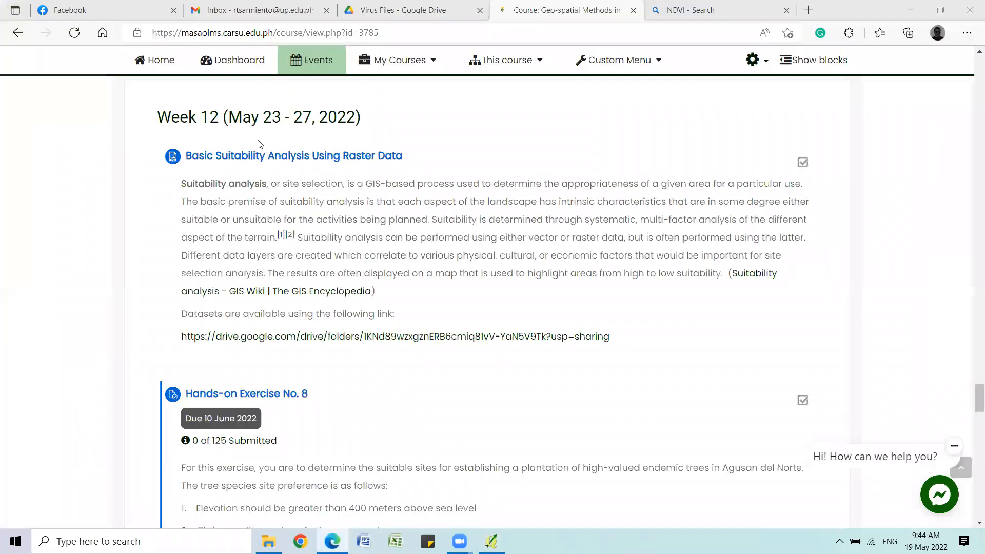
# Open the Basic Suitability Analysis Using Raster Data resource and review its sample suitability map, description and dataset link
pyautogui.click(550, 191)
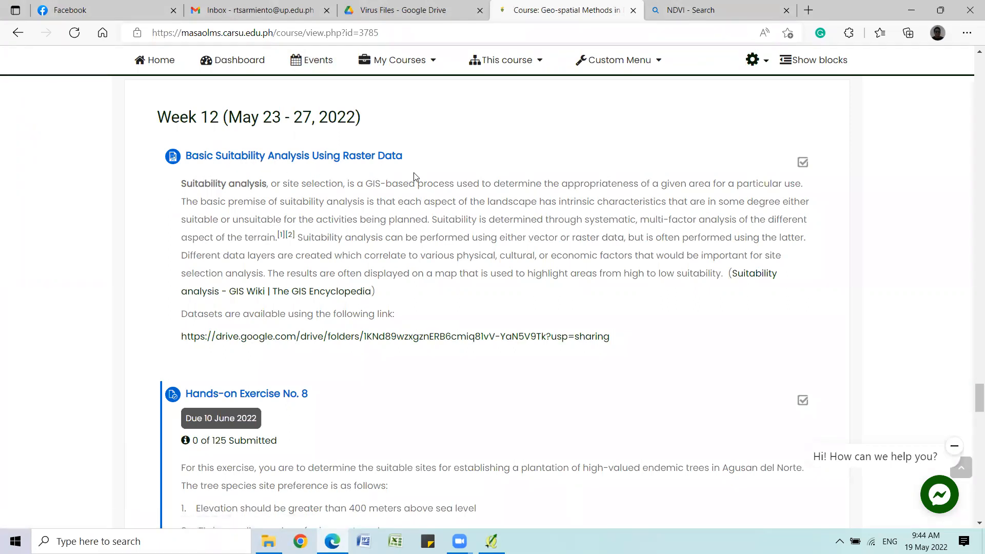
pyautogui.click(301, 162)
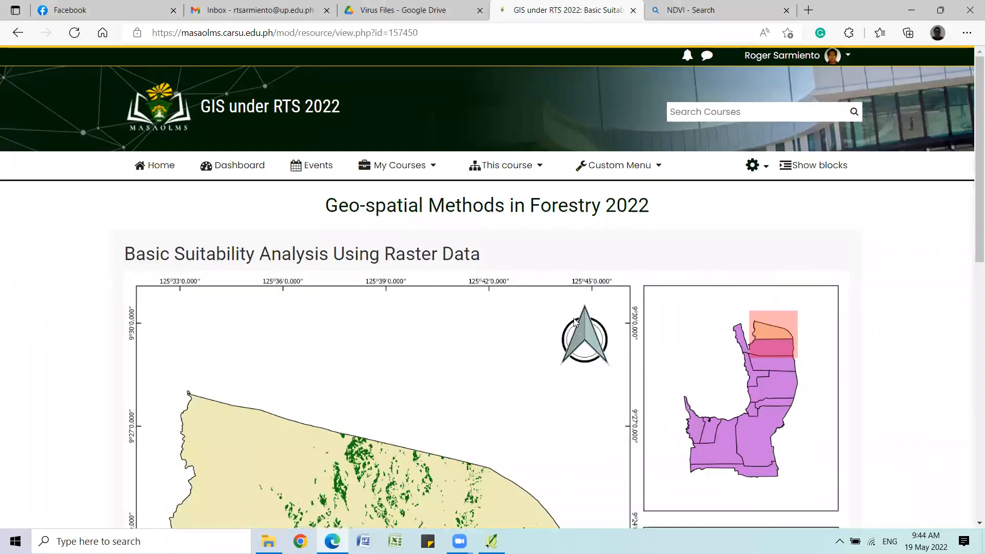
pyautogui.scroll(-5, 503, 336)
pyautogui.scroll(-3, 503, 336)
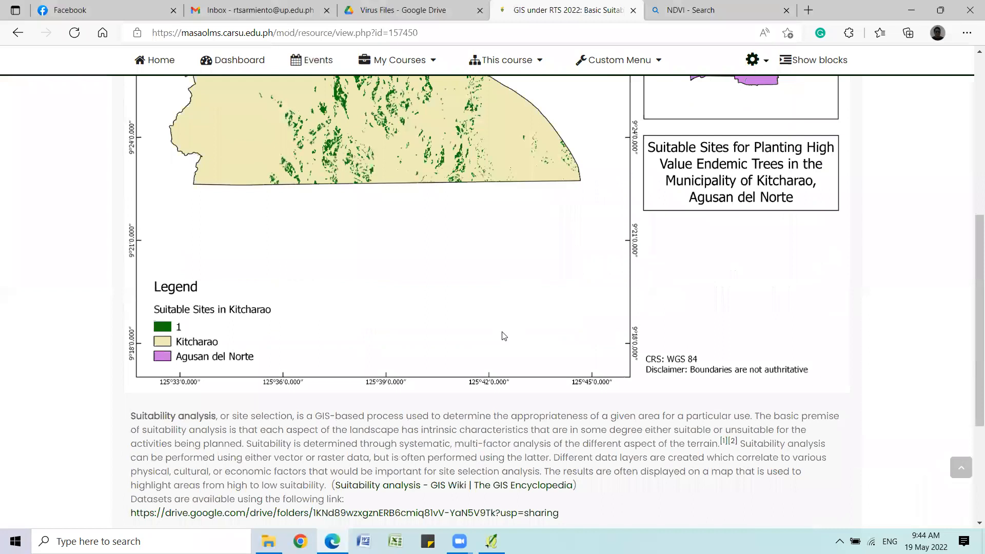
pyautogui.scroll(-4, 503, 336)
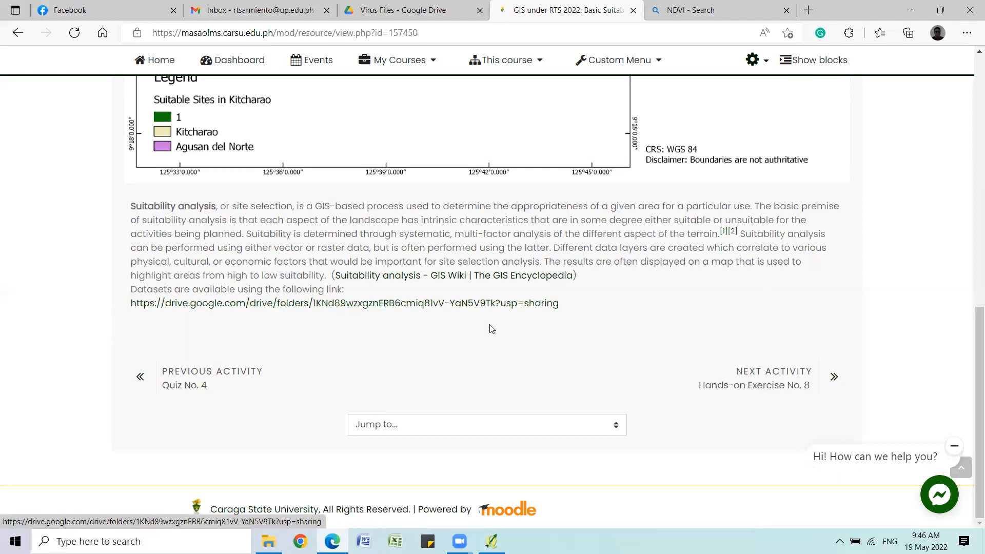
# Return to the course page and read the site criteria and instructions of Hands-on Exercise No. 8
pyautogui.click(15, 34)
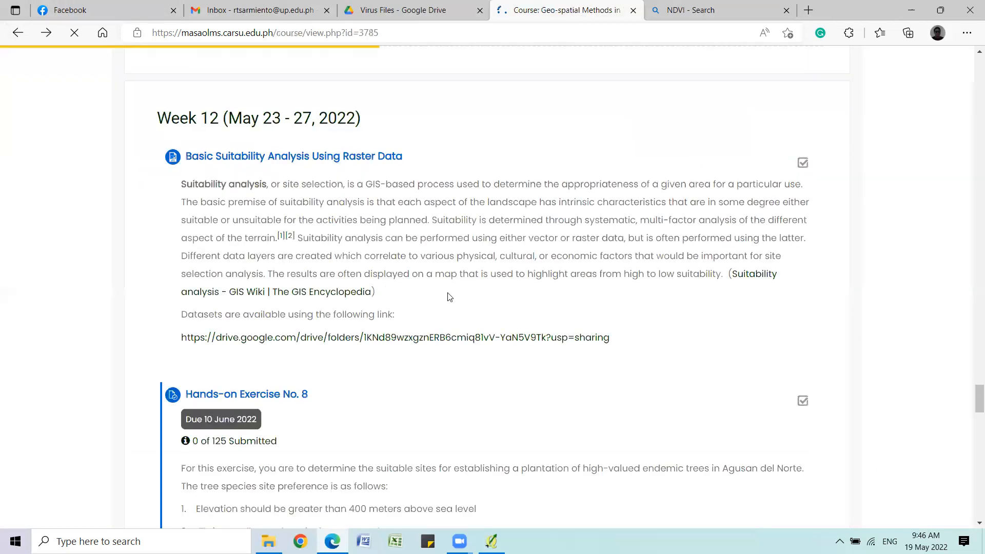
pyautogui.scroll(-4, 352, 274)
pyautogui.scroll(-1, 239, 262)
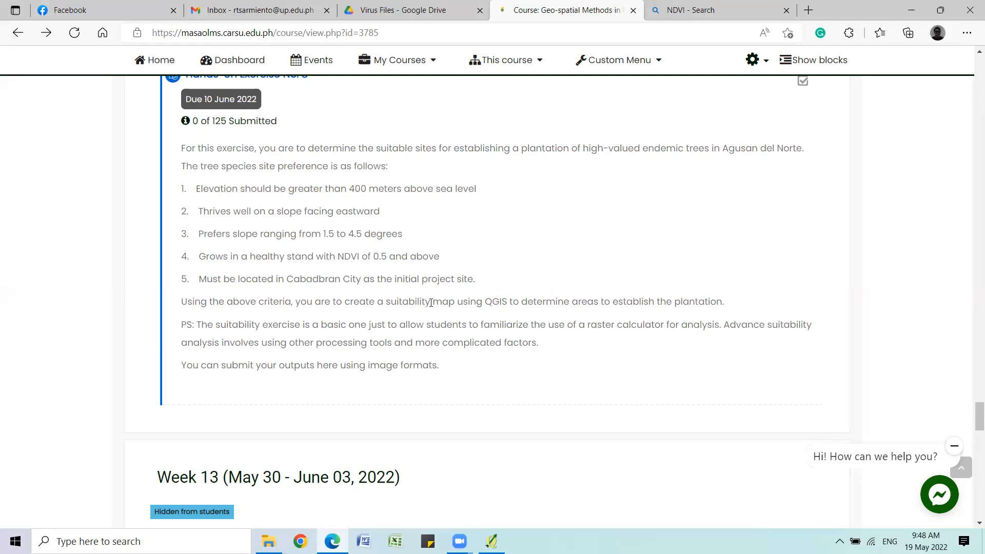
pyautogui.scroll(4, 431, 302)
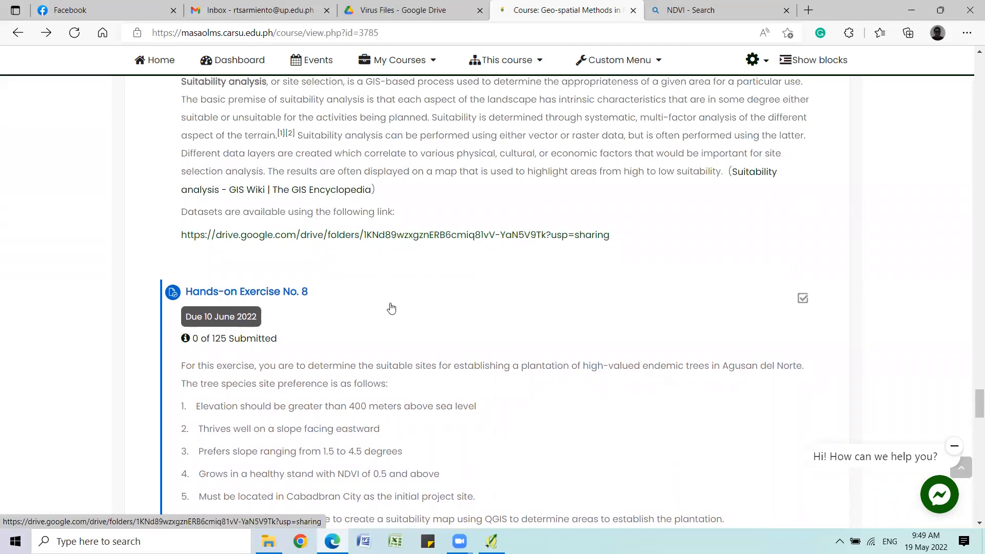
pyautogui.scroll(-1, 415, 310)
pyautogui.scroll(-1, 416, 313)
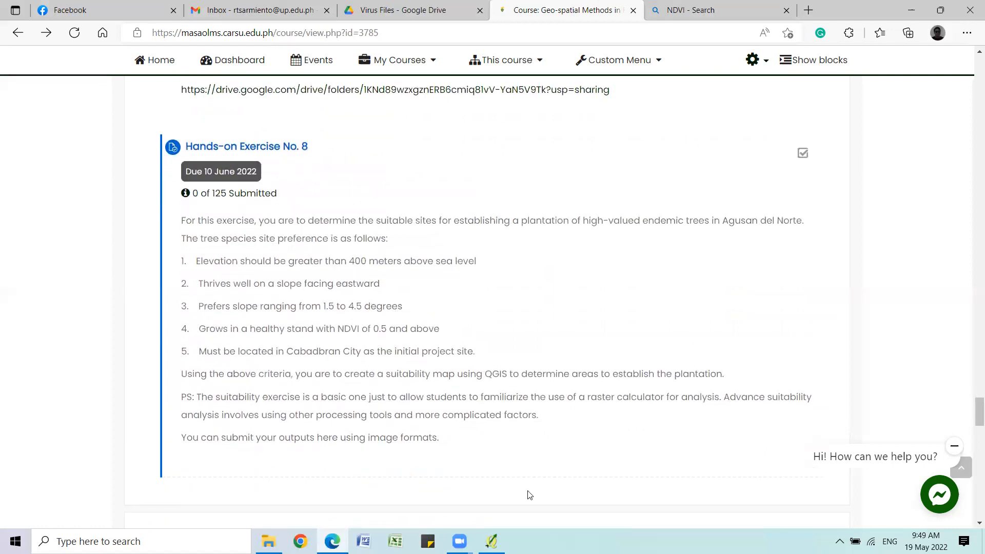
# Switch to QGIS and add the rasters Landsat8_B4, Landsat8_B5 and n09_e125_1arc_v3 from the exercise's Data folder
pyautogui.hotkey('alt', 'Tab')
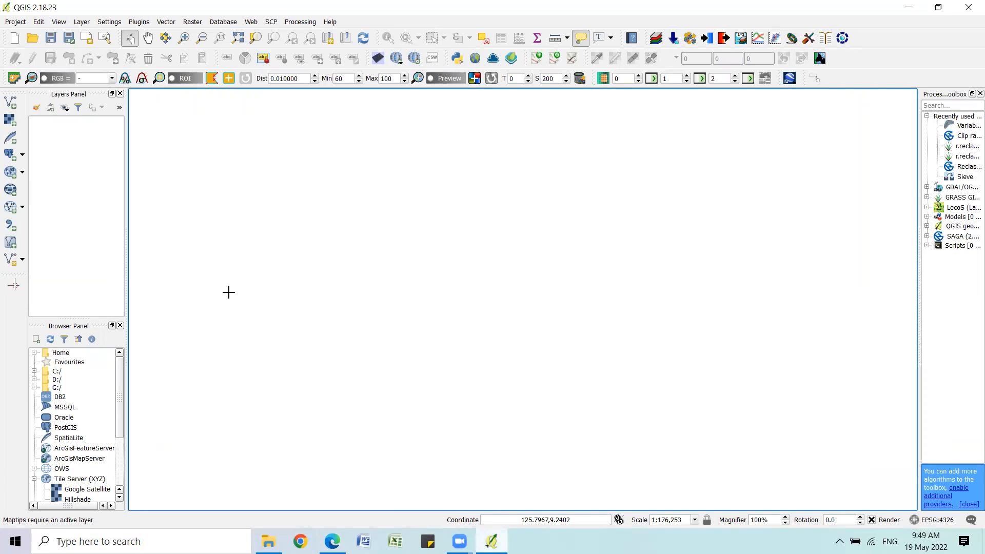
pyautogui.click(8, 122)
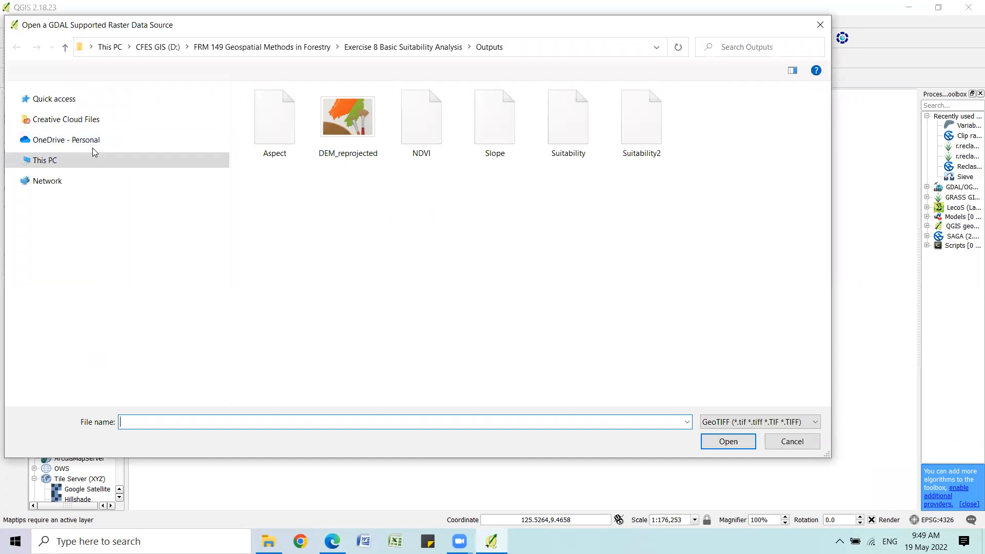
pyautogui.click(65, 48)
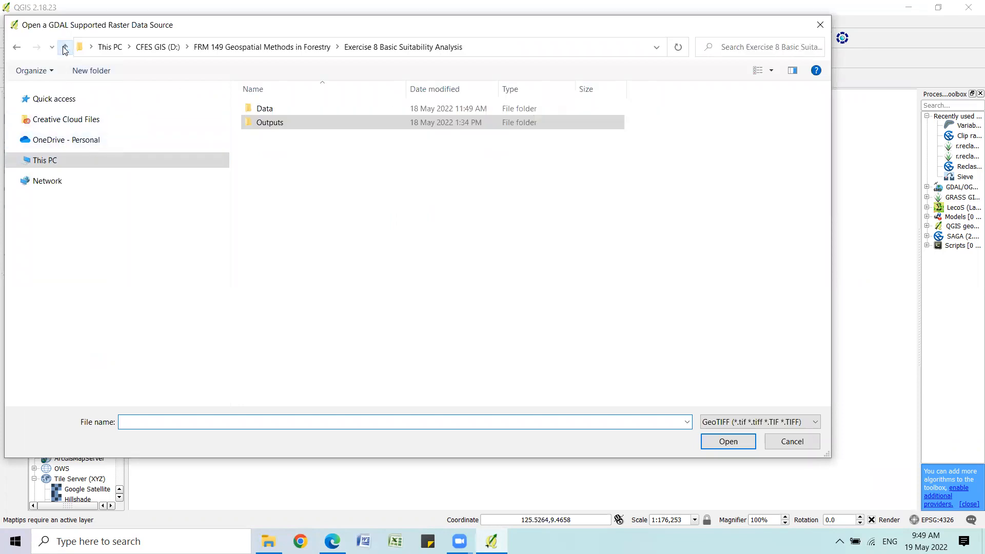
pyautogui.doubleClick(286, 108)
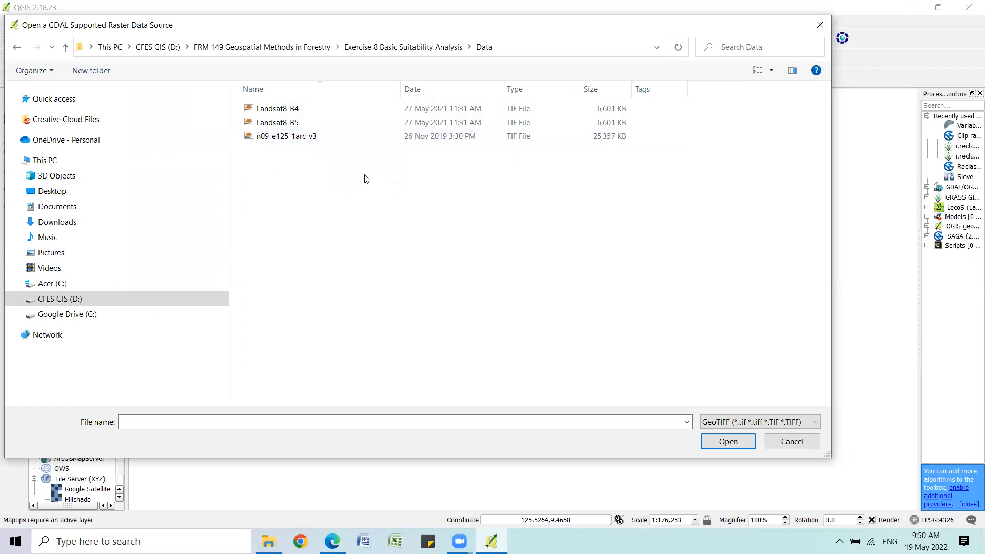
pyautogui.moveTo(365, 172); pyautogui.dragTo(288, 106)
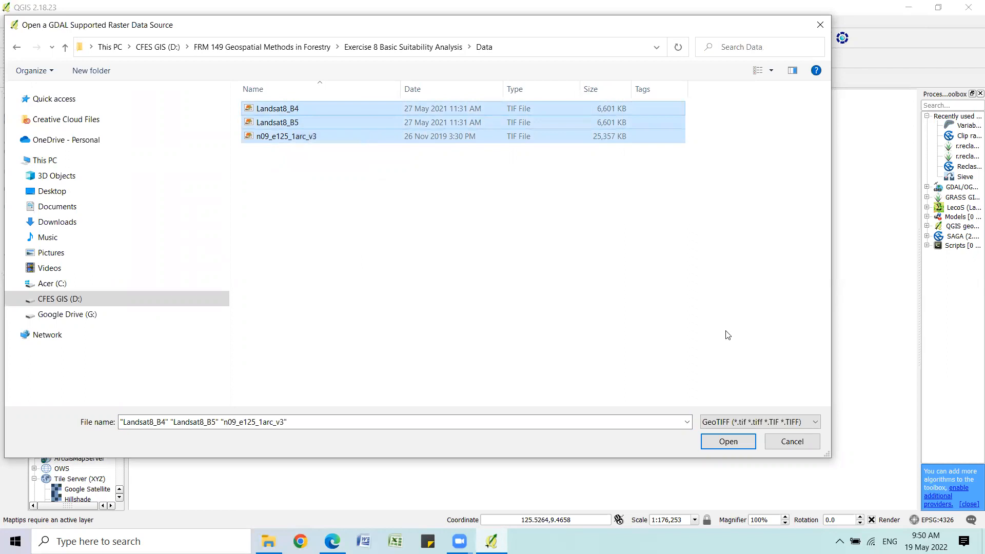
pyautogui.click(729, 442)
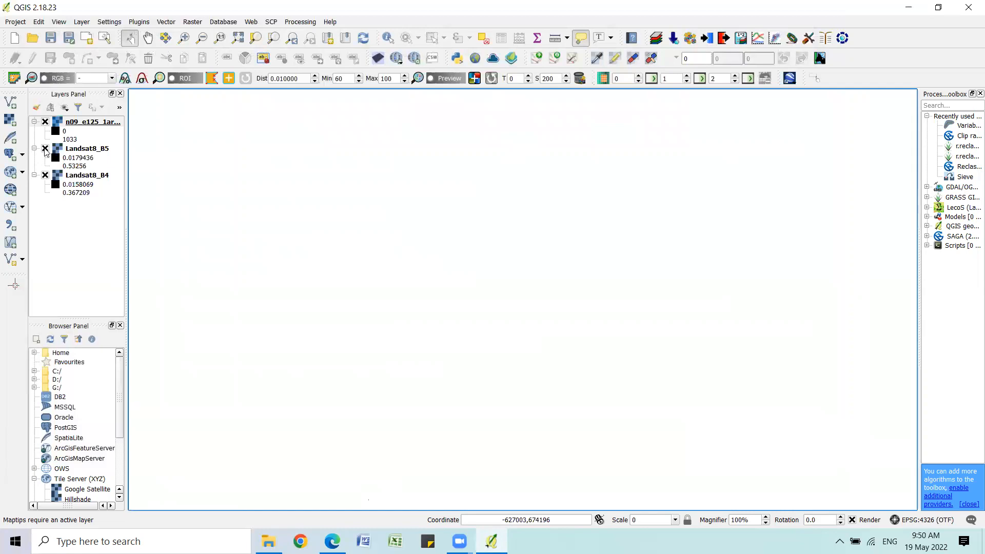
# Hide the Landsat8_B5 and Landsat8_B4 layers, and collapse all legends in a widened layer list
pyautogui.click(45, 150)
pyautogui.click(46, 175)
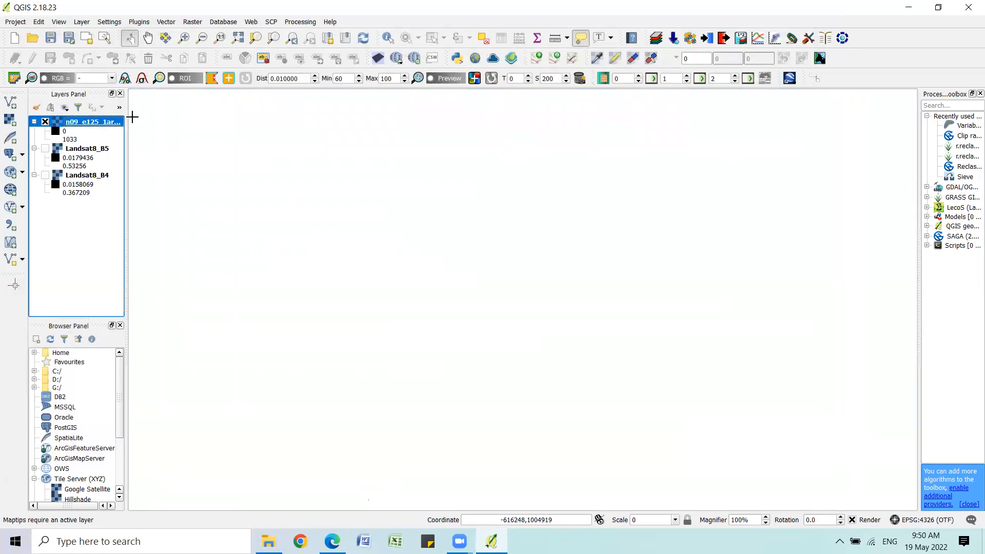
pyautogui.click(121, 109)
pyautogui.click(145, 132)
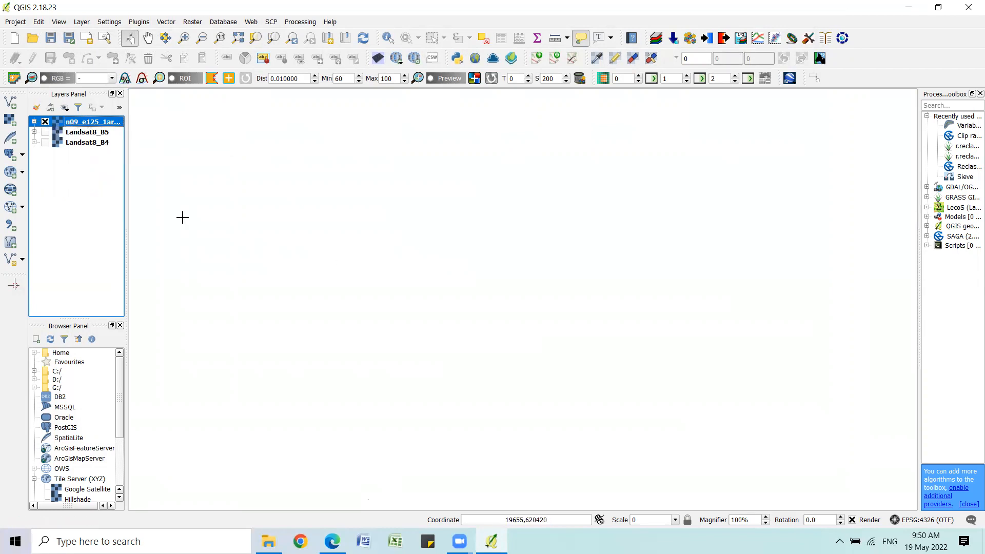
pyautogui.moveTo(125, 190); pyautogui.dragTo(150, 191)
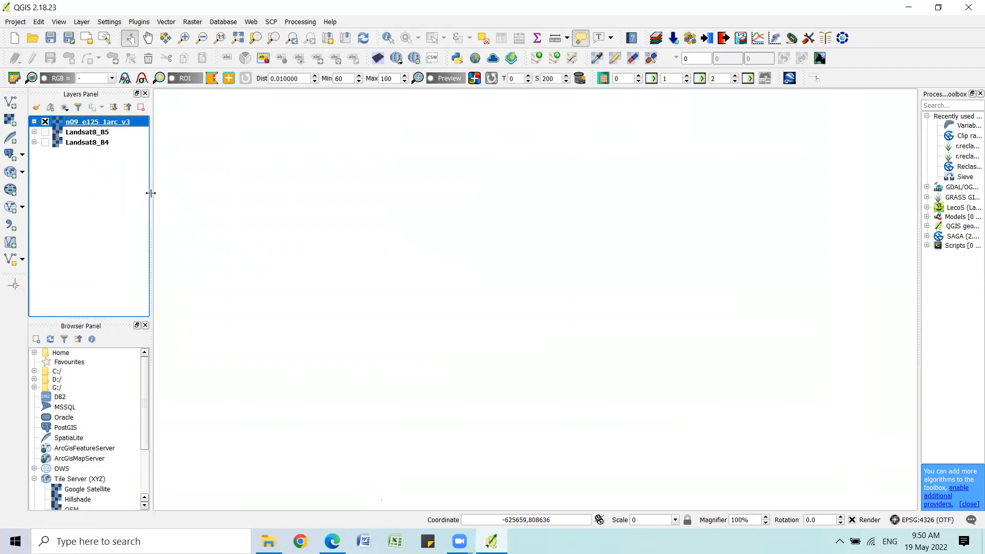
# Zoom to the n09_e125_1arc_v3 layer and identify the elevation value of one of its pixels
pyautogui.rightClick(93, 125)
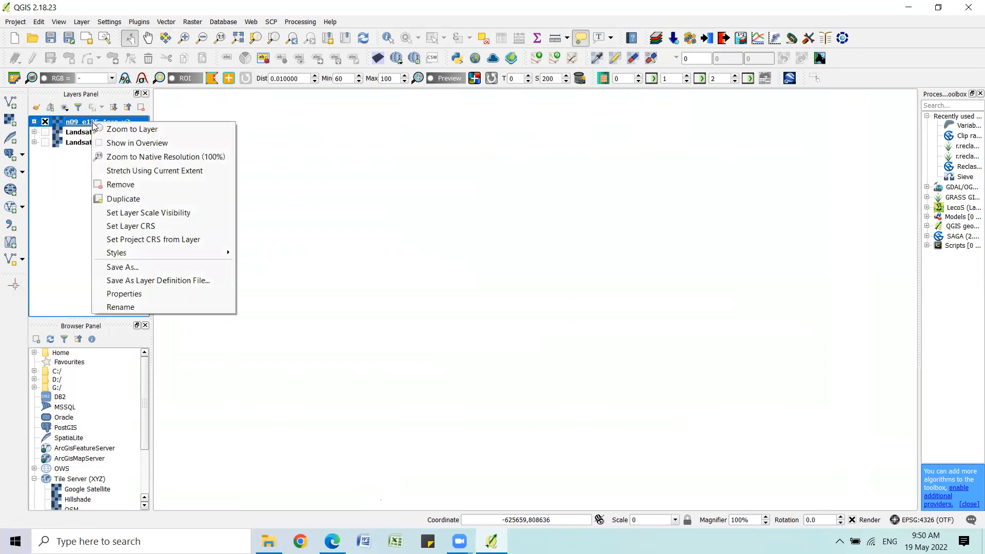
pyautogui.click(126, 130)
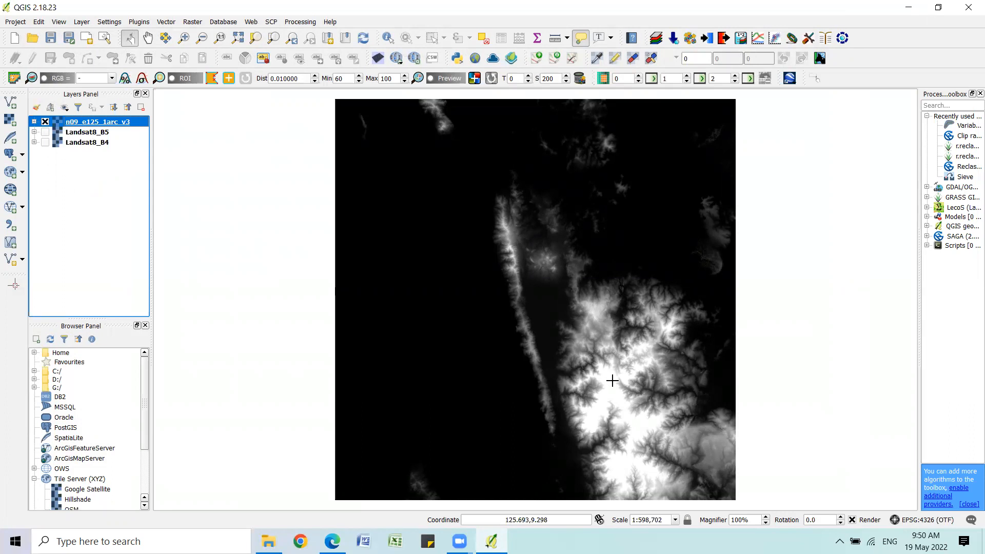
pyautogui.scroll(1, 613, 380)
pyautogui.scroll(2, 606, 378)
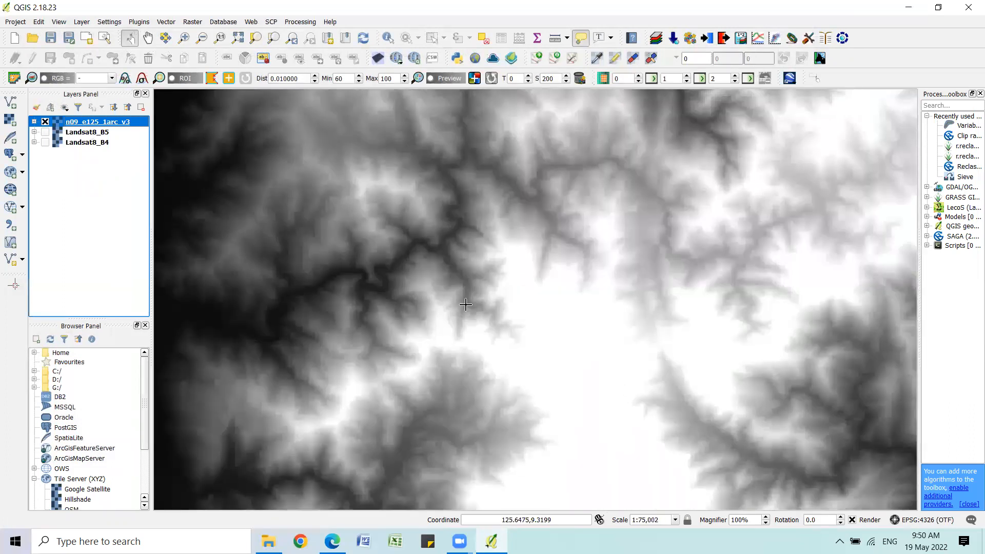
pyautogui.scroll(3, 458, 241)
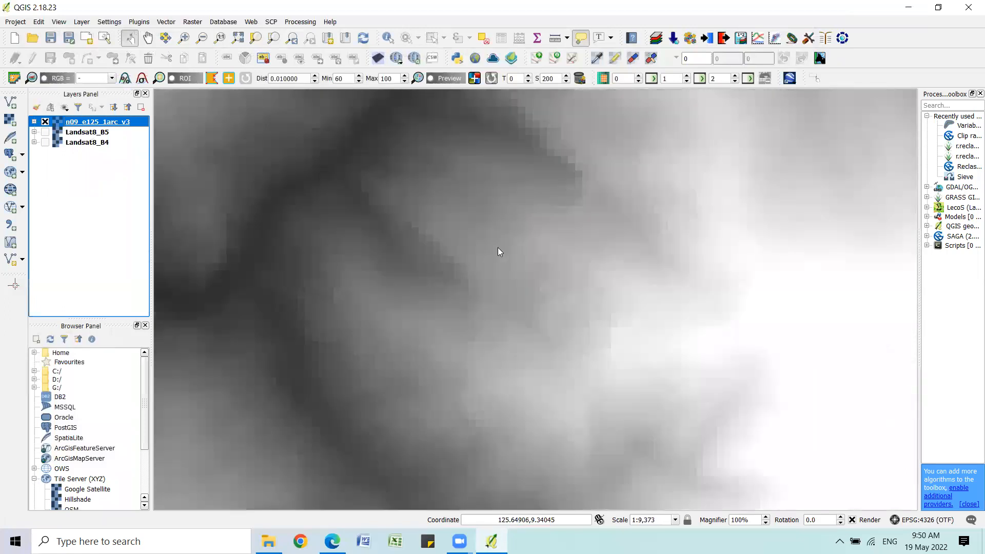
pyautogui.click(387, 40)
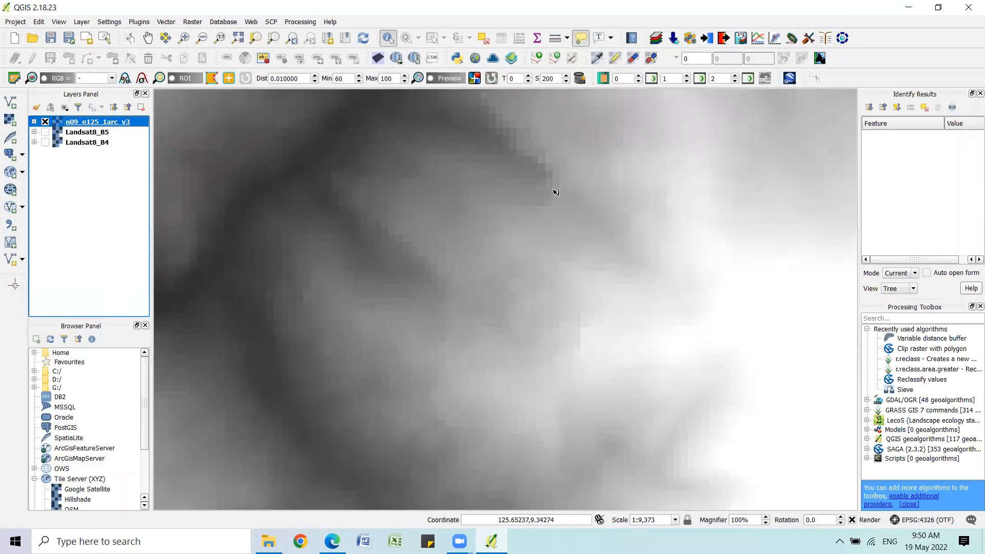
pyautogui.click(553, 181)
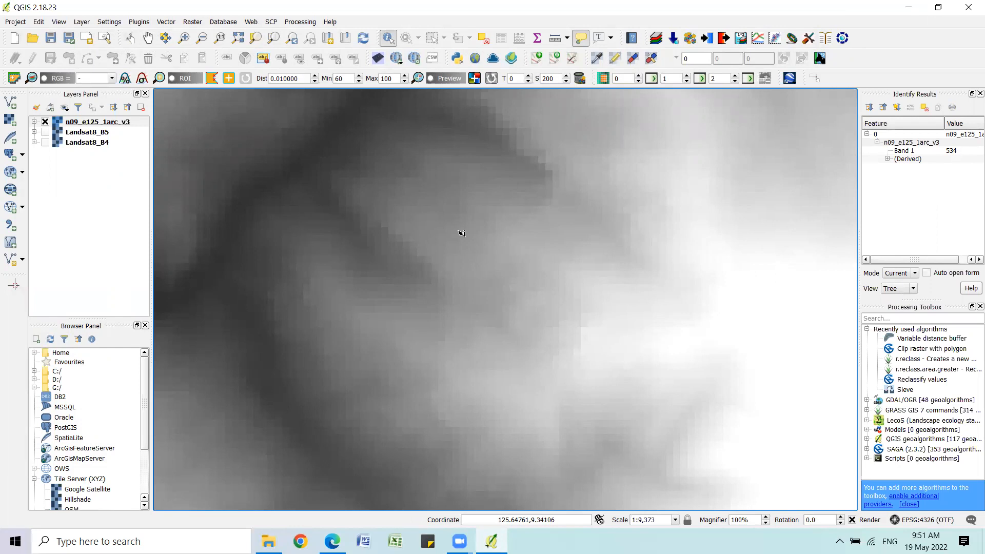
pyautogui.scroll(-2, 501, 244)
pyautogui.scroll(-2, 501, 245)
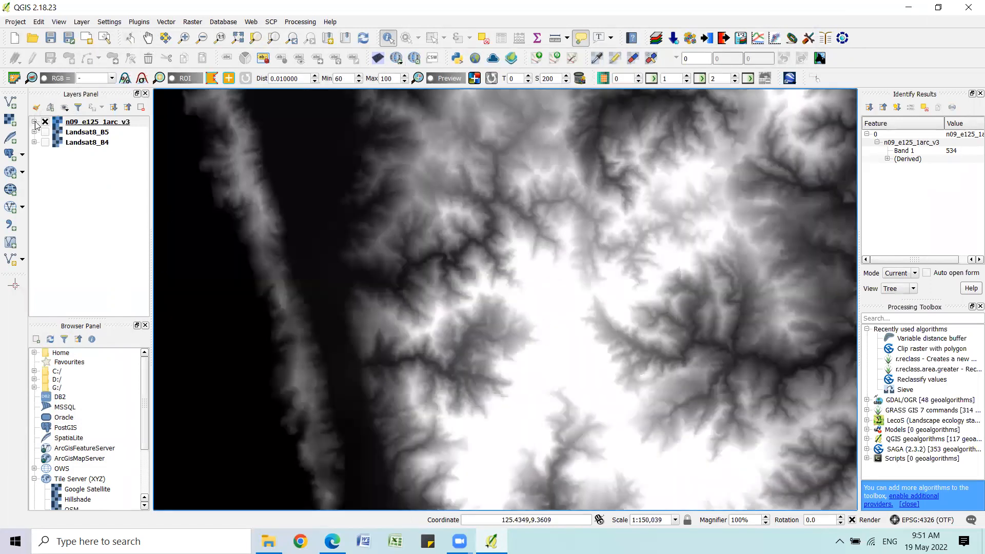
# Check the coordinate reference system in the general properties of n09_e125_1arc_v3, Landsat8_B5 and Landsat8_B4
pyautogui.click(89, 122)
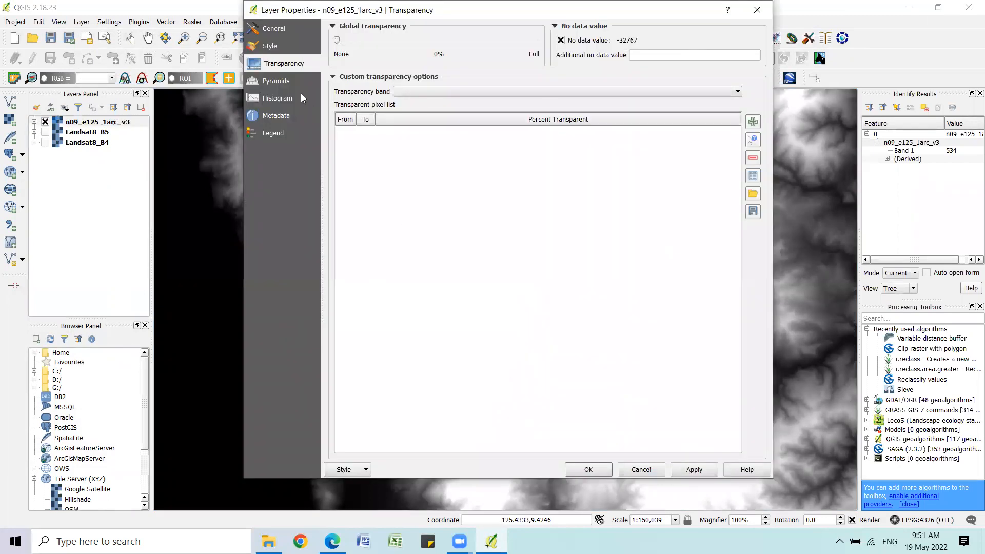
pyautogui.click(275, 29)
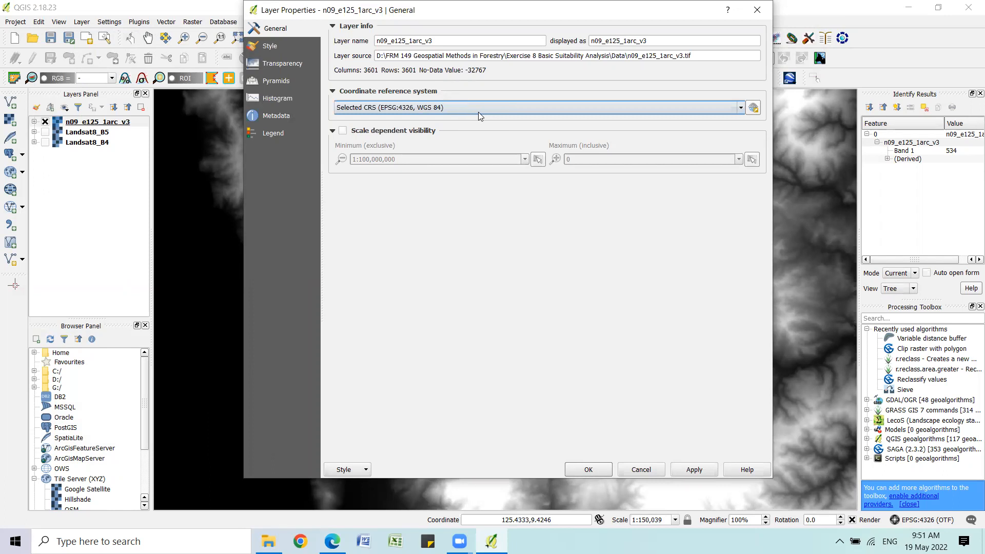
pyautogui.click(758, 10)
pyautogui.doubleClick(79, 133)
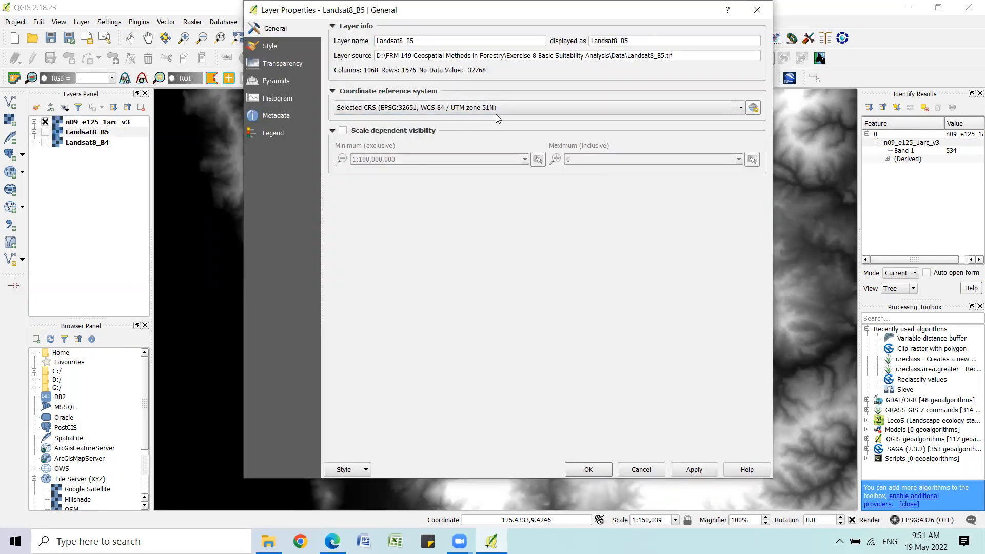
pyautogui.click(757, 10)
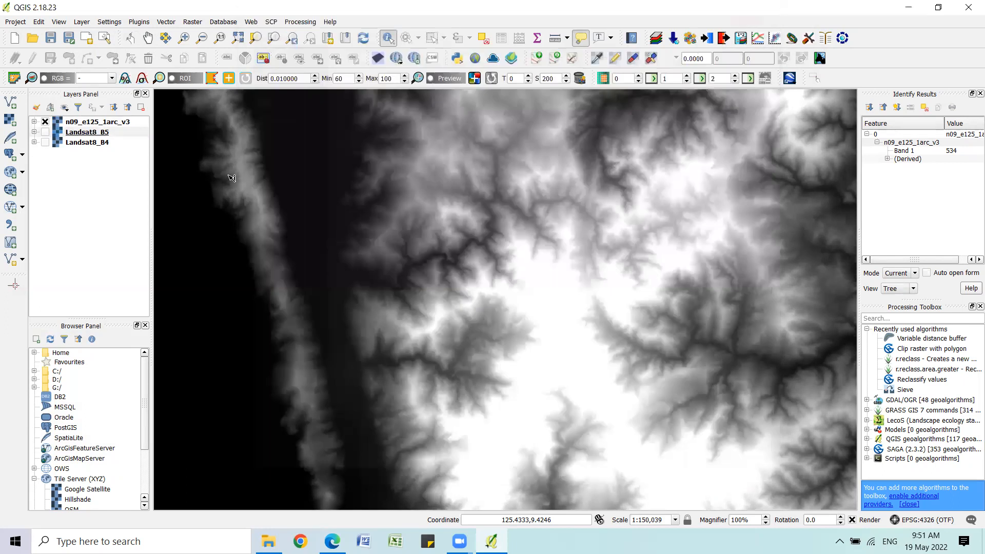
pyautogui.click(93, 145)
pyautogui.doubleClick(93, 143)
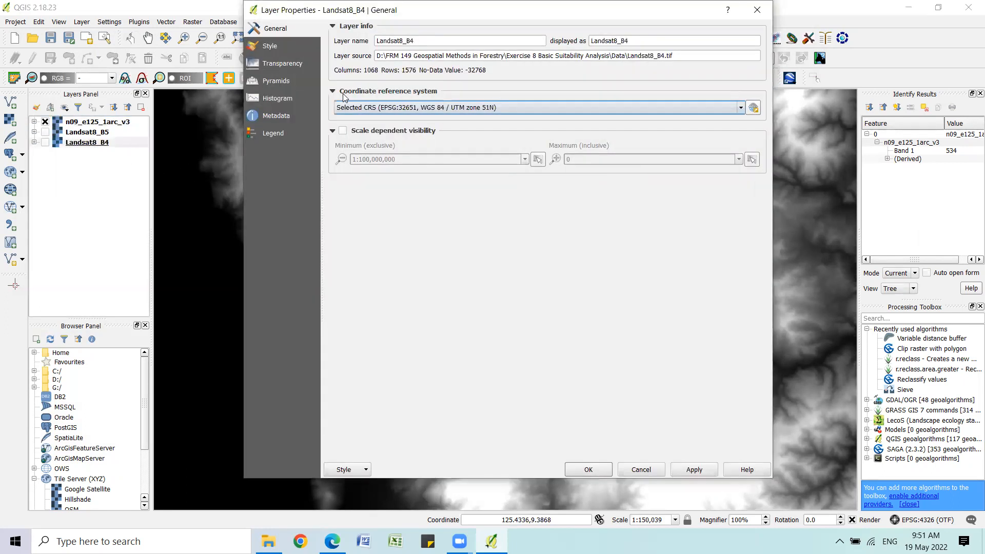
pyautogui.click(758, 10)
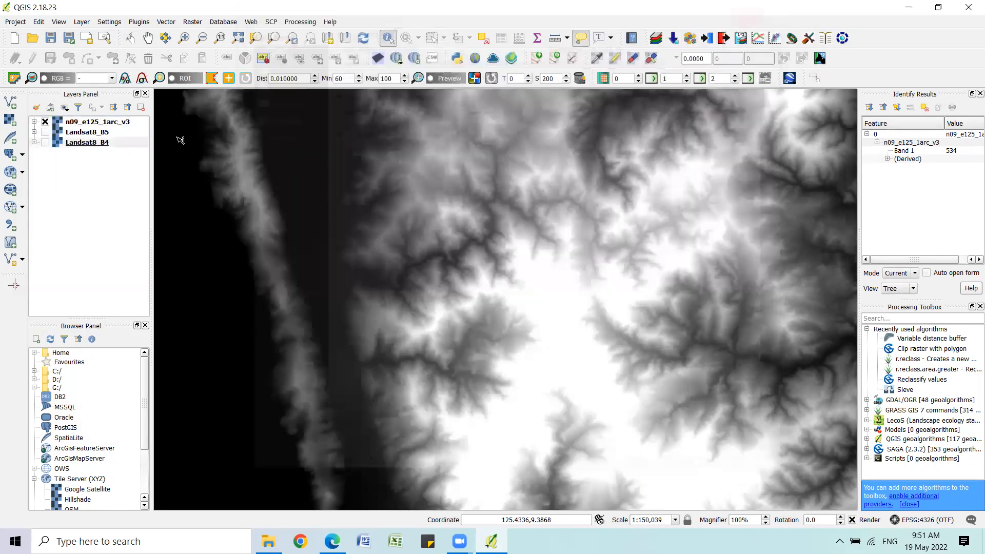
# Start Warp (Reproject) for n09_e125_1arc_v3 and create a folder named New Outputs in the Exercise 8 Basic Suitability Analysis folder for its output
pyautogui.click(101, 123)
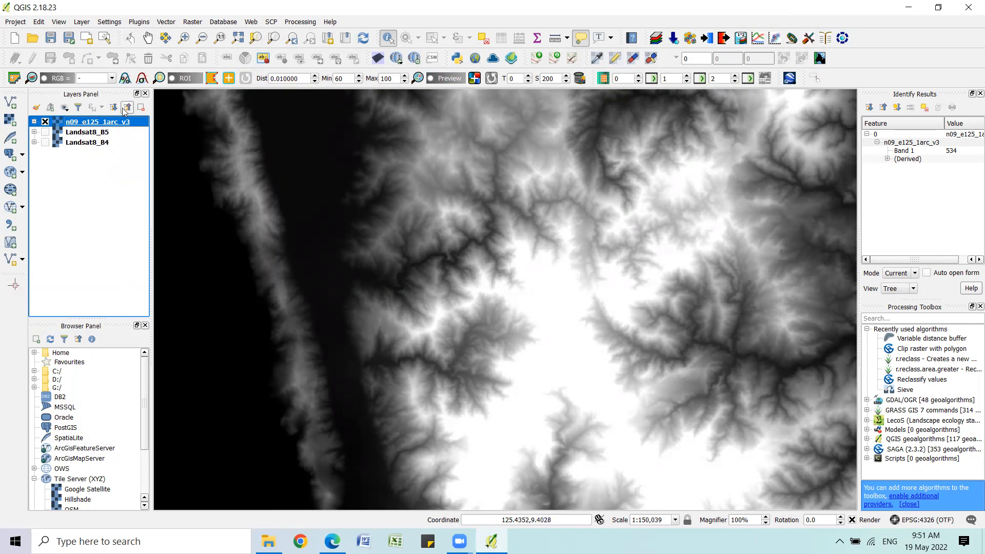
pyautogui.click(193, 23)
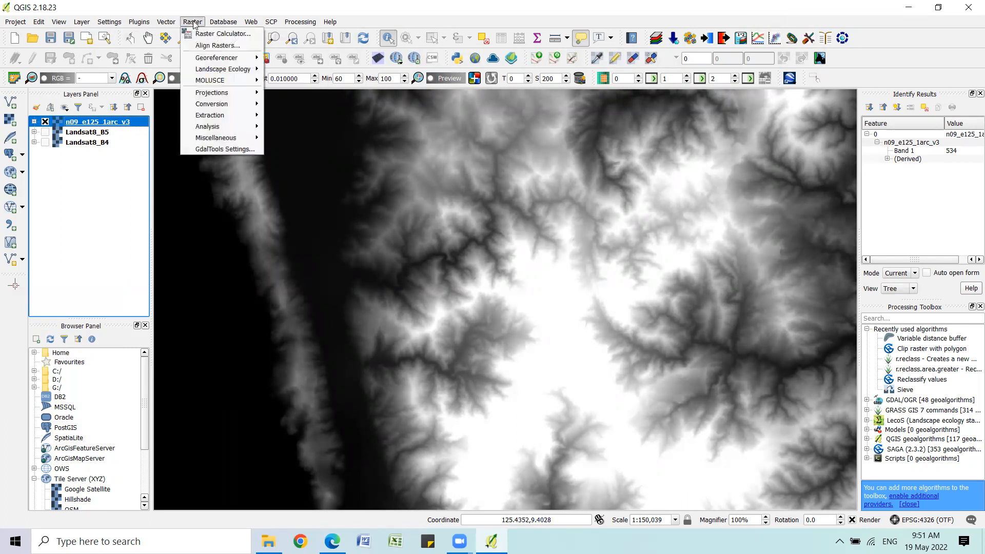
pyautogui.moveTo(209, 62)
pyautogui.moveTo(216, 95)
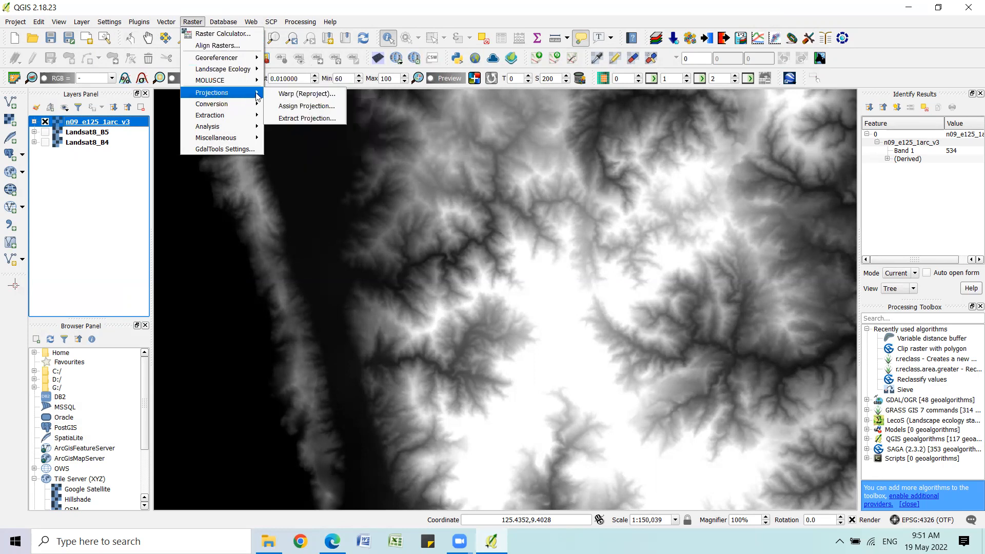
pyautogui.click(320, 95)
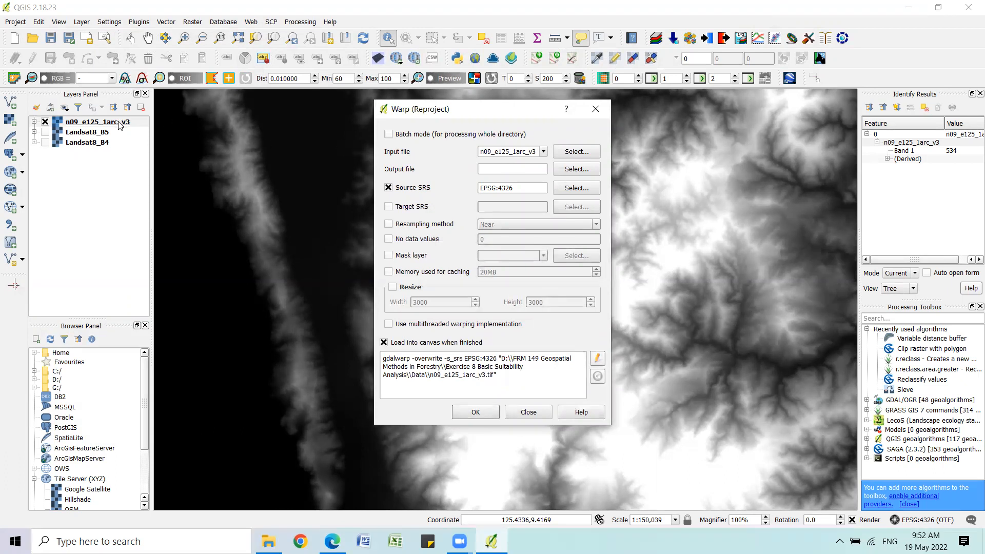
pyautogui.click(588, 173)
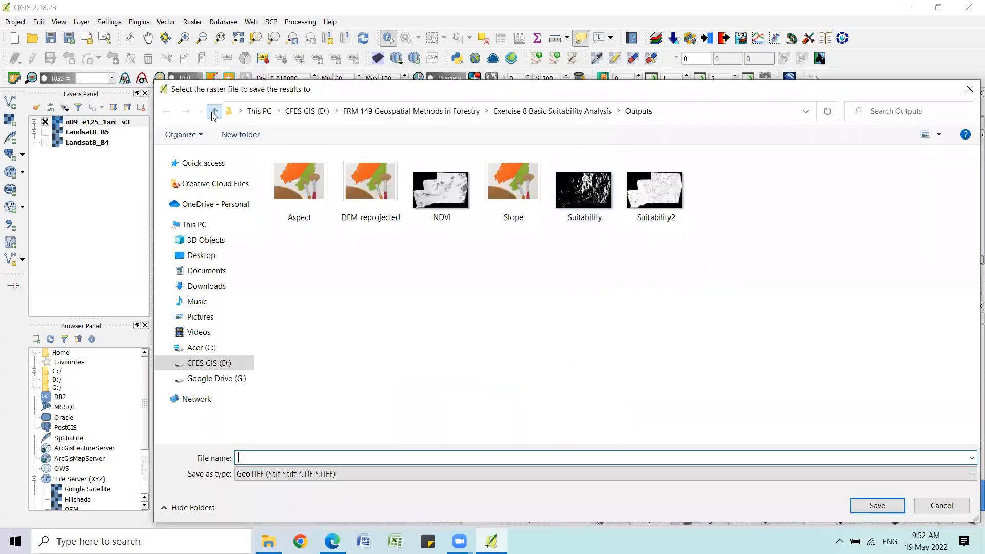
pyautogui.click(214, 112)
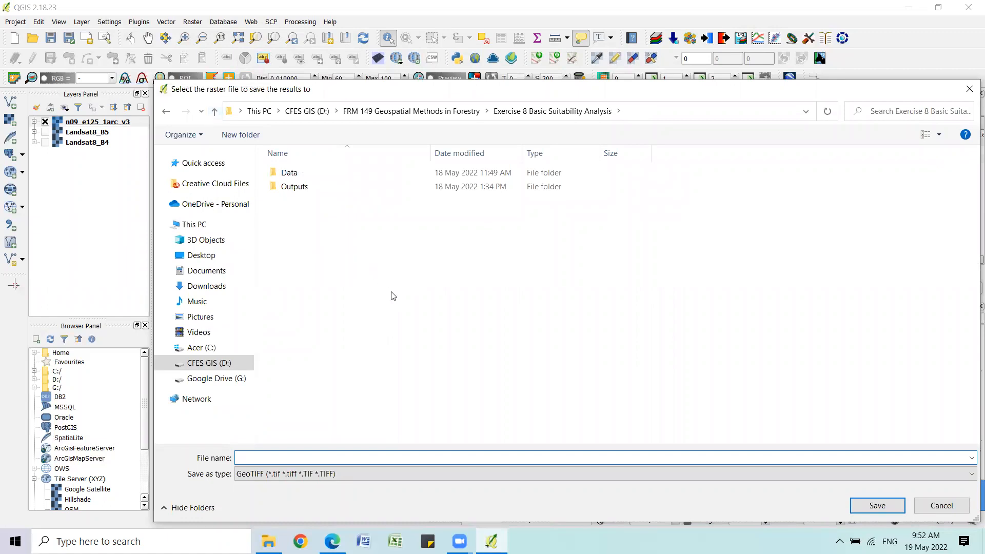
pyautogui.rightClick(355, 269)
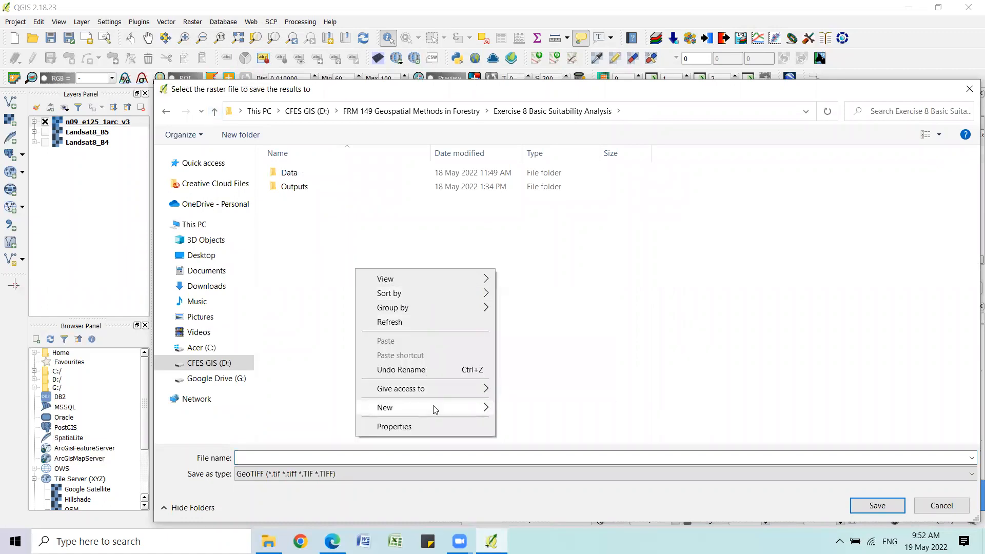
pyautogui.moveTo(434, 409)
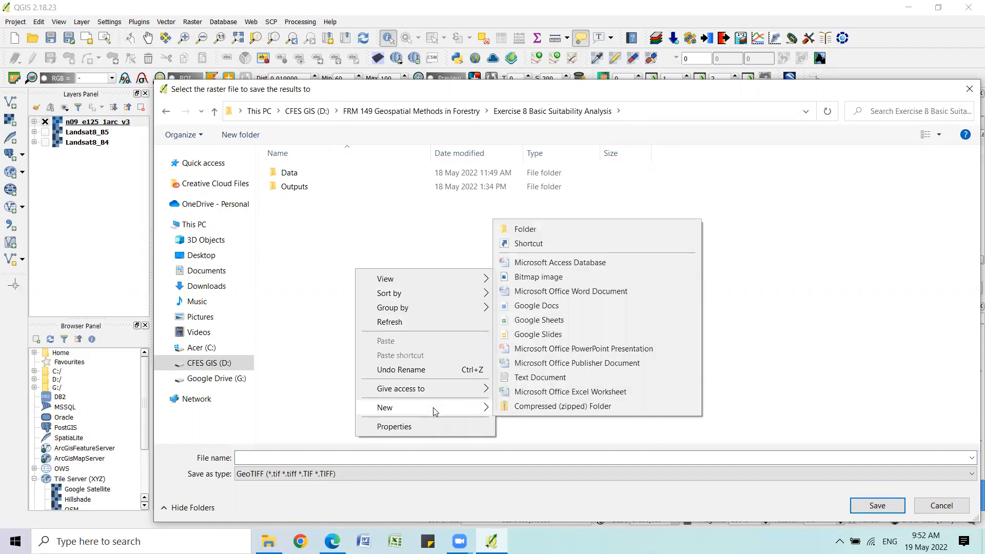
pyautogui.click(564, 232)
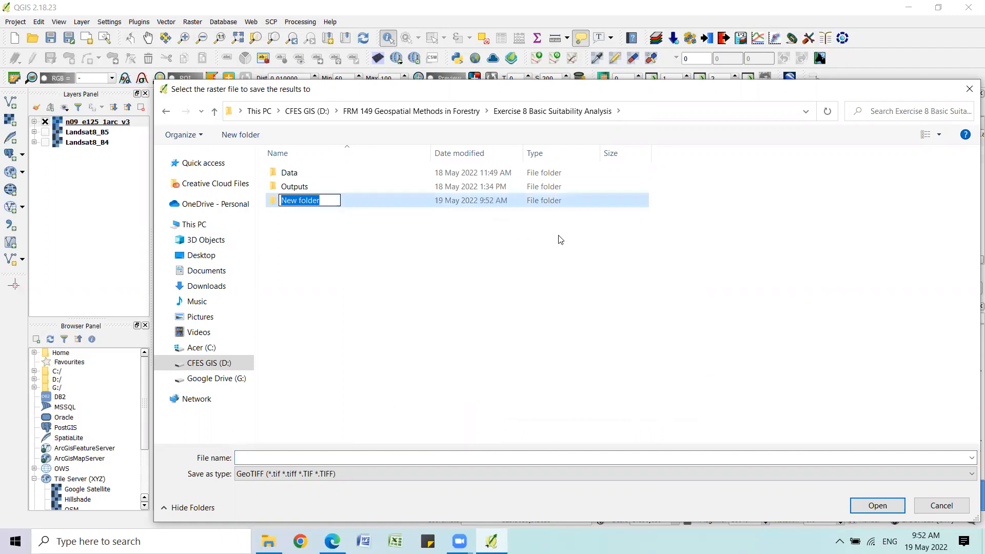
pyautogui.write('New')
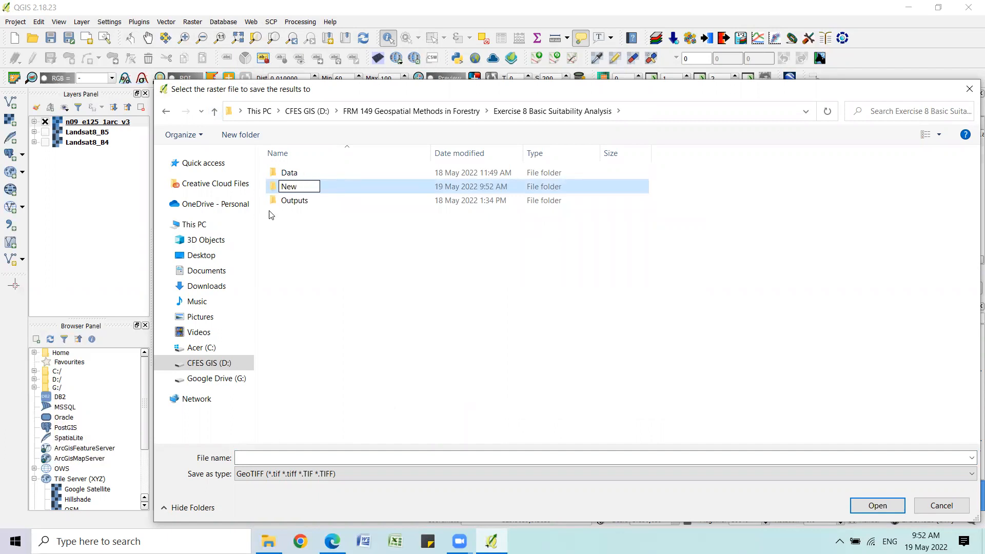
pyautogui.write('Outputs')
pyautogui.press('Return')
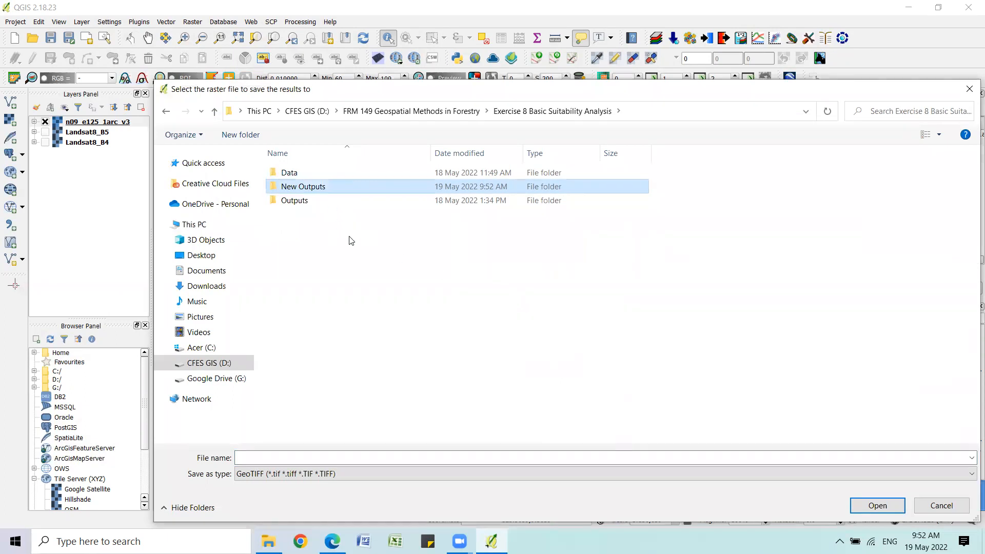
# Set the warp output file to DEM_reprojected in the New Outputs folder, in GeoTIFF format
pyautogui.doubleClick(316, 187)
pyautogui.click(302, 456)
pyautogui.click(301, 457)
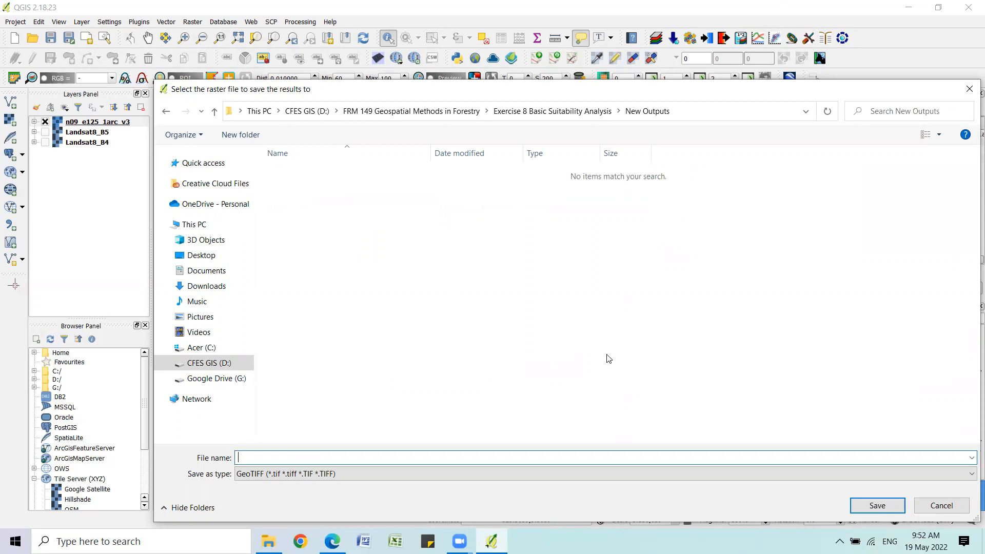
pyautogui.write('DEM_reprojected')
pyautogui.press('Return')
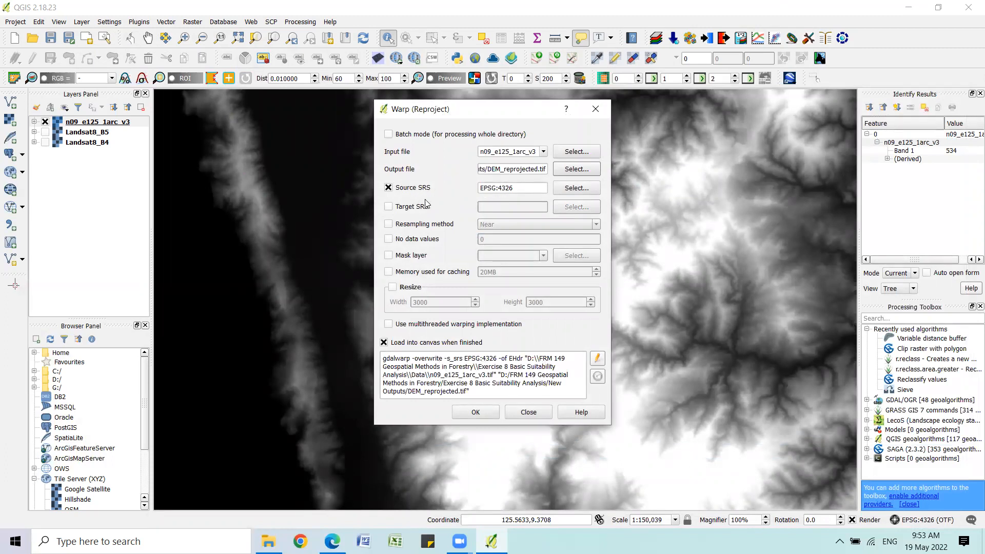
# Set the target SRS to WGS 84 / UTM zone 51N (EPSG:32651), run the reprojection and close the tool
pyautogui.click(390, 207)
pyautogui.click(572, 209)
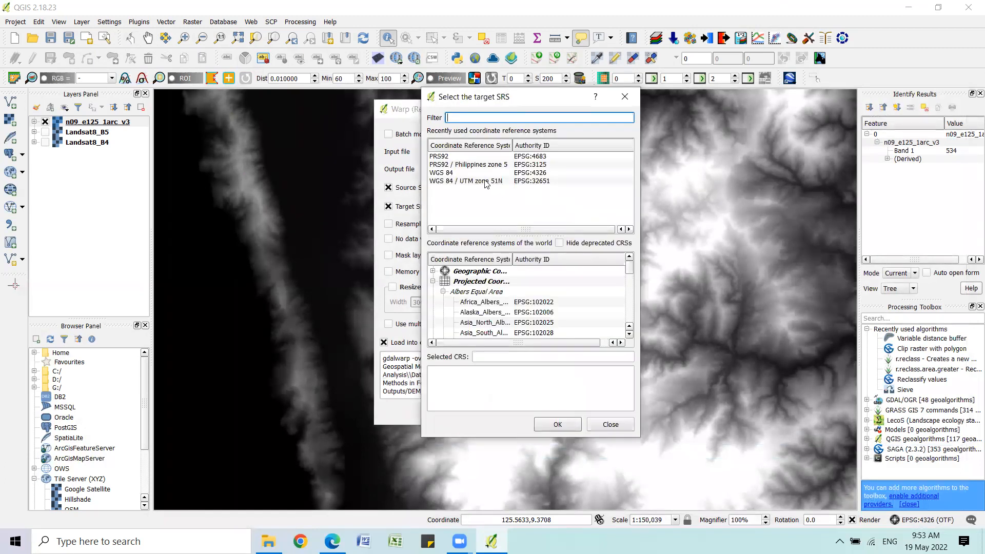
pyautogui.click(486, 181)
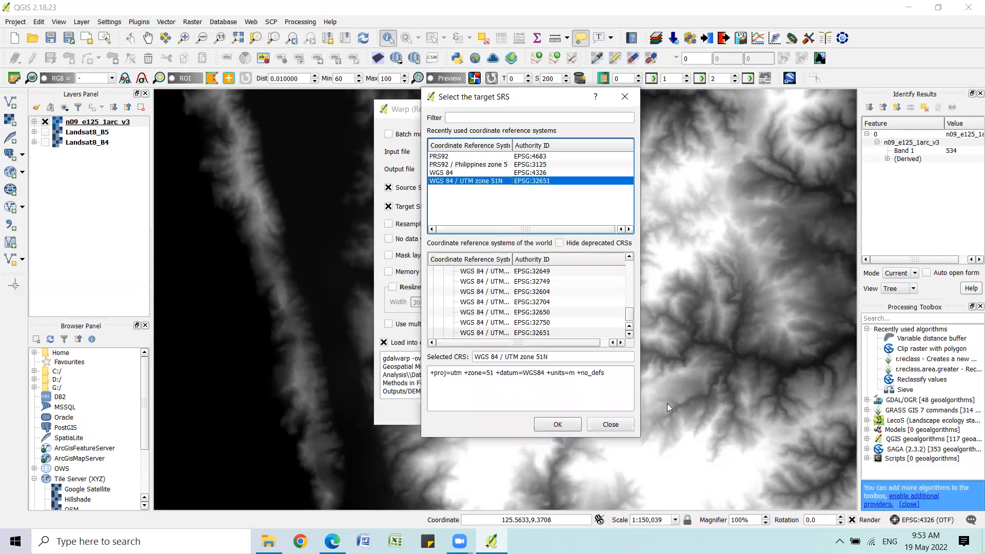
pyautogui.click(567, 422)
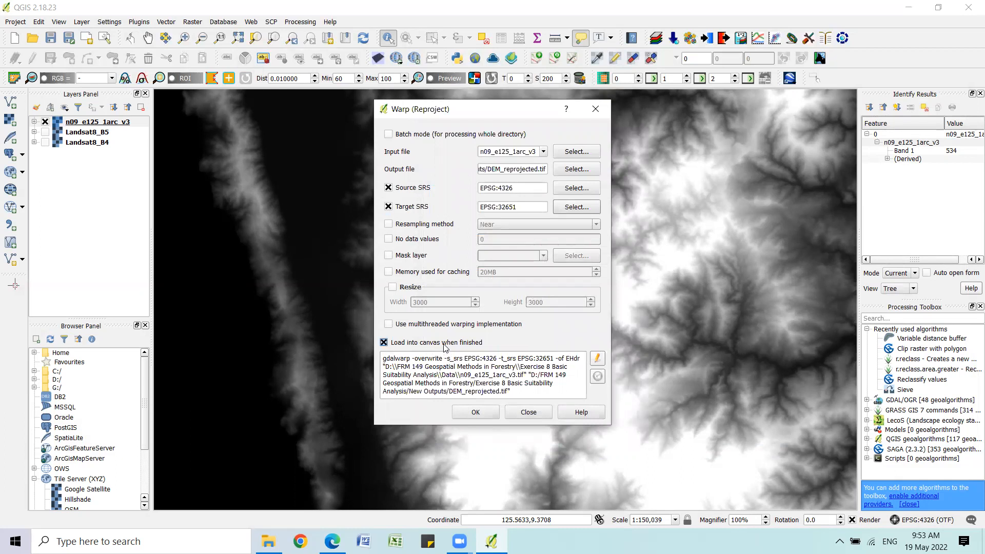
pyautogui.click(475, 410)
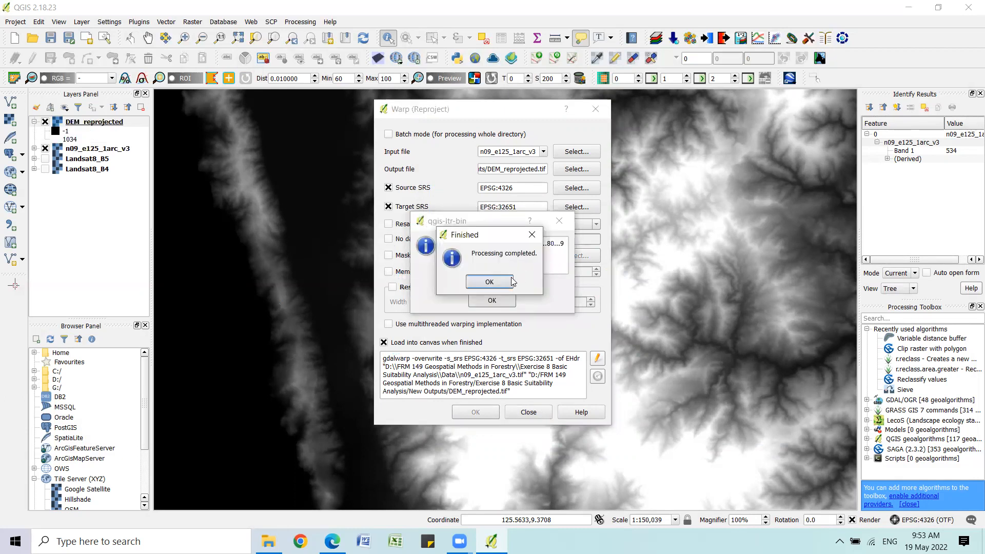
pyautogui.click(493, 281)
pyautogui.click(509, 301)
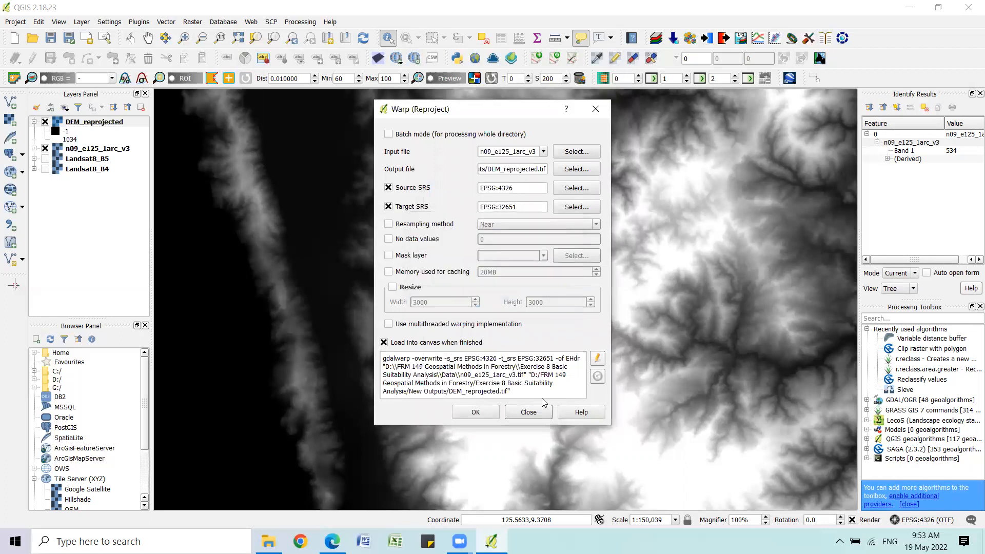
pyautogui.click(529, 412)
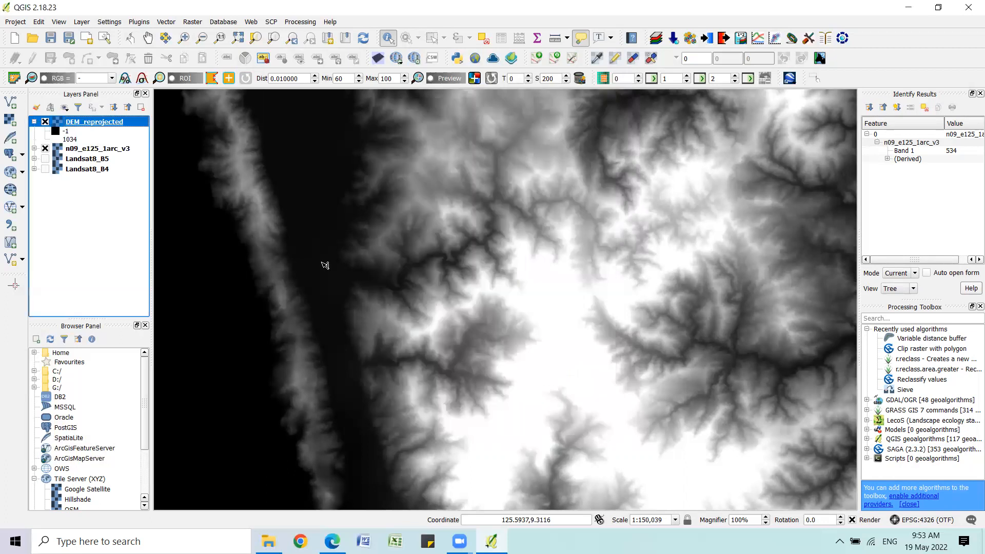
# Remove the original n09_e125_1arc_v3 layer from the project
pyautogui.rightClick(88, 149)
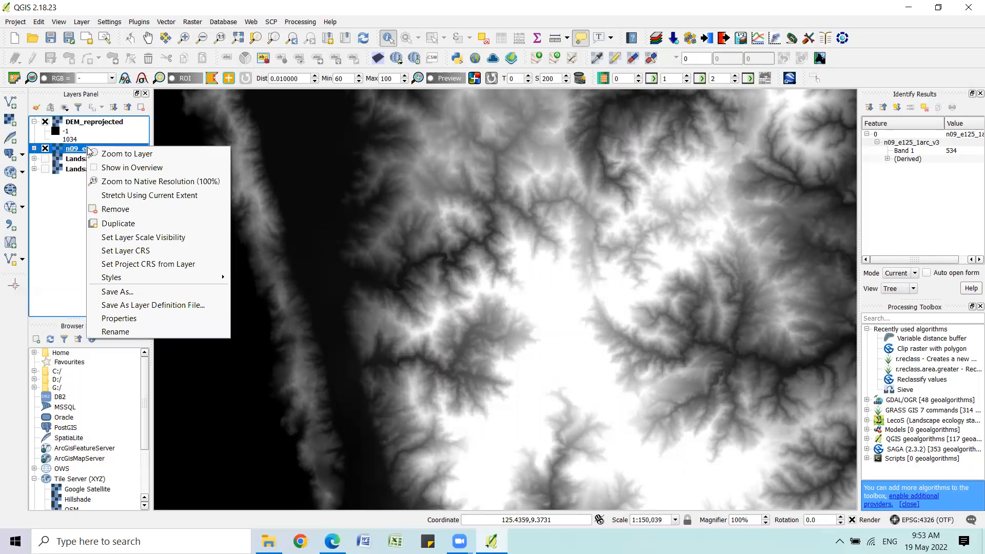
pyautogui.click(170, 209)
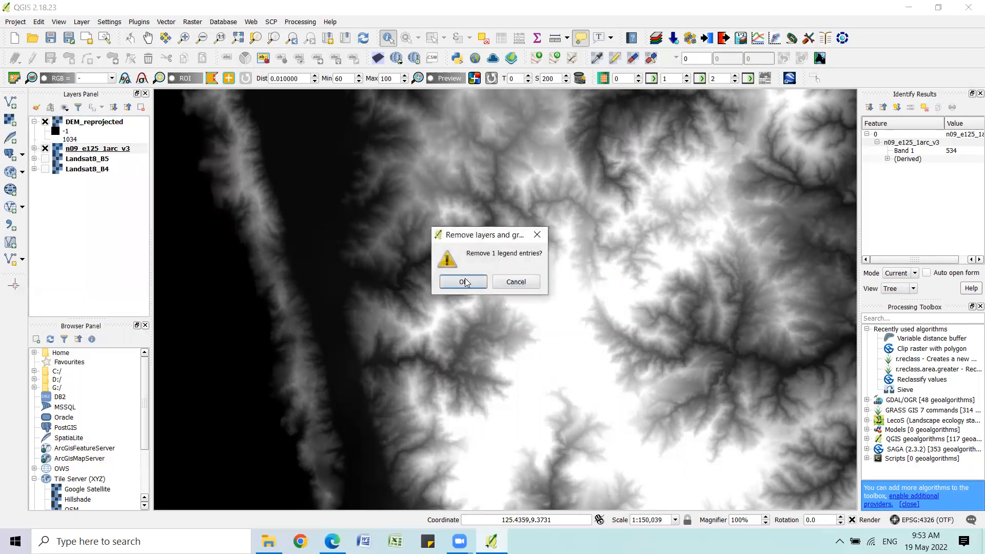
pyautogui.click(465, 282)
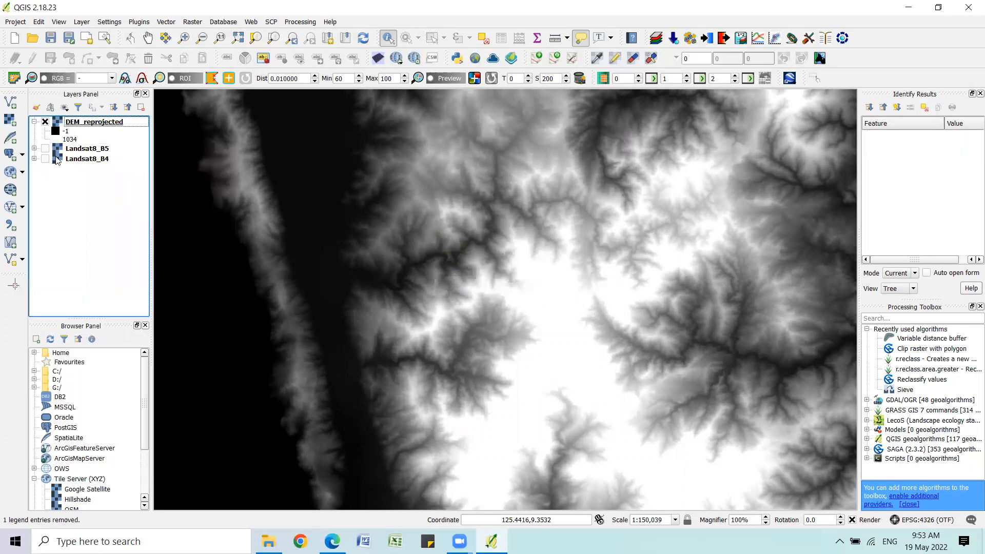
# Style DEM_reprojected as singleband pseudocolor with the Spectral ramp, using loaded min/max values, and apply it
pyautogui.doubleClick(99, 123)
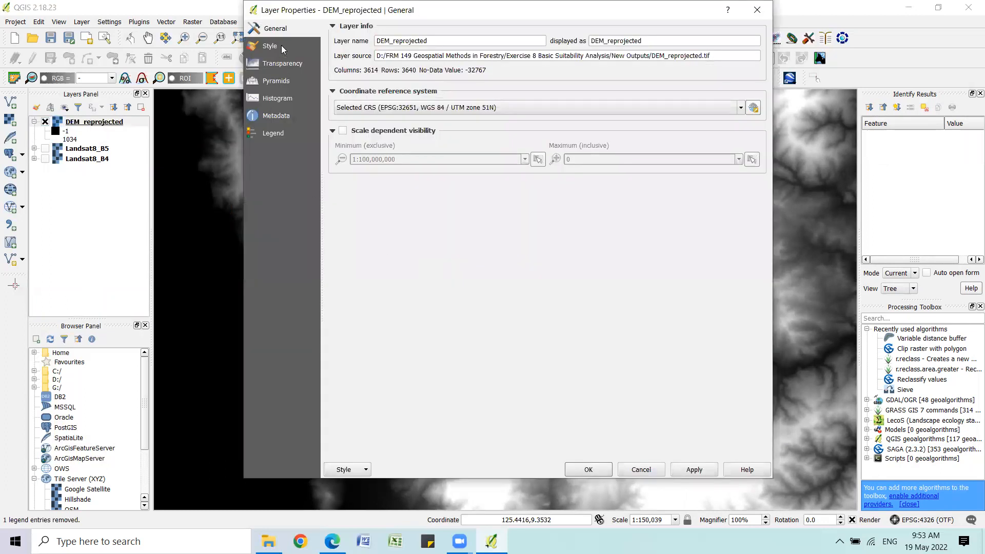
pyautogui.click(281, 46)
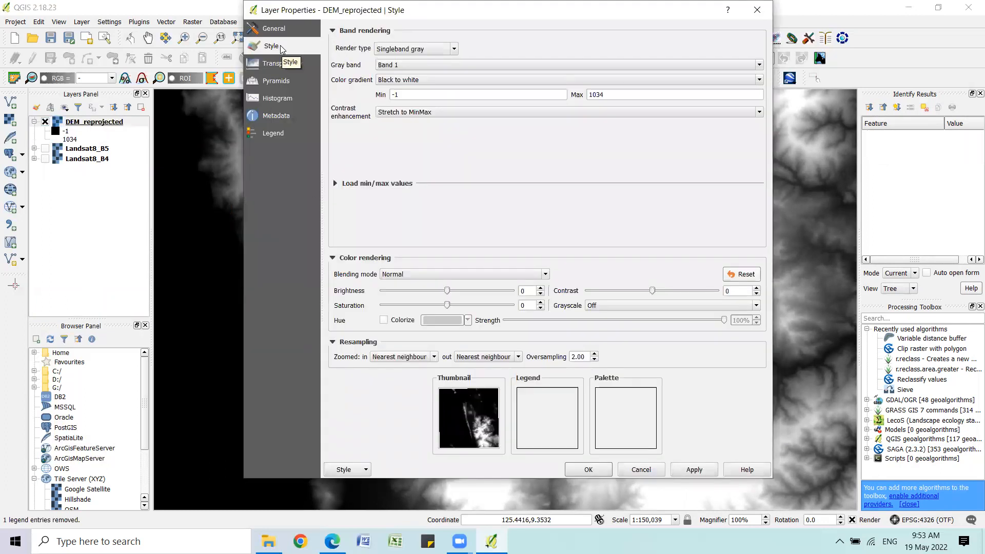
pyautogui.click(445, 49)
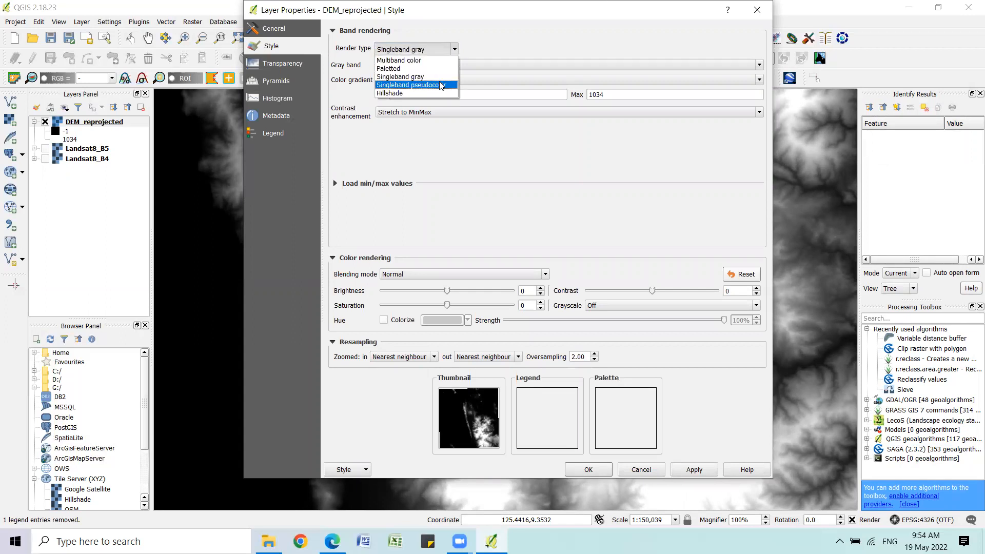
pyautogui.click(441, 86)
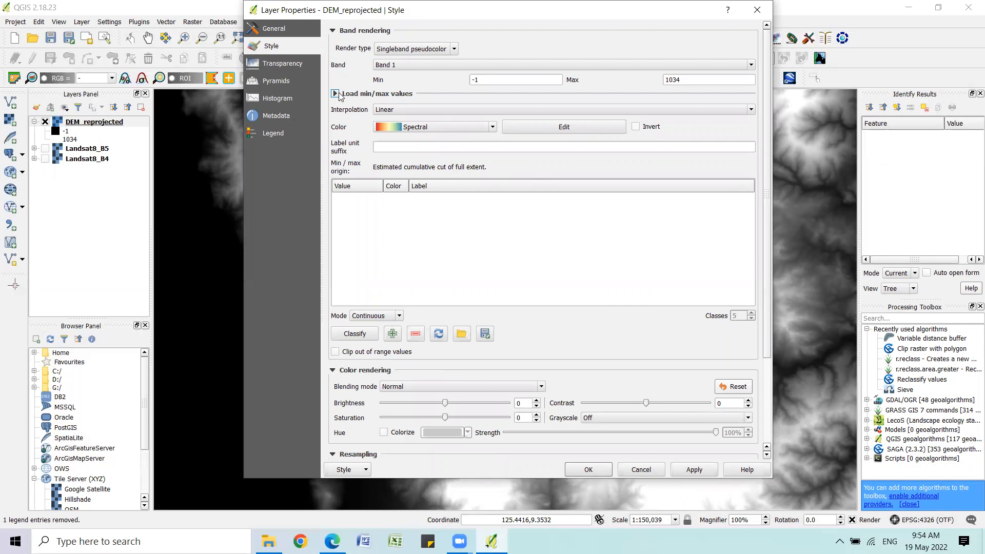
pyautogui.click(335, 93)
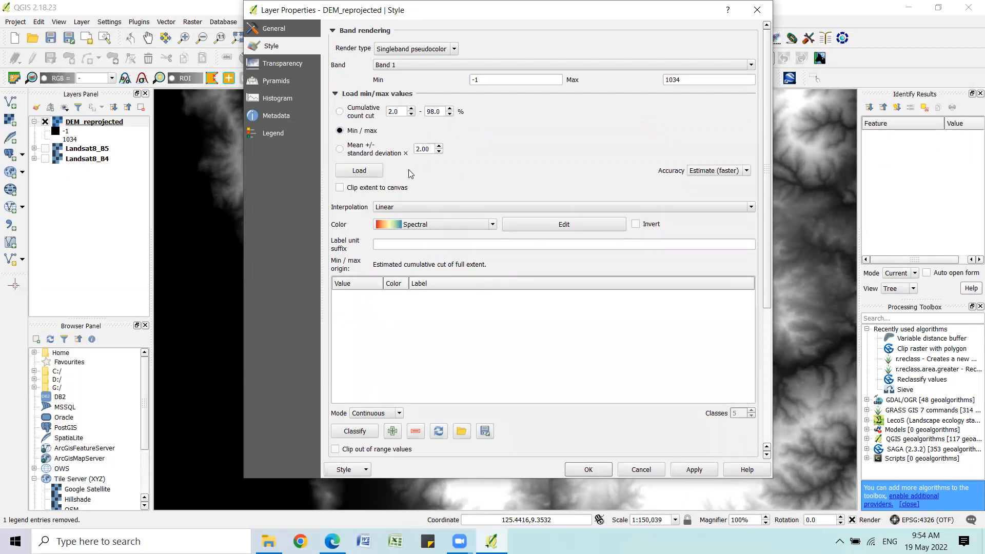
pyautogui.click(367, 171)
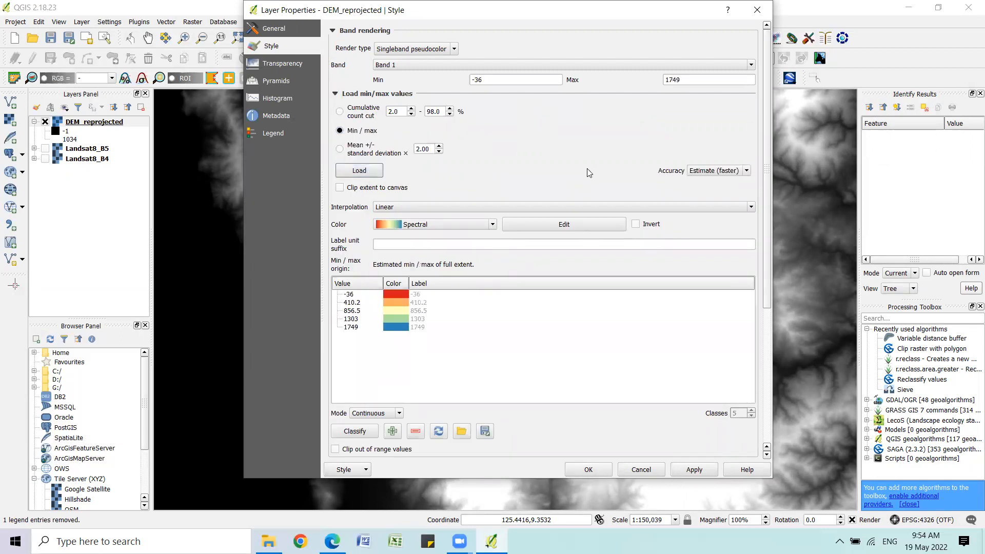
pyautogui.click(697, 466)
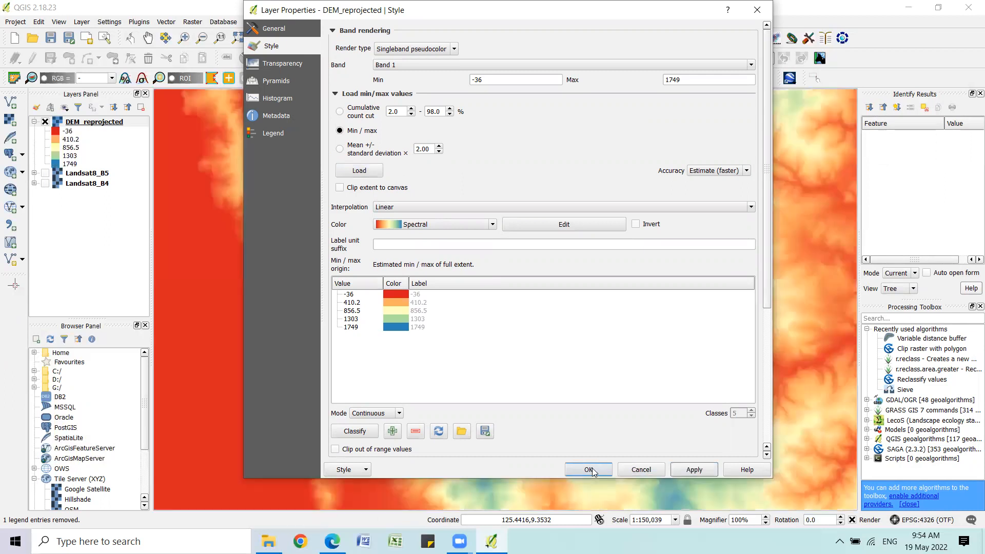
pyautogui.click(589, 469)
pyautogui.scroll(-1, 420, 330)
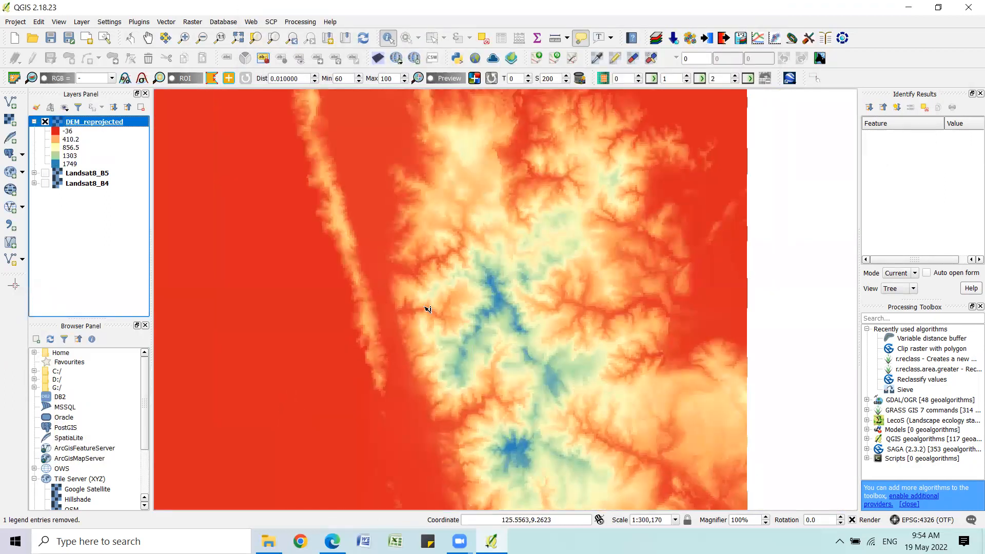
# Browse the exercise's Data folder for a vector layer to add and select Agusan del Norte.shp
pyautogui.click(18, 109)
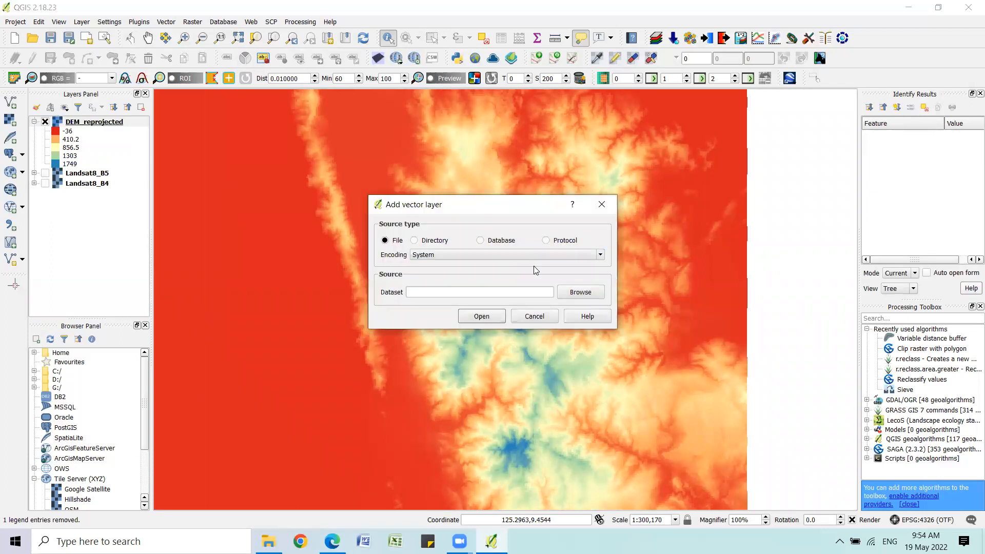
pyautogui.click(579, 293)
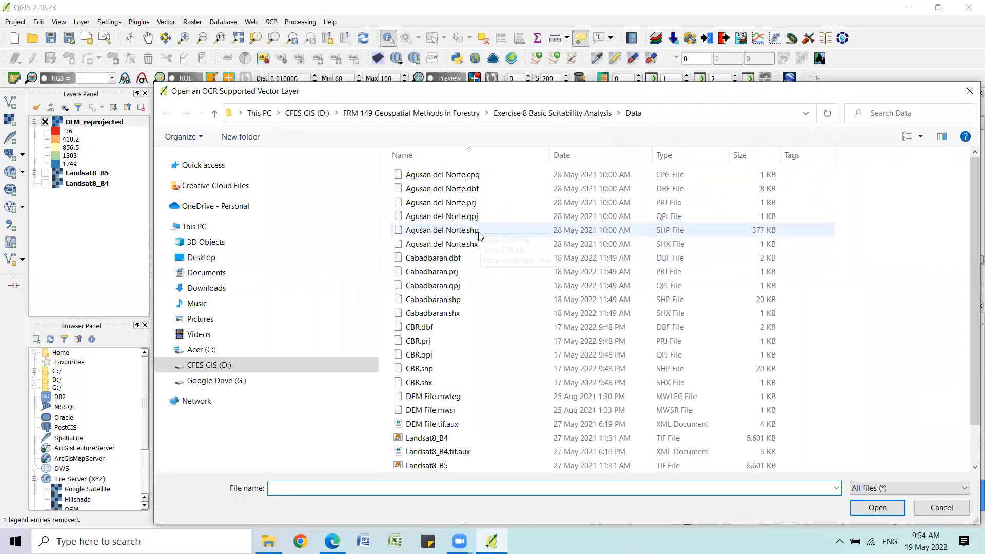
pyautogui.click(479, 232)
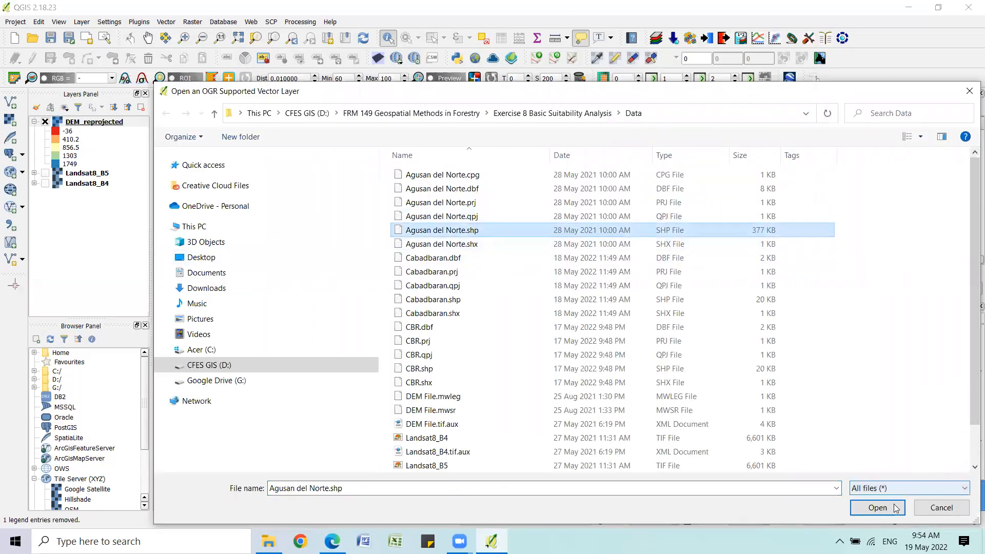
# Delete the existing Cabadbaran and CBR files from the exercise's Data folder
pyautogui.click(487, 261)
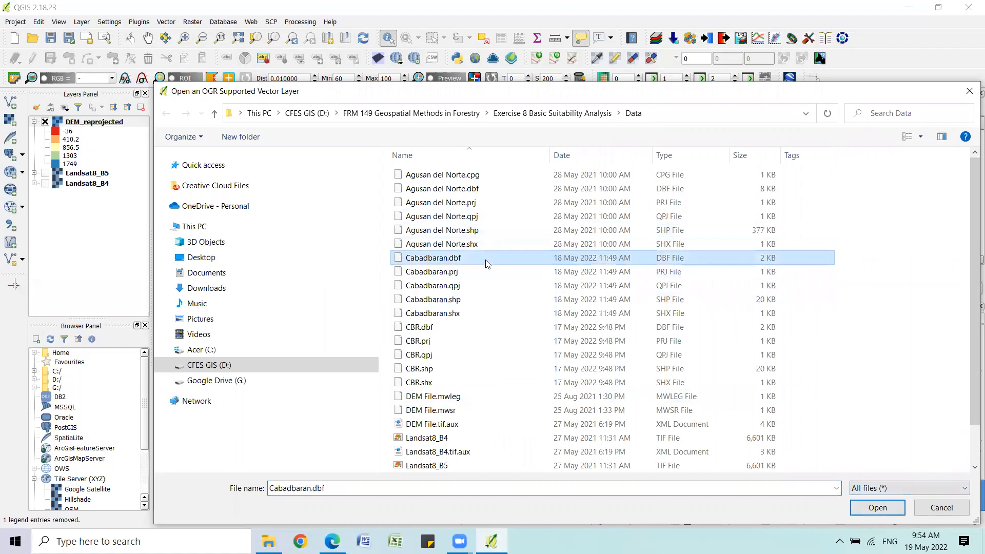
pyautogui.hotkey('shift', 'Down')
pyautogui.hotkey('shift', 'Down')
pyautogui.hotkey('shift', 'Down')
pyautogui.hotkey('shift', 'Down')
pyautogui.hotkey('shift', 'Down')
pyautogui.hotkey('shift', 'Down')
pyautogui.hotkey('shift', 'Down')
pyautogui.hotkey('shift', 'Down')
pyautogui.hotkey('shift', 'Down')
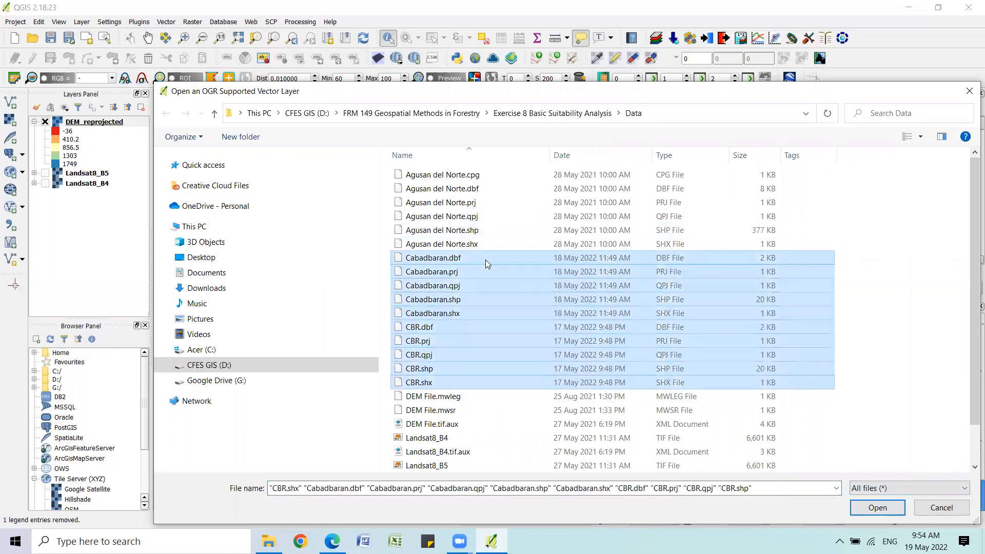
pyautogui.hotkey('shift', 'Down')
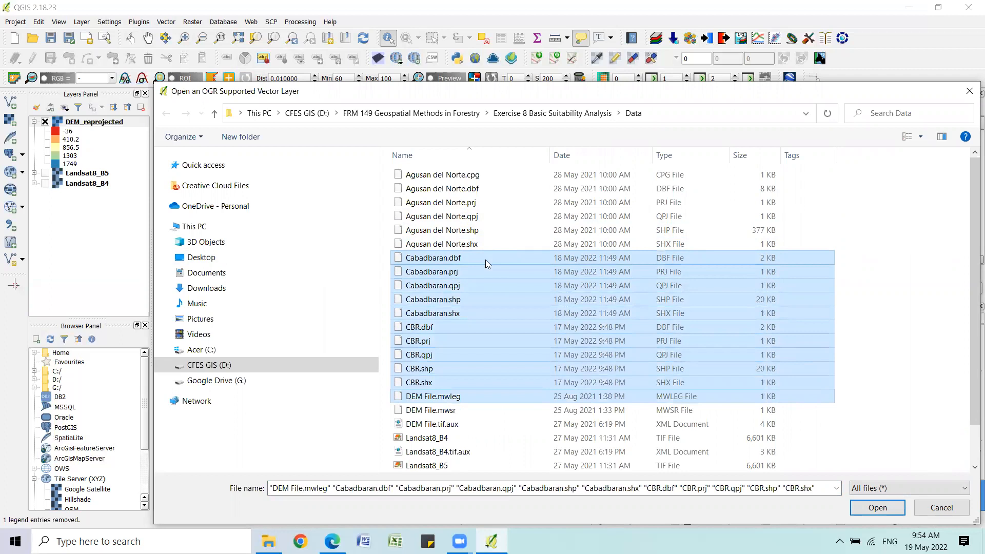
pyautogui.hotkey('shift', 'Up')
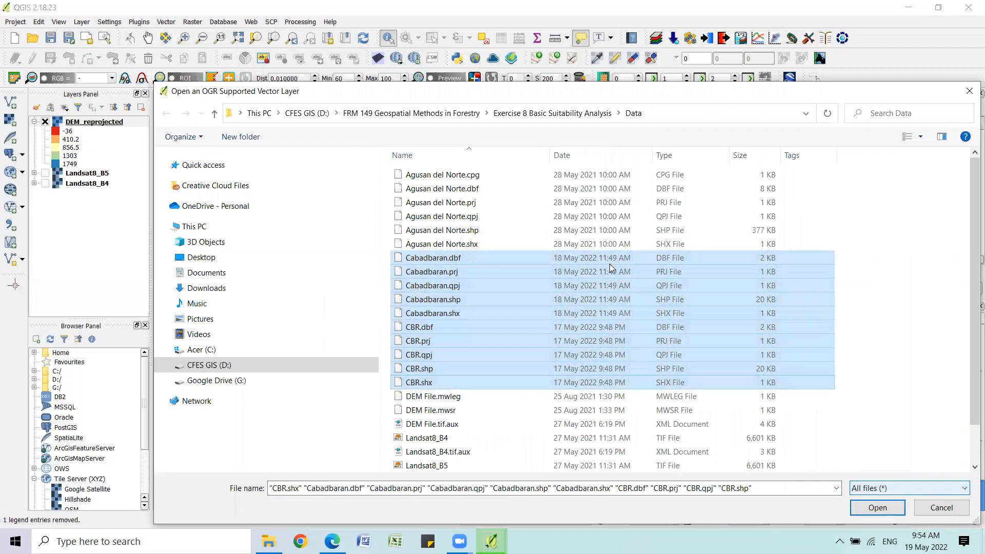
# Add Agusan del Norte.shp to the project as a vector layer and view its full extent over the DEM
pyautogui.doubleClick(470, 232)
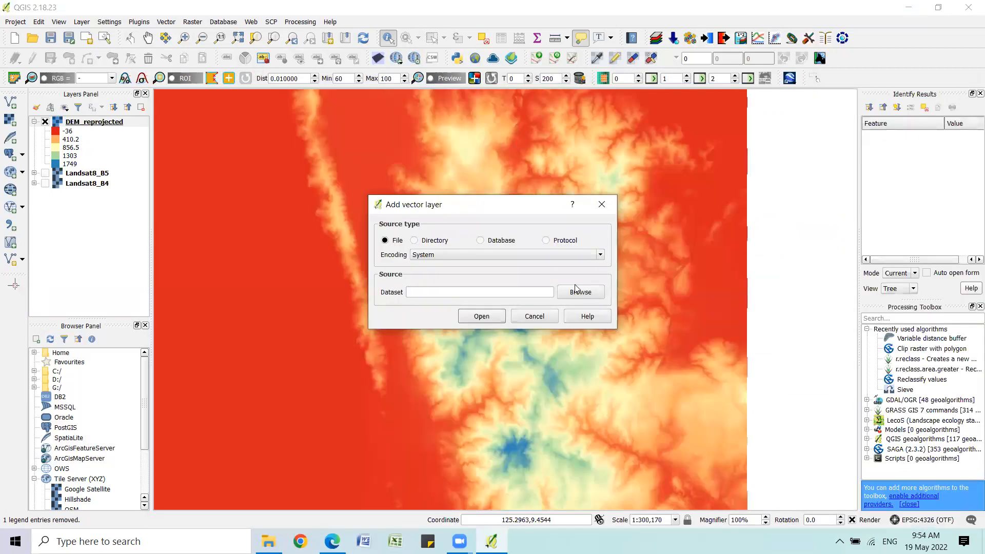
pyautogui.click(496, 315)
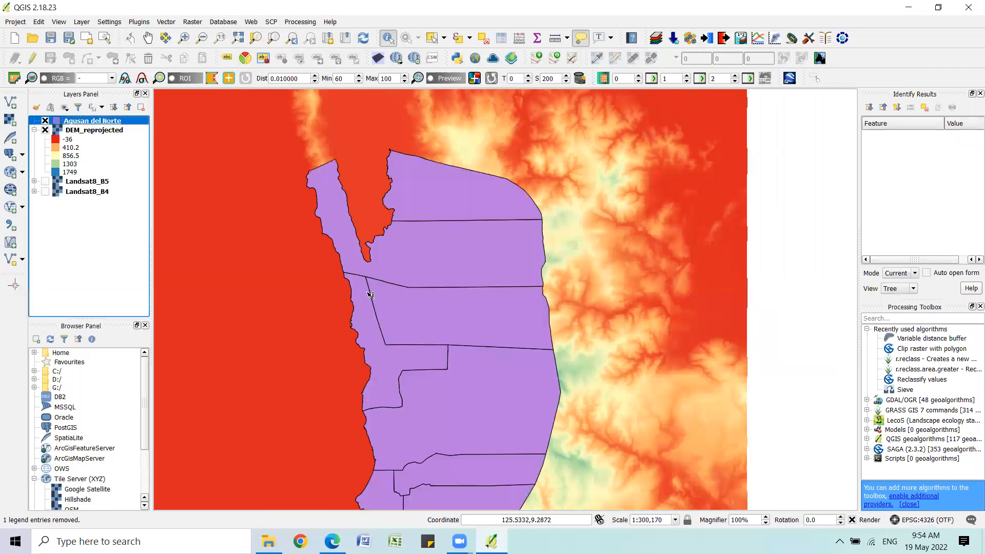
pyautogui.scroll(-2, 488, 306)
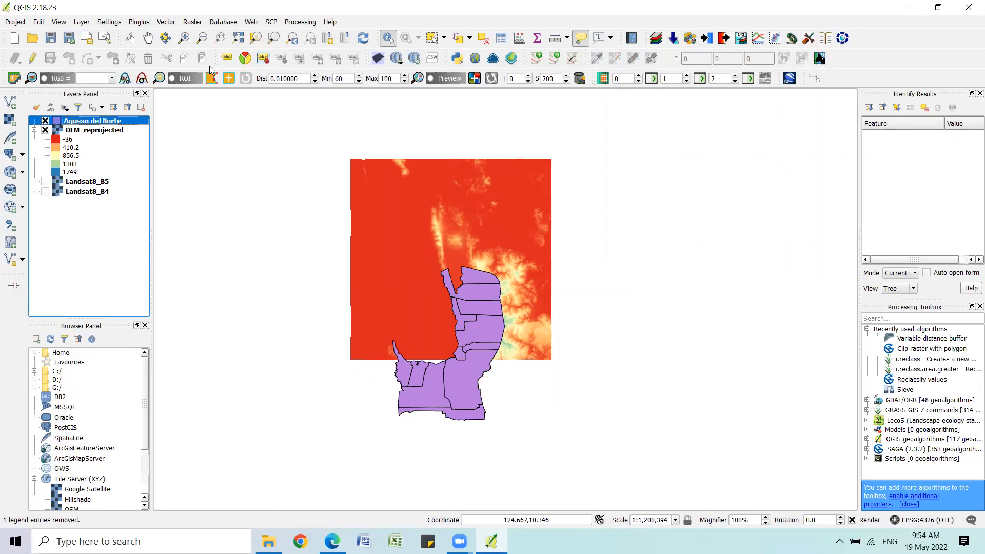
pyautogui.click(148, 37)
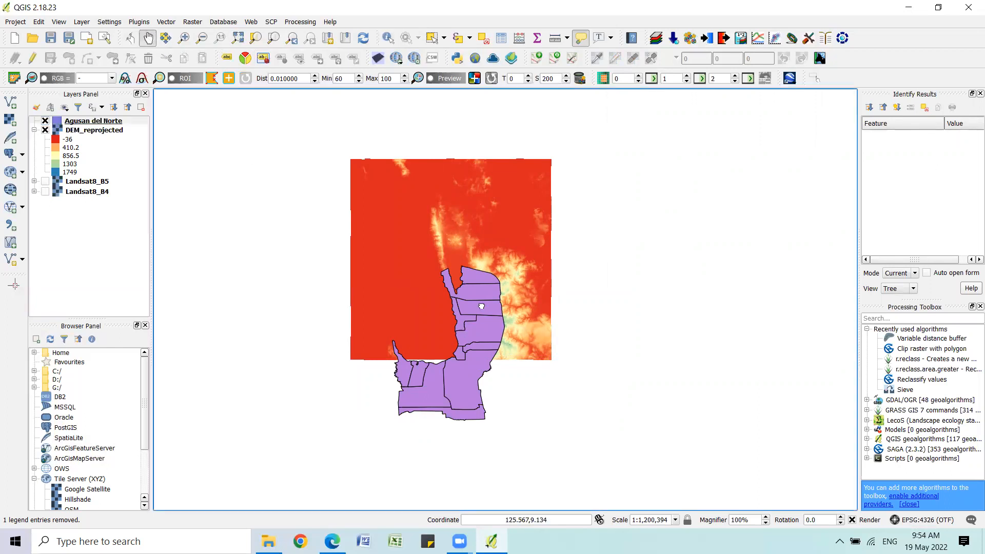
pyautogui.moveTo(471, 332); pyautogui.dragTo(503, 289)
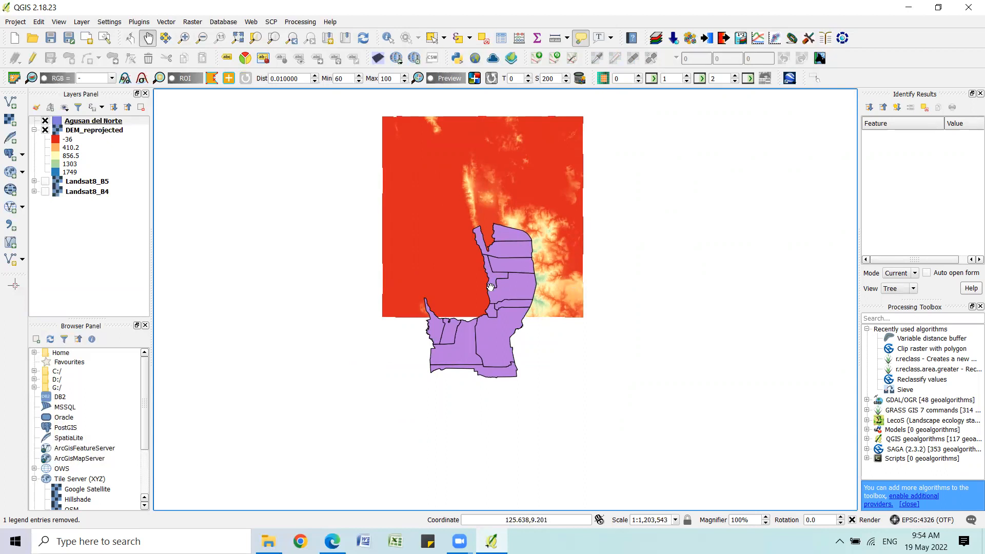
# Check the Hands-on Exercise No. 8 site criteria in the browser, return to QGIS and activate Identify Features
pyautogui.hotkey('alt', 'Tab')
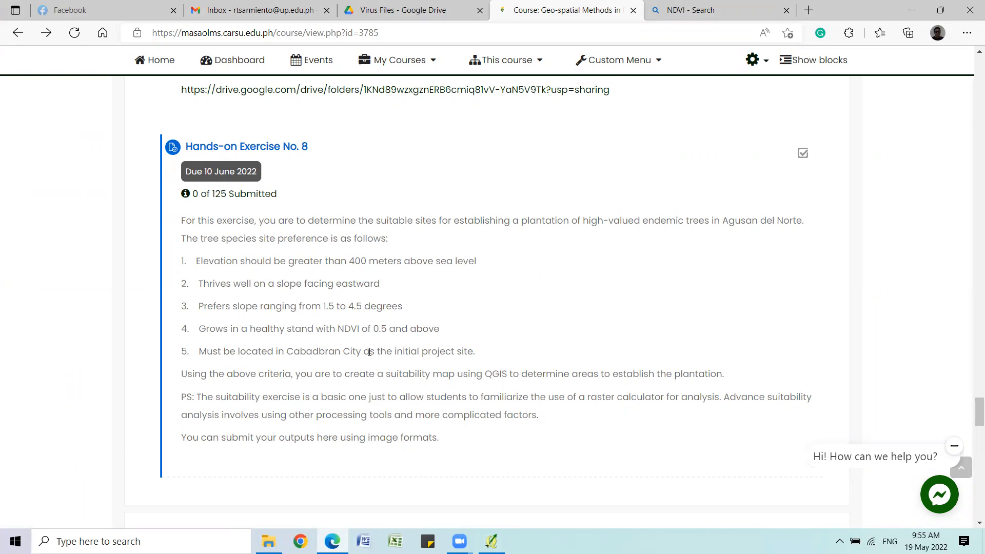
pyautogui.hotkey('alt', 'Tab')
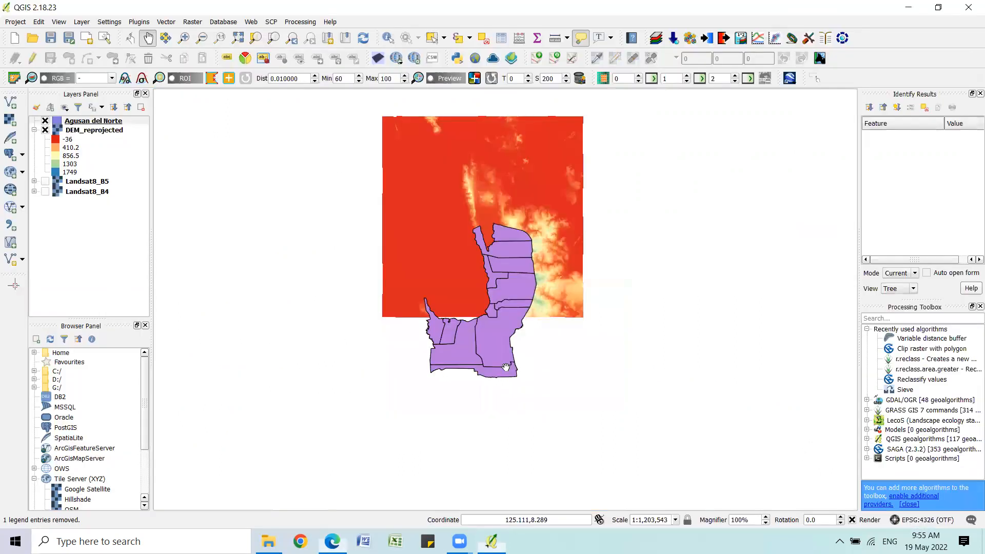
pyautogui.scroll(1, 544, 286)
pyautogui.moveTo(461, 296); pyautogui.dragTo(499, 297)
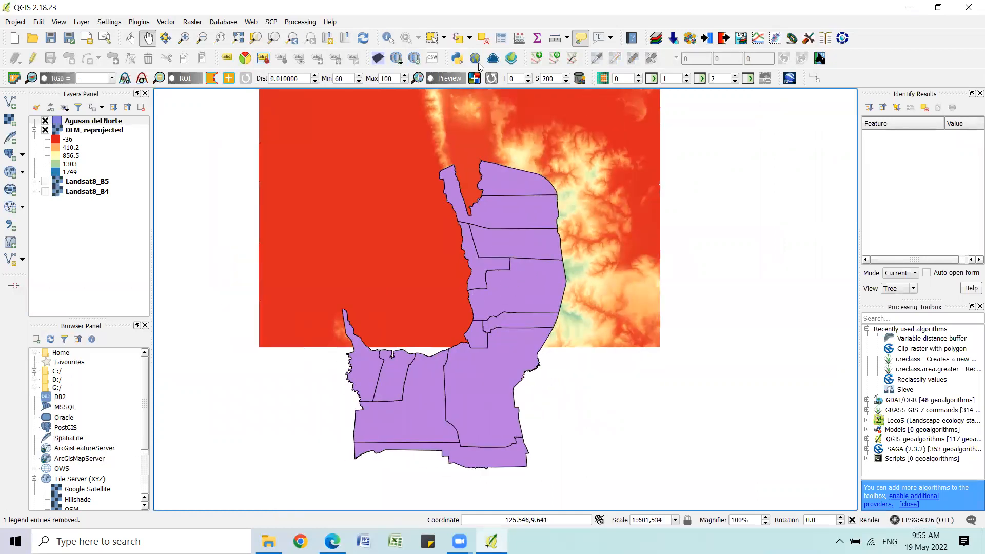
pyautogui.click(388, 38)
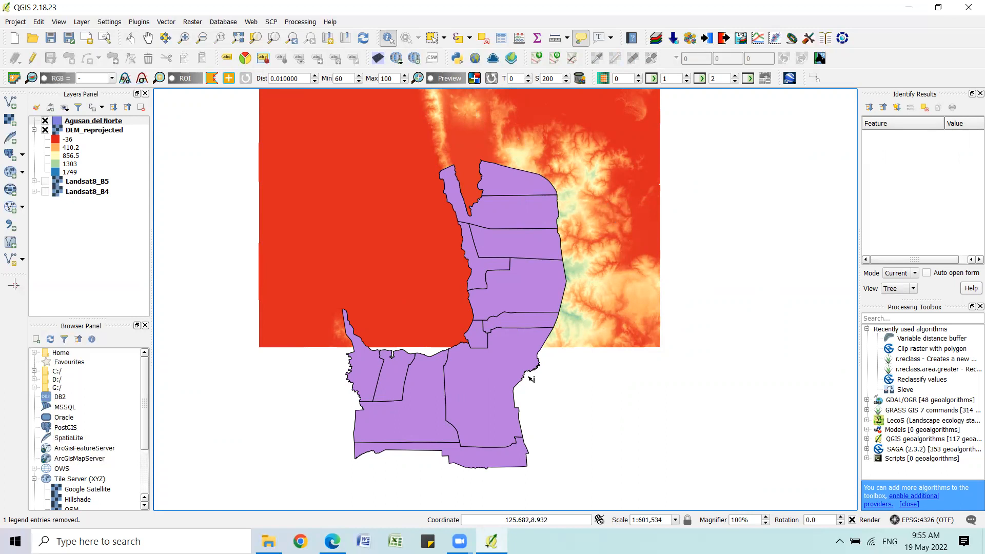
pyautogui.click(470, 38)
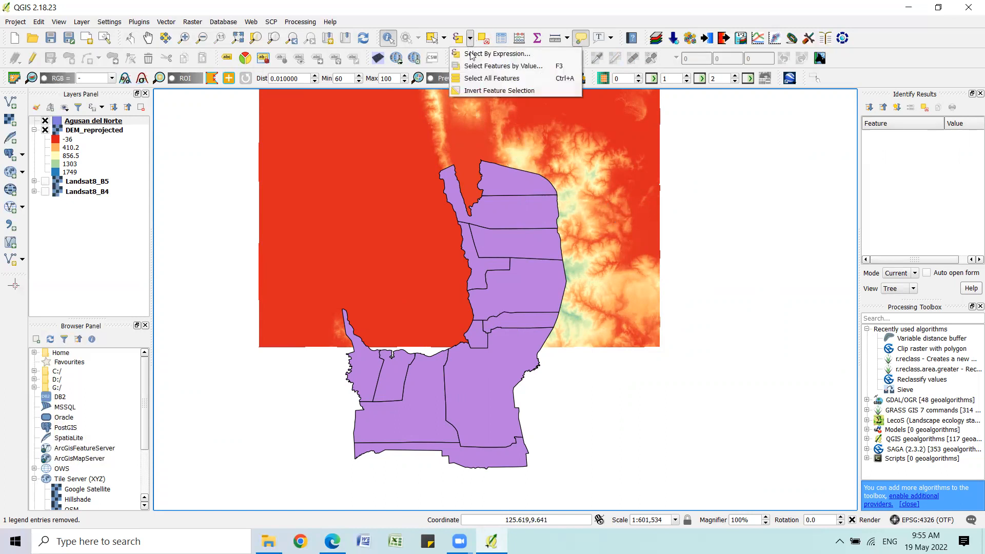
pyautogui.click(493, 65)
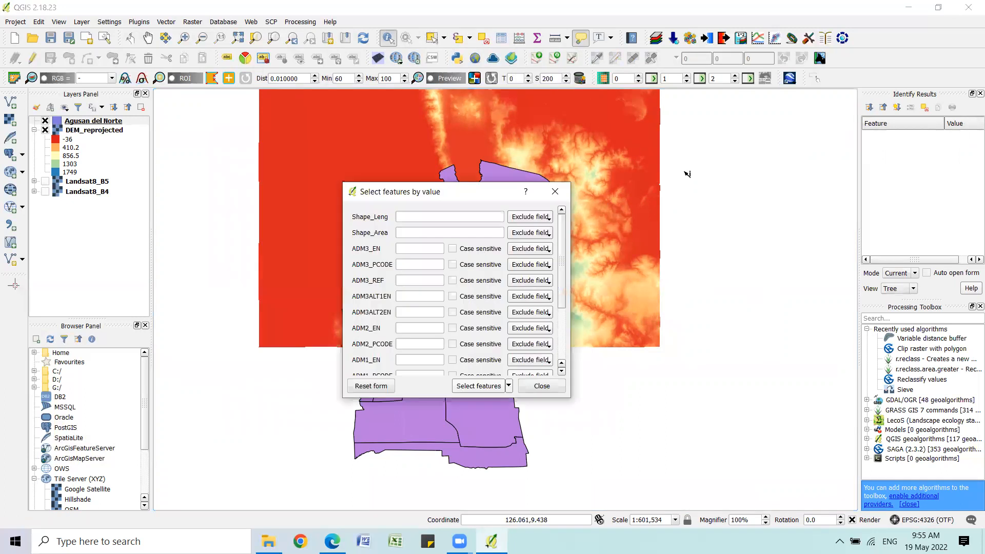
pyautogui.click(555, 191)
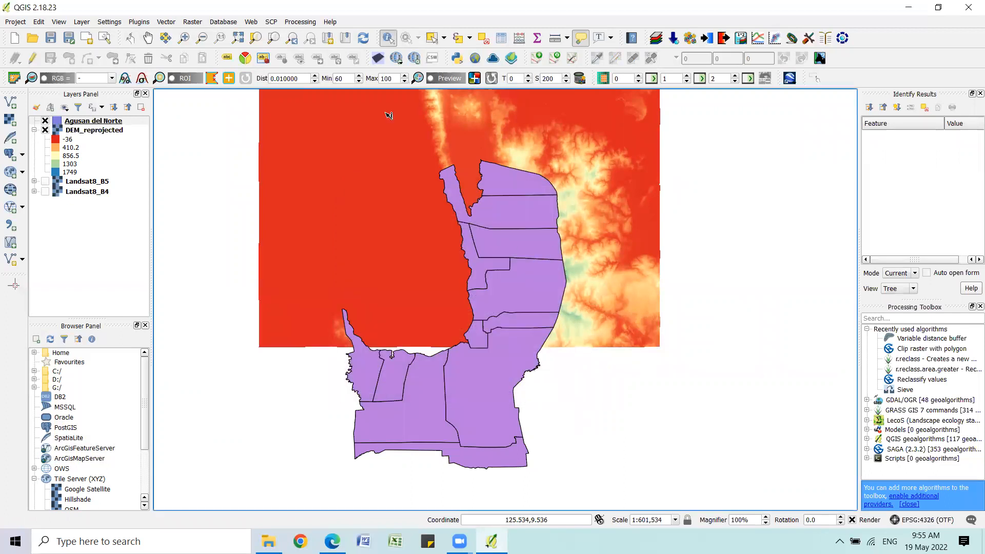
pyautogui.click(93, 122)
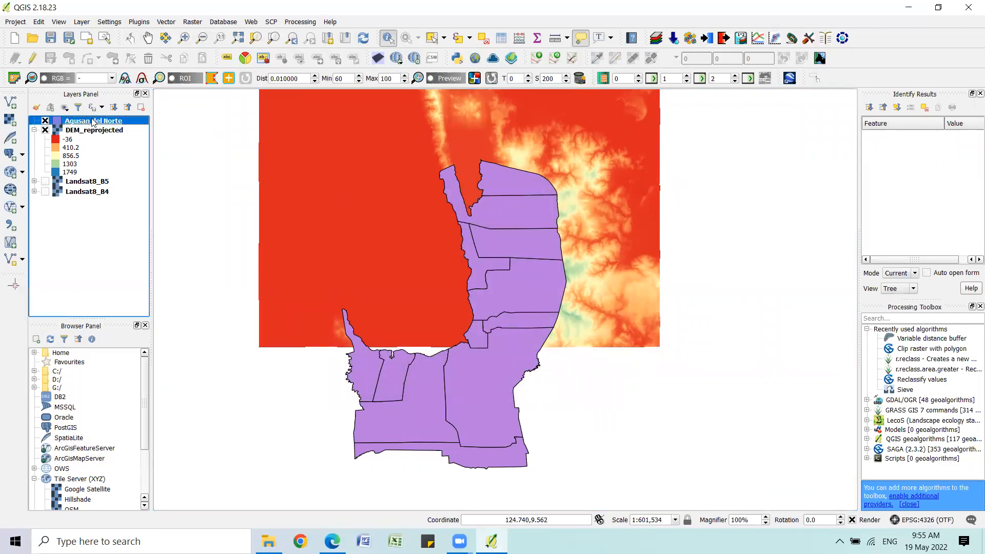
pyautogui.click(470, 39)
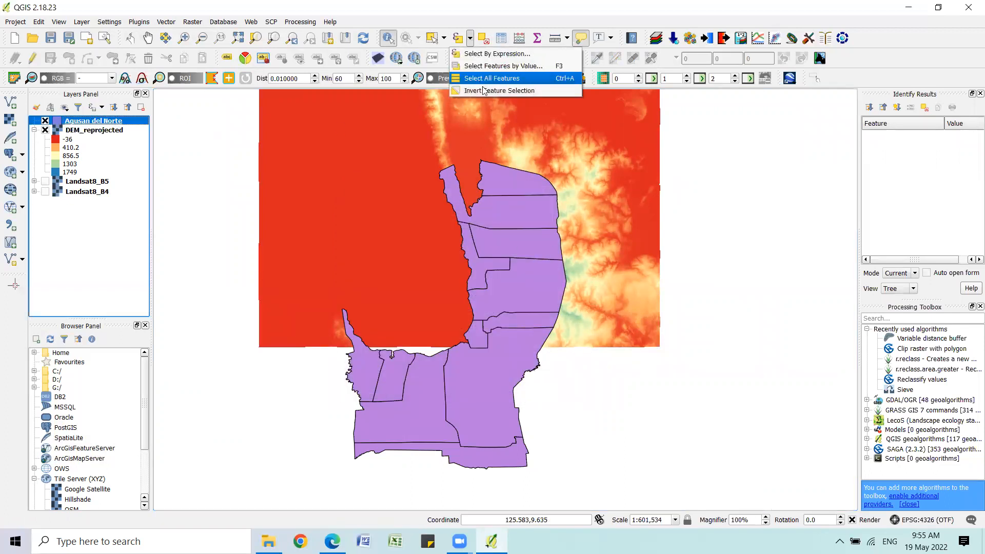
pyautogui.click(508, 66)
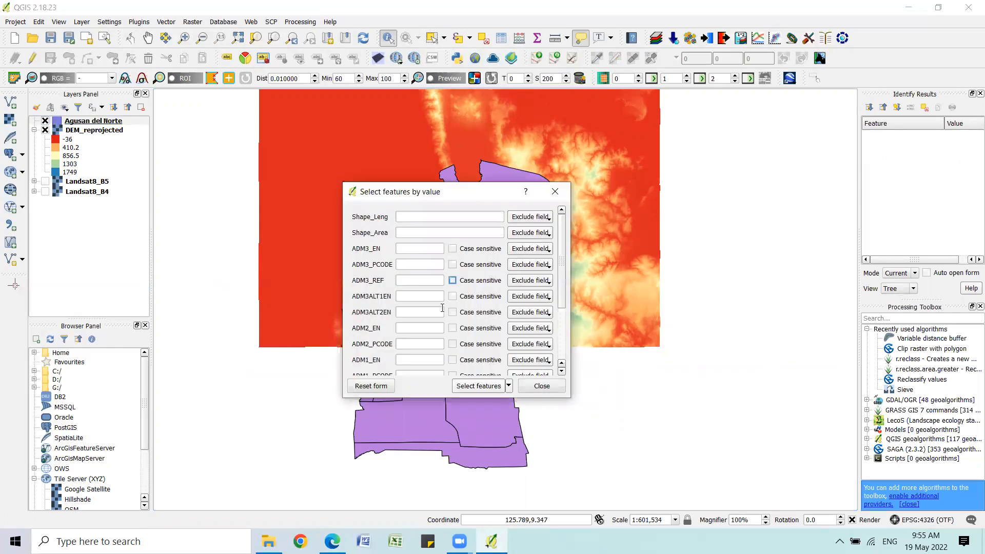
pyautogui.scroll(-3, 428, 331)
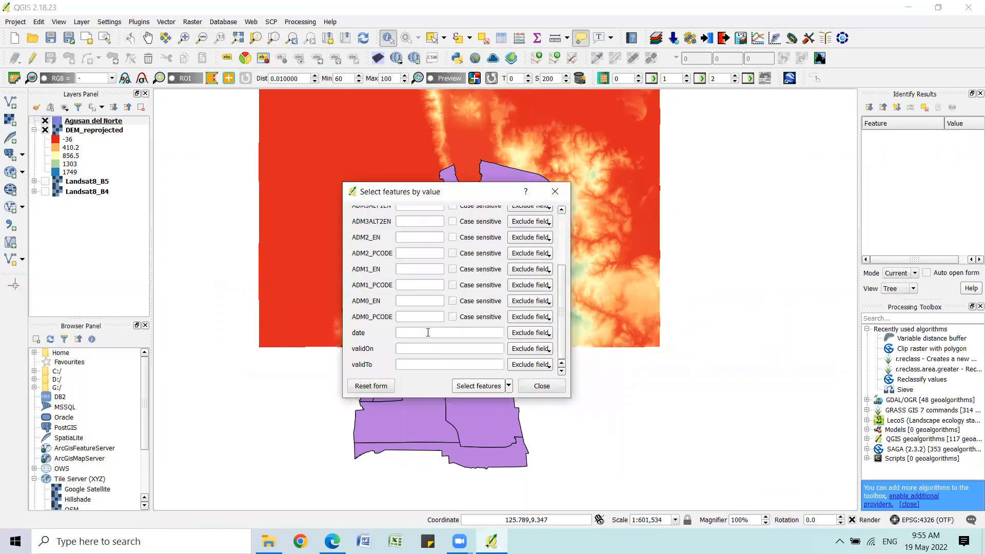
pyautogui.scroll(3, 426, 334)
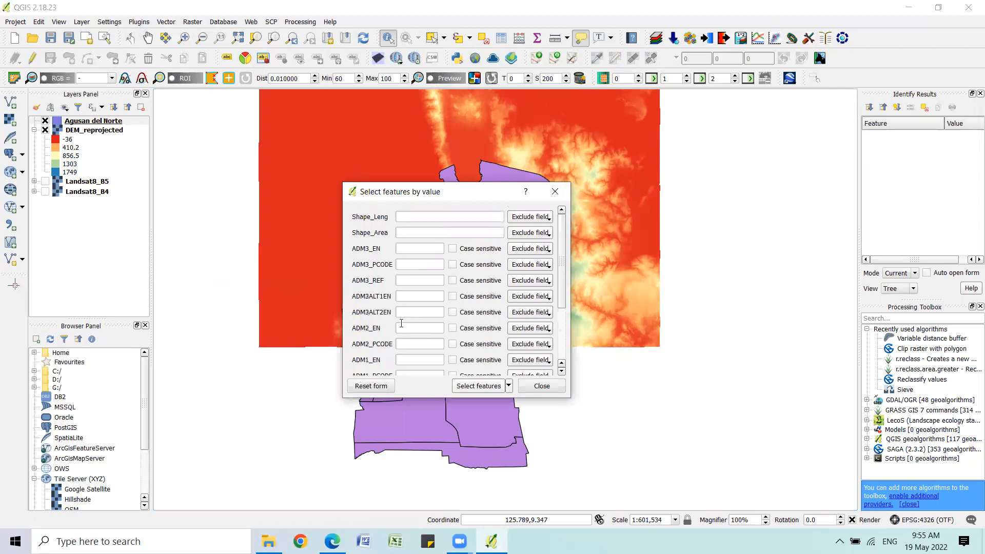
pyautogui.scroll(-1, 408, 316)
pyautogui.scroll(-3, 405, 326)
pyautogui.click(555, 191)
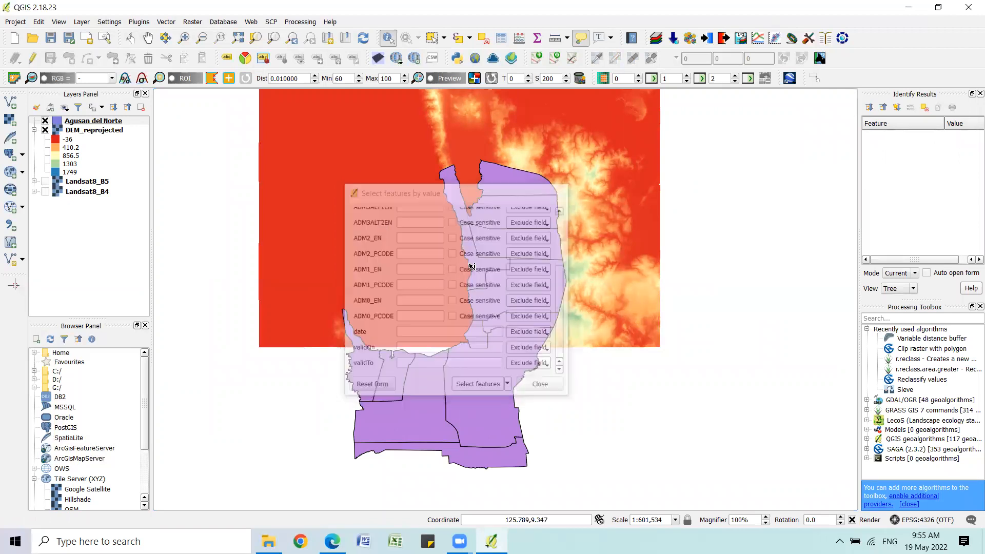
# Examine the municipality names in the Agusan del Norte layer's attribute table
pyautogui.rightClick(81, 122)
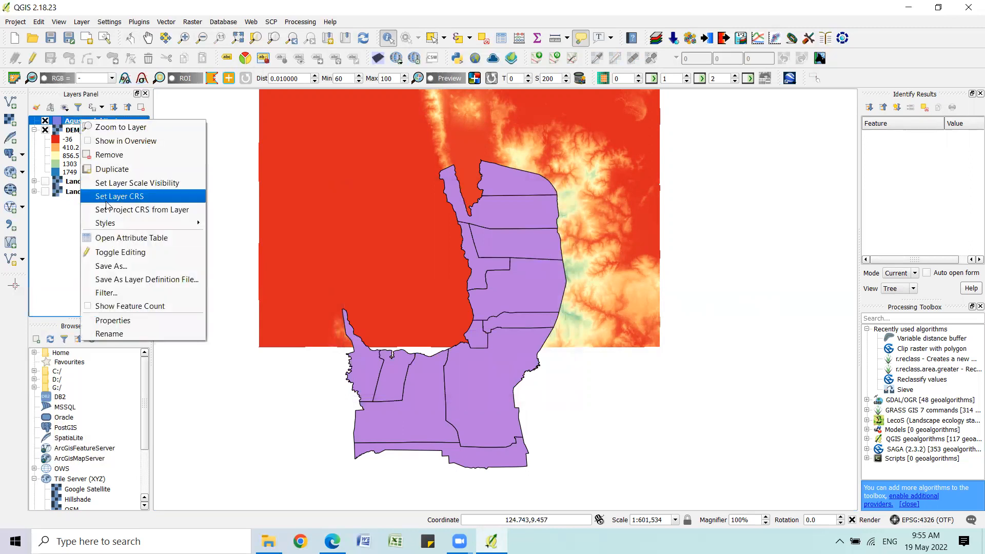
pyautogui.click(123, 238)
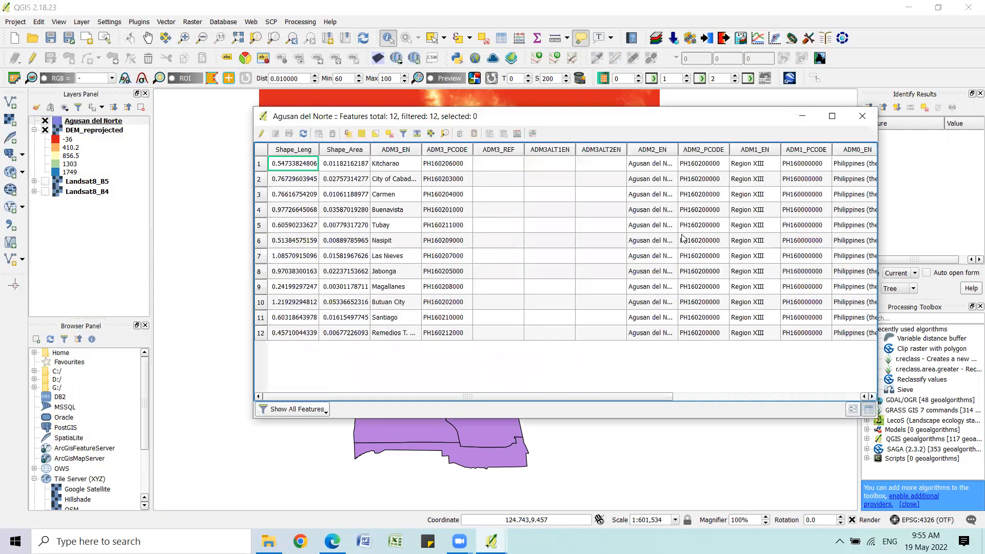
pyautogui.moveTo(525, 393); pyautogui.dragTo(476, 399)
pyautogui.click(801, 119)
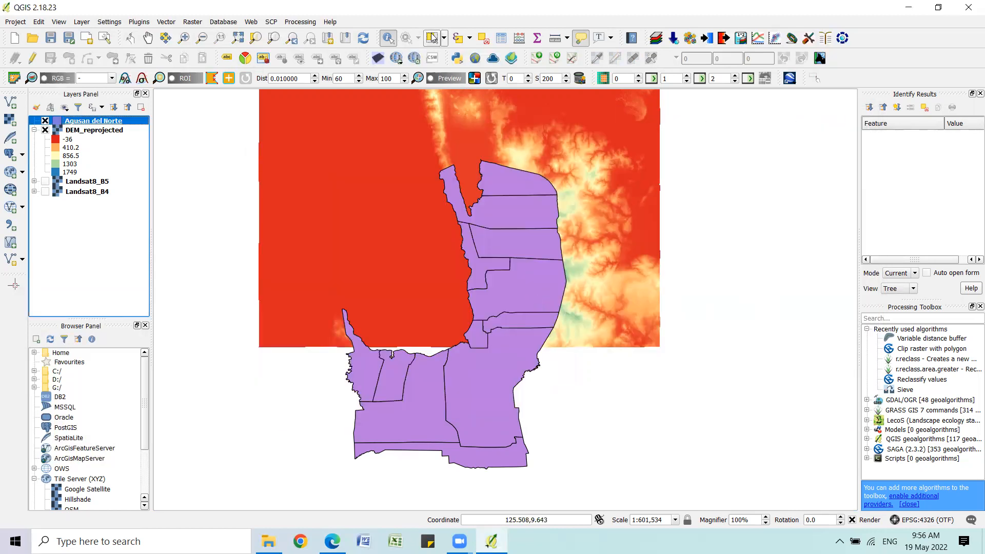
# Identify municipality polygons in the Agusan del Norte layer to locate the City of Cabadbaran, widening the results area to read the attributes
pyautogui.click(527, 297)
pyautogui.moveTo(858, 226); pyautogui.dragTo(812, 227)
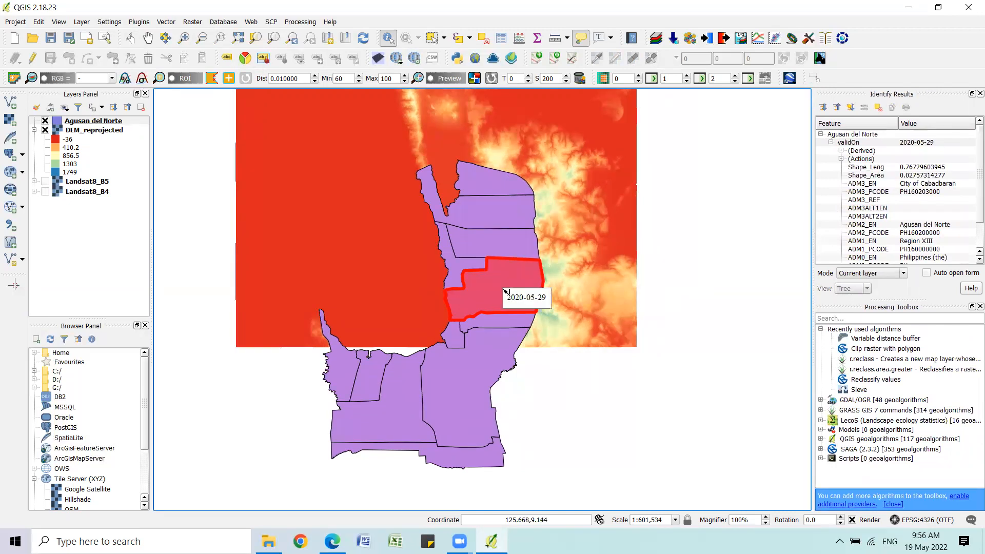
pyautogui.click(486, 245)
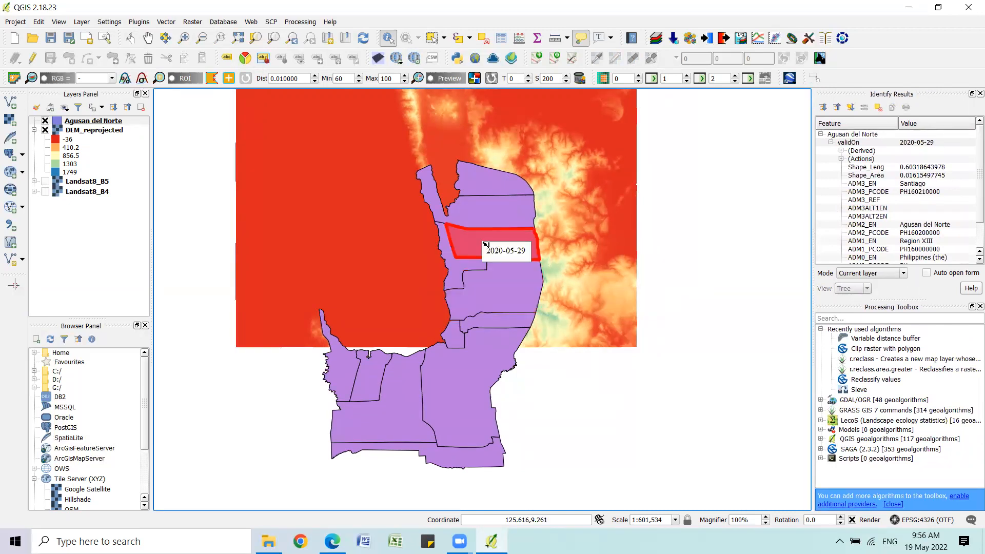
pyautogui.click(461, 268)
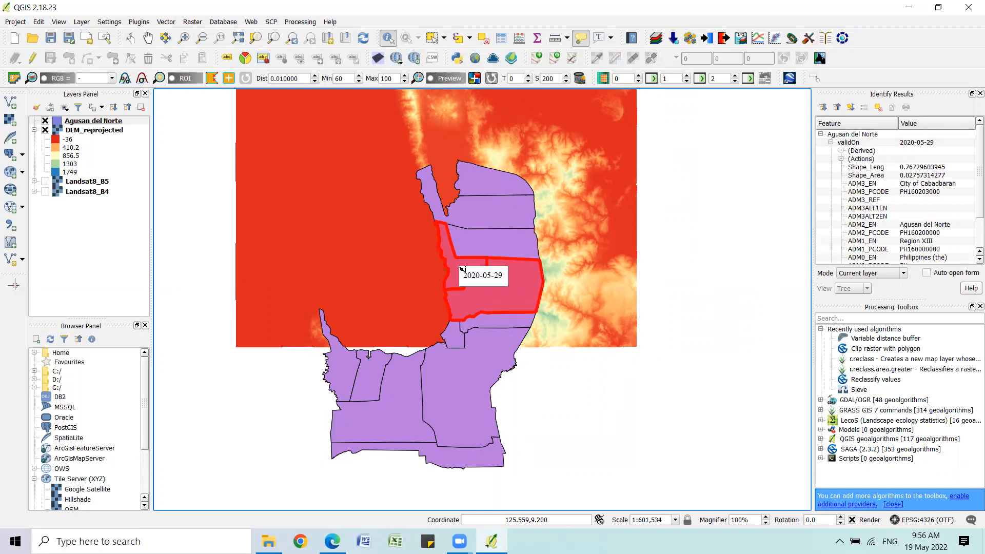
pyautogui.click(458, 267)
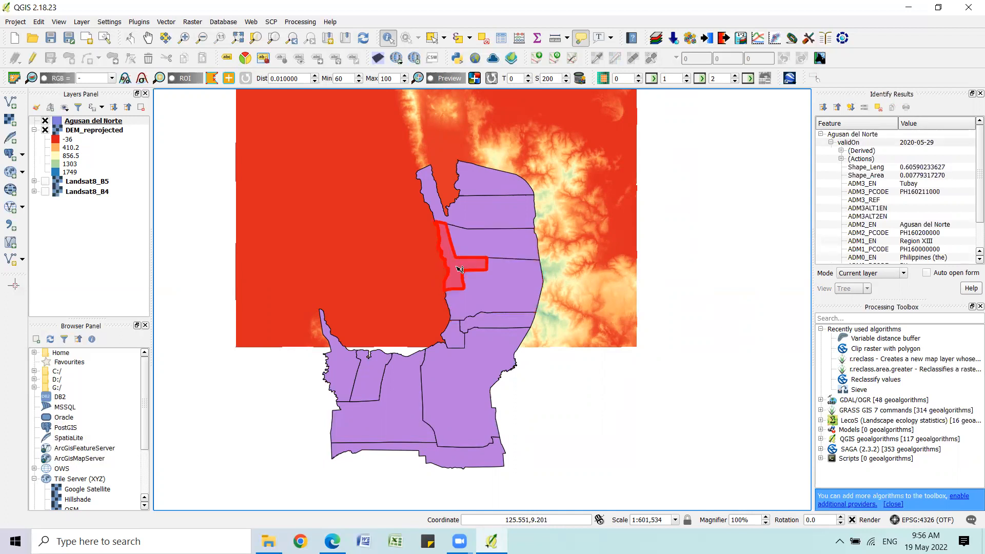
pyautogui.click(510, 298)
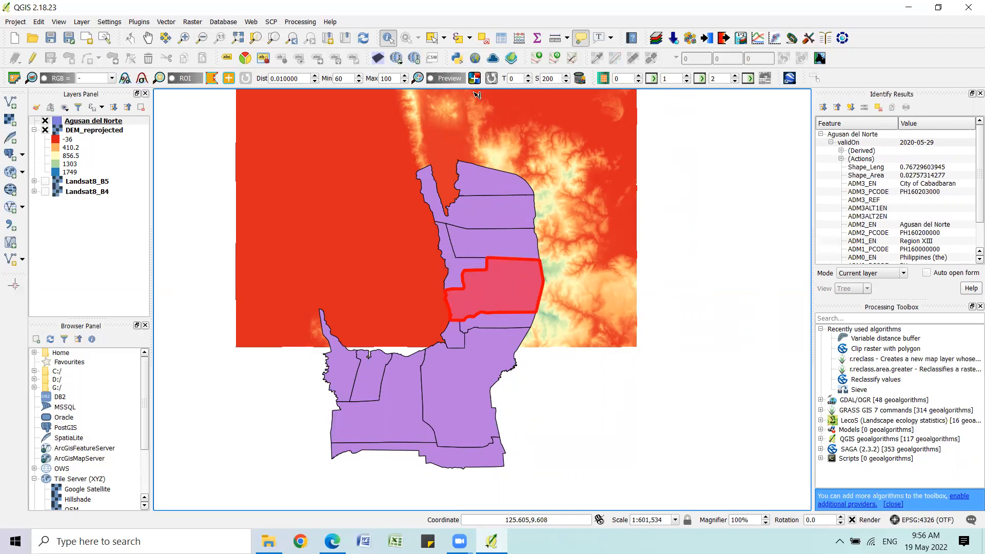
# Select the City of Cabadbaran polygon in the Agusan del Norte layer on the map
pyautogui.click(435, 39)
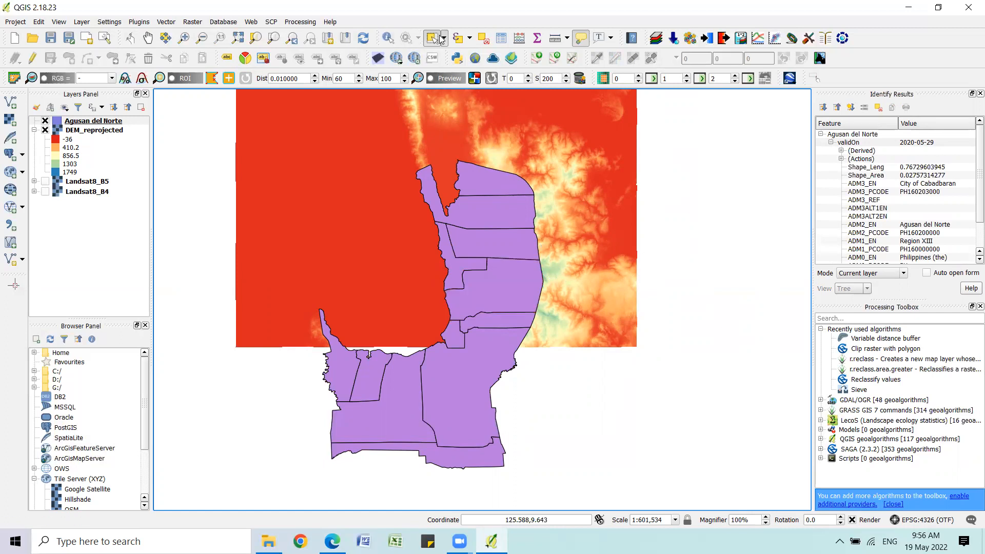
pyautogui.click(446, 37)
pyautogui.click(454, 51)
pyautogui.click(521, 282)
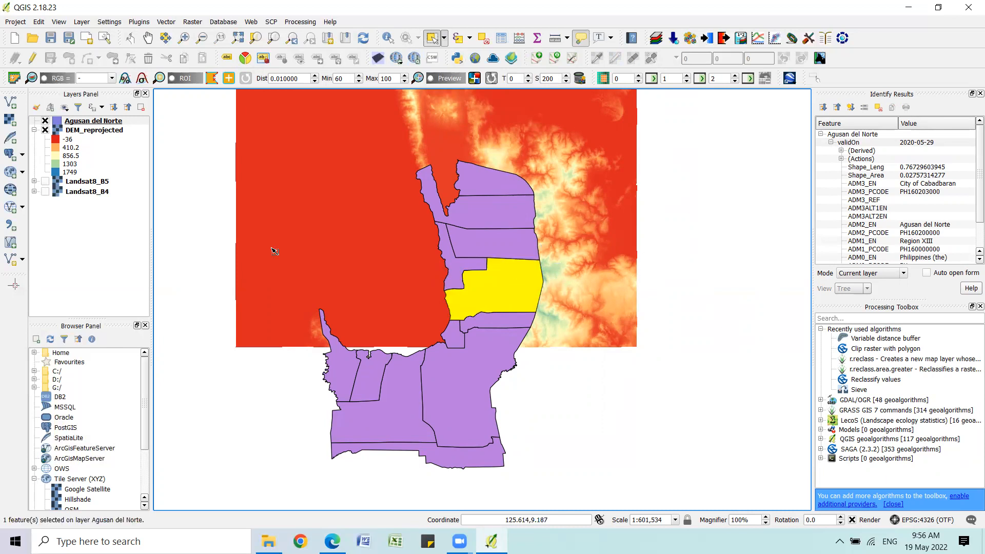
# Export only the selected feature of the Agusan del Norte layer as the ESRI shapefile Cabadbaran in the Data folder, adding it to the map
pyautogui.rightClick(85, 122)
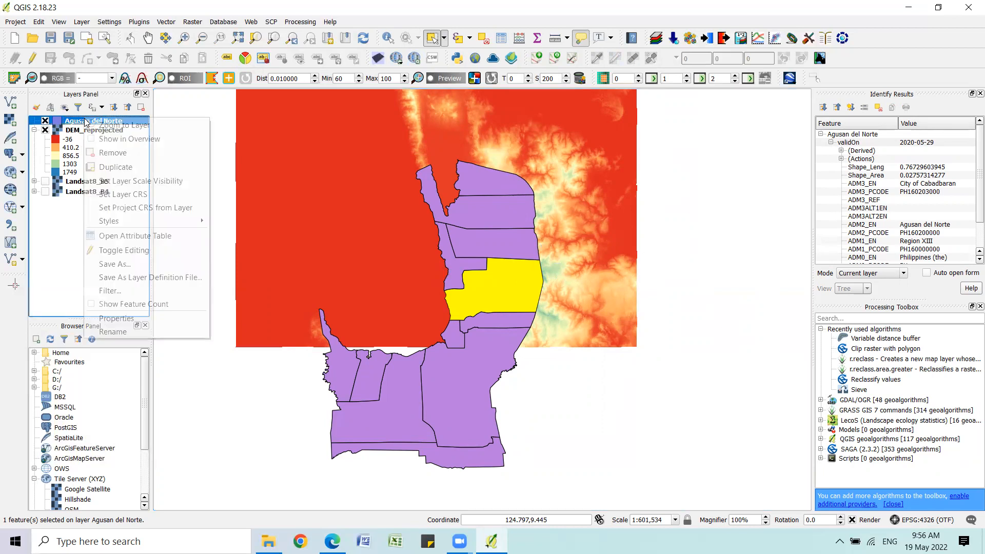
pyautogui.click(141, 267)
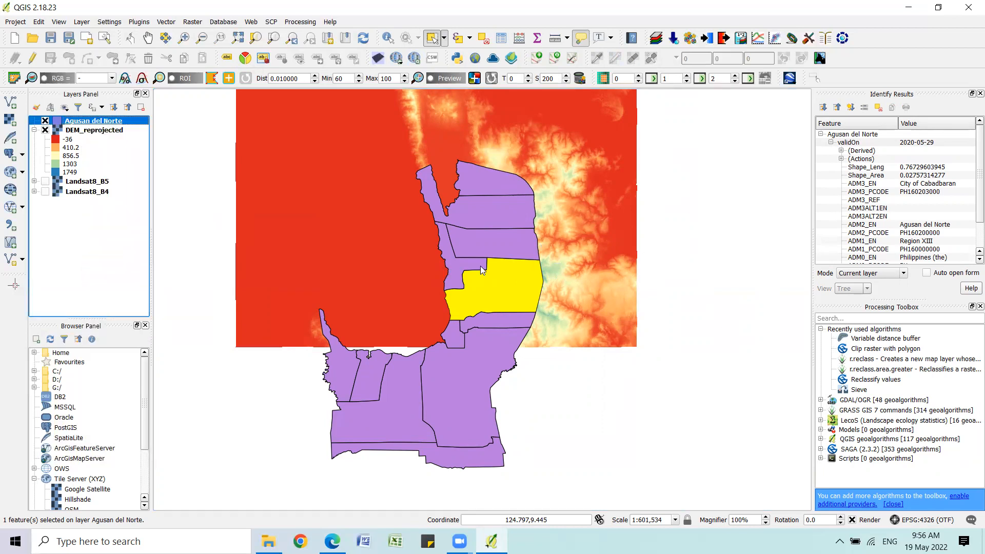
pyautogui.click(733, 156)
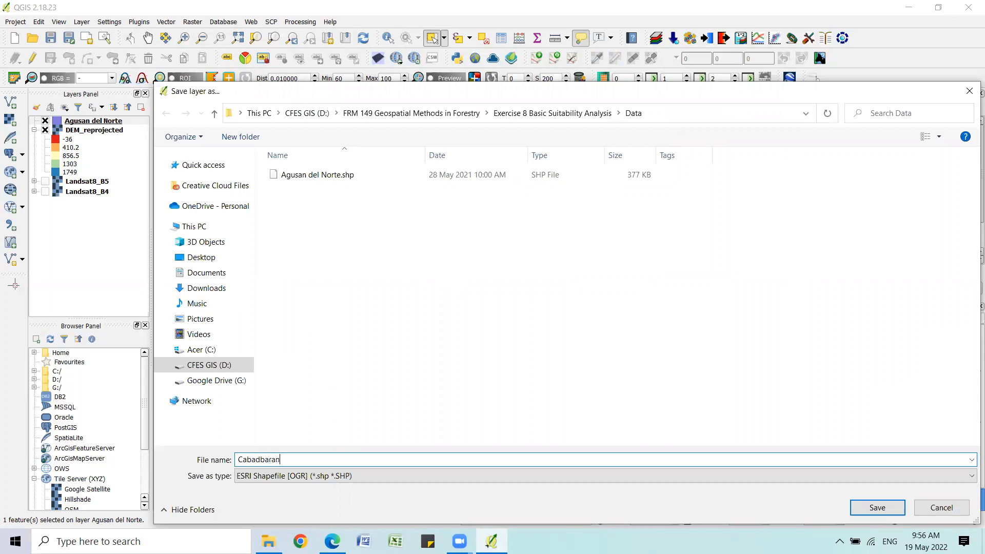
pyautogui.write('Cabadbaran')
pyautogui.press('Return')
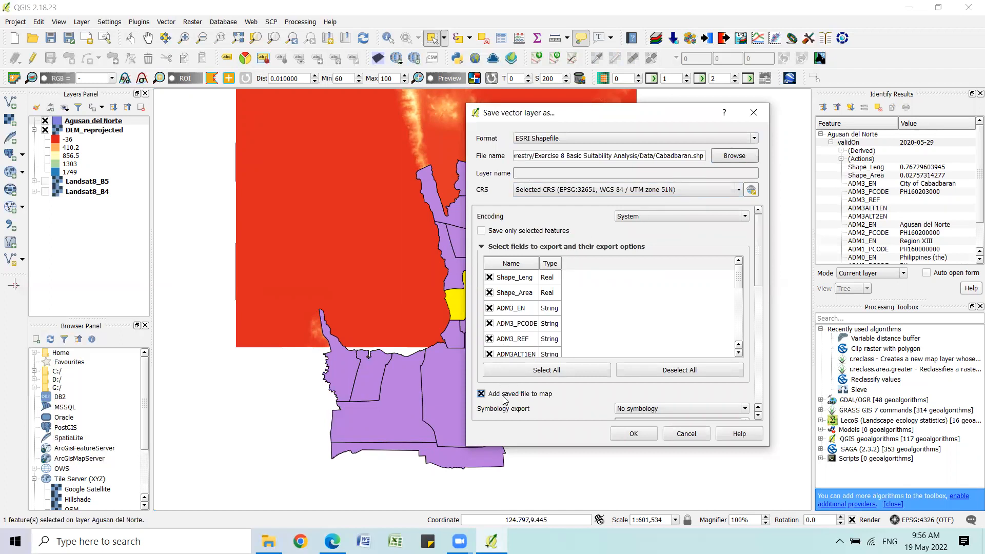
pyautogui.click(481, 230)
pyautogui.click(632, 432)
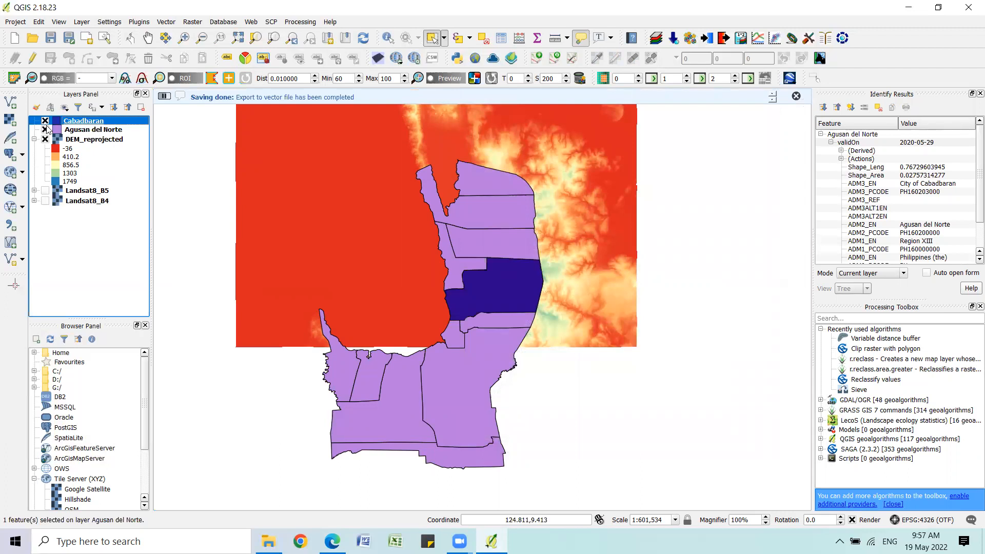
# Hide the Agusan del Norte layer and move it below the Landsat8_B4 layer
pyautogui.click(45, 130)
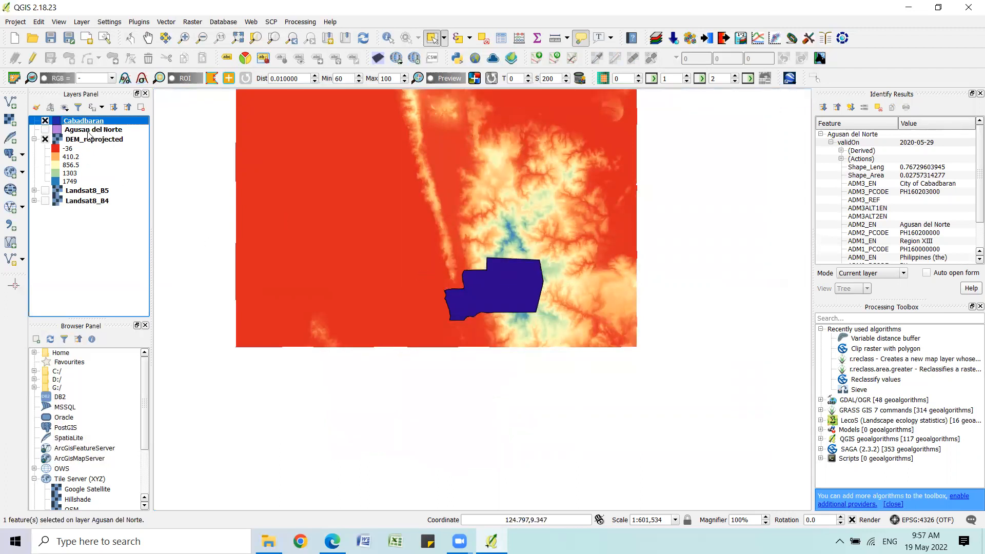
pyautogui.moveTo(76, 133); pyautogui.dragTo(76, 211)
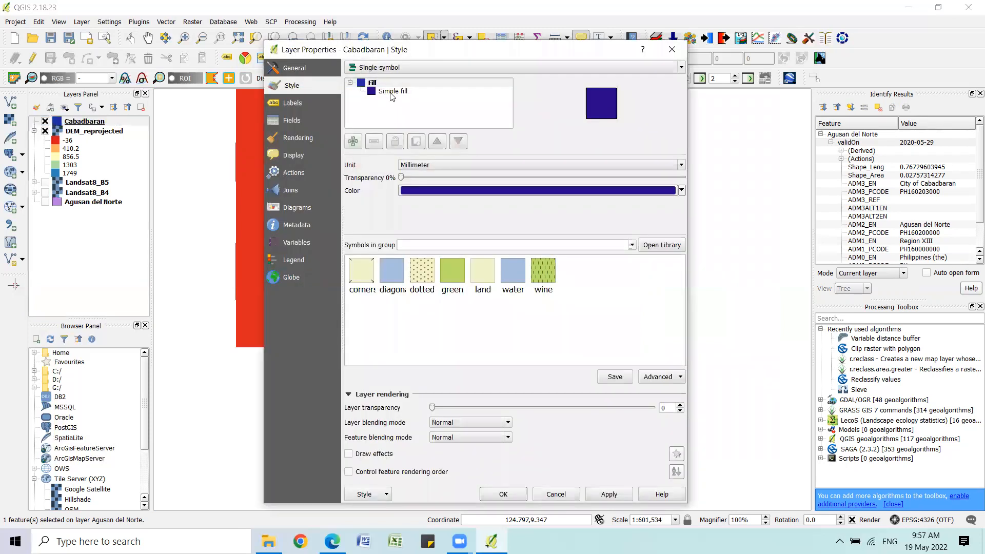
# Style the Cabadbaran polygon with a transparent fill and an outline width of 1 millimeter
pyautogui.click(390, 93)
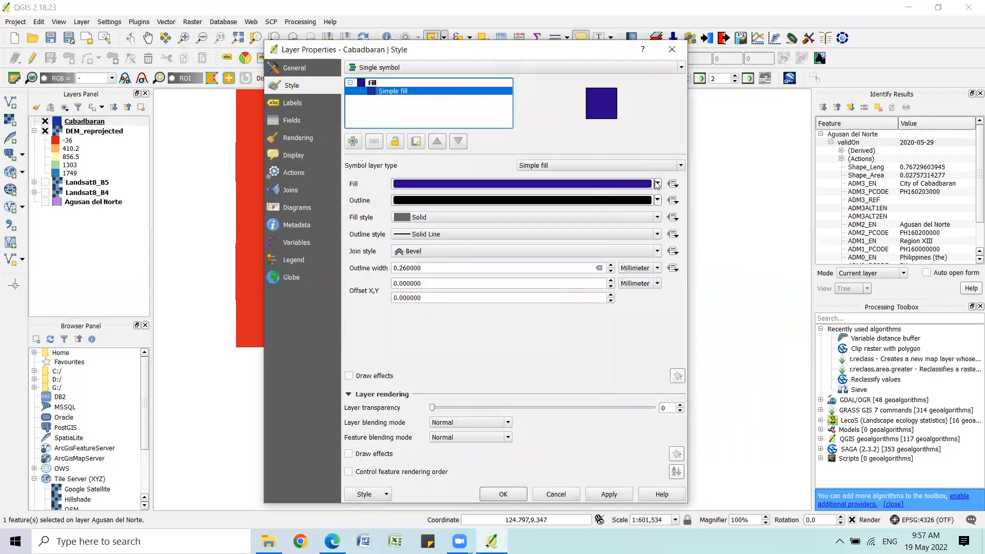
pyautogui.click(656, 184)
pyautogui.click(500, 195)
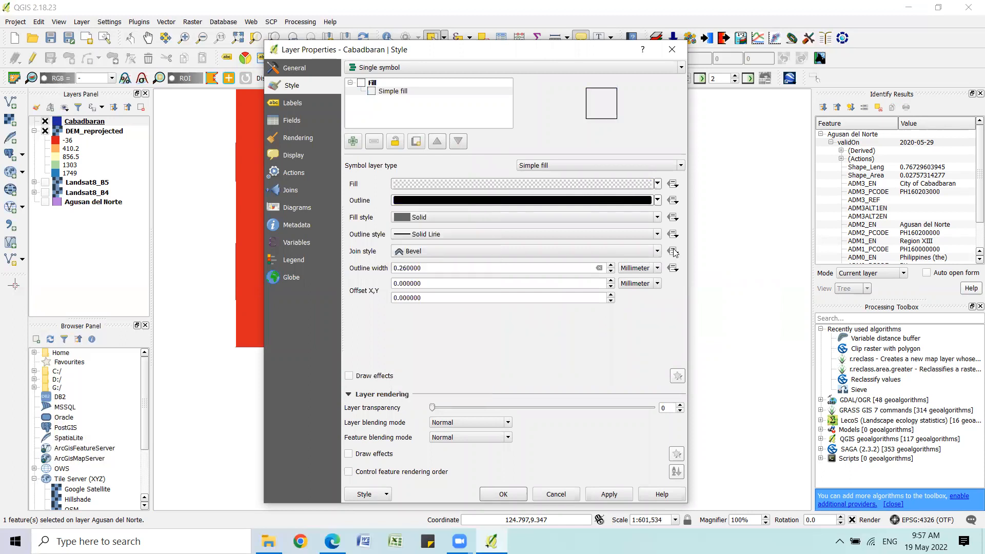
pyautogui.click(612, 265)
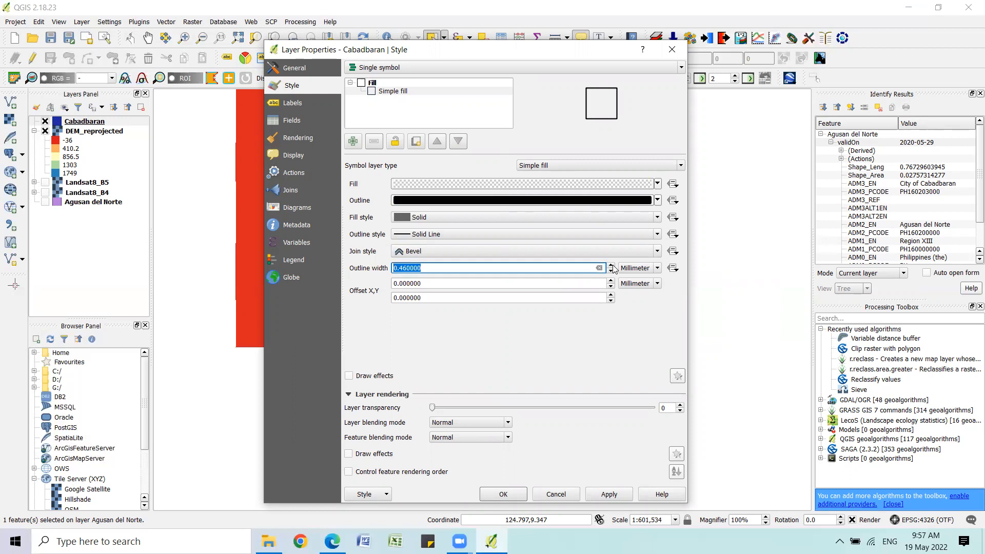
pyautogui.write('1')
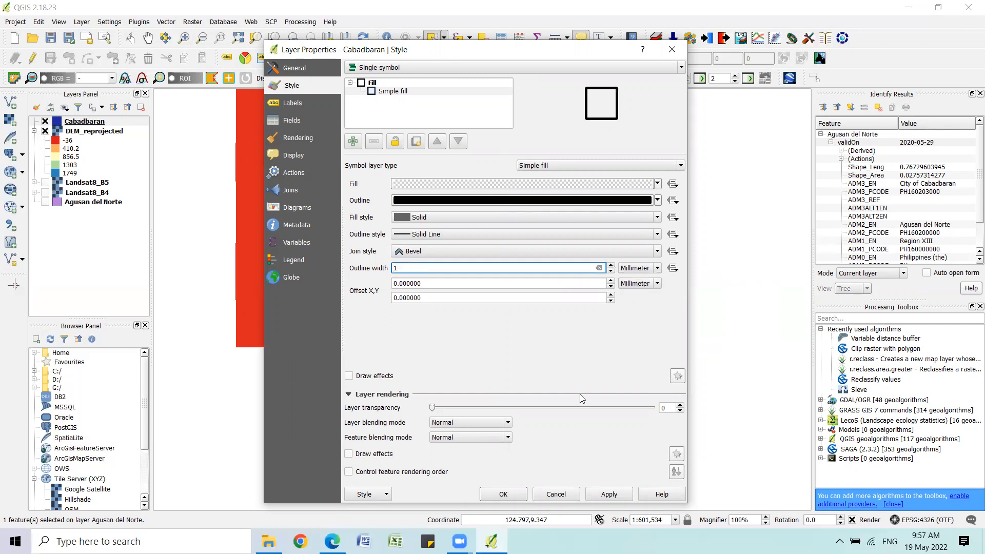
pyautogui.click(615, 487)
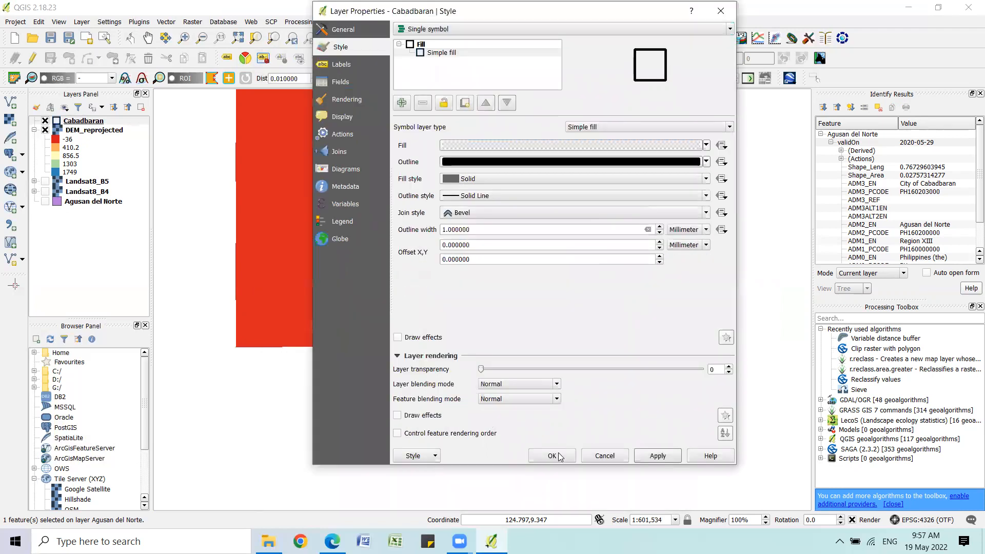
pyautogui.click(503, 494)
# Check the Hands-on Exercise No. 8 criteria in the browser, return to QGIS and examine the Cabadbaran boundary against the DEM extent
pyautogui.scroll(2, 511, 300)
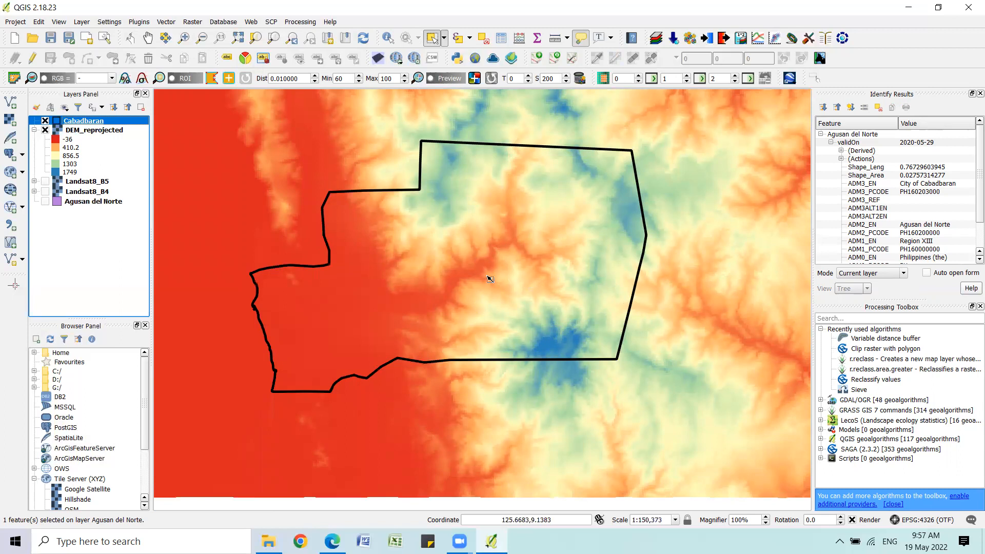
pyautogui.click(332, 542)
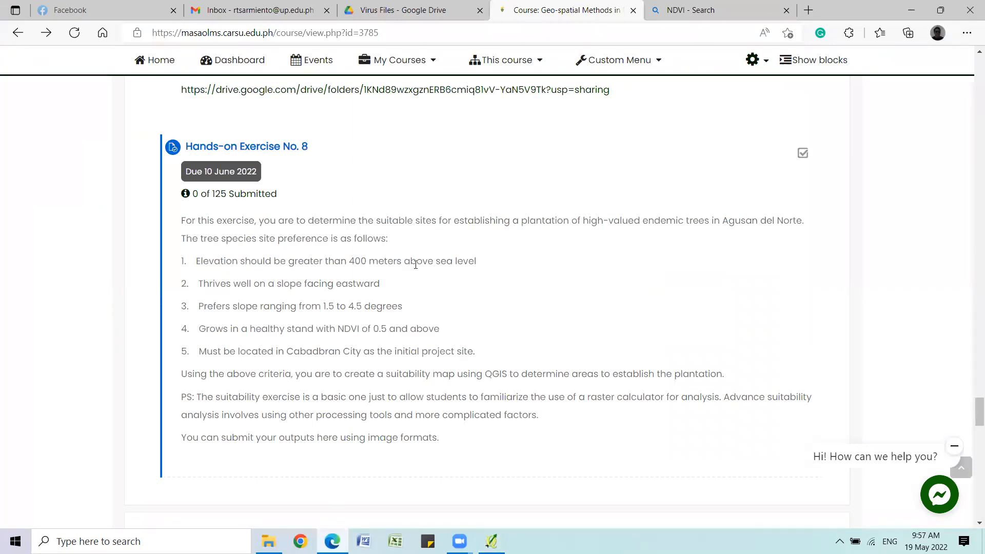
pyautogui.click(332, 541)
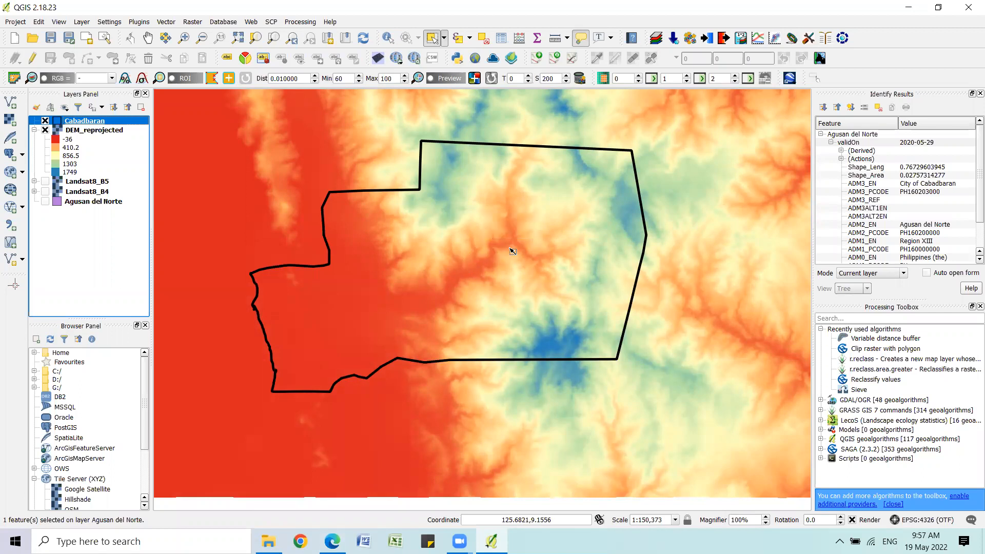
pyautogui.scroll(-1, 453, 253)
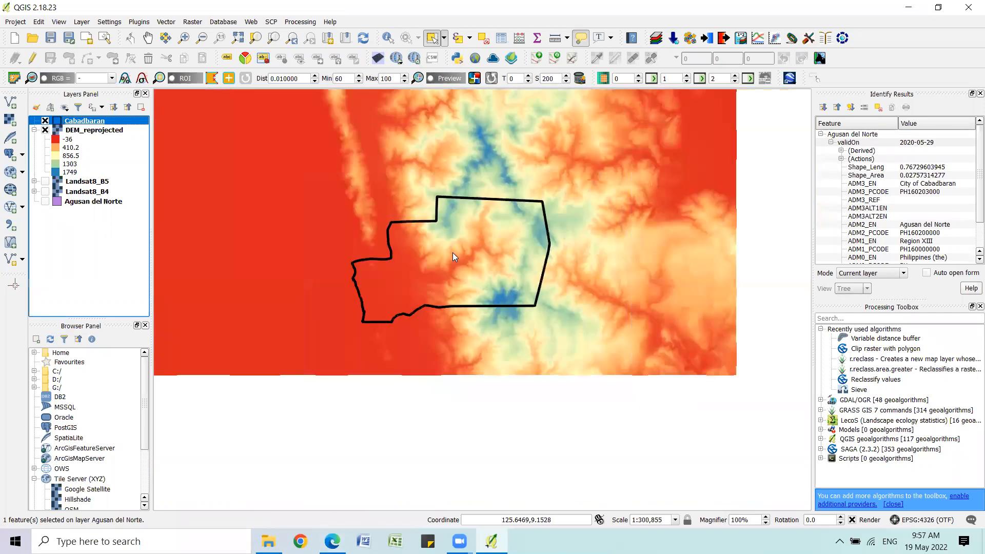
pyautogui.scroll(-1, 454, 255)
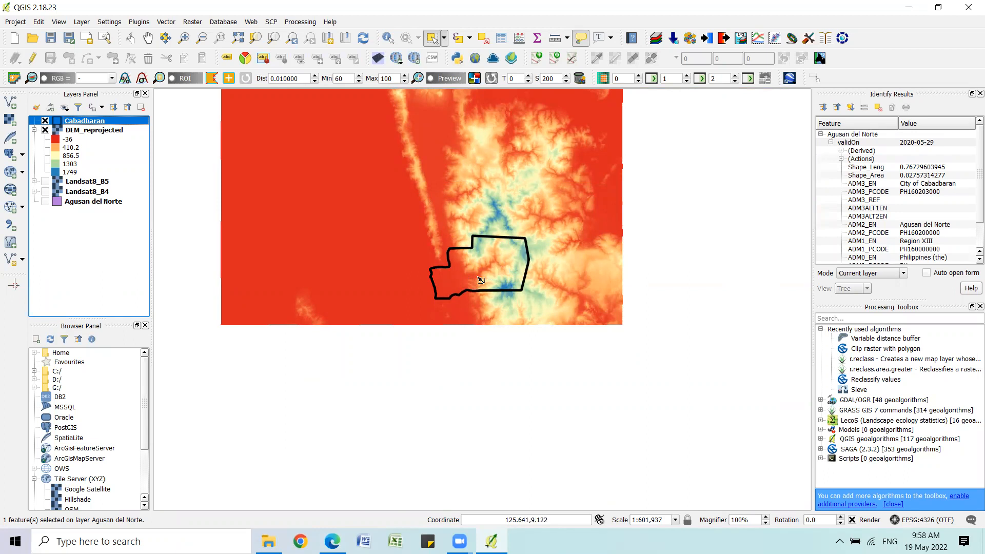
pyautogui.scroll(1, 408, 287)
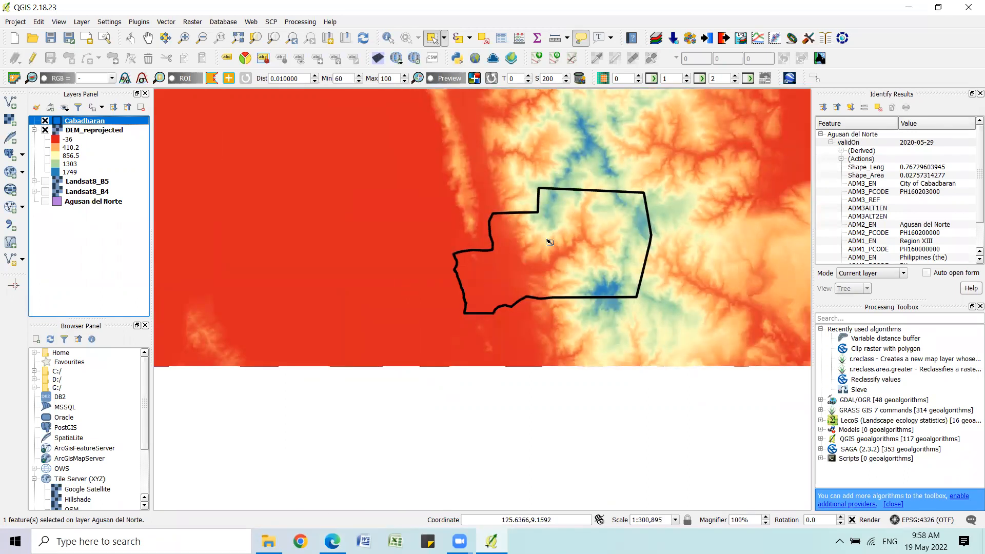
pyautogui.scroll(-1, 547, 242)
pyautogui.scroll(-1, 546, 238)
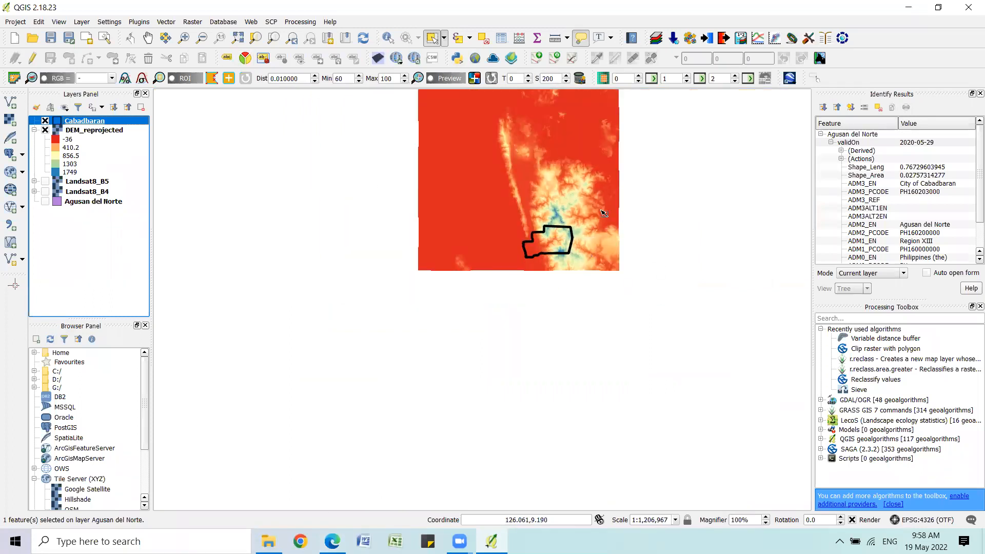
pyautogui.scroll(1, 595, 216)
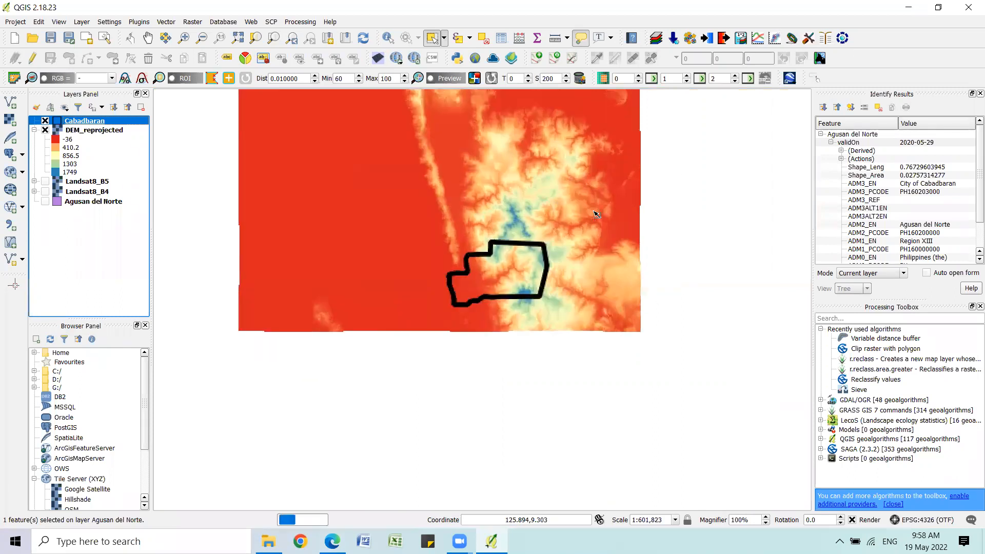
pyautogui.scroll(1, 513, 226)
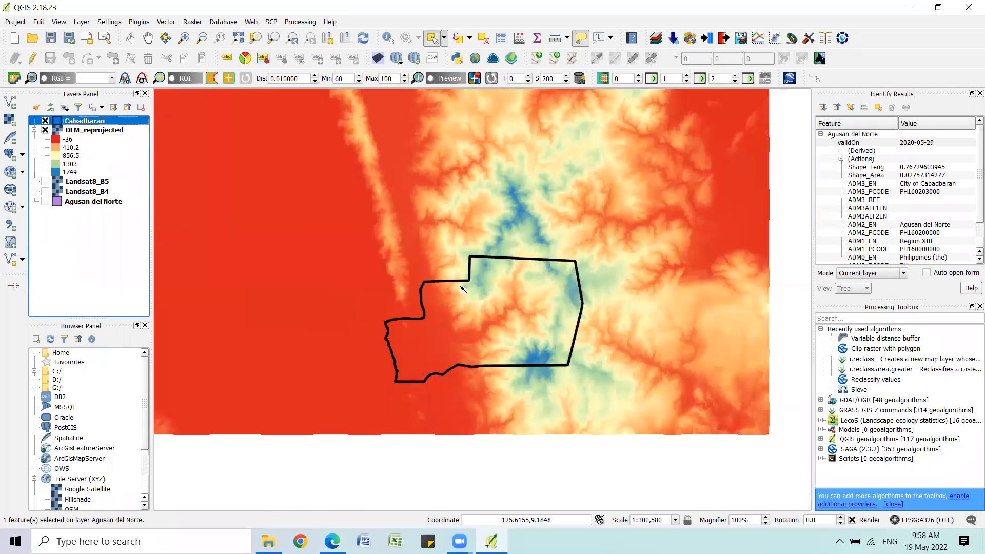
# Close the identify results and set up Clip raster with polygon using DEM_reprojected as input and Cabadbaran as the polygon layer
pyautogui.click(980, 94)
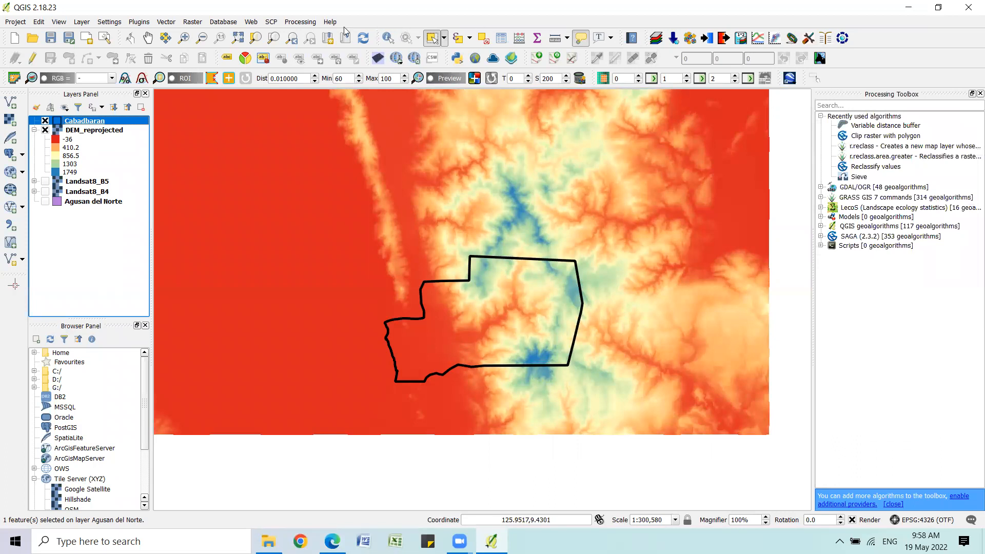
pyautogui.click(866, 105)
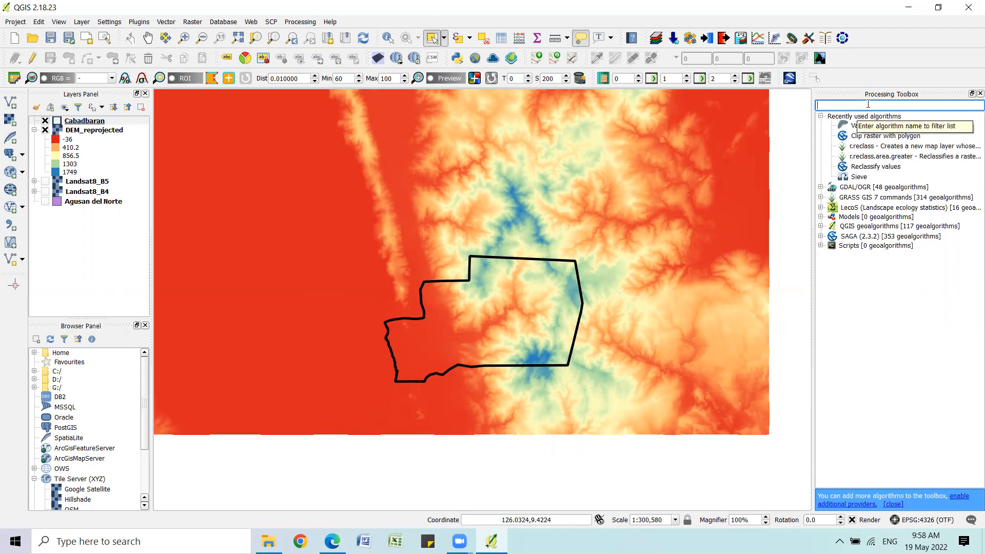
pyautogui.write('clip')
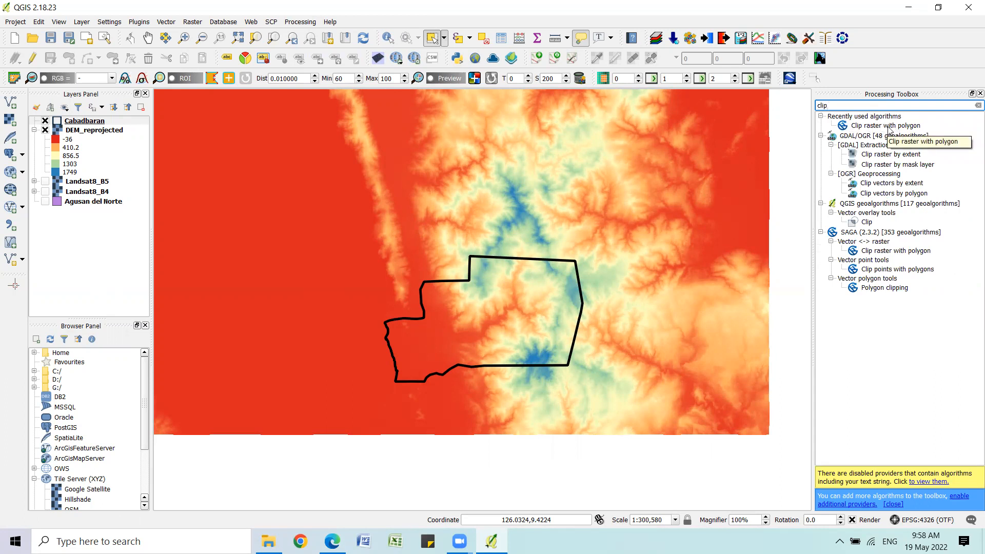
pyautogui.doubleClick(889, 128)
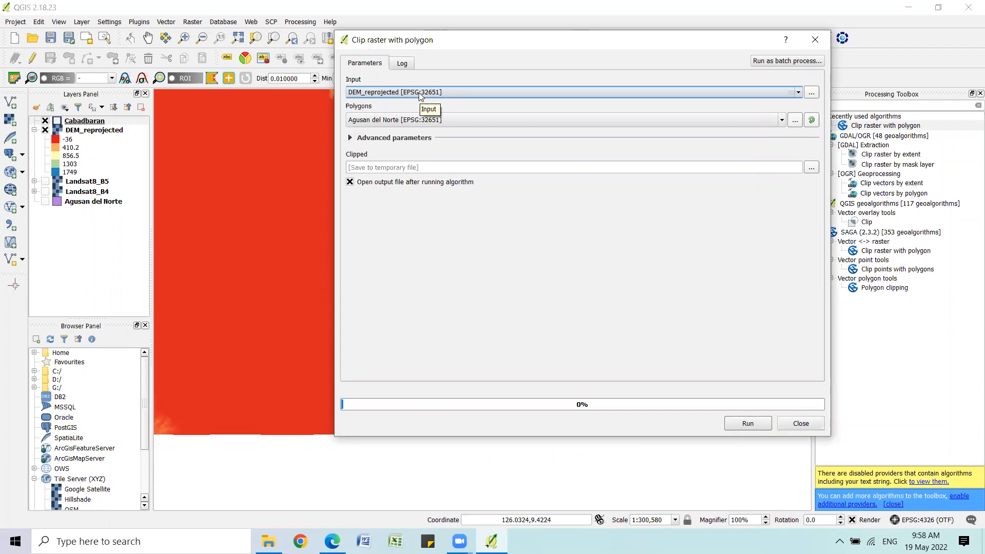
pyautogui.click(462, 121)
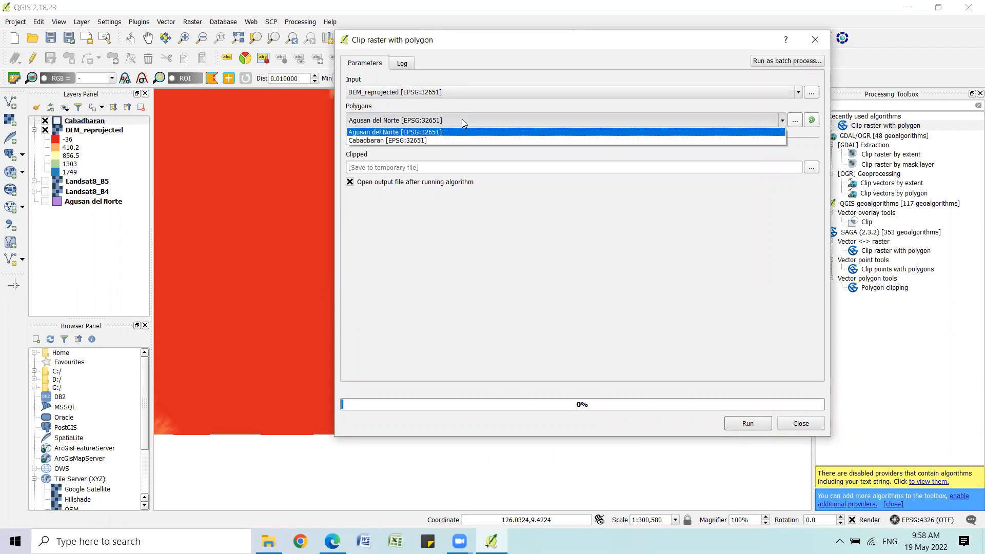
pyautogui.click(439, 139)
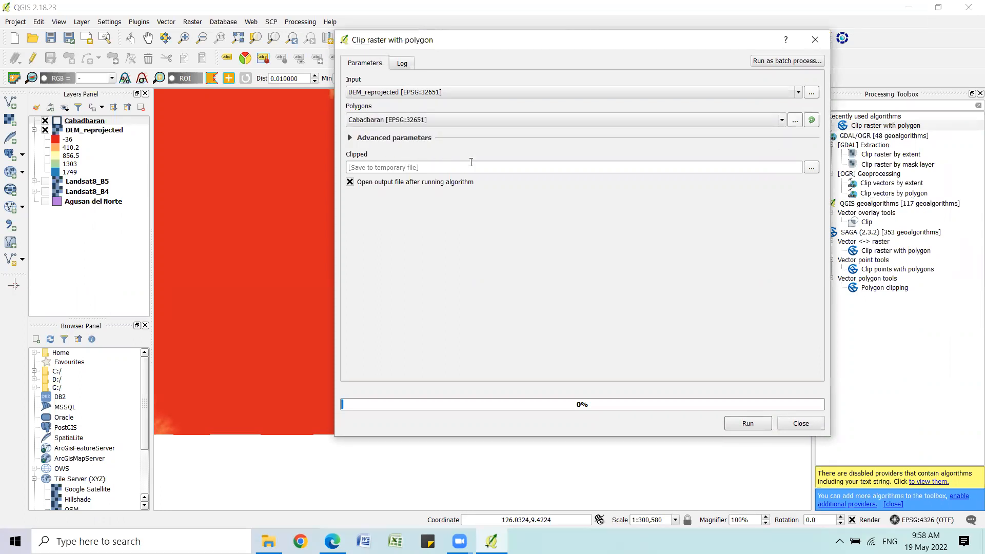
# Set the clipped raster's output file to DEM_clipped in the New Outputs folder and run the clip
pyautogui.click(812, 168)
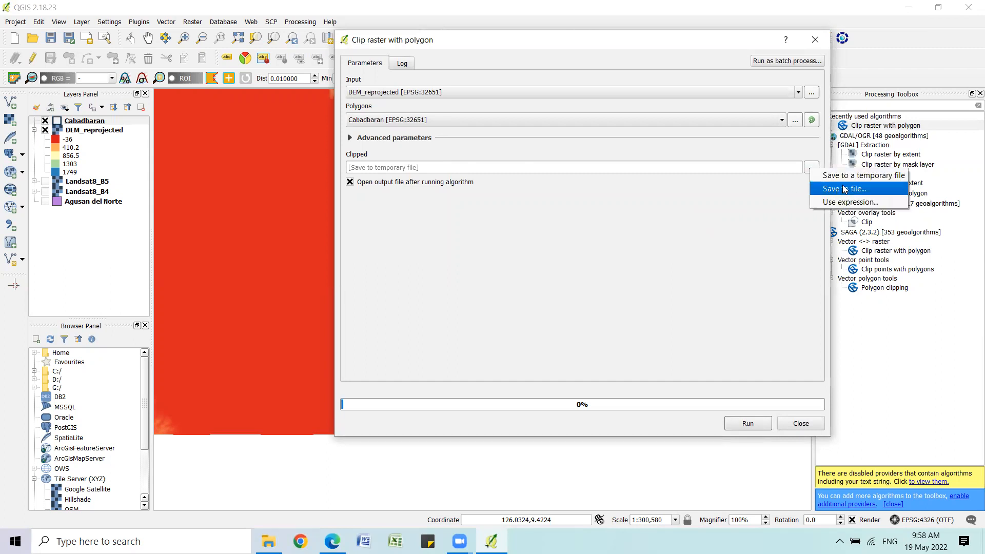
pyautogui.click(844, 188)
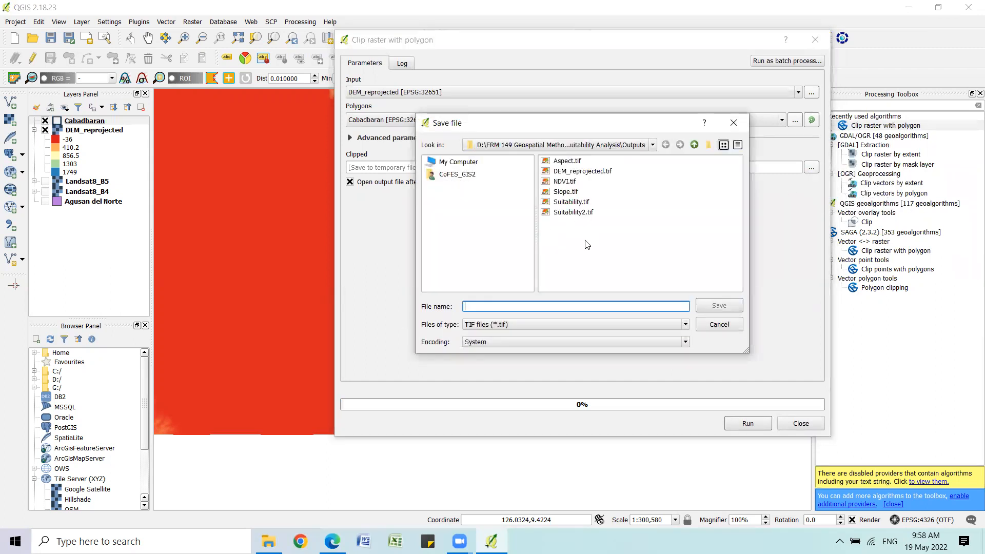
pyautogui.click(694, 146)
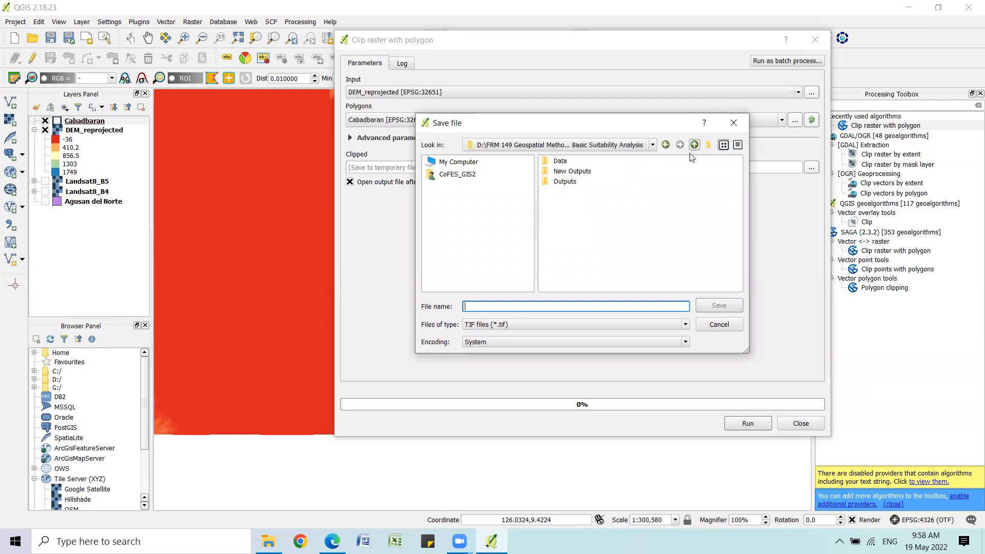
pyautogui.doubleClick(585, 173)
pyautogui.click(545, 305)
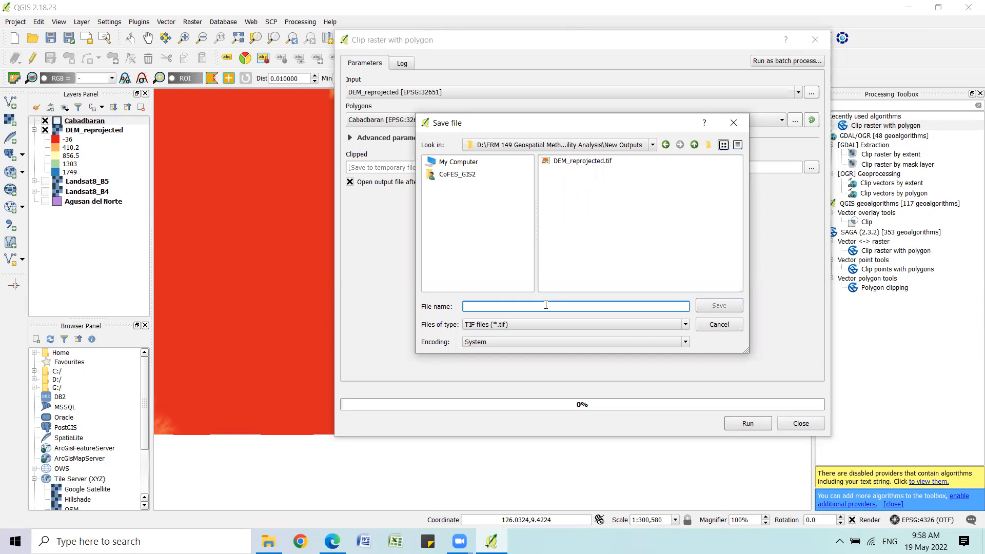
pyautogui.write('DEM')
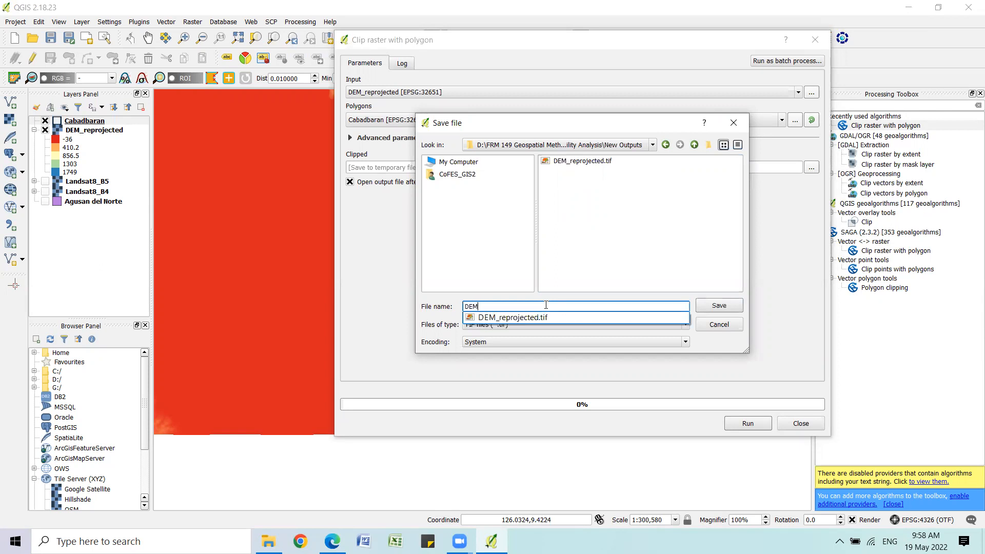
pyautogui.write('_clipped')
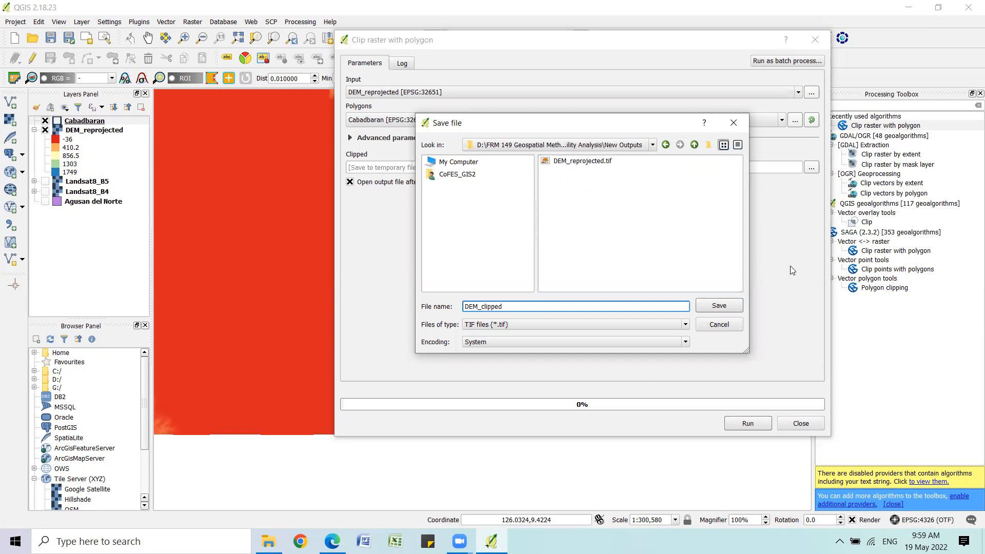
pyautogui.press('Return')
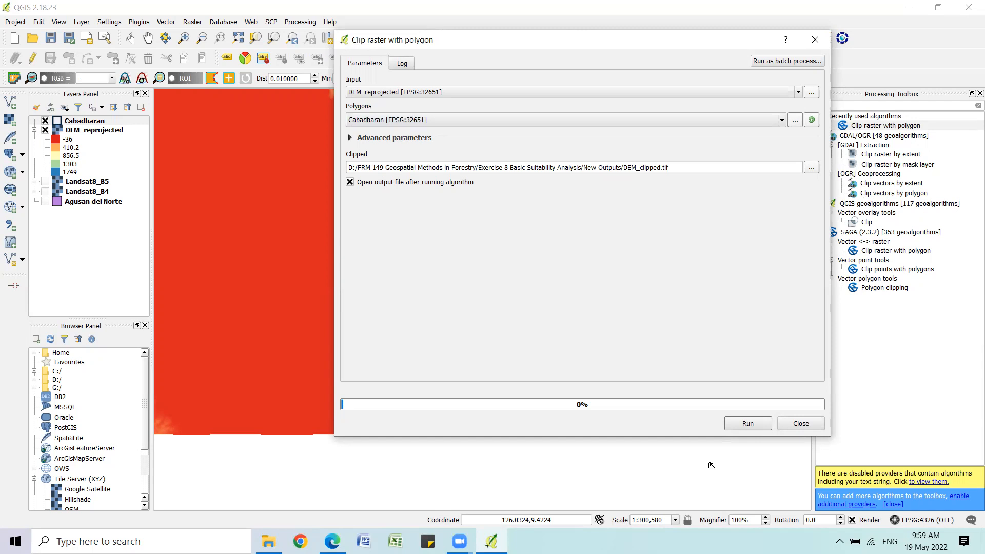
pyautogui.click(746, 426)
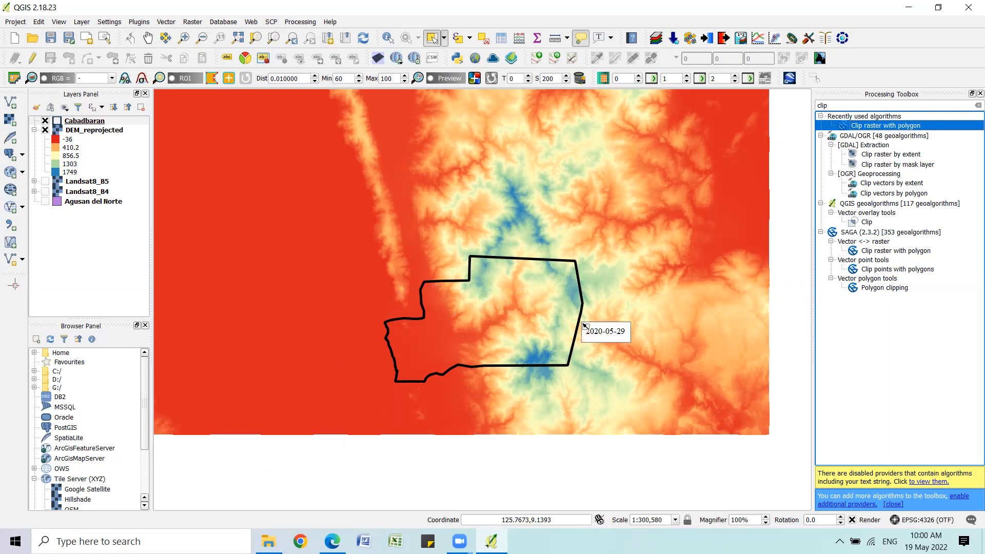
# Clear the output path in Clip raster with polygon so the result saves to a temporary file, and rerun the clip
pyautogui.scroll(-2, 473, 309)
pyautogui.scroll(2, 476, 318)
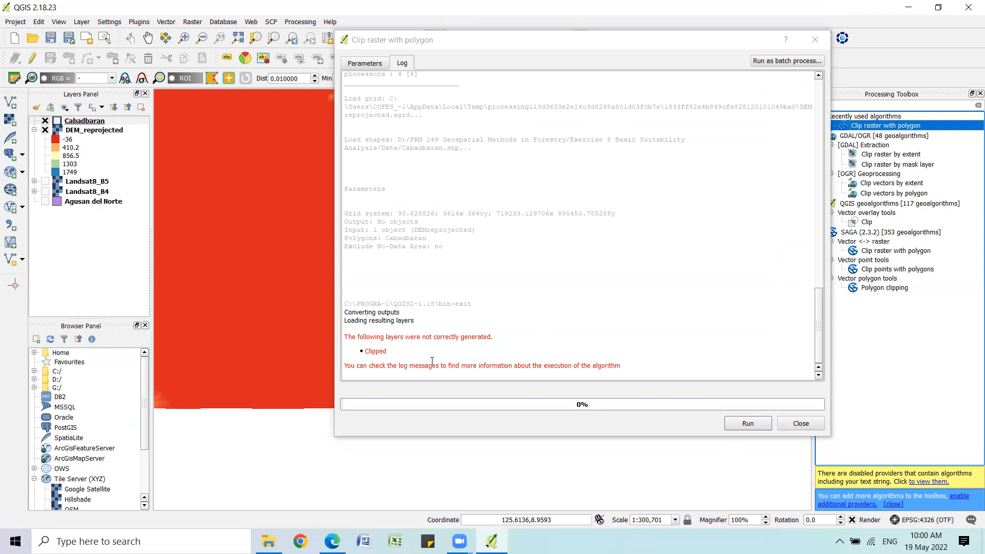
pyautogui.click(367, 65)
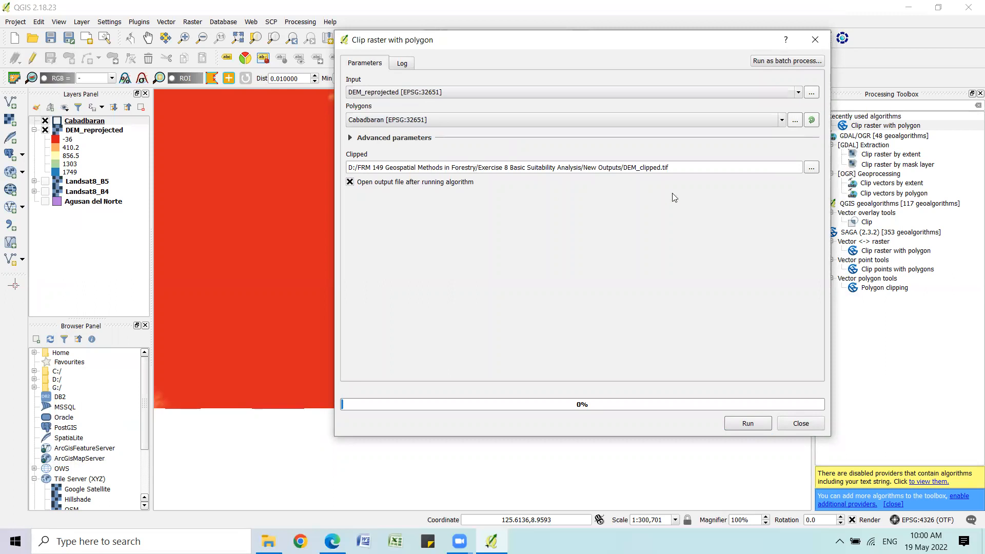
pyautogui.click(775, 165)
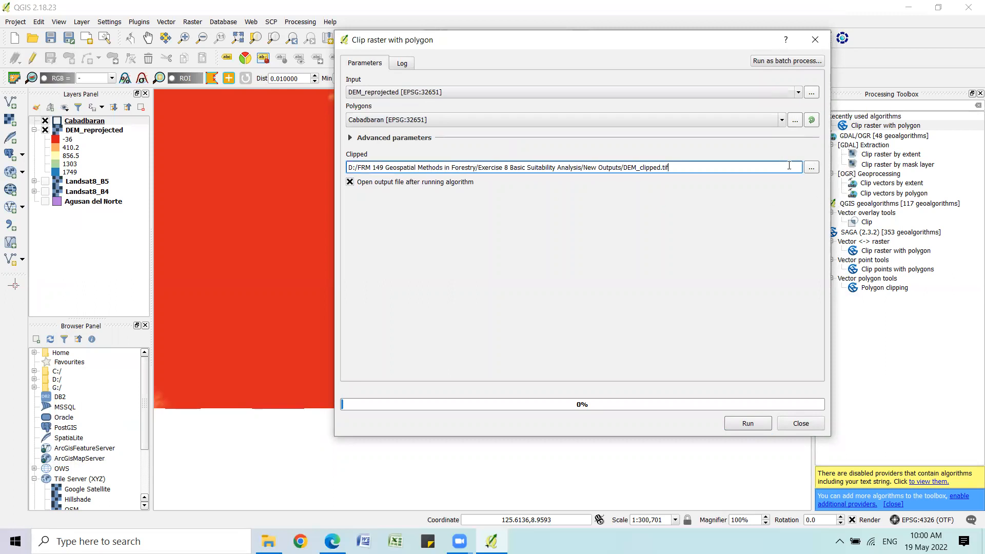
pyautogui.press('BackSpace')
pyautogui.press('BackSpace')
pyautogui.press('BackSpace')
pyautogui.press('BackSpace')
pyautogui.press('BackSpace')
pyautogui.press('BackSpace')
pyautogui.press('BackSpace')
pyautogui.press('BackSpace')
pyautogui.press('BackSpace')
pyautogui.press('BackSpace')
pyautogui.press('BackSpace')
pyautogui.press('BackSpace')
pyautogui.press('BackSpace')
pyautogui.press('BackSpace')
pyautogui.press('BackSpace')
pyautogui.press('BackSpace')
pyautogui.press('BackSpace')
pyautogui.press('BackSpace')
pyautogui.press('BackSpace')
pyautogui.press('BackSpace')
pyautogui.press('BackSpace')
pyautogui.press('BackSpace')
pyautogui.press('BackSpace')
pyautogui.press('BackSpace')
pyautogui.press('BackSpace')
pyautogui.press('BackSpace')
pyautogui.press('BackSpace')
pyautogui.press('BackSpace')
pyautogui.press('BackSpace')
pyautogui.press('BackSpace')
pyautogui.press('BackSpace')
pyautogui.press('BackSpace')
pyautogui.press('BackSpace')
pyautogui.press('BackSpace')
pyautogui.press('BackSpace')
pyautogui.press('BackSpace')
pyautogui.press('BackSpace')
pyautogui.press('BackSpace')
pyautogui.press('BackSpace')
pyautogui.press('BackSpace')
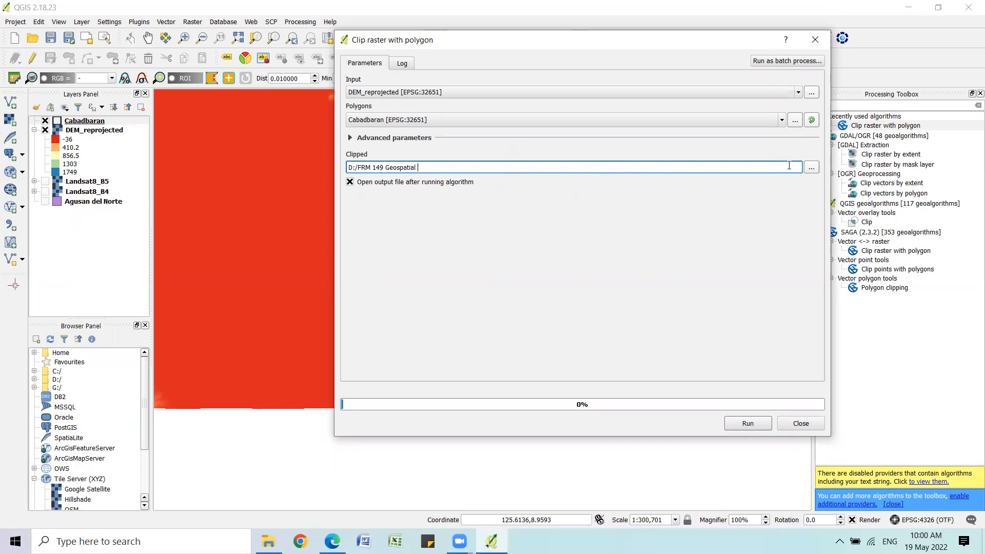
pyautogui.click(545, 243)
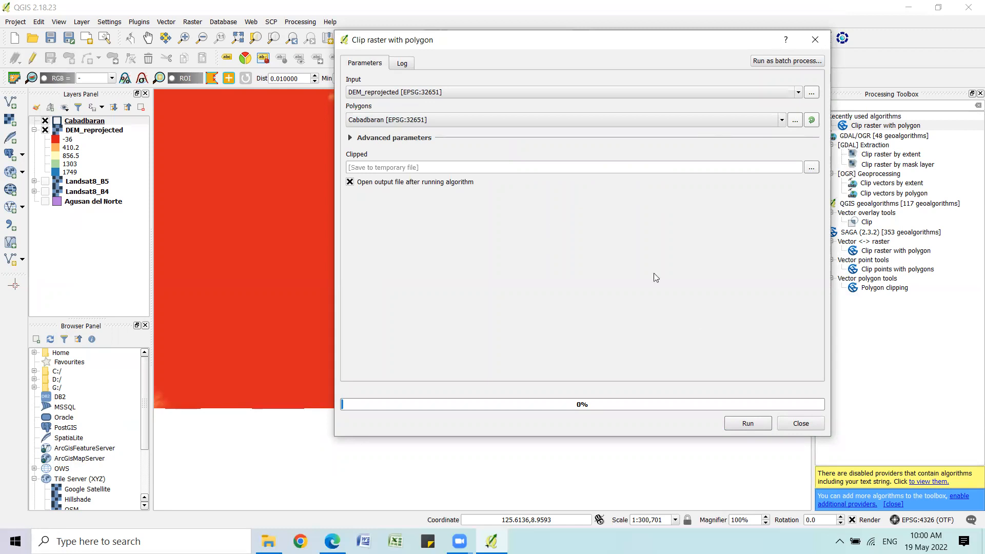
pyautogui.click(747, 427)
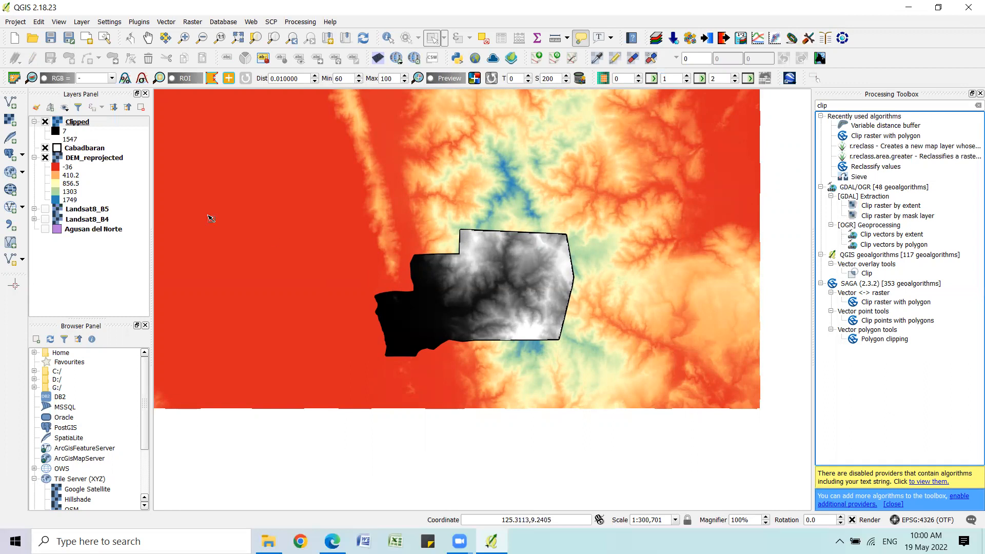
# Copy the style of the DEM_reprojected layer and paste it onto the Clipped layer
pyautogui.rightClick(88, 161)
pyautogui.moveTo(163, 287)
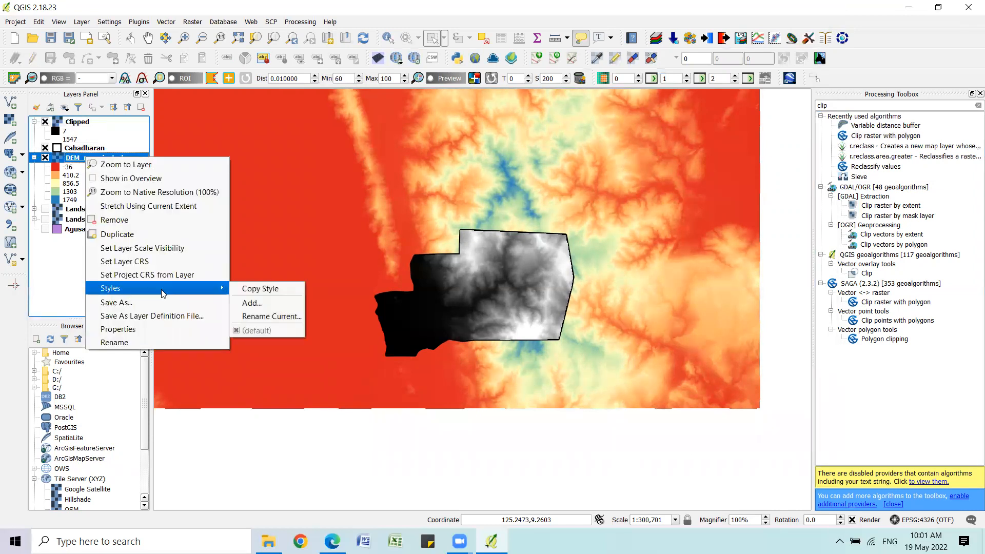
pyautogui.click(260, 290)
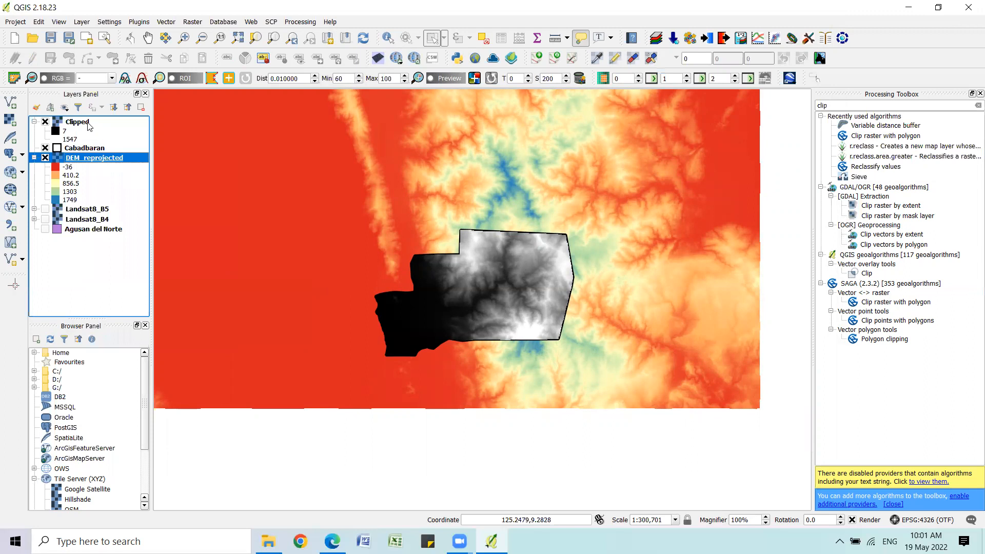
pyautogui.rightClick(89, 125)
pyautogui.moveTo(167, 251)
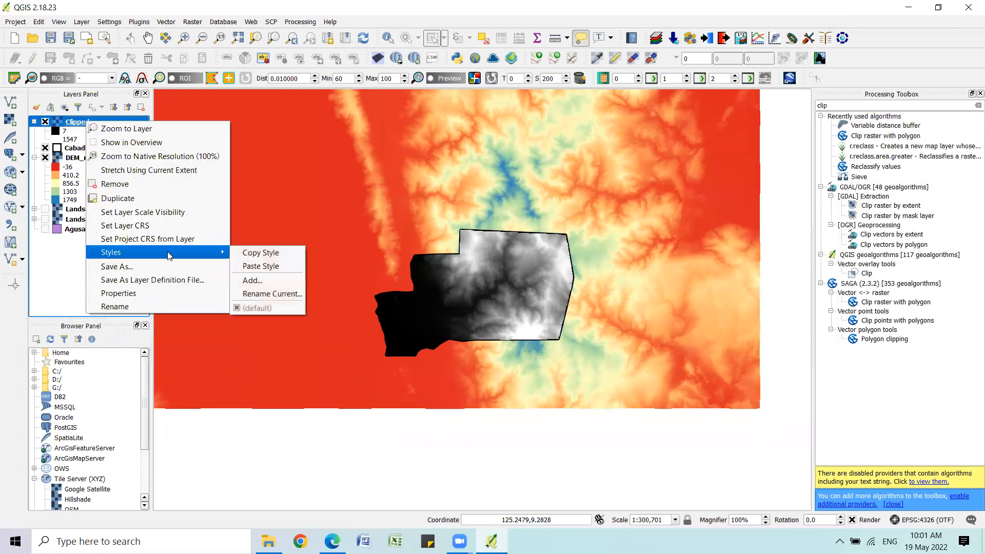
pyautogui.click(279, 265)
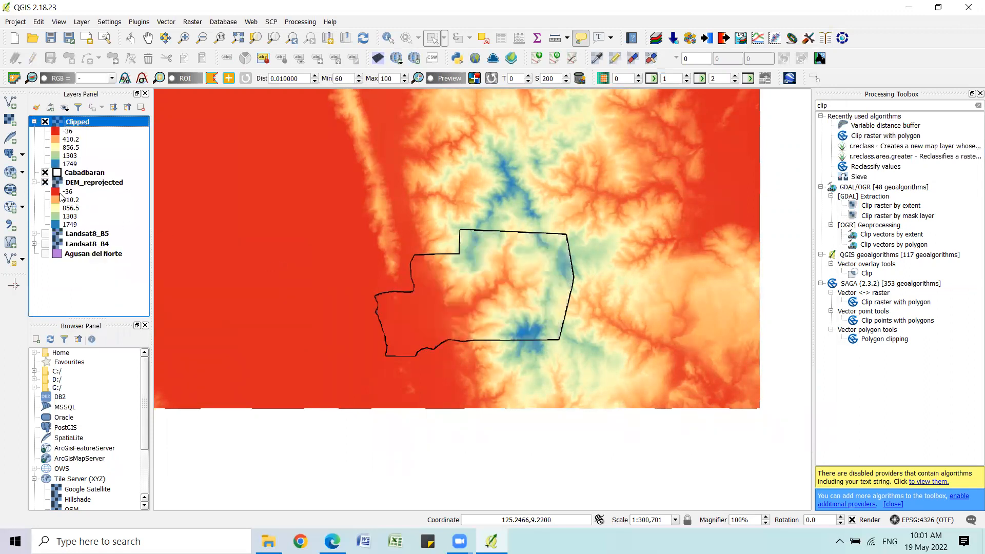
# Hide the DEM_reprojected layer, collapse its legend and remove it from the project
pyautogui.click(45, 183)
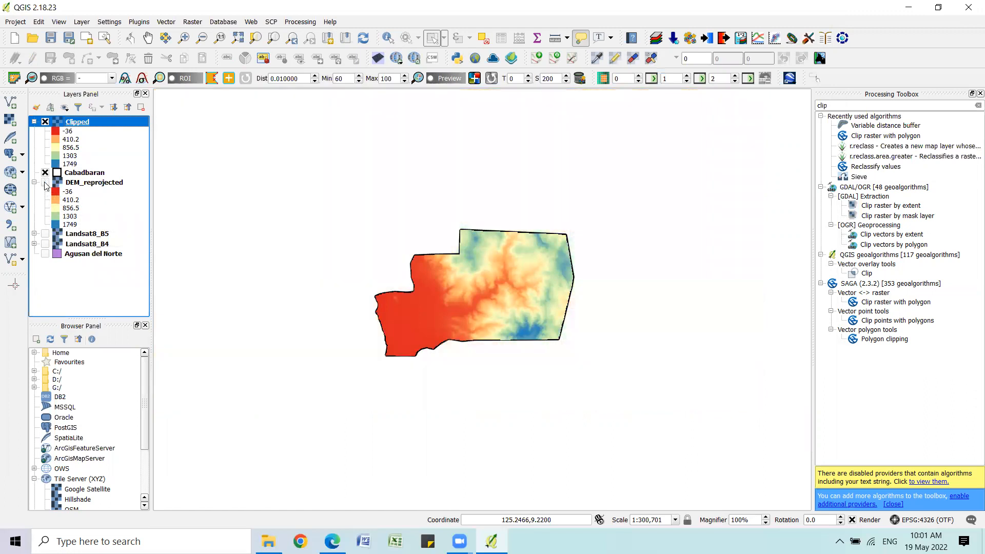
pyautogui.click(34, 183)
pyautogui.rightClick(82, 183)
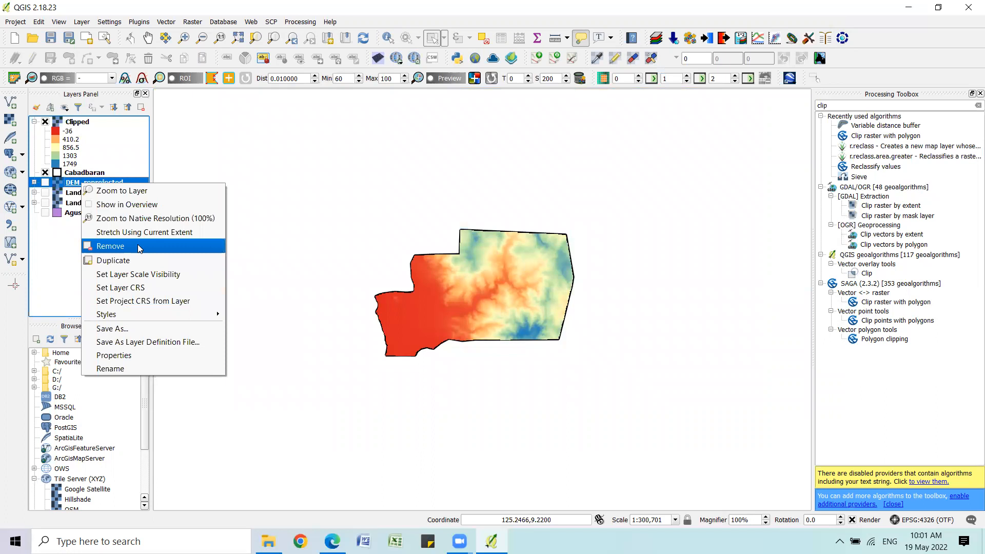
pyautogui.click(138, 247)
pyautogui.click(461, 283)
pyautogui.scroll(1, 478, 279)
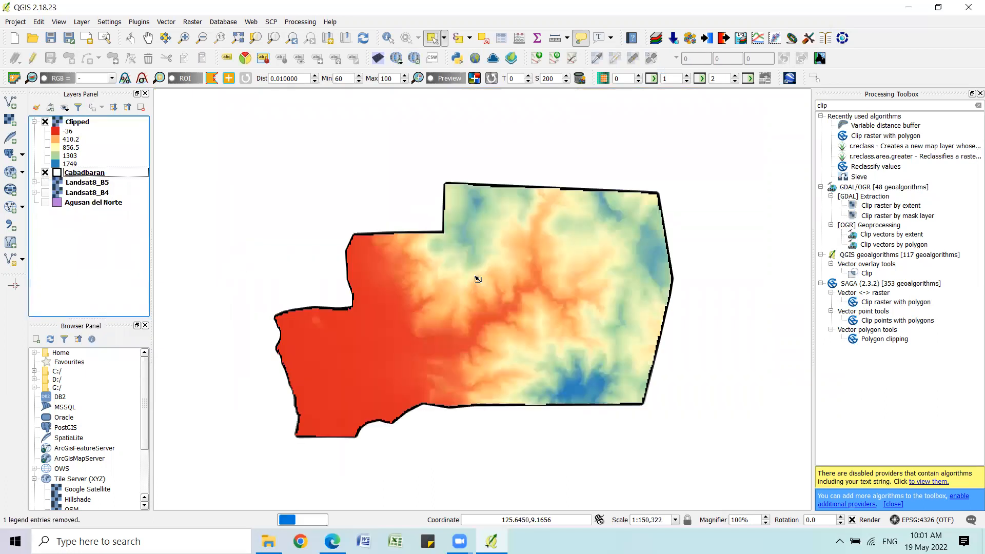
# Load the Min / max values into the Clipped layer's singleband pseudocolor style and apply the updated classes
pyautogui.click(77, 124)
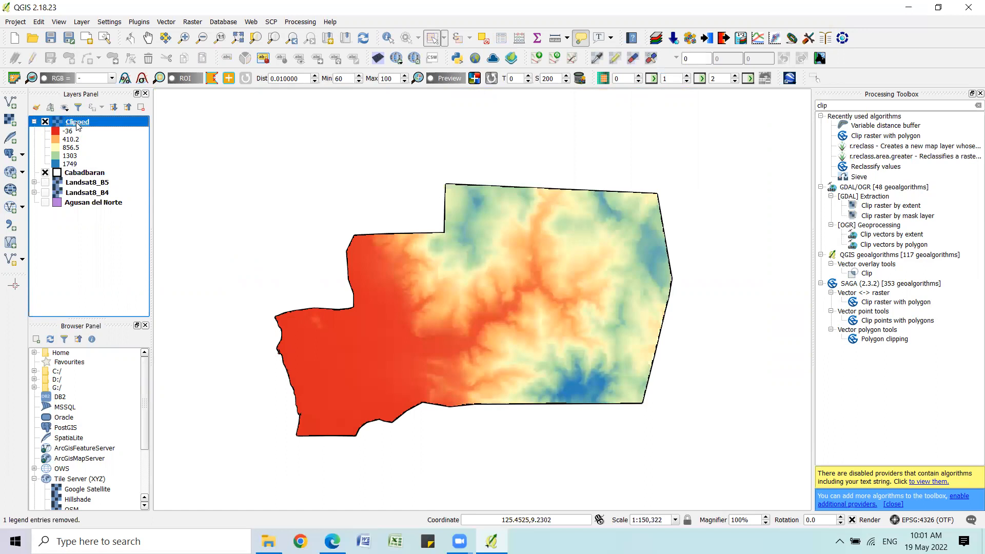
pyautogui.doubleClick(77, 126)
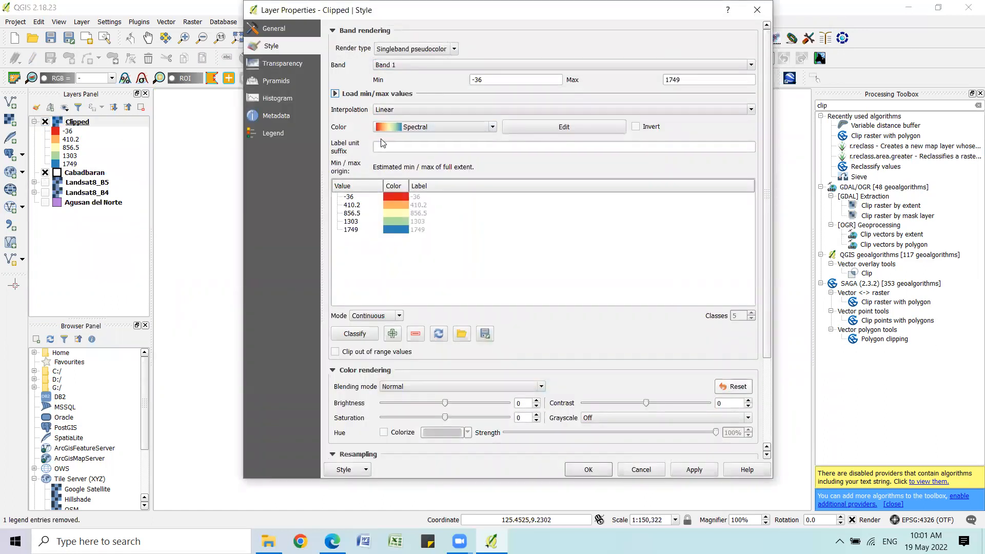
pyautogui.click(335, 94)
pyautogui.click(362, 132)
pyautogui.click(372, 171)
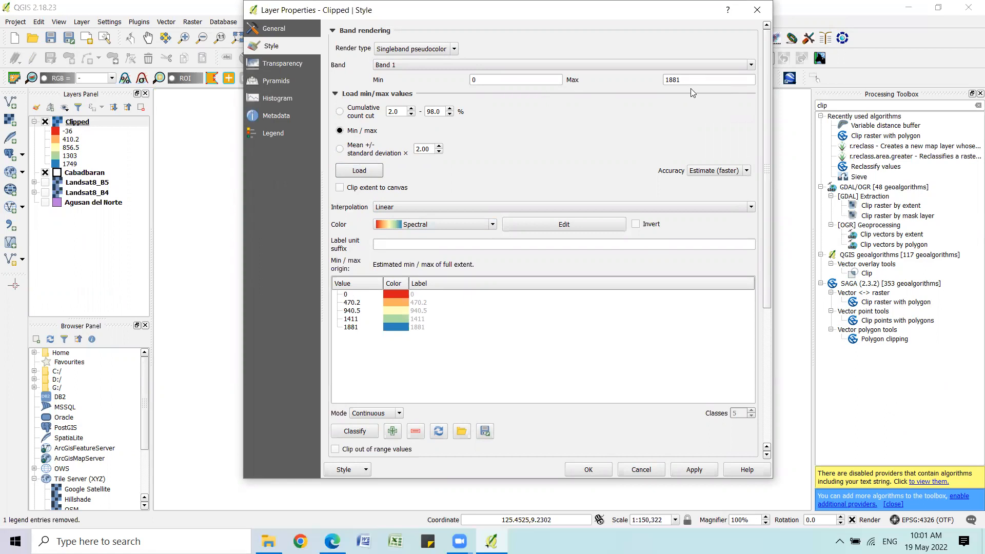
pyautogui.click(686, 469)
pyautogui.click(588, 470)
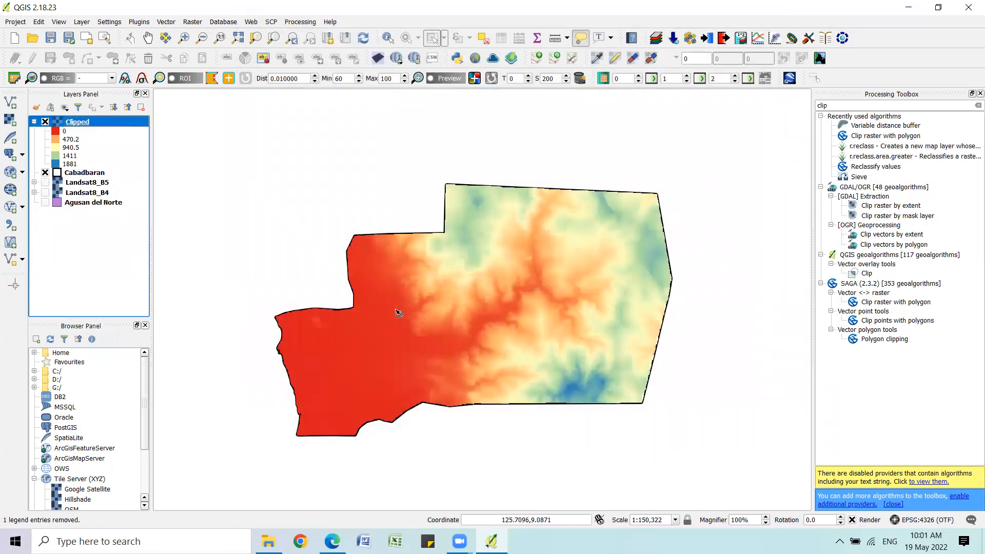
# Rename the Clipped layer as DEM_clipped and collapse its legend
pyautogui.rightClick(85, 125)
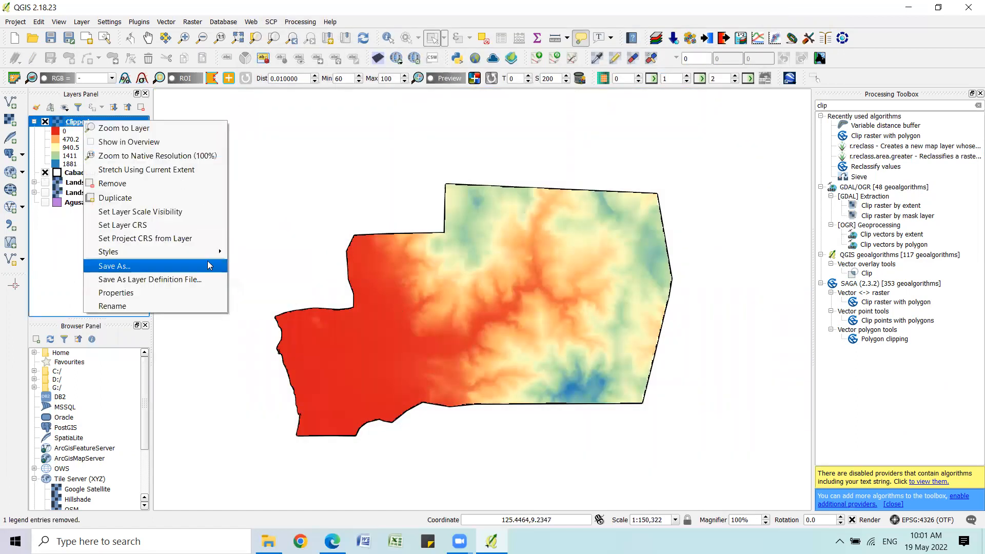
pyautogui.click(163, 307)
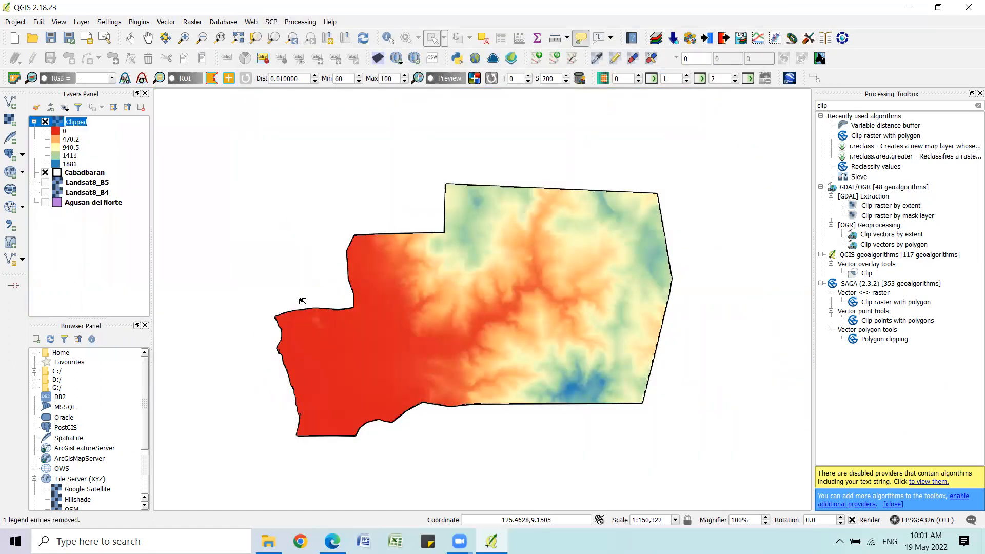
pyautogui.write('DEM_clipped')
pyautogui.press('Return')
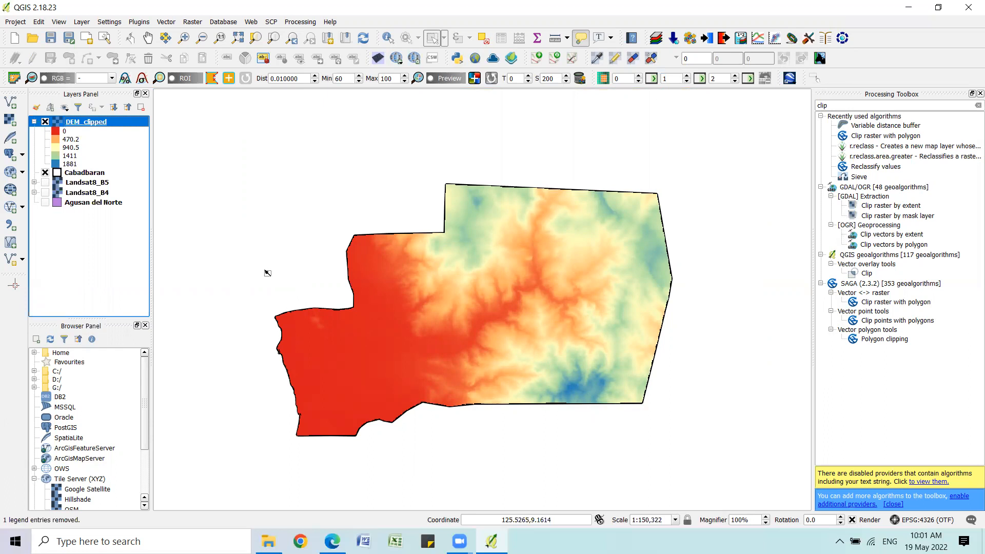
pyautogui.click(34, 122)
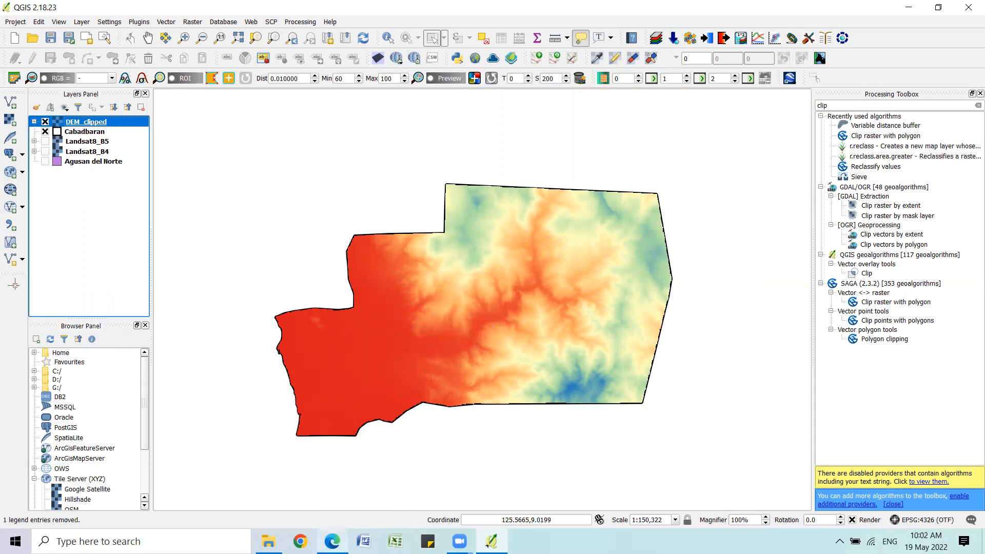
# Check the tree species site criteria of Hands-on Exercise No. 8 in the browser and return to QGIS
pyautogui.click(333, 541)
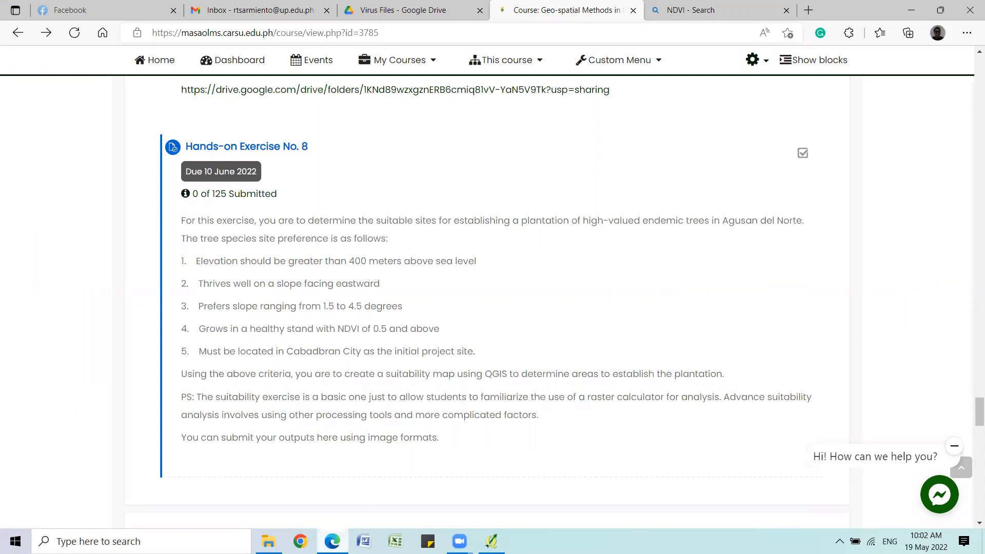
pyautogui.hotkey('alt', 'Tab')
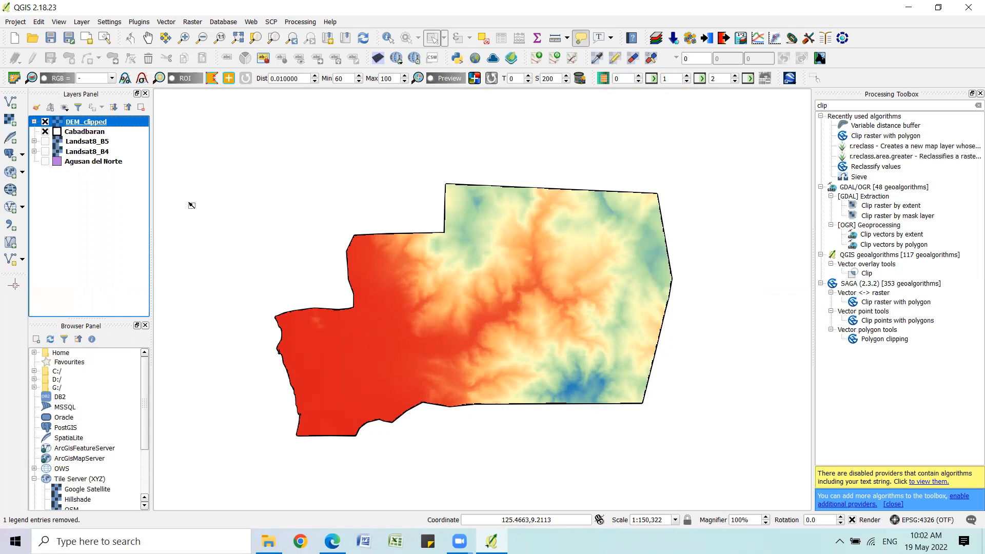
# Search the processing algorithms for "reclassi" and open Reclassify values for DEM_clipped with the simple table method
pyautogui.doubleClick(822, 106)
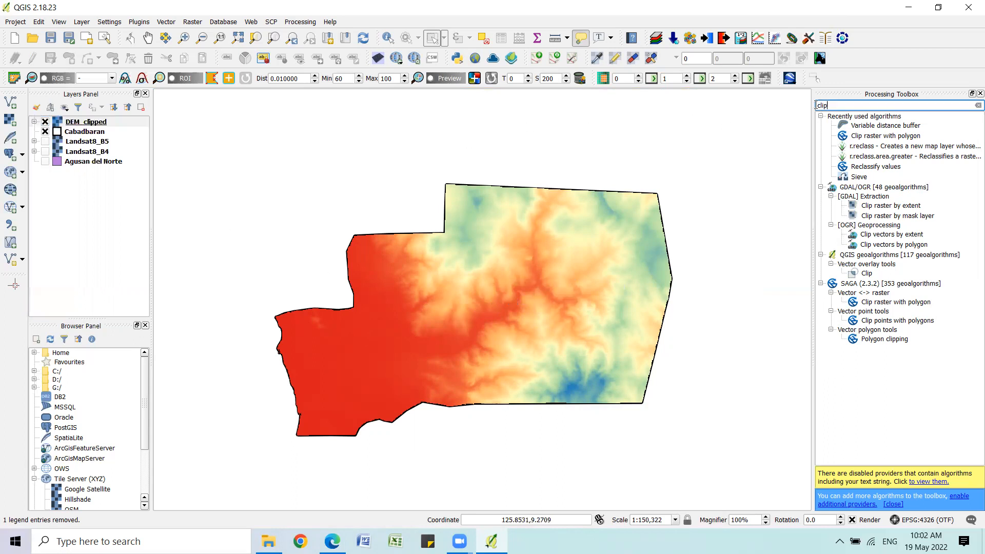
pyautogui.press('BackSpace')
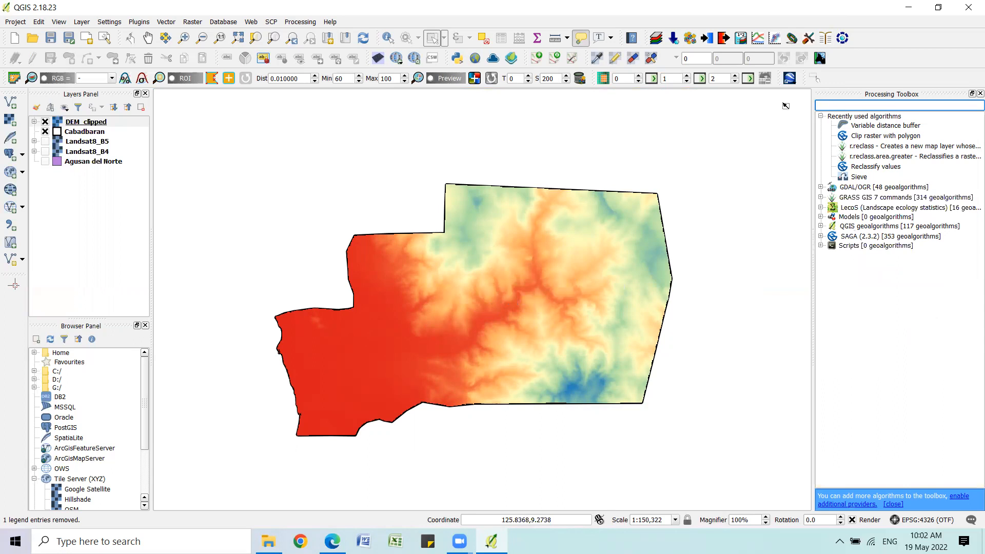
pyautogui.write('reclassi')
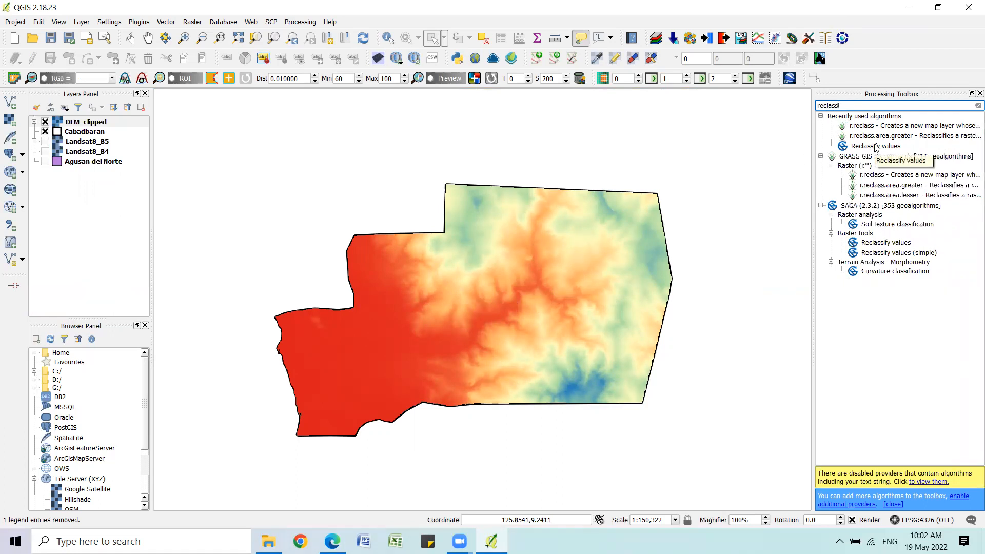
pyautogui.click(880, 147)
pyautogui.doubleClick(880, 147)
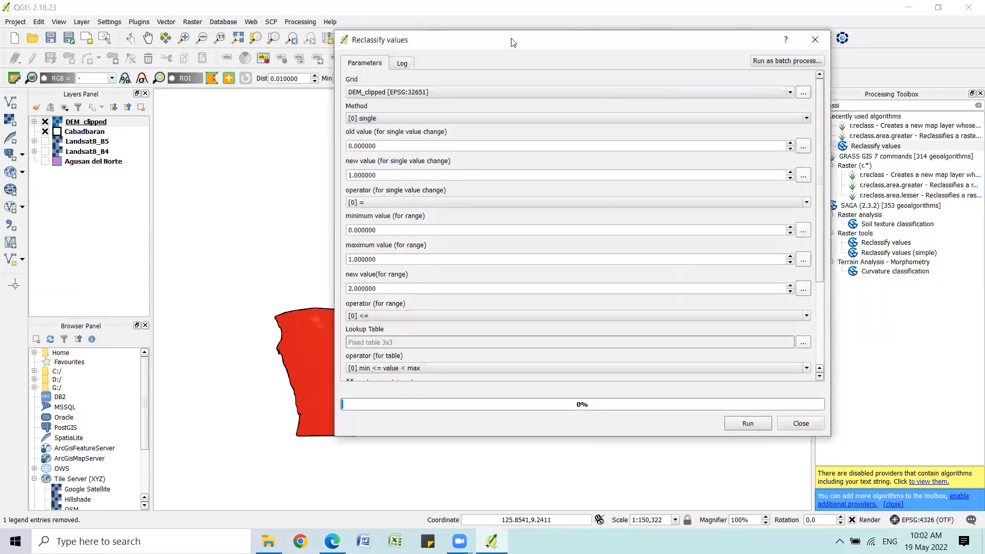
pyautogui.moveTo(513, 42); pyautogui.dragTo(664, 45)
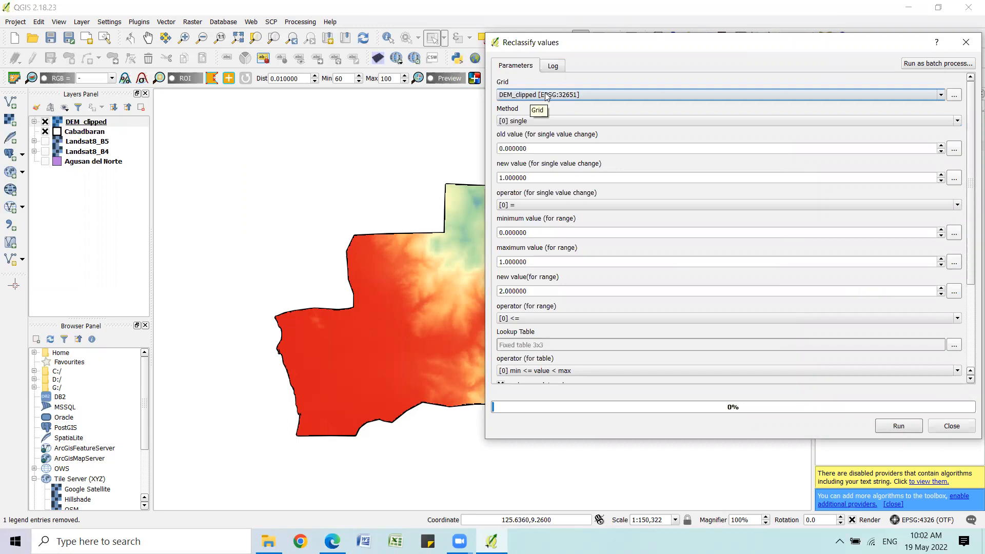
pyautogui.click(592, 118)
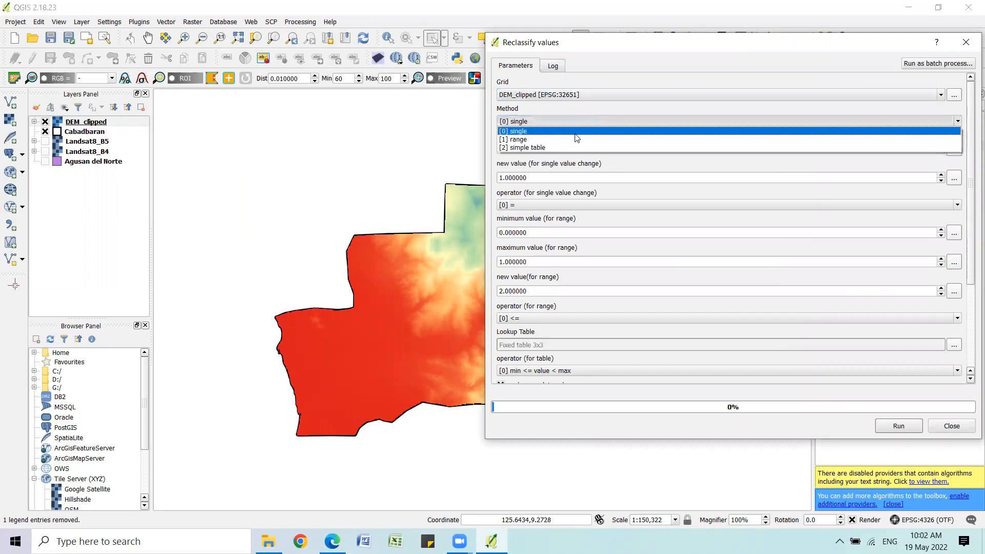
pyautogui.click(569, 147)
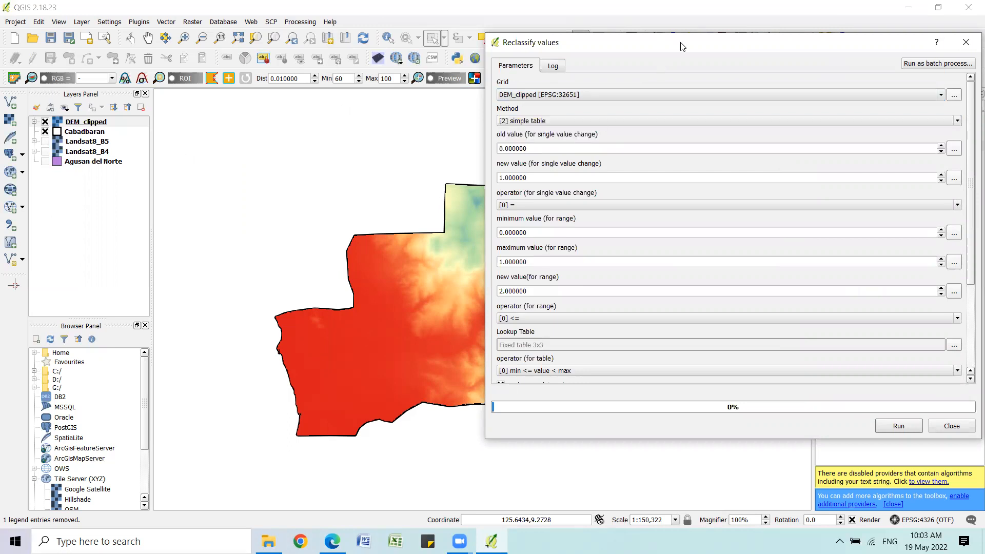
pyautogui.moveTo(682, 45); pyautogui.dragTo(618, 30)
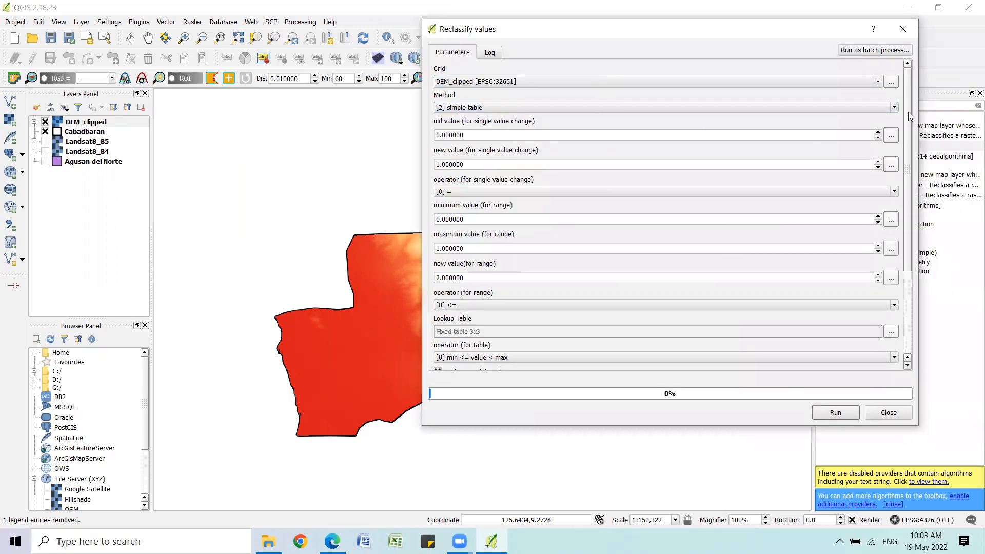
# Open the lookup table and fill its first row with minimum 0, maximum 199.99 and new value 1
pyautogui.moveTo(909, 112); pyautogui.dragTo(908, 313)
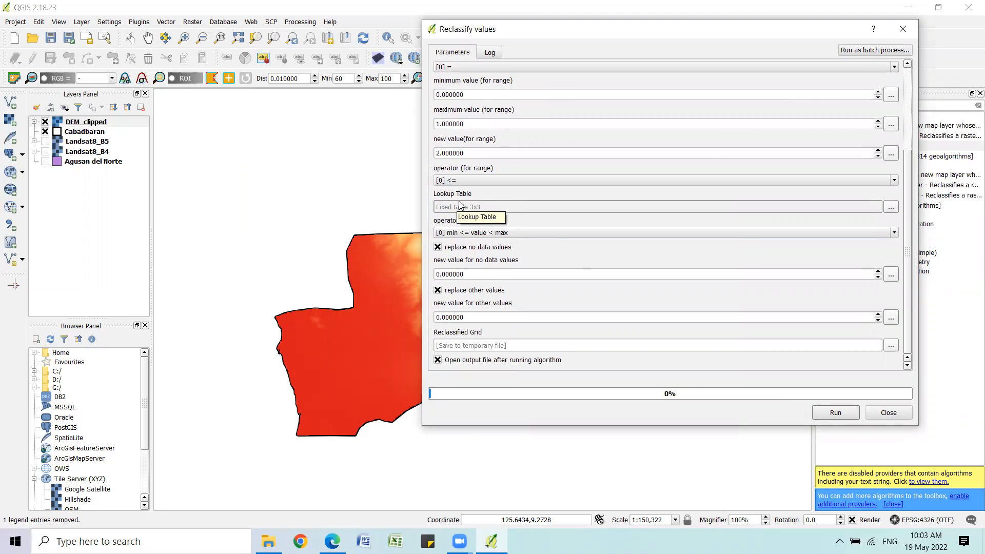
pyautogui.click(891, 207)
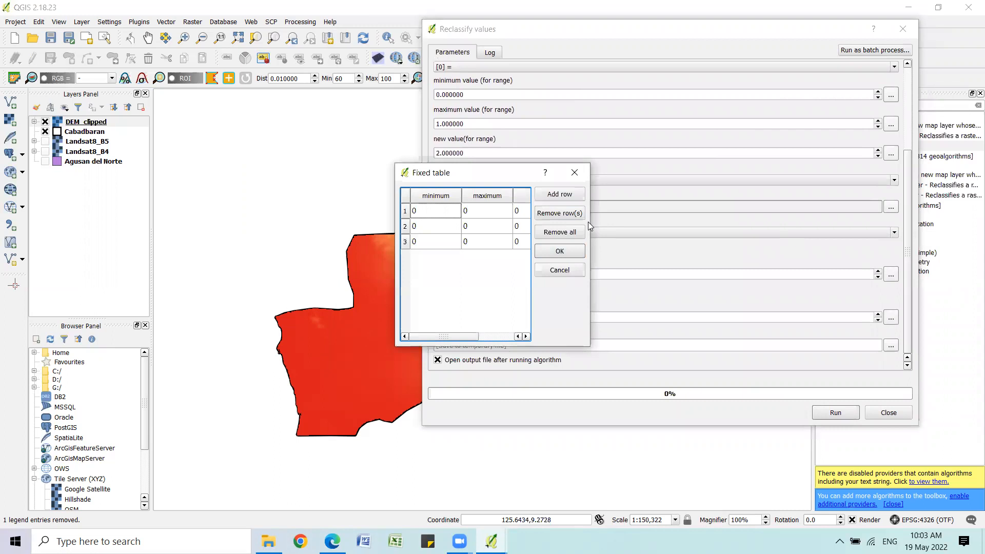
pyautogui.moveTo(589, 221); pyautogui.dragTo(638, 220)
pyautogui.click(439, 214)
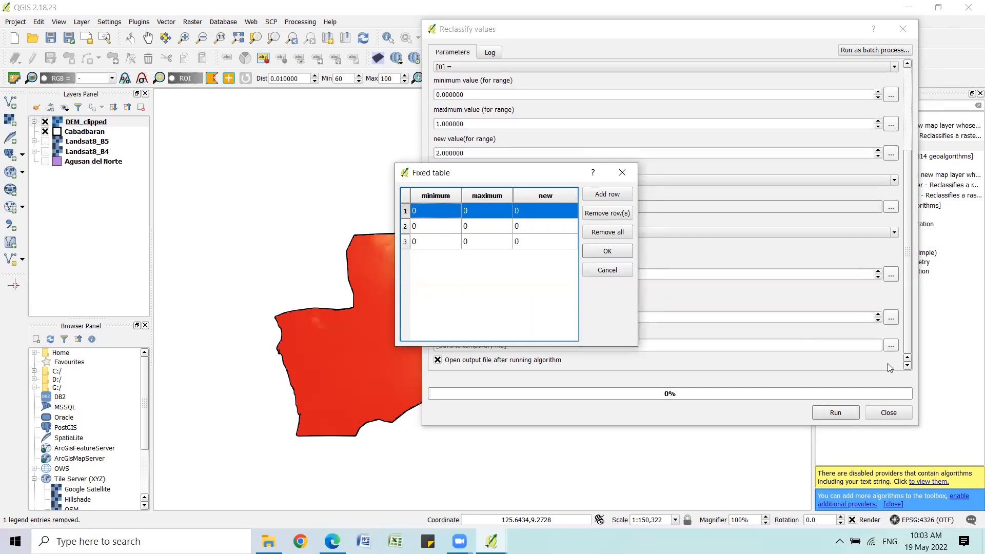
pyautogui.write('0')
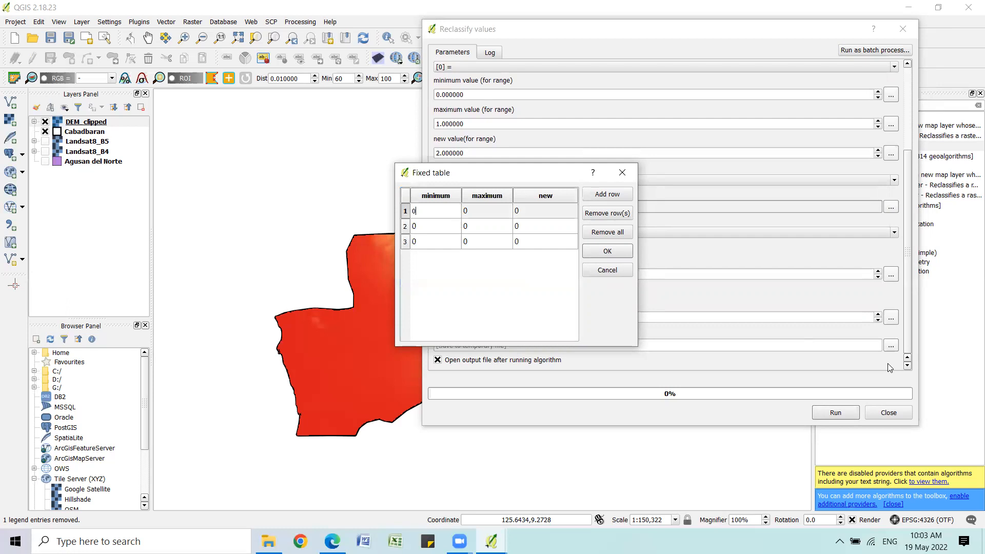
pyautogui.press('Tab')
pyautogui.write('199.99')
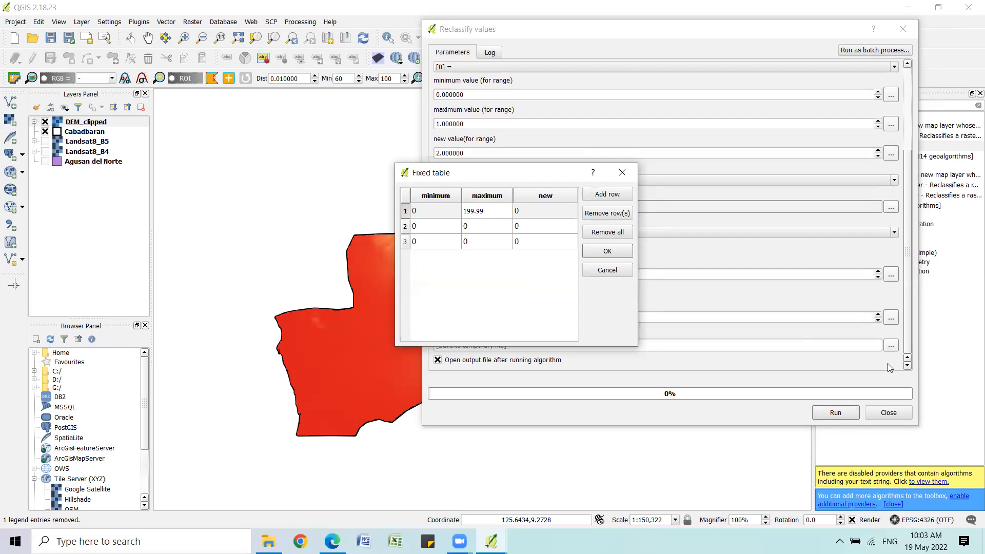
pyautogui.press('Tab')
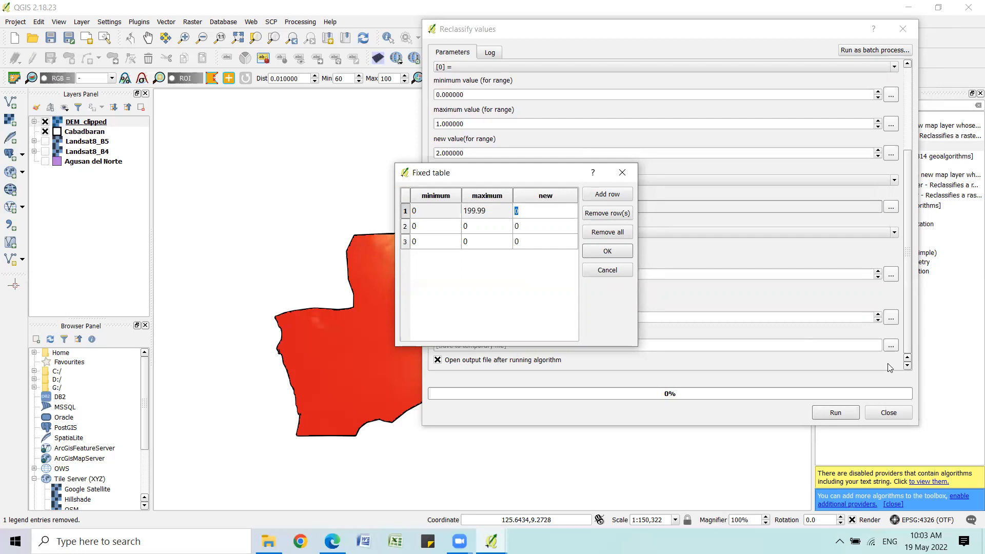
pyautogui.press('Tab')
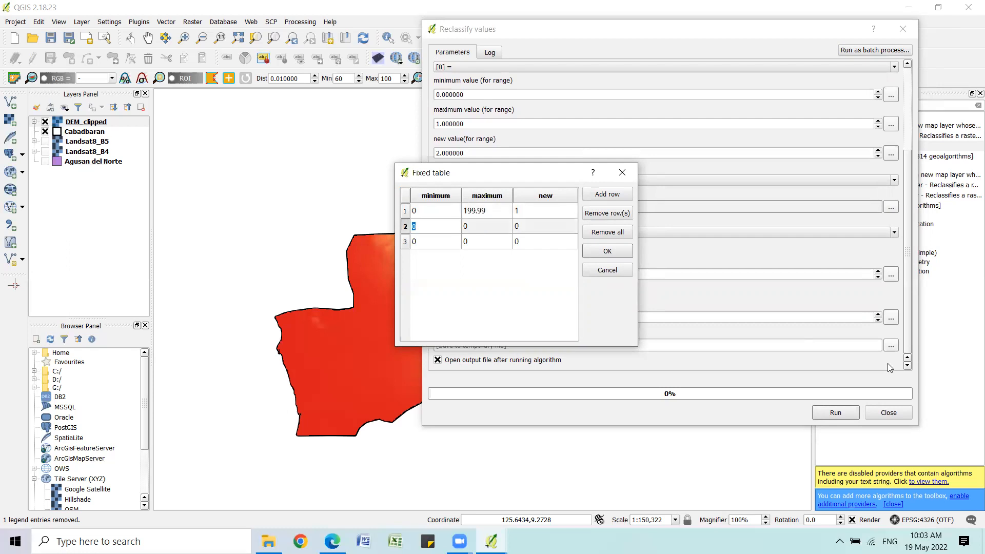
# Fill the second lookup table row with minimum 200, maximum 399.99 and new value 2
pyautogui.write('200')
pyautogui.press('Tab')
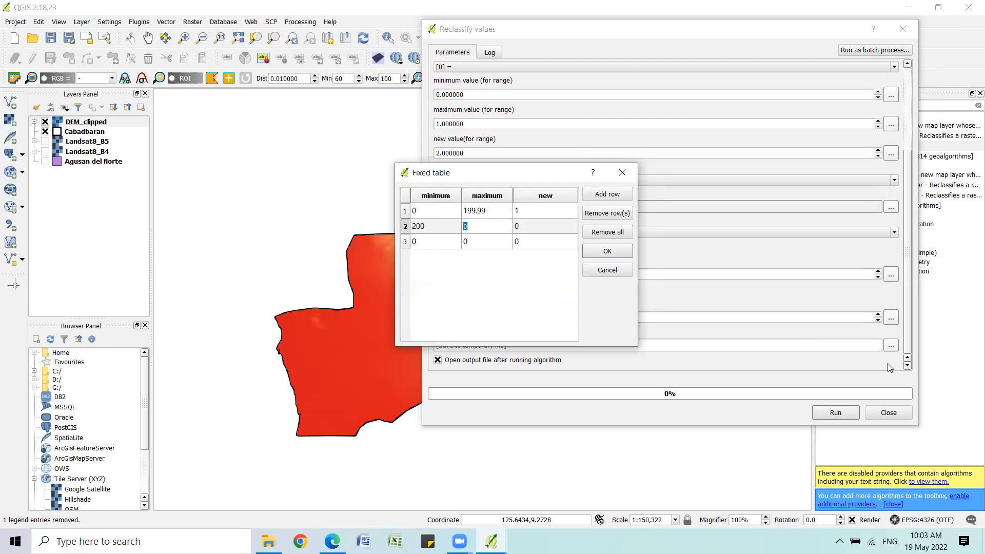
pyautogui.write('399.99')
pyautogui.press('Tab')
pyautogui.press('Tab')
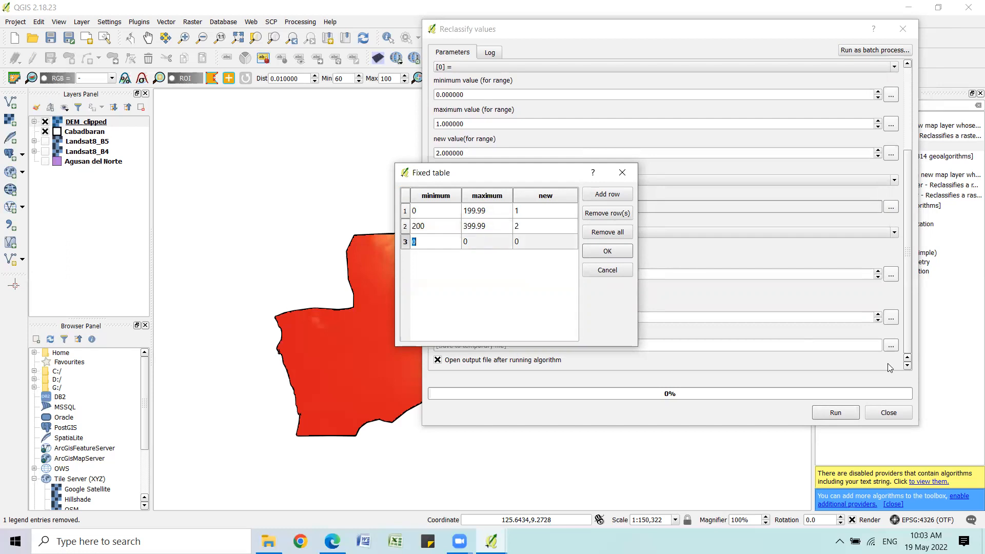
# Fill the third lookup table row with minimum 400, maximum 2000 and new value 3, and accept the table
pyautogui.write('400')
pyautogui.press('Tab')
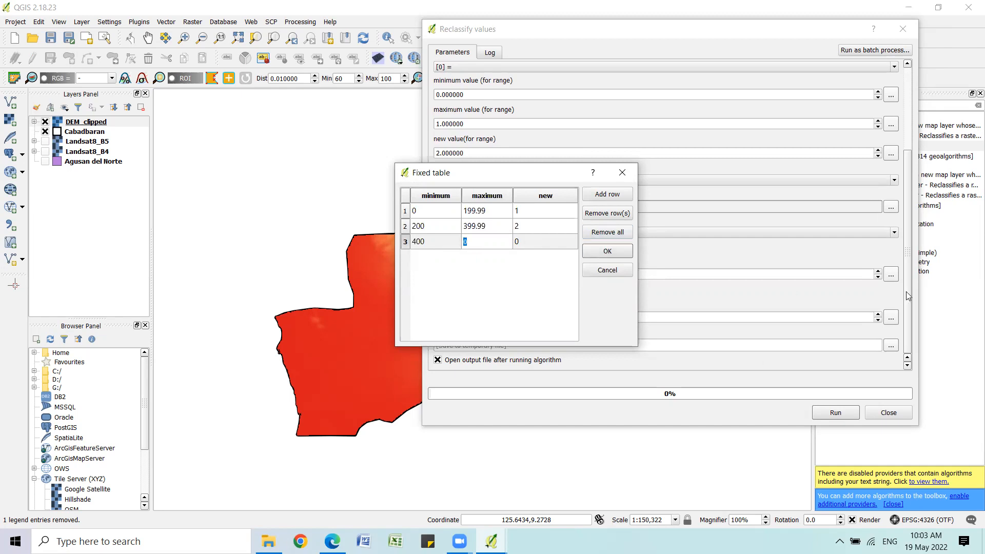
pyautogui.write('000')
pyautogui.press('Tab')
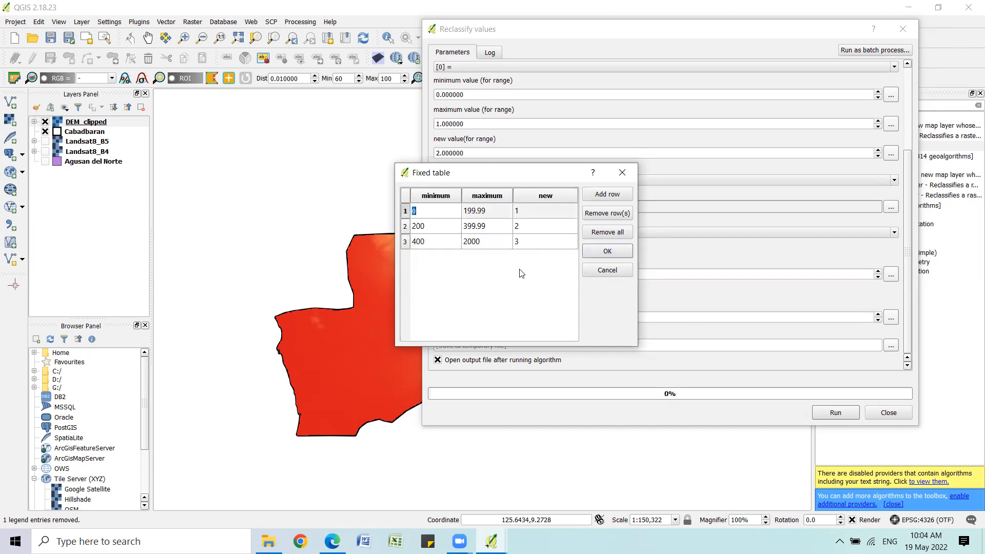
pyautogui.click(620, 254)
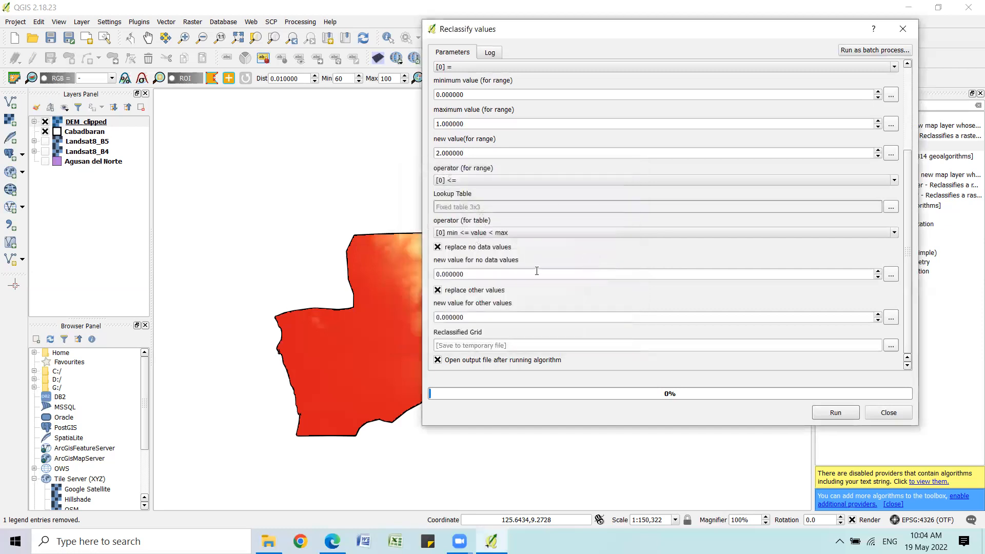
# Set the table operator to min <= value <= max and run Reclassify values with a temporary output
pyautogui.click(523, 231)
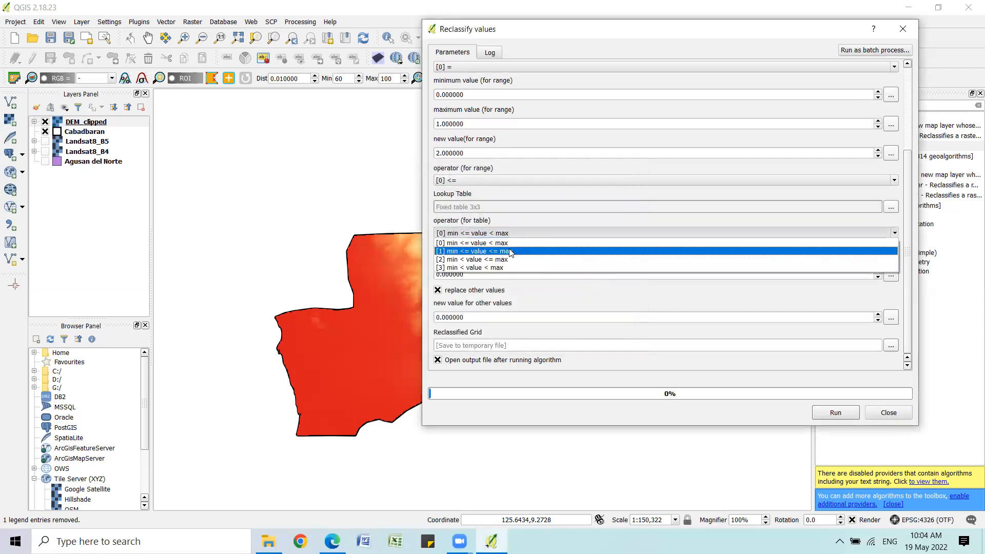
pyautogui.click(511, 252)
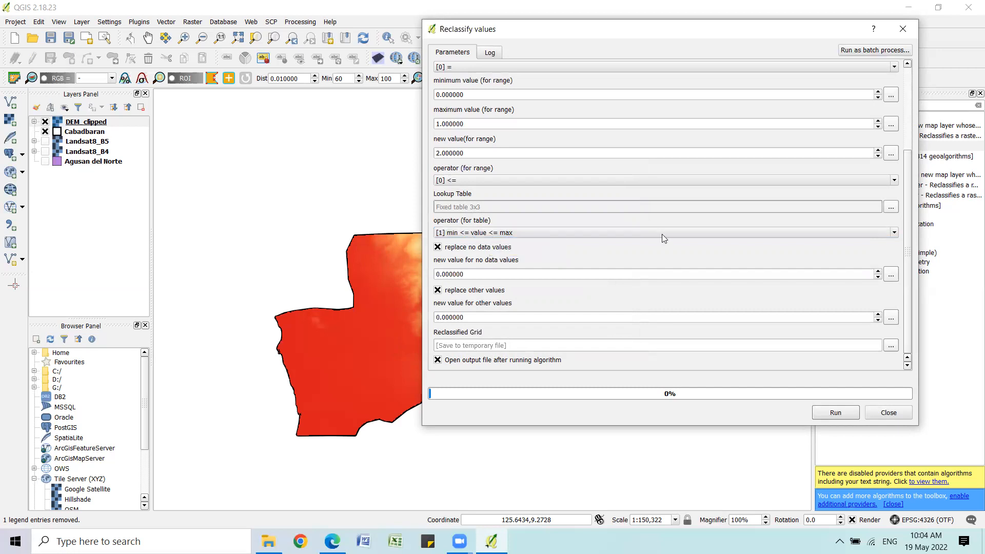
pyautogui.moveTo(753, 35); pyautogui.dragTo(714, 25)
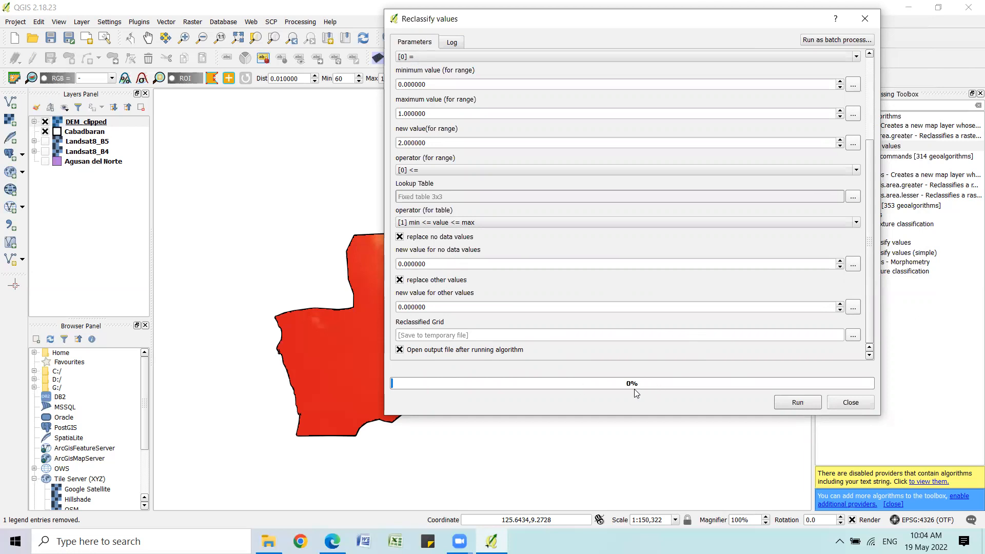
pyautogui.click(791, 403)
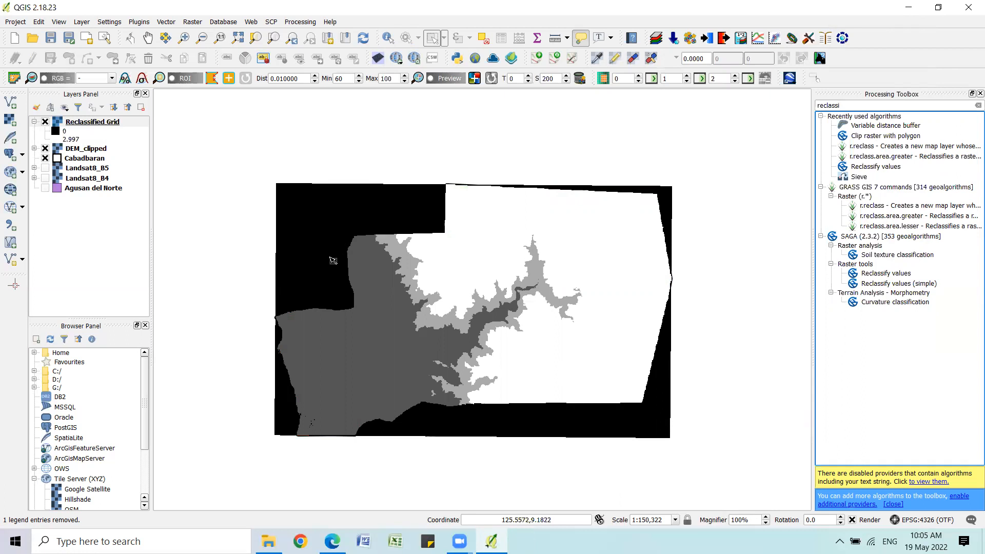
# Identify the class values of the Reclassified Grid layer at points on the map
pyautogui.click(388, 39)
pyautogui.click(510, 261)
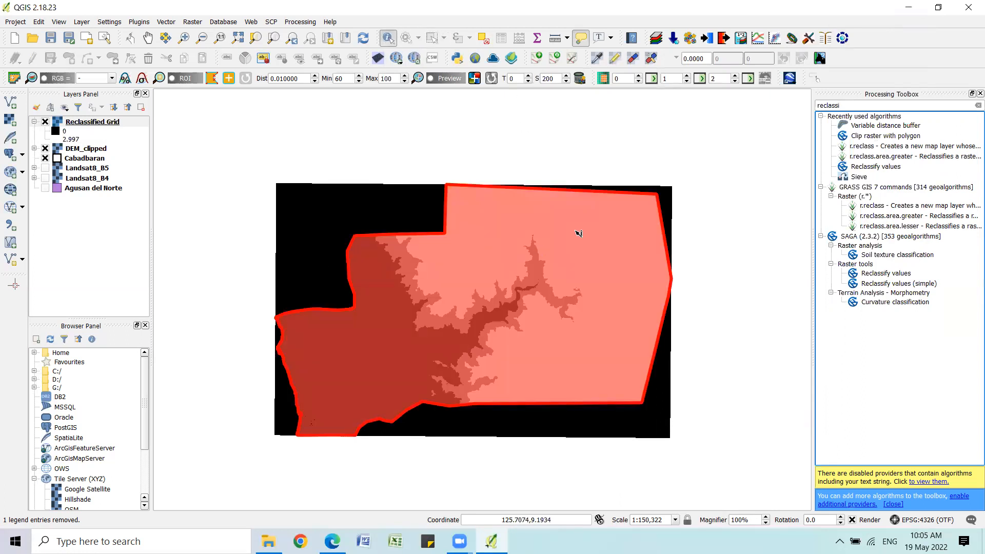
pyautogui.click(93, 122)
pyautogui.click(577, 251)
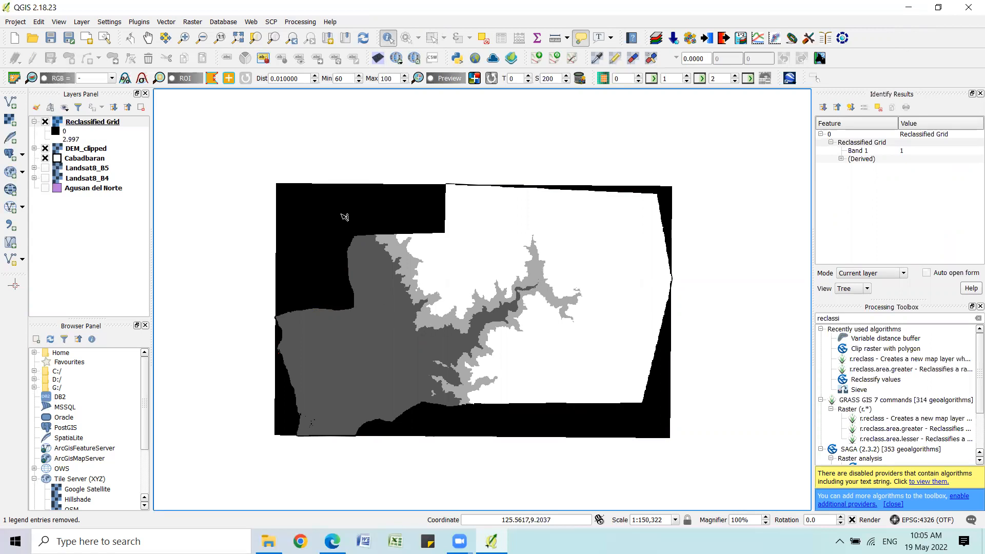
# Set 0 as the additional no data value in the Reclassified Grid layer's transparency properties
pyautogui.click(92, 123)
pyautogui.doubleClick(93, 124)
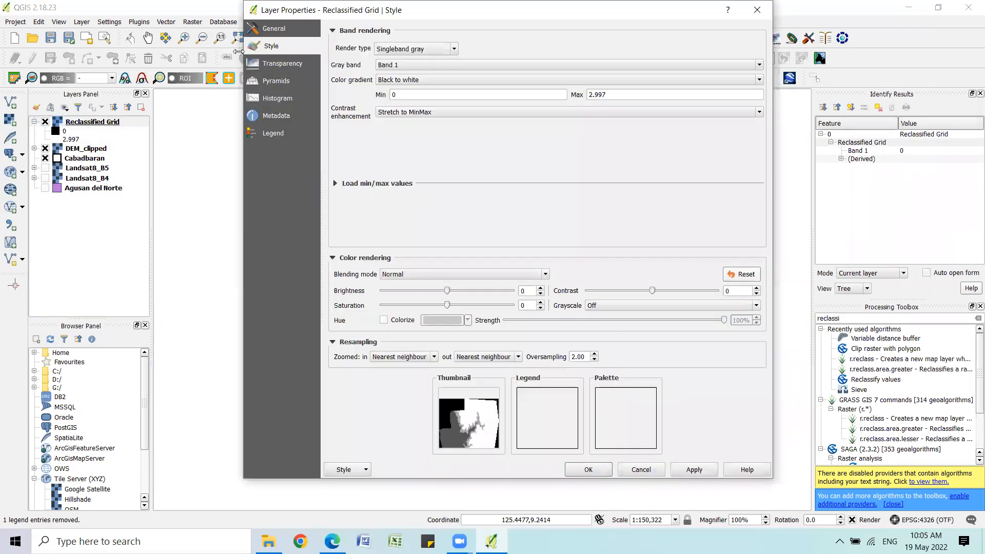
pyautogui.click(270, 64)
pyautogui.click(648, 56)
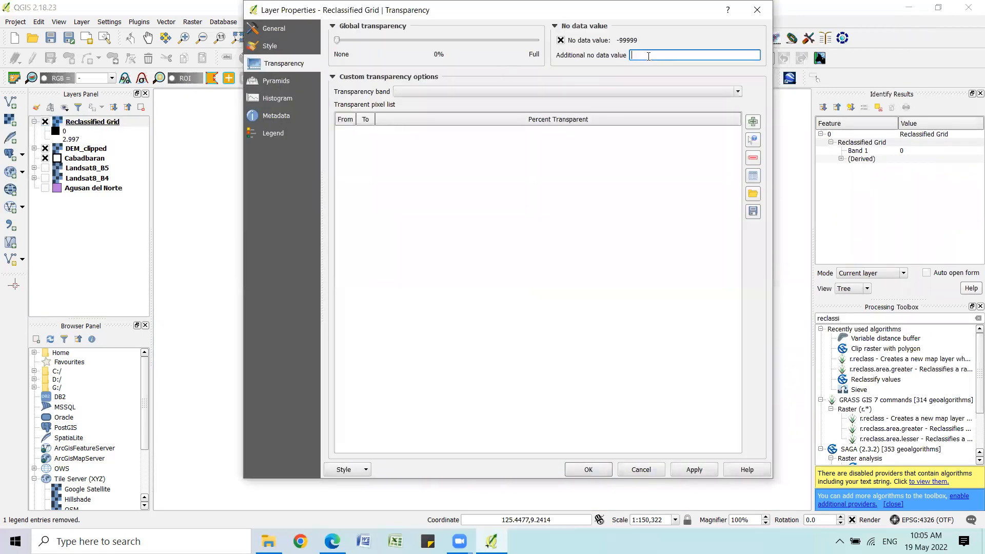
# Style the Reclassified Grid layer as singleband pseudocolor with loaded Min / max values and the Spectral ramp, and apply it
pyautogui.click(294, 51)
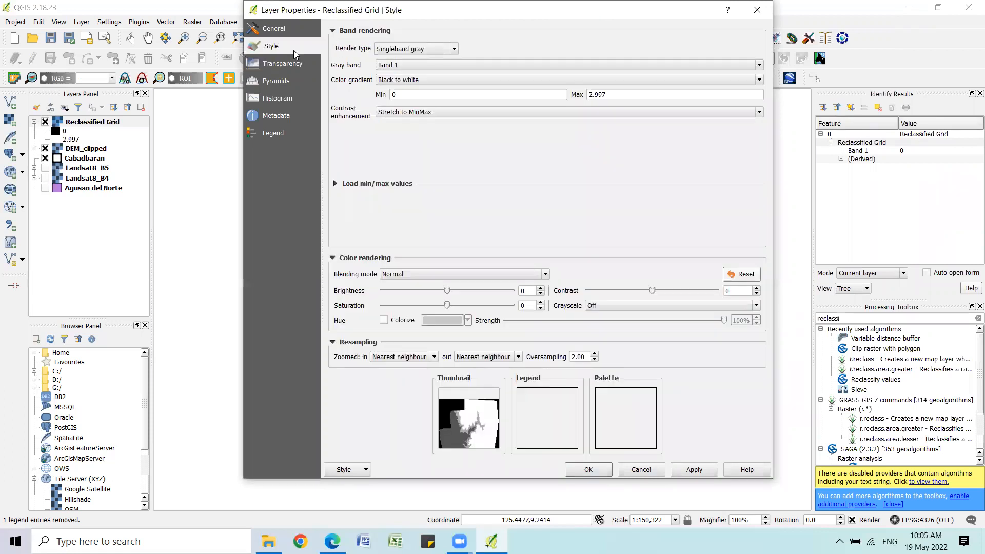
pyautogui.click(453, 50)
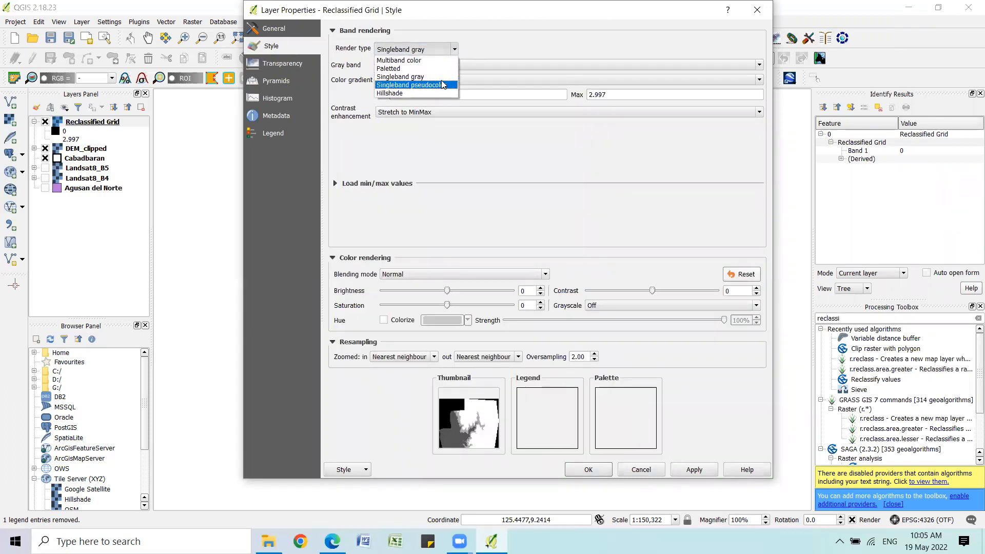
pyautogui.click(441, 88)
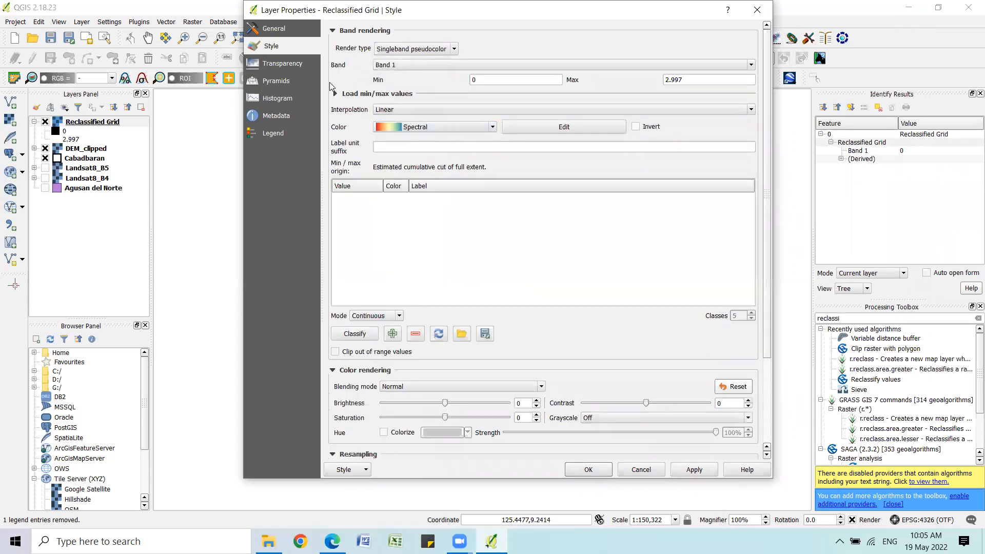
pyautogui.click(335, 93)
pyautogui.click(364, 132)
pyautogui.click(367, 171)
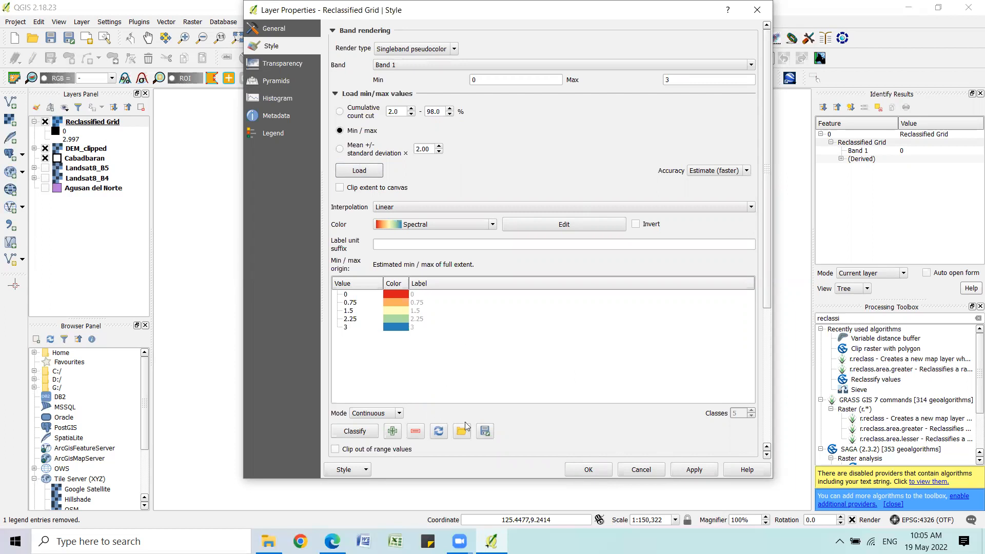
pyautogui.click(694, 468)
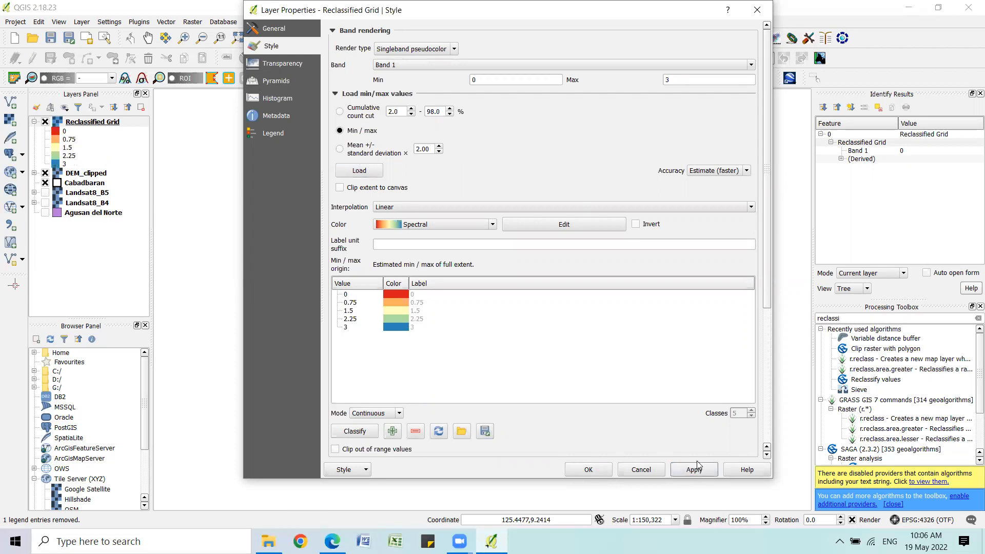
pyautogui.click(596, 468)
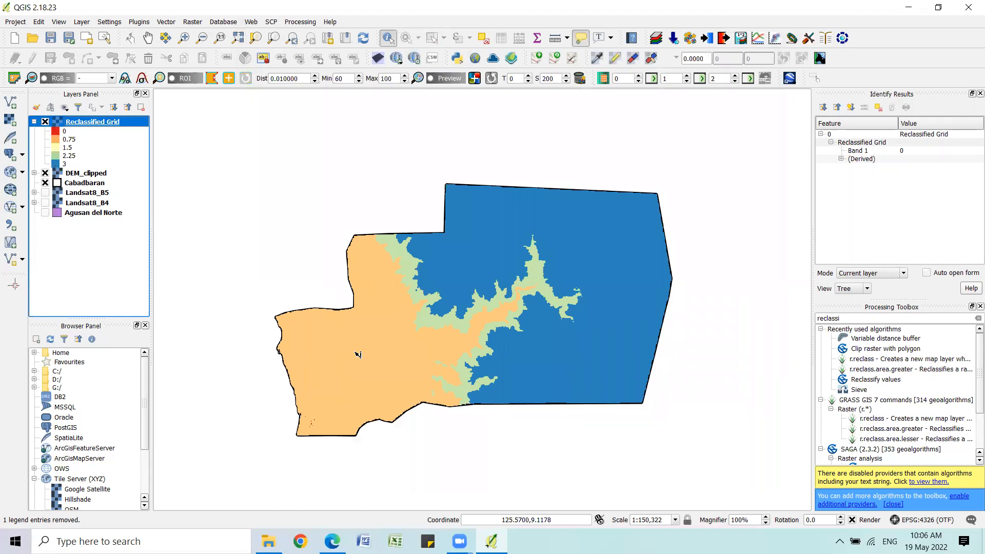
# Rename the Reclassified Grid layer as Elevation_rclass
pyautogui.rightClick(86, 124)
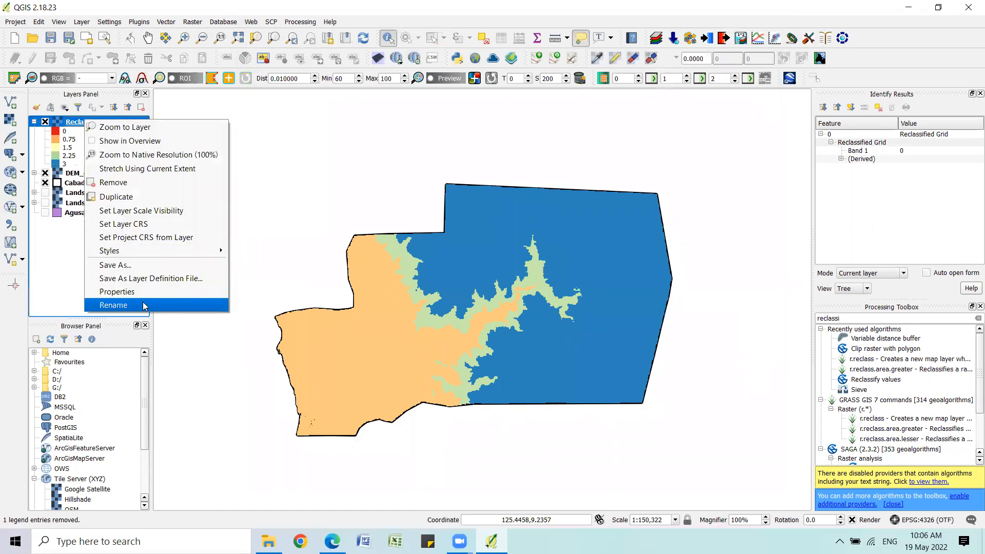
pyautogui.click(114, 305)
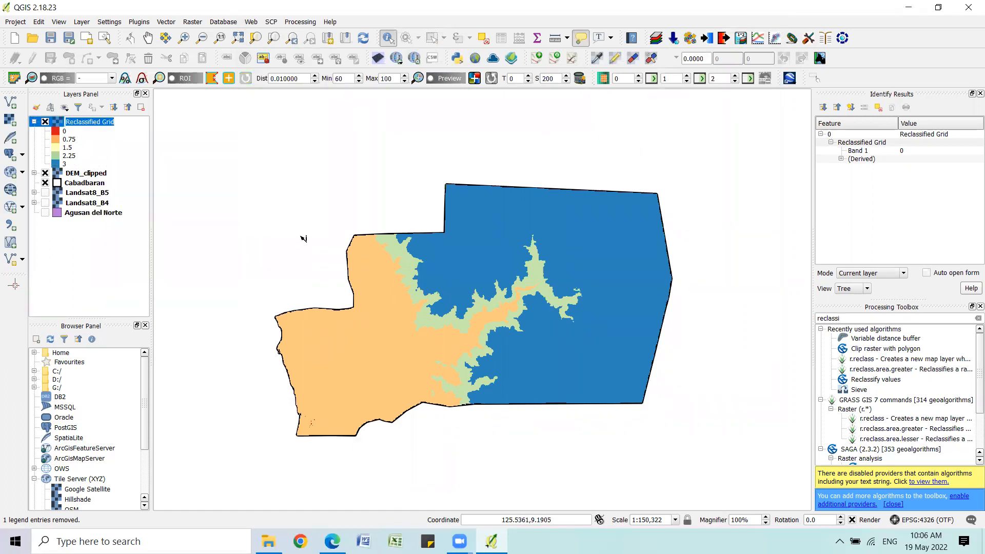
pyautogui.write('elevation_rclass')
pyautogui.press('Return')
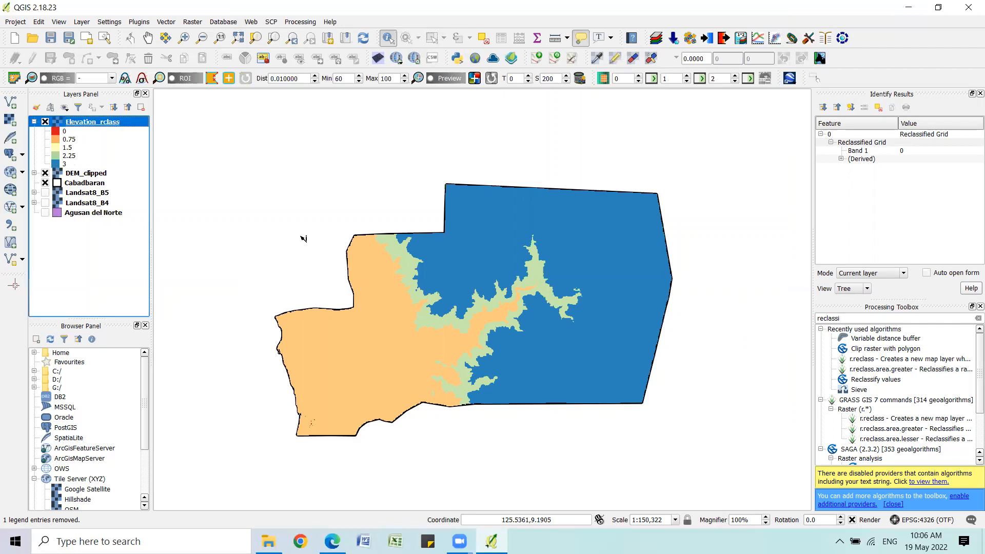
# Hide the Elevation_rclass layer, move it to the end of the layer order and collapse its legend
pyautogui.click(45, 121)
pyautogui.moveTo(77, 126); pyautogui.dragTo(68, 237)
pyautogui.click(34, 172)
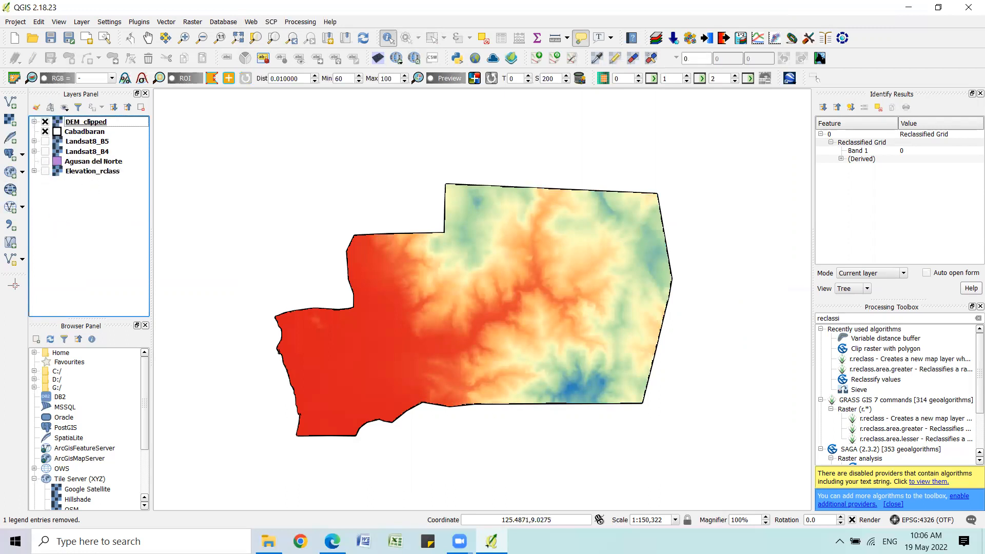
# Set up a DEM terrain model with DEM_clipped as the input and Aspect in the New Outputs folder as the output GeoTIFF
pyautogui.click(333, 541)
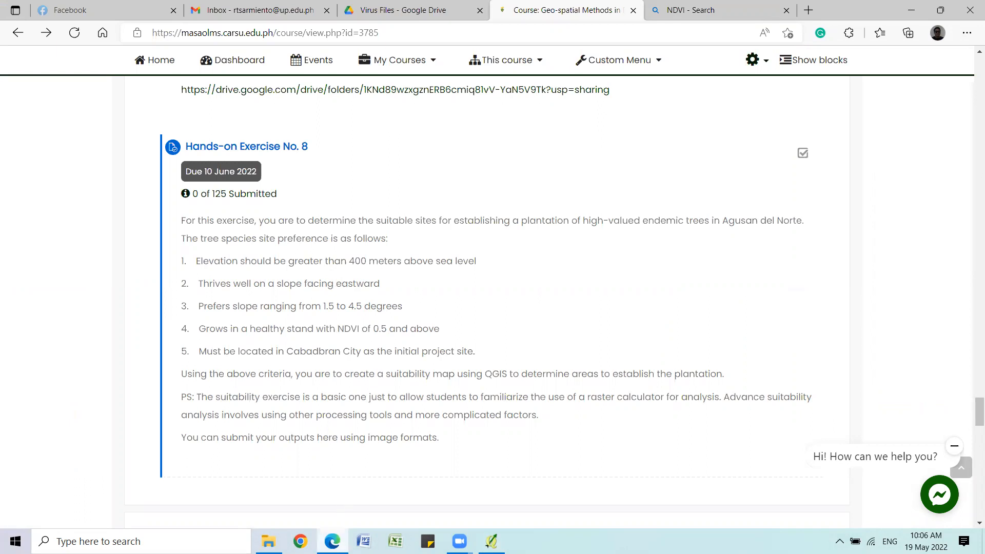
pyautogui.click(492, 541)
pyautogui.click(78, 124)
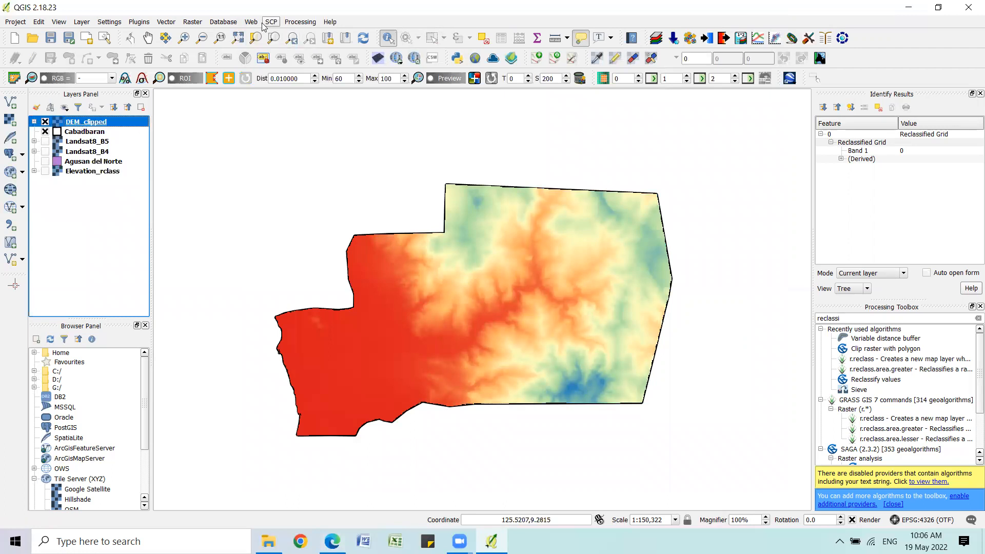
pyautogui.click(193, 22)
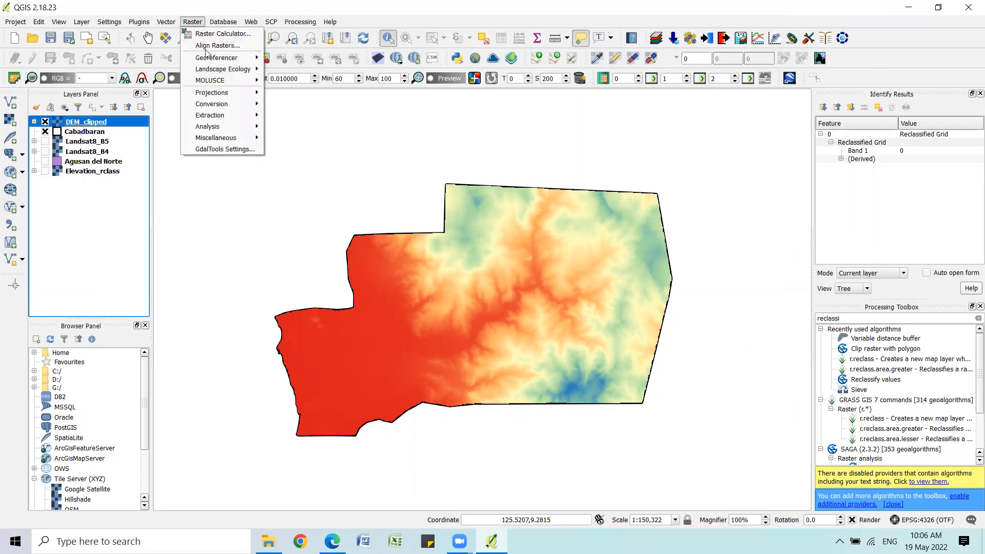
pyautogui.moveTo(218, 131)
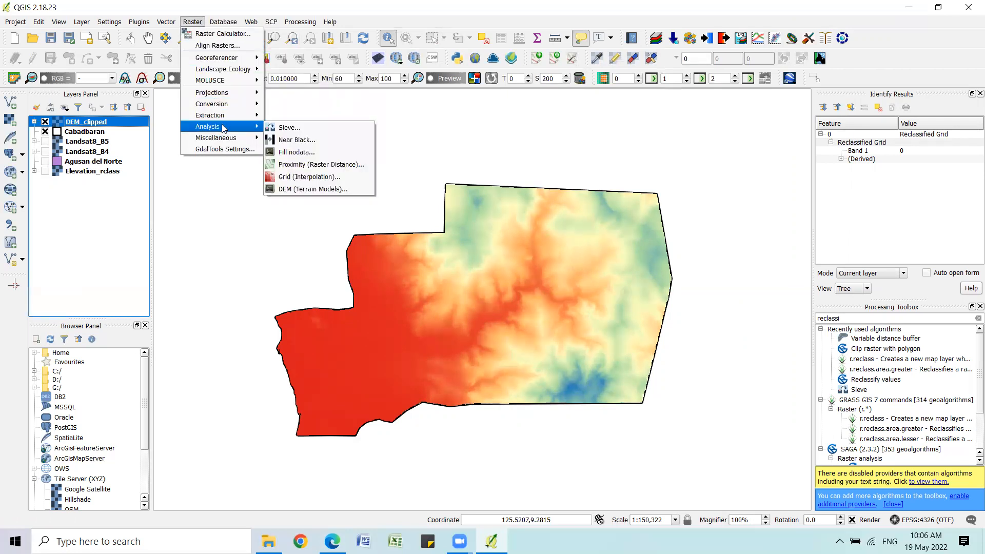
pyautogui.click(313, 188)
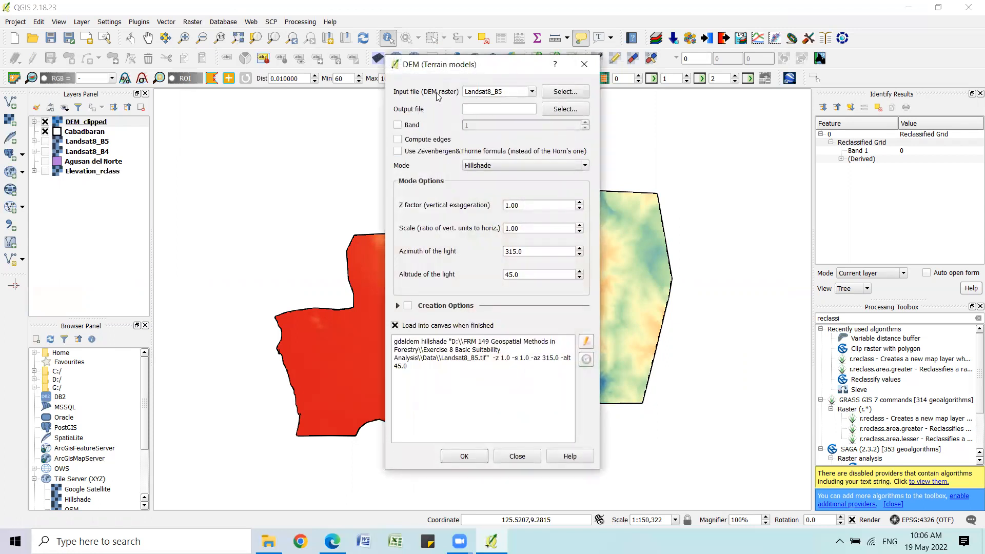
pyautogui.click(533, 92)
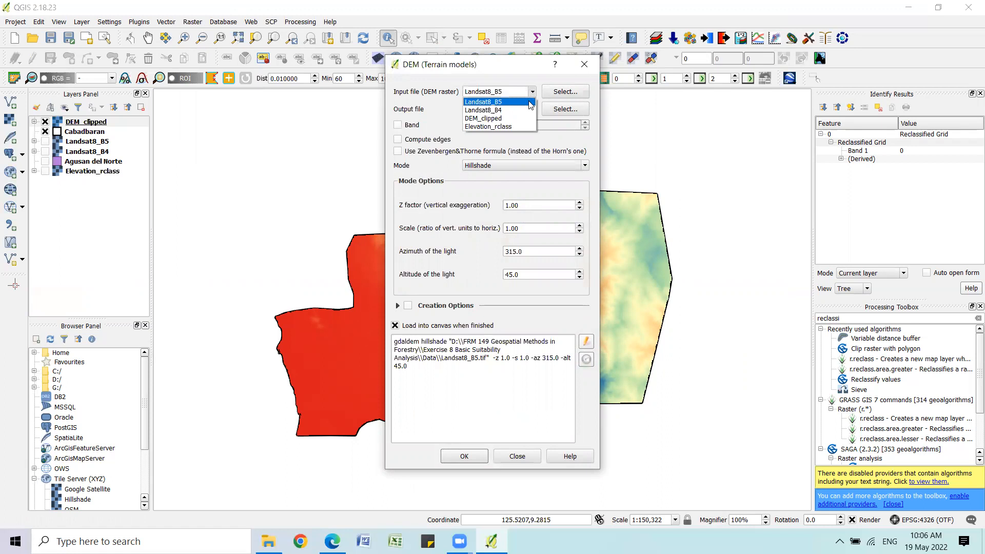
pyautogui.click(523, 122)
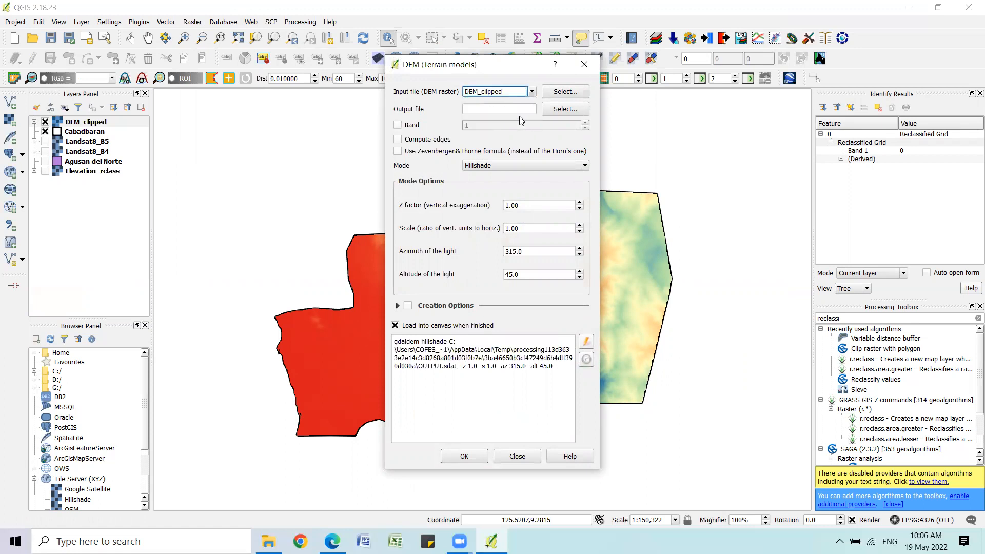
pyautogui.click(562, 106)
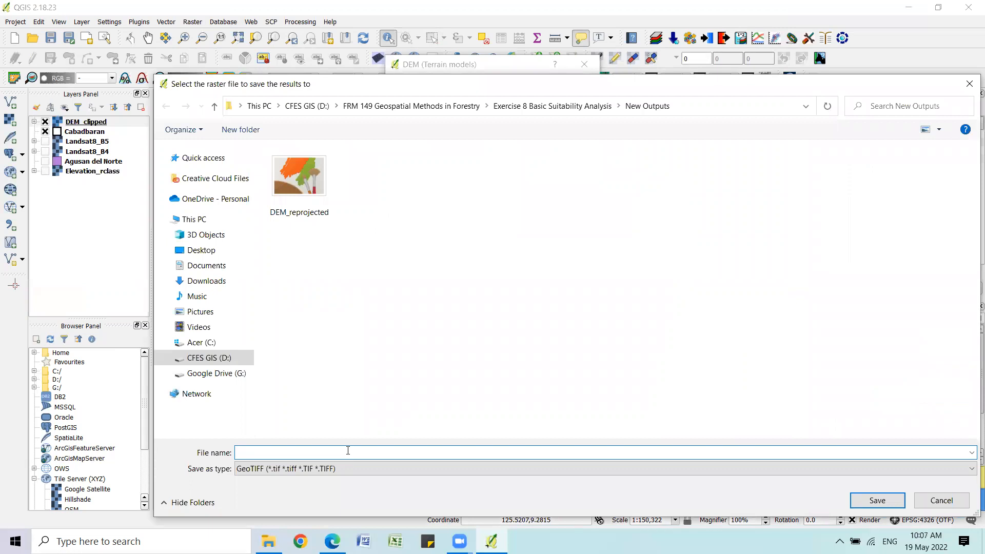
pyautogui.write('Aspect')
pyautogui.click(868, 503)
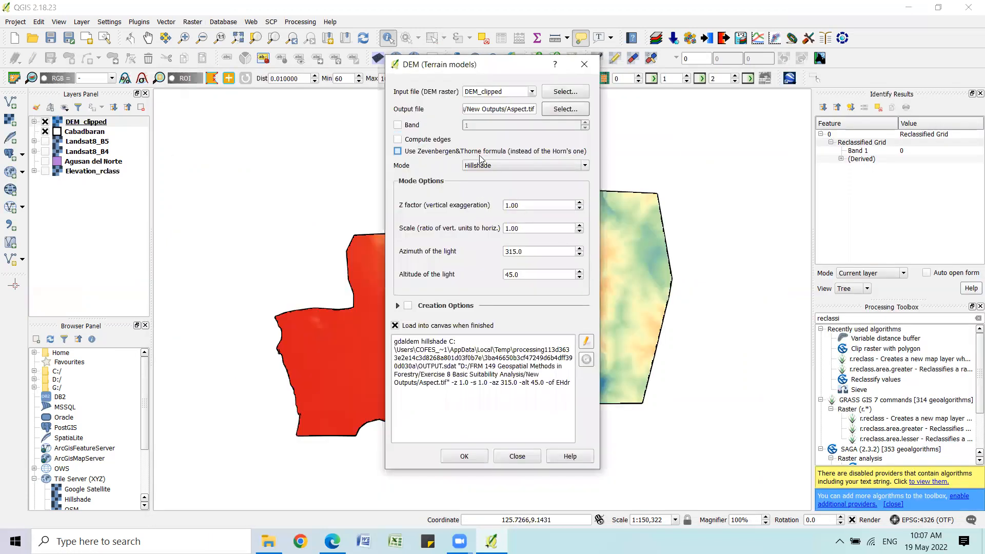
# Run the terrain model in Aspect mode with default options, then close the terrain dialog
pyautogui.click(509, 165)
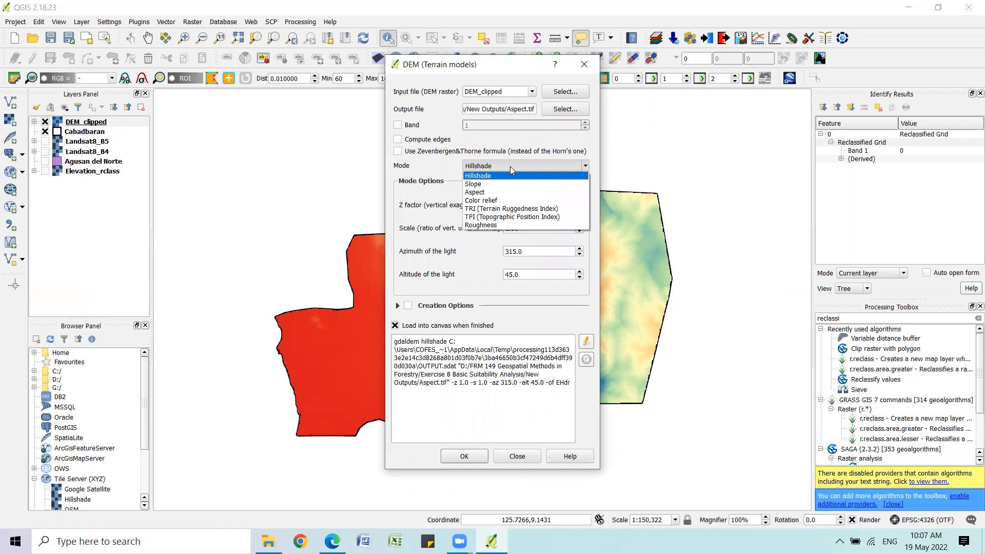
pyautogui.click(475, 193)
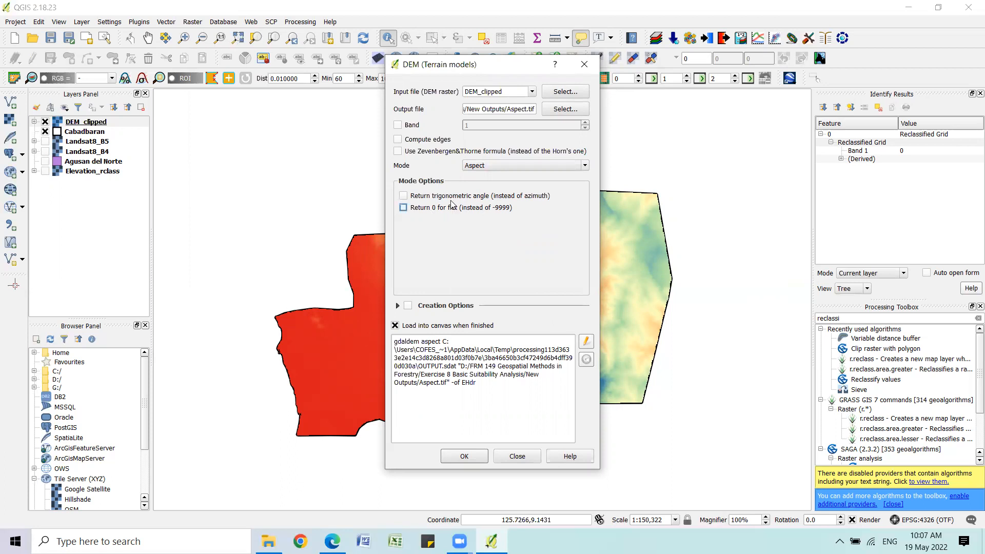
pyautogui.click(464, 456)
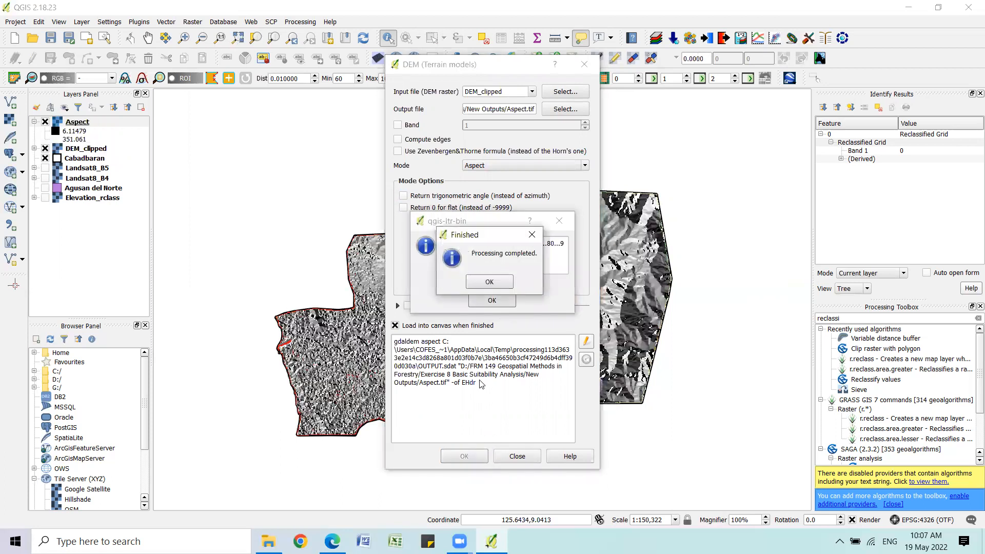
pyautogui.click(490, 282)
pyautogui.click(492, 300)
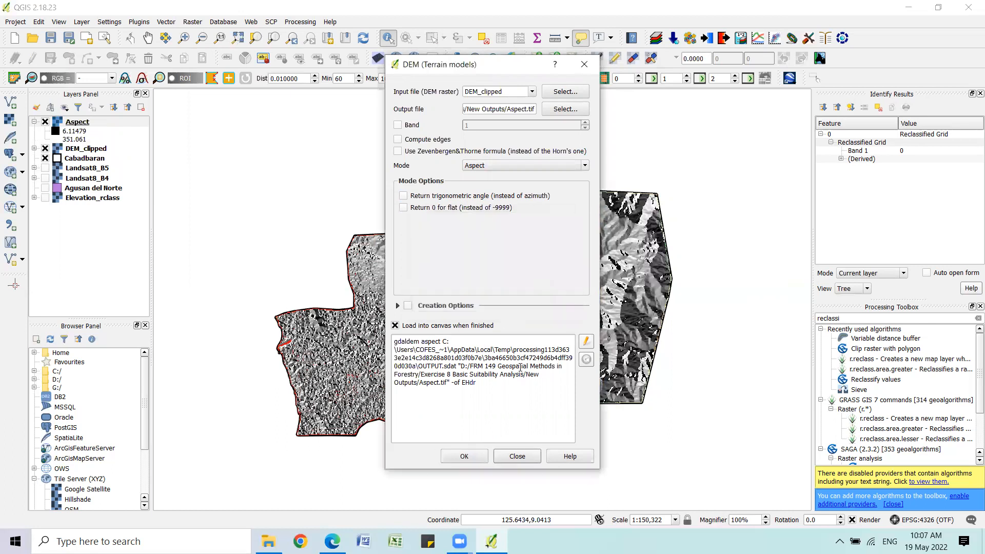
pyautogui.click(518, 456)
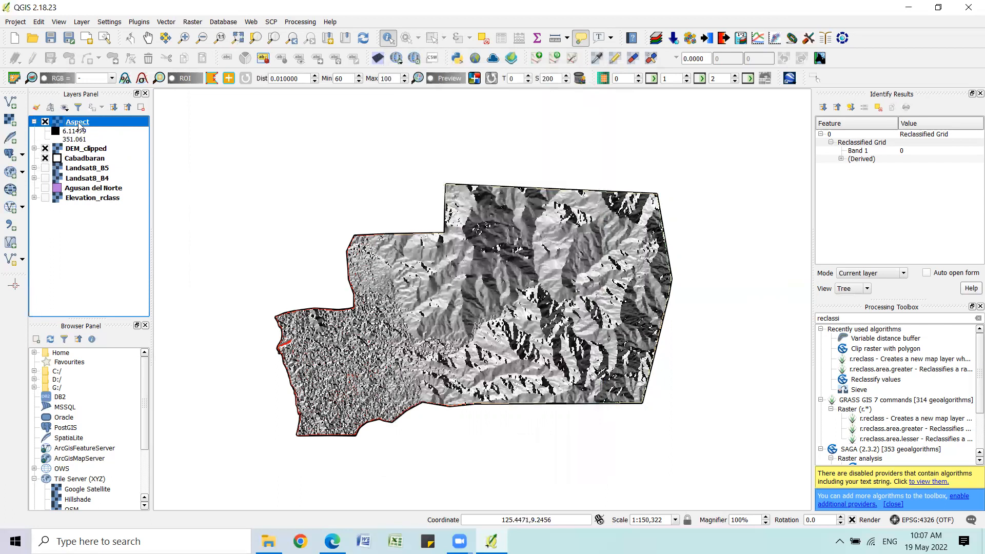
# Style the Aspect layer as singleband pseudocolor with loaded Min / max values and the Spectral ramp, and apply it
pyautogui.doubleClick(78, 123)
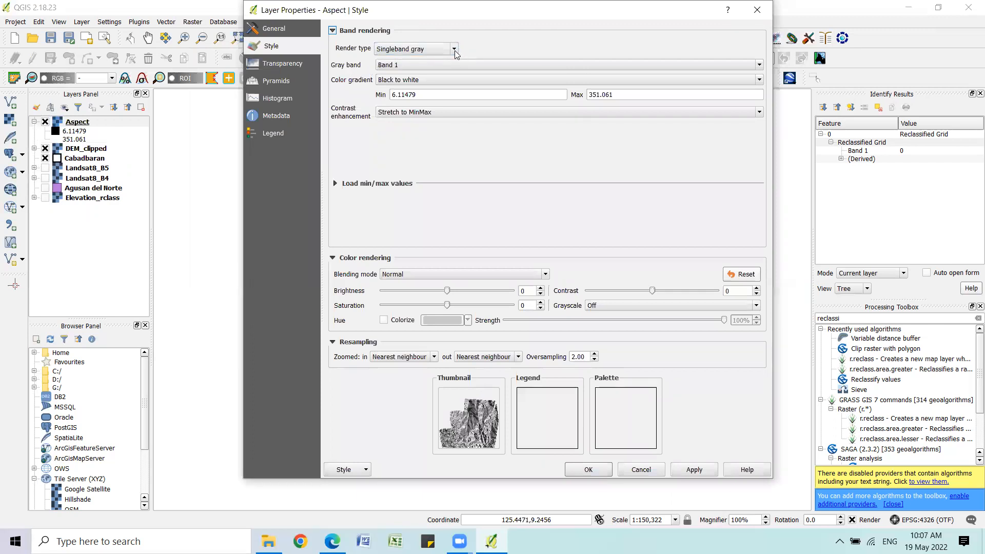
pyautogui.click(454, 48)
pyautogui.click(446, 87)
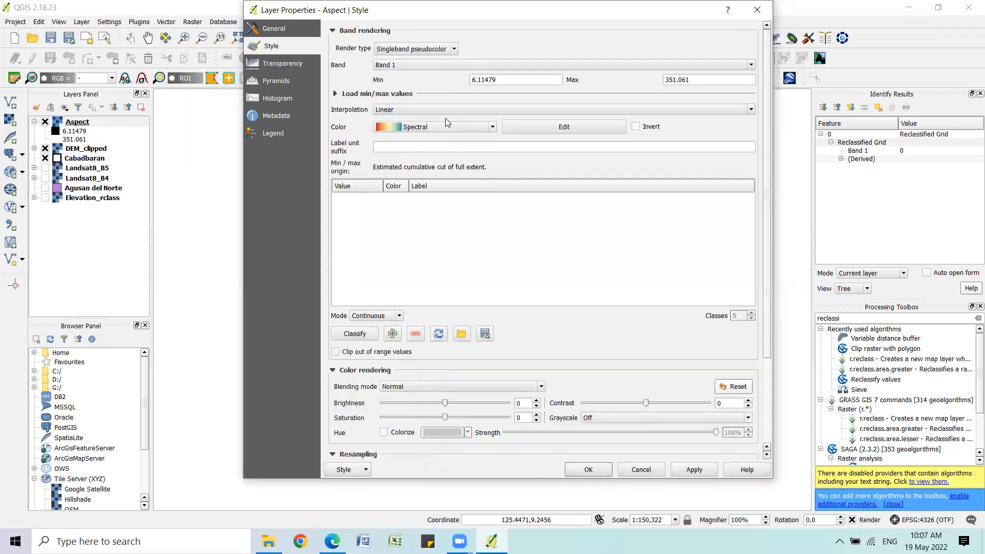
pyautogui.click(335, 94)
pyautogui.click(369, 170)
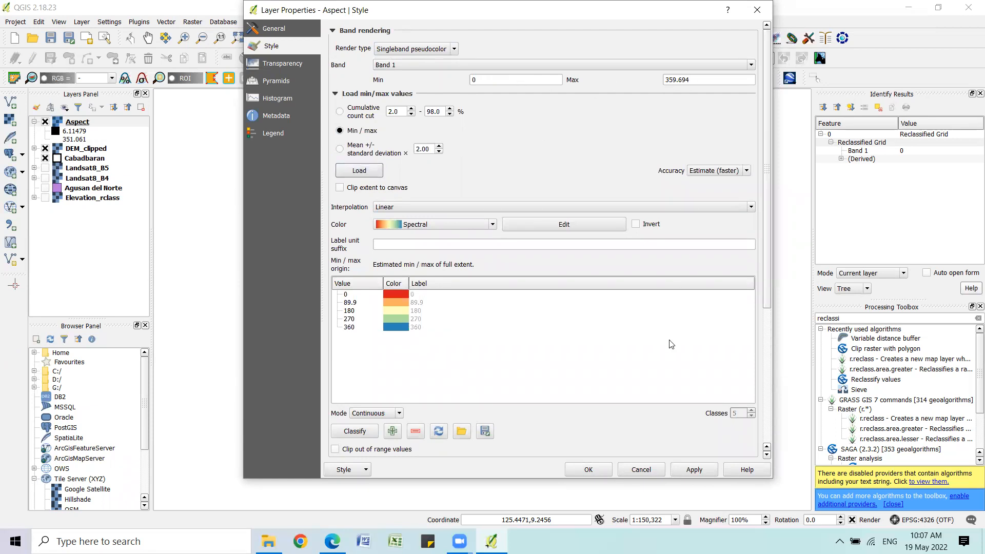
pyautogui.click(703, 469)
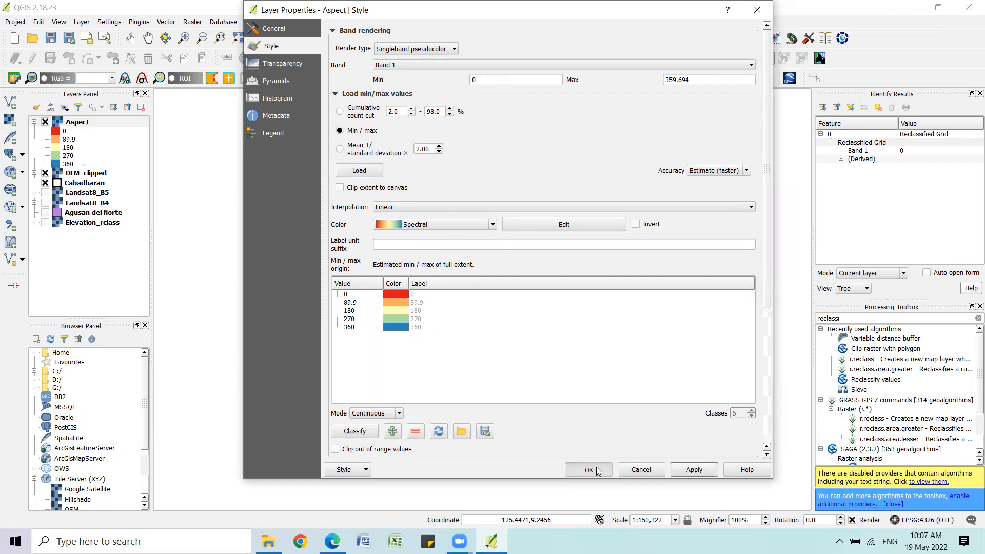
pyautogui.click(589, 470)
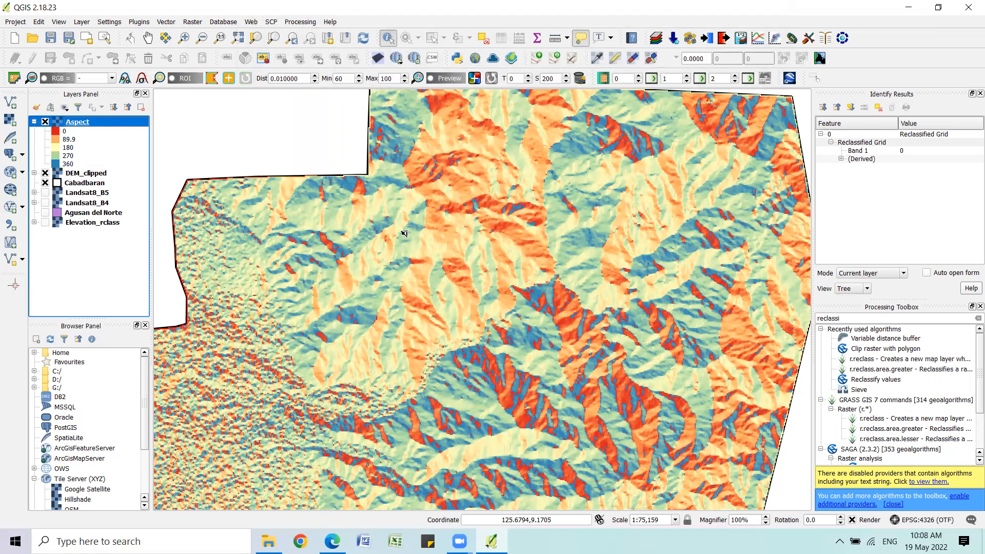
# Start Reclassify values on the Aspect grid with the simple table method, and open its lookup table widened to show all columns
pyautogui.scroll(-1, 404, 233)
pyautogui.scroll(2, 562, 285)
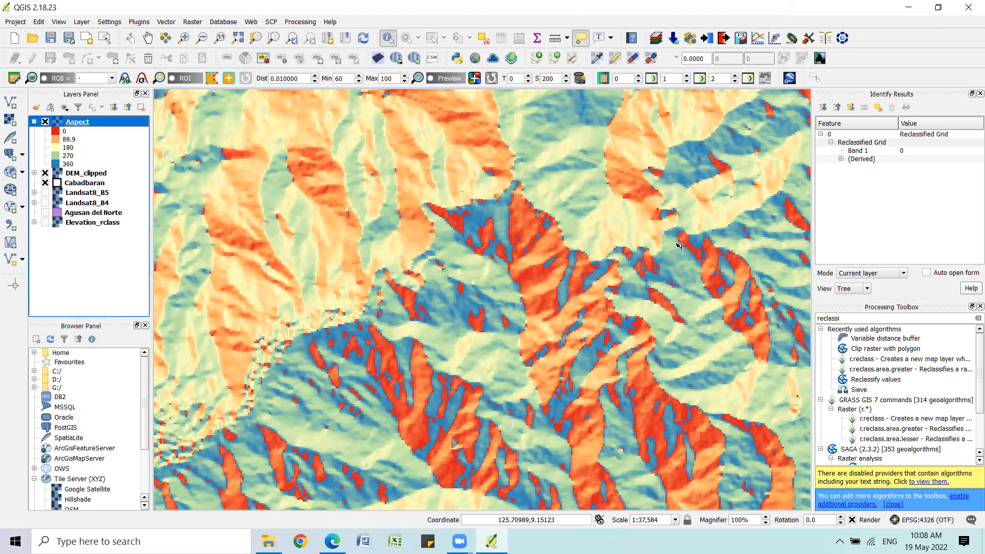
pyautogui.scroll(-1, 679, 245)
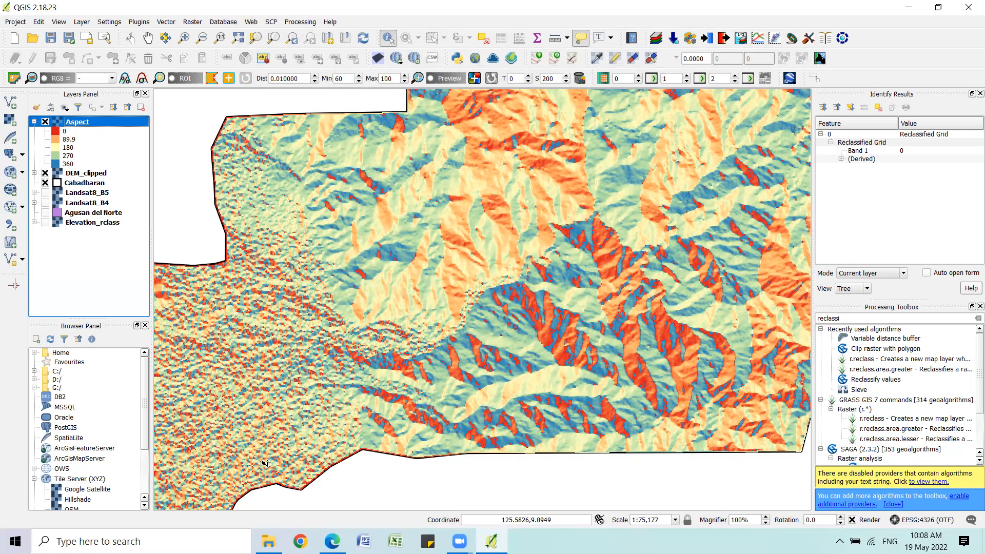
pyautogui.click(332, 541)
pyautogui.doubleClick(872, 380)
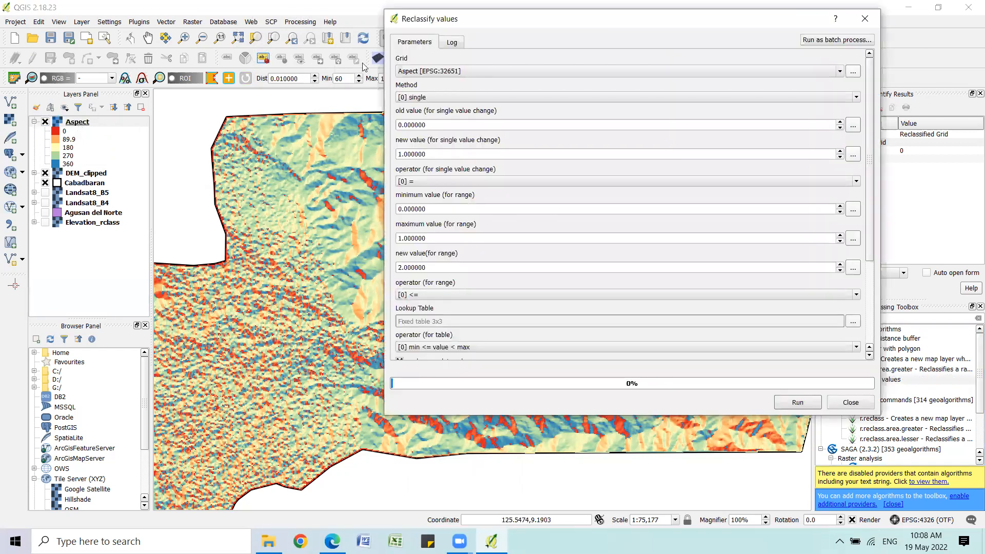
pyautogui.click(477, 97)
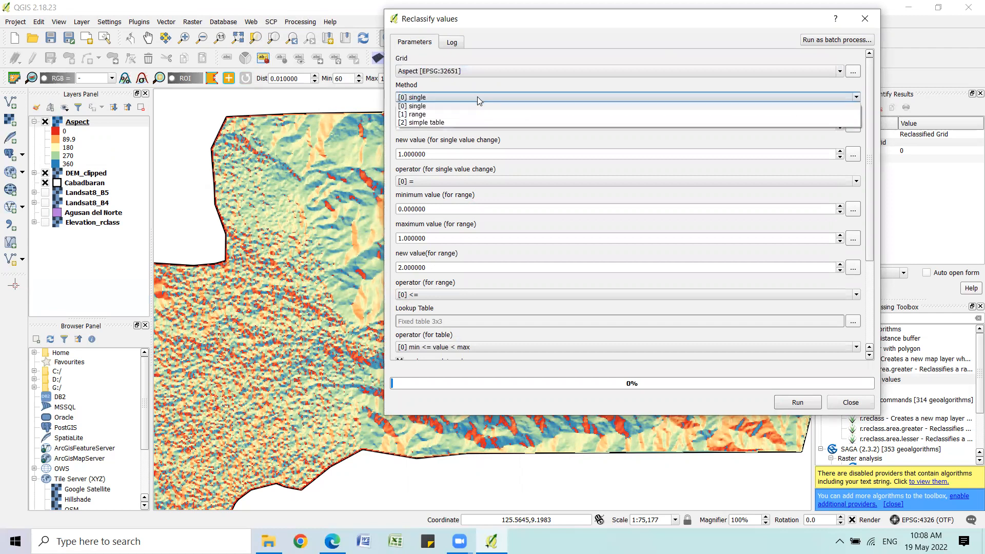
pyautogui.click(475, 120)
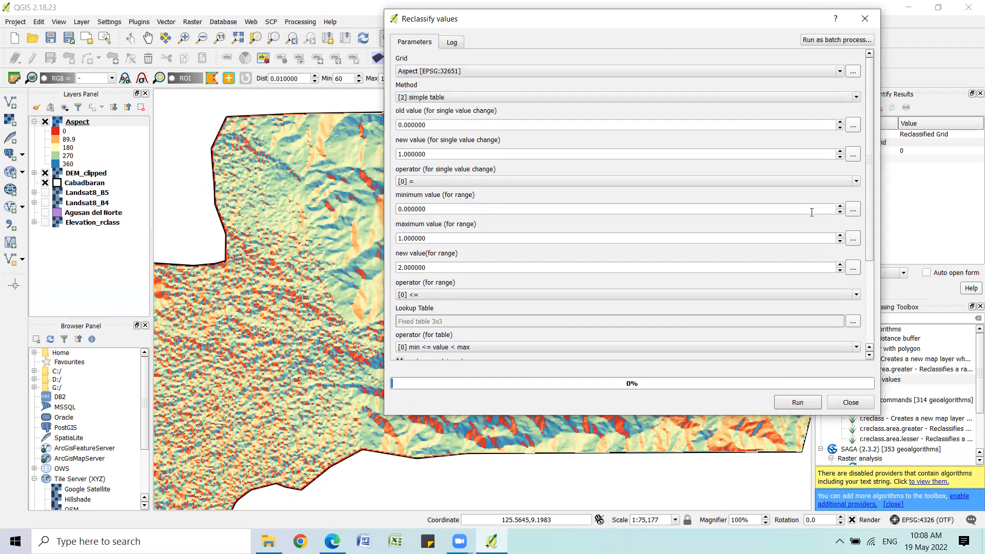
pyautogui.scroll(-5, 871, 160)
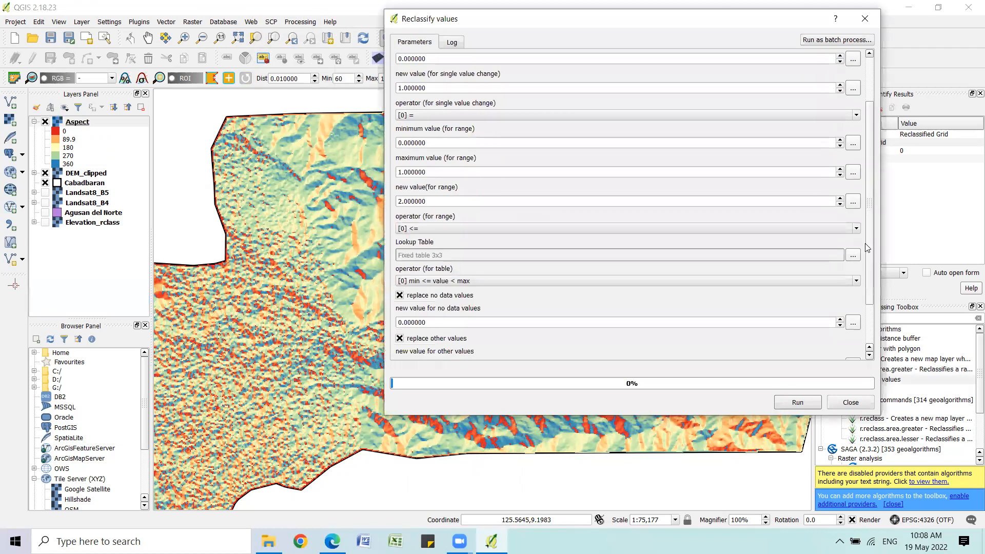
pyautogui.click(853, 197)
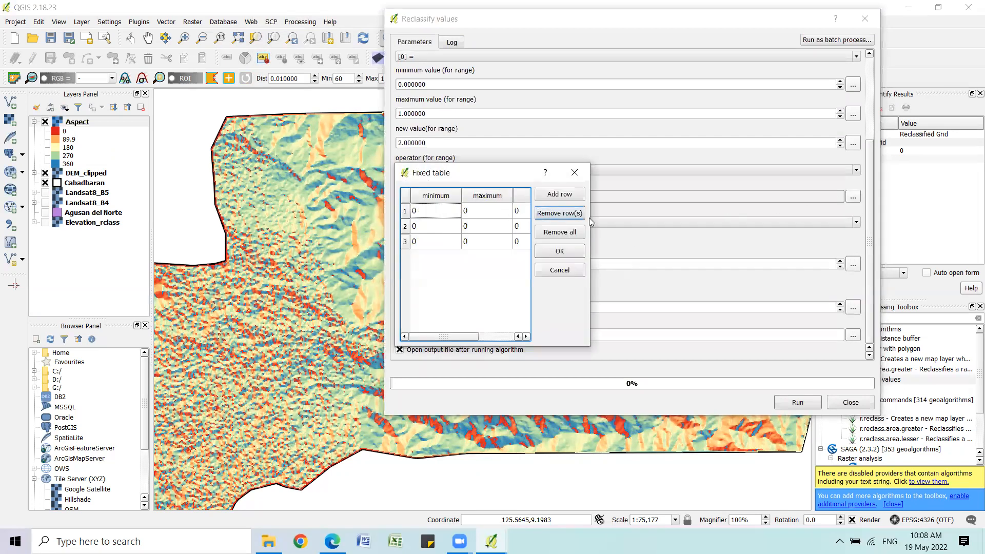
pyautogui.moveTo(592, 218); pyautogui.dragTo(671, 217)
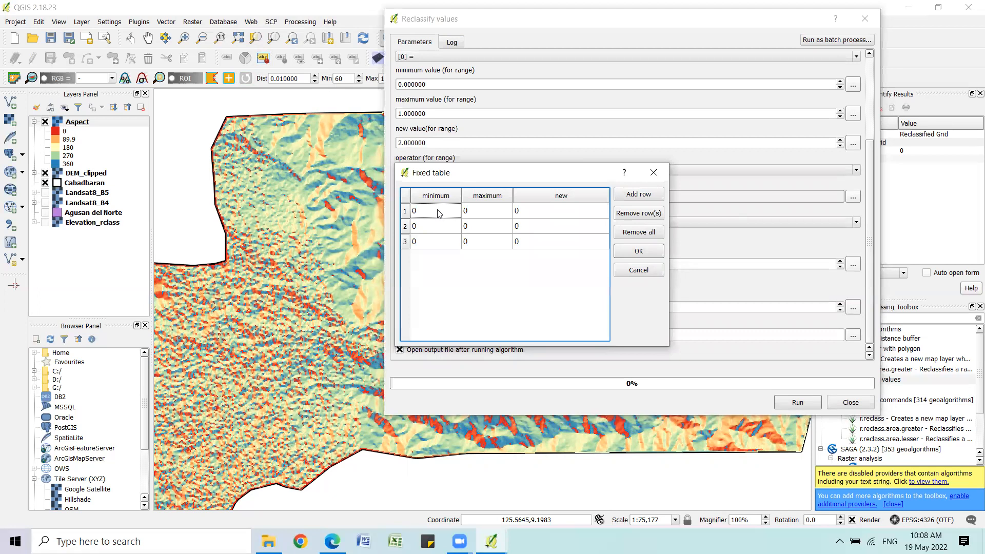
# Fill the lookup table's first row so that aspect values from 0 to 180 get the new value 2
pyautogui.click(441, 213)
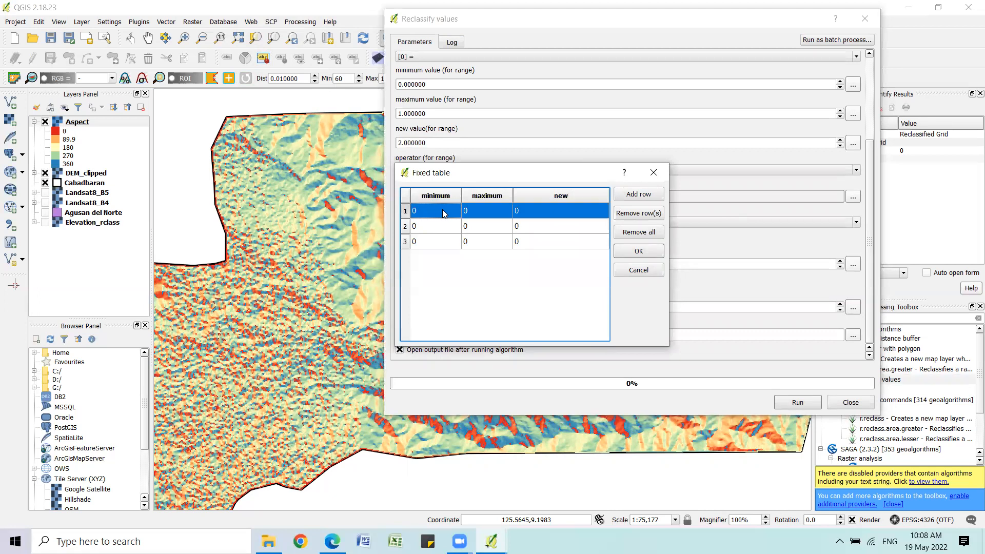
pyautogui.doubleClick(478, 212)
pyautogui.write('18')
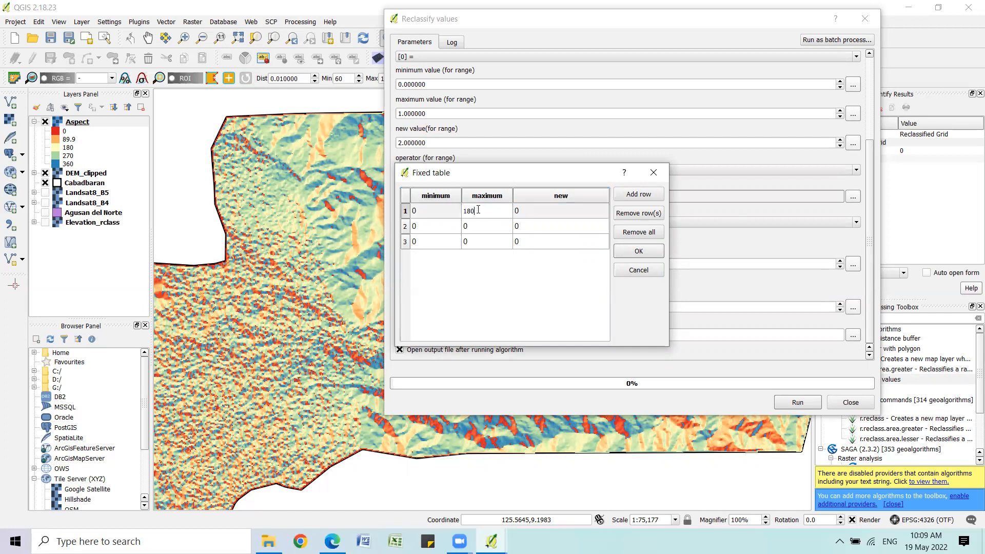
pyautogui.write('0')
pyautogui.press('Tab')
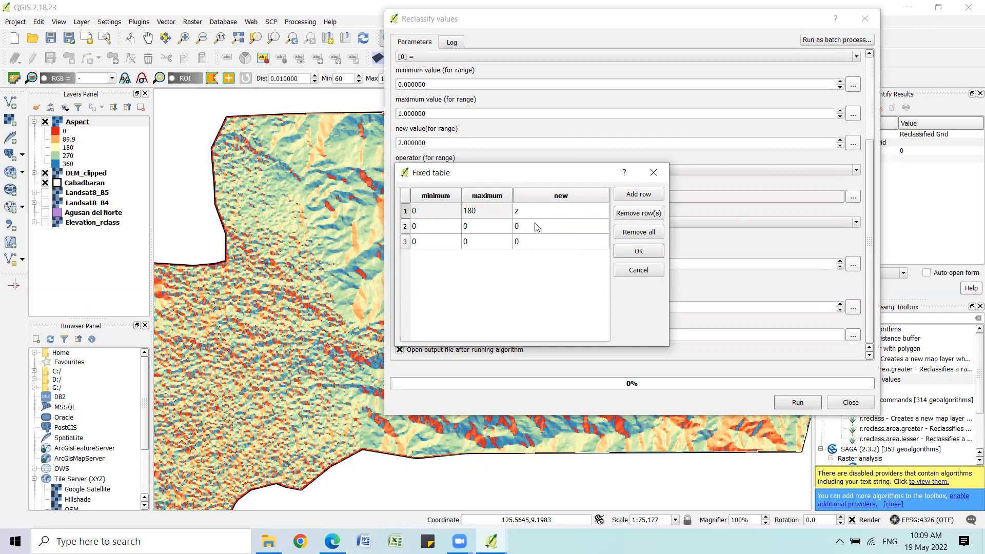
# Fill the lookup table's second row so that aspect values from 180.09 to 360 get the new value 1
pyautogui.click(435, 226)
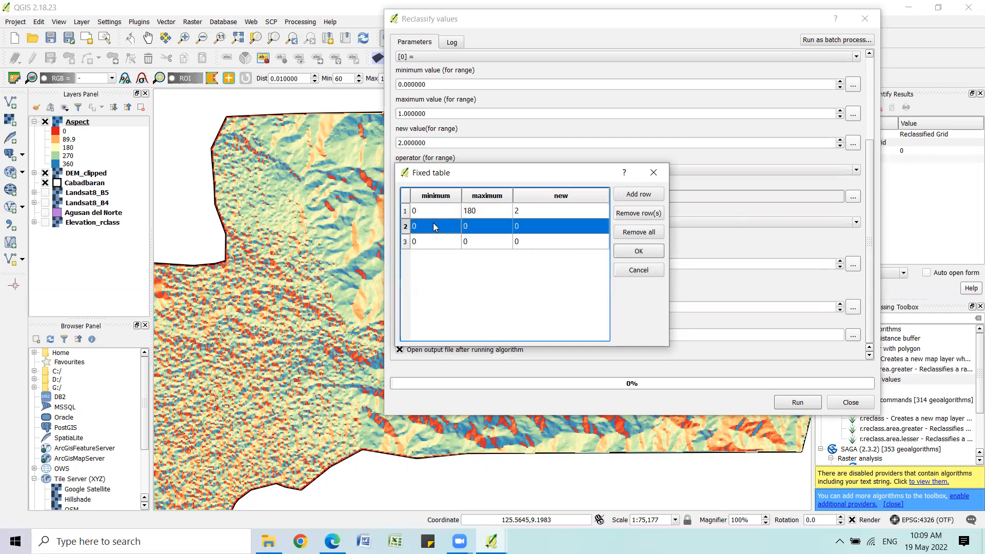
pyautogui.write('180.09')
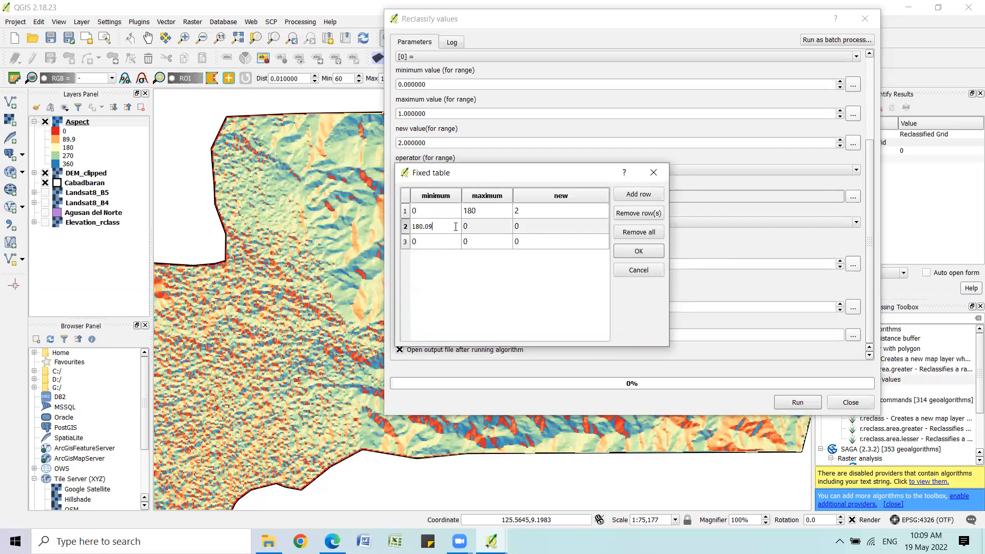
pyautogui.click(476, 227)
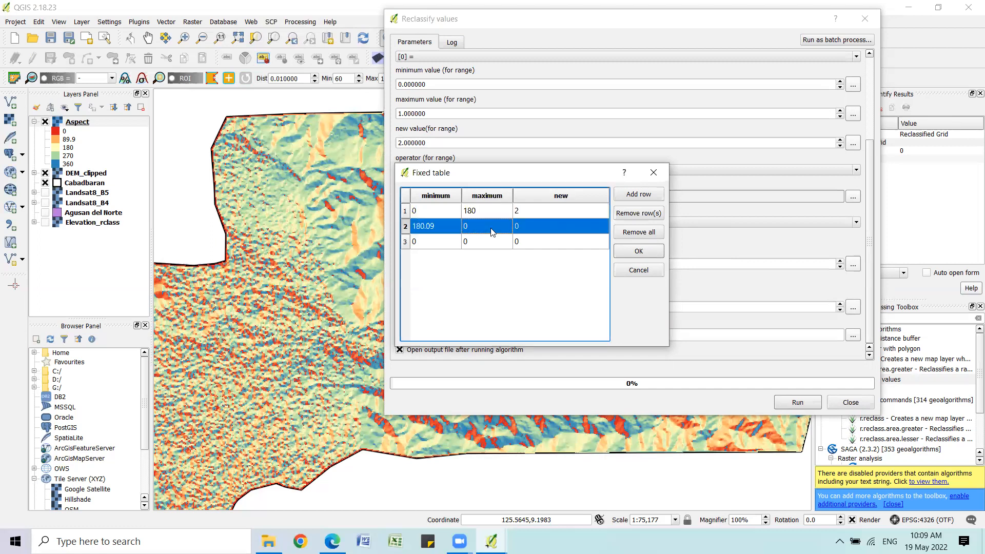
pyautogui.write('360')
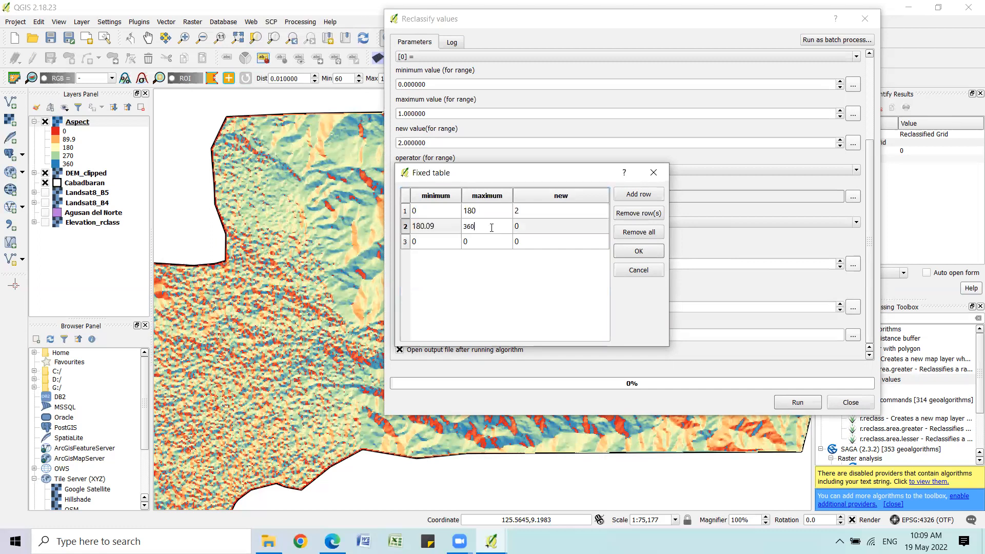
pyautogui.doubleClick(551, 226)
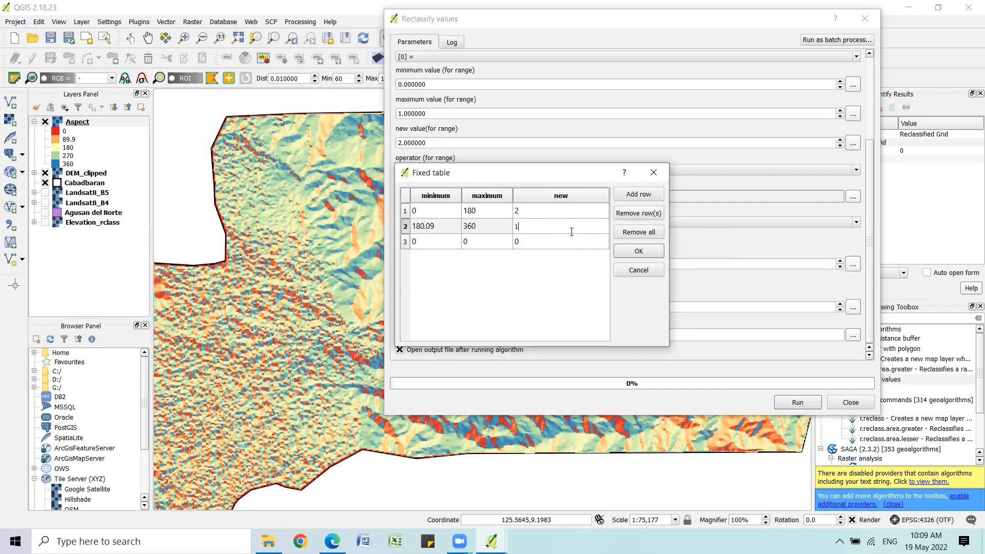
# Remove the empty third row from the lookup table and accept the two-row table
pyautogui.press('Tab')
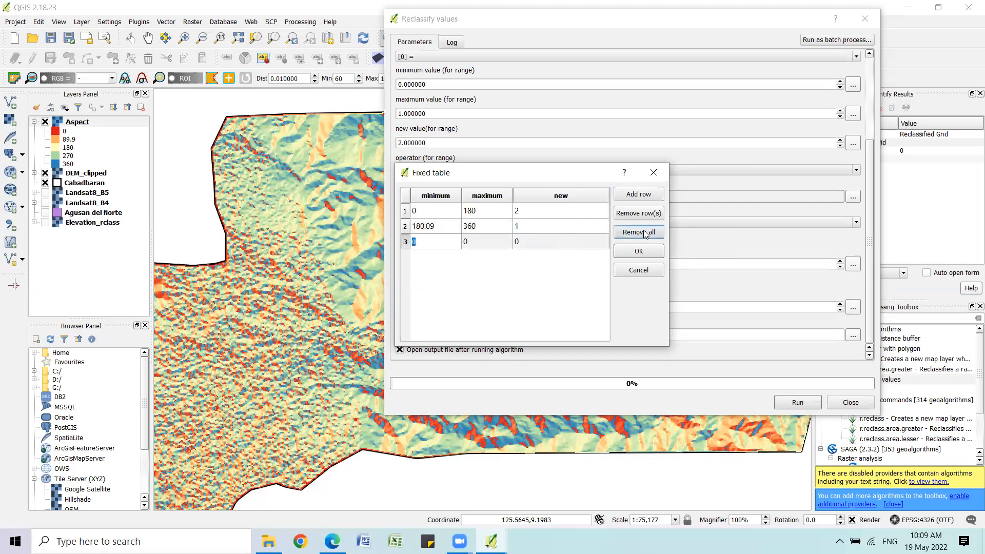
pyautogui.click(629, 215)
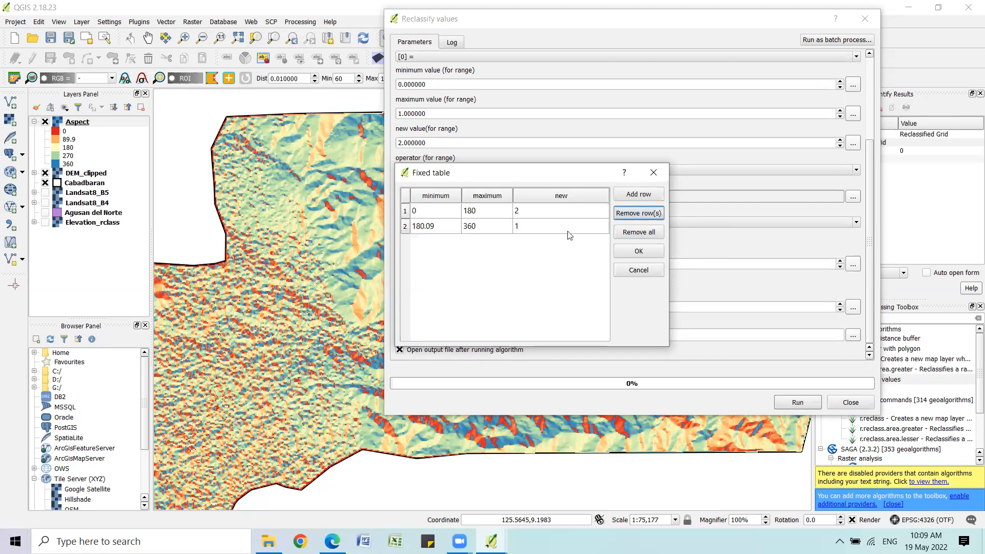
pyautogui.click(635, 253)
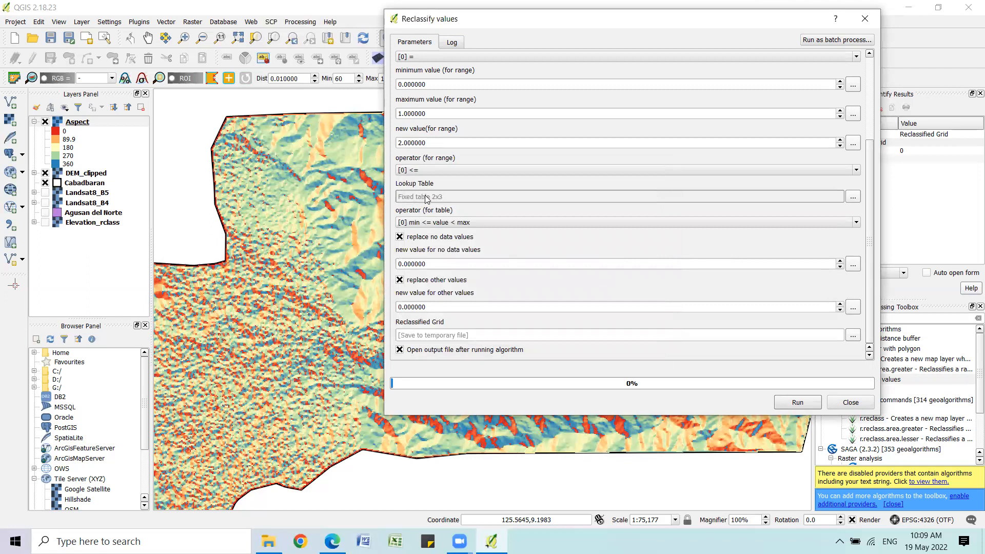
# Set the table operator to min <= value <= max and run the aspect reclassification
pyautogui.click(482, 223)
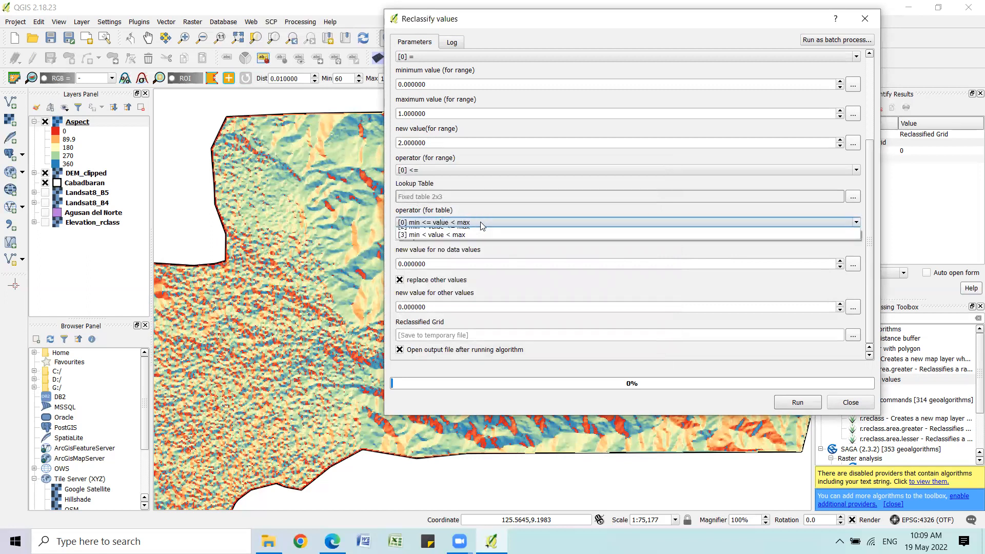
pyautogui.click(480, 241)
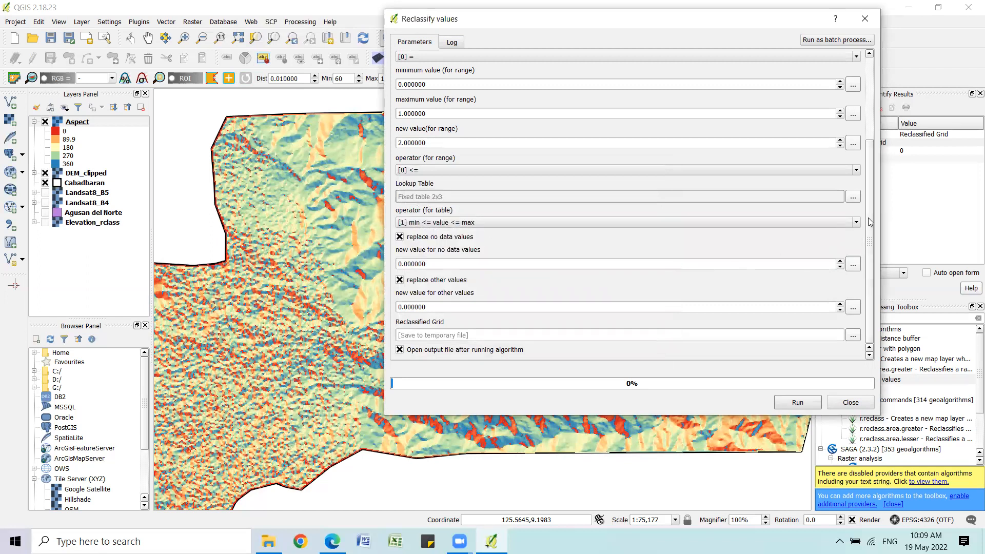
pyautogui.click(798, 403)
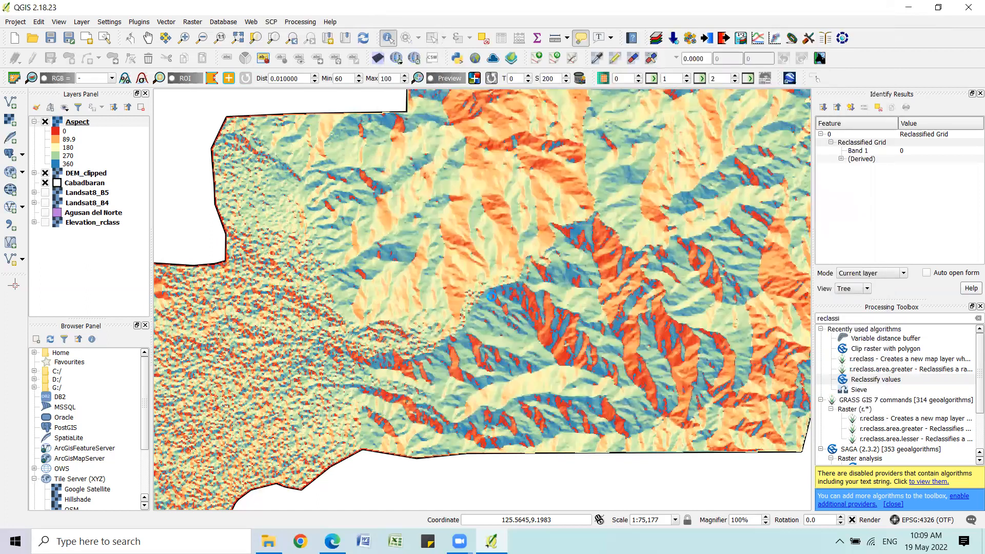
pyautogui.click(876, 379)
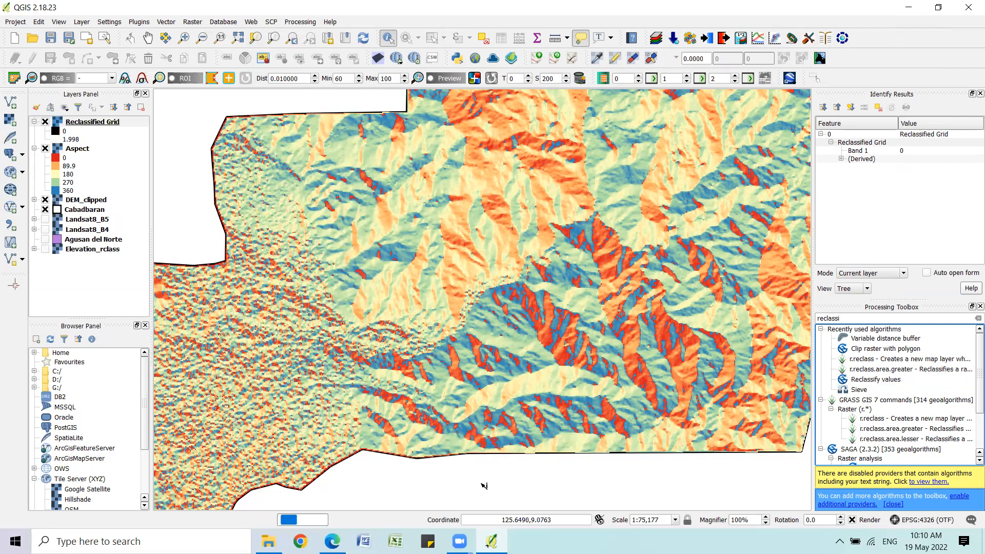
# Style the Reclassified Grid layer as singleband pseudocolor with loaded Min / max values and the Spectral ramp, and apply it
pyautogui.scroll(-1, 596, 303)
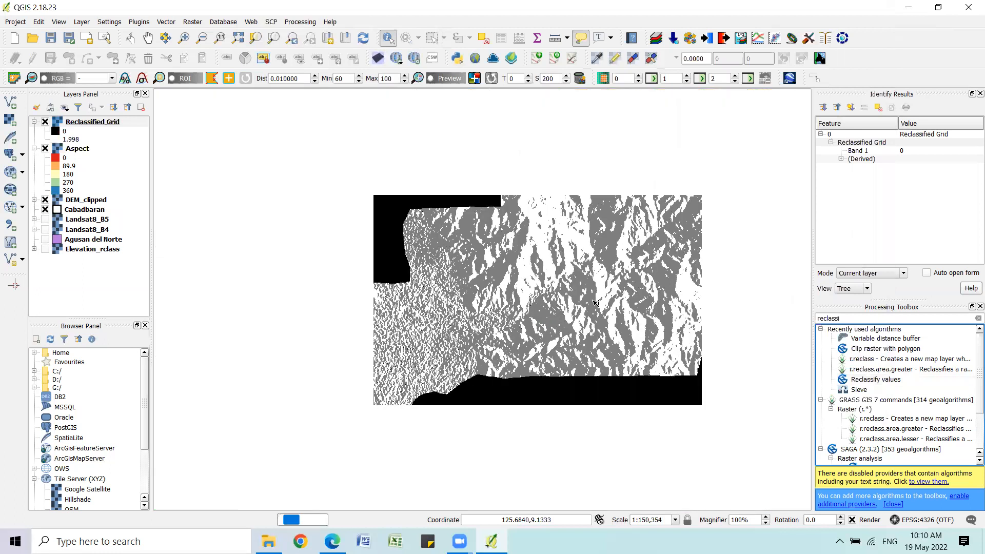
pyautogui.doubleClick(100, 127)
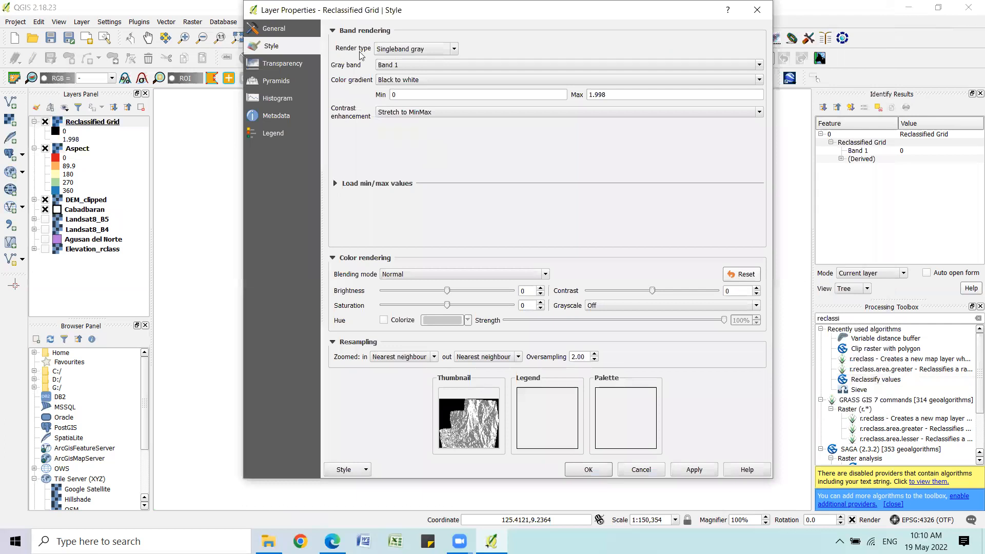
pyautogui.click(454, 49)
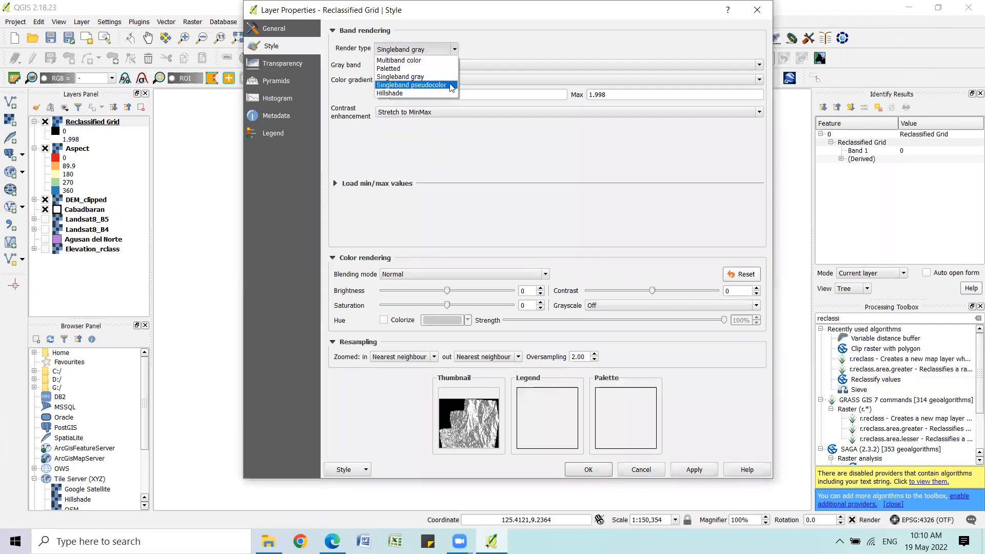
pyautogui.click(451, 86)
pyautogui.click(366, 95)
pyautogui.click(360, 131)
pyautogui.click(359, 171)
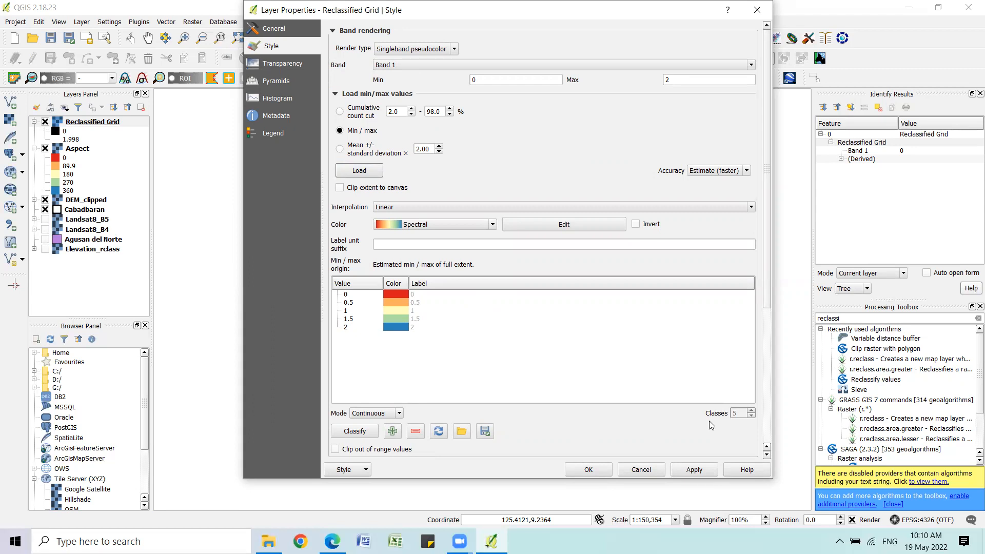
pyautogui.click(694, 470)
pyautogui.click(587, 469)
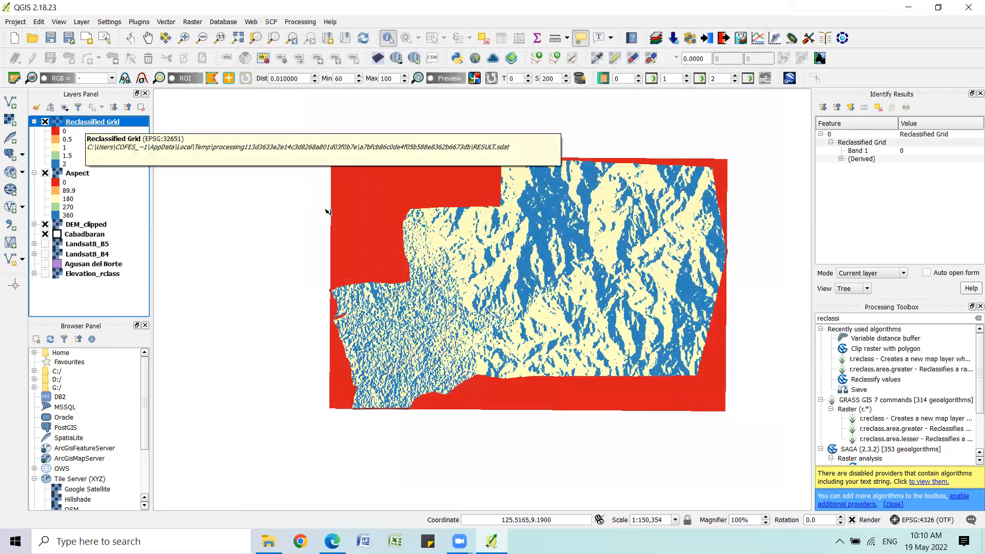
# Set 0 as the additional no data value of the Reclassified Grid layer and apply it
pyautogui.doubleClick(108, 122)
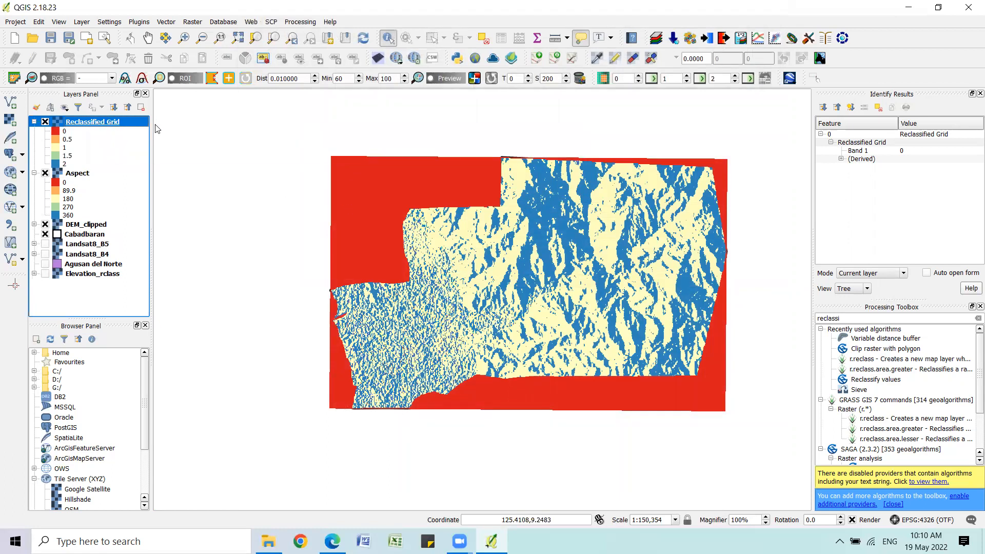
pyautogui.click(283, 64)
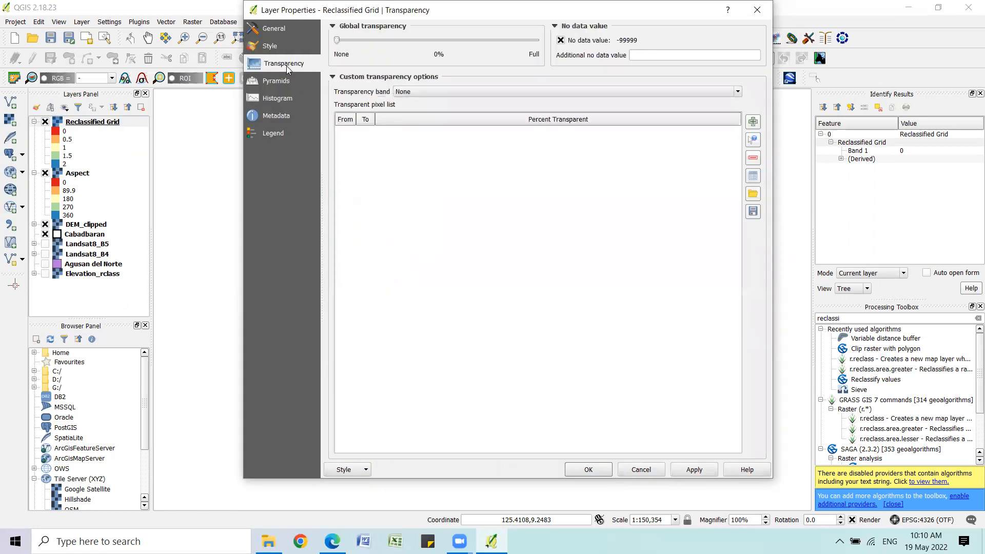
pyautogui.click(643, 55)
pyautogui.write('0')
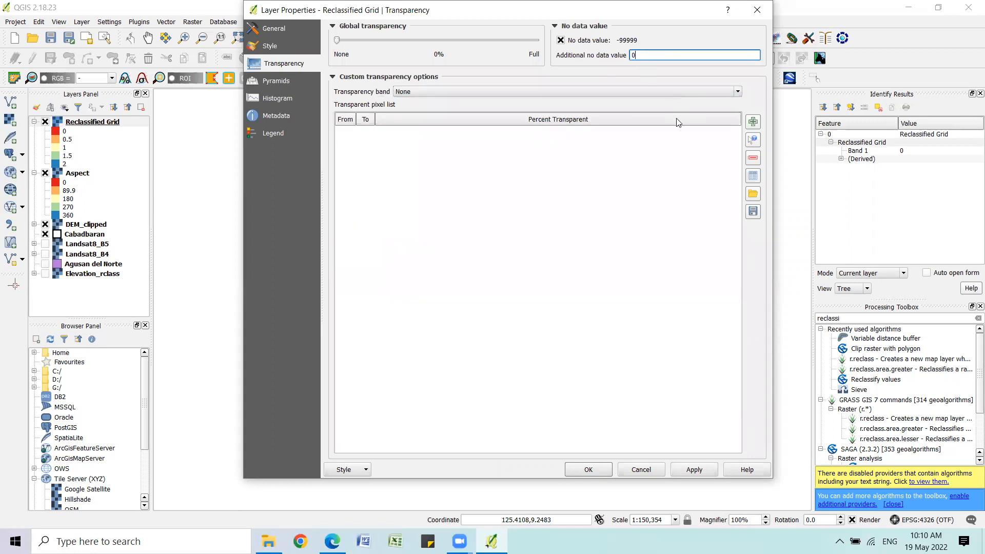
pyautogui.click(694, 469)
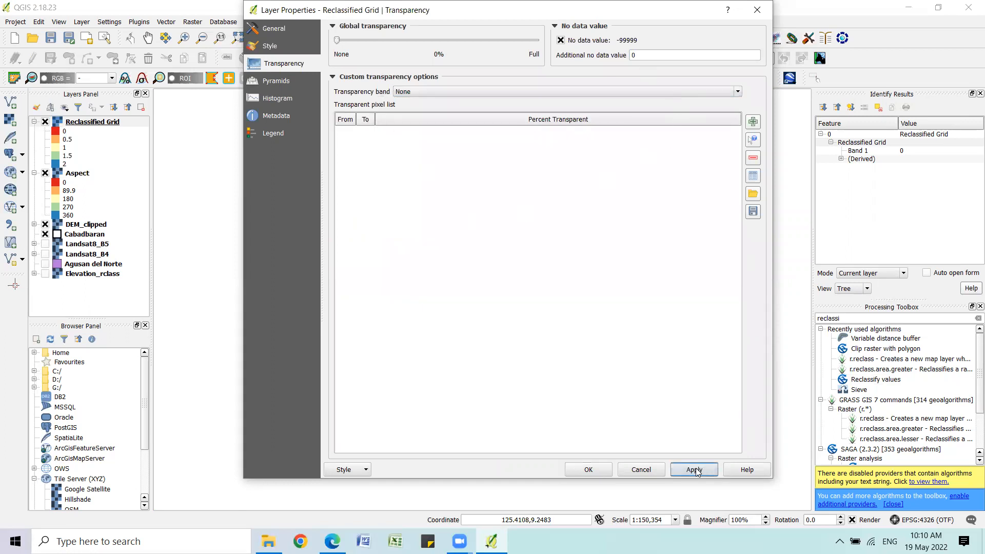
pyautogui.click(588, 469)
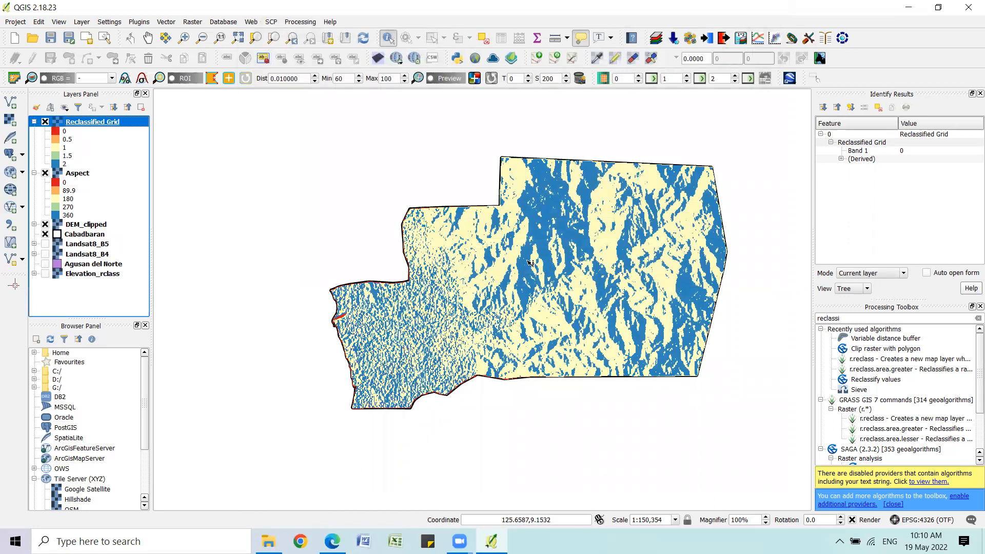
# Inspect the class patches of the Reclassified Grid up close and identify a pixel's value
pyautogui.scroll(1, 568, 229)
pyautogui.scroll(1, 571, 256)
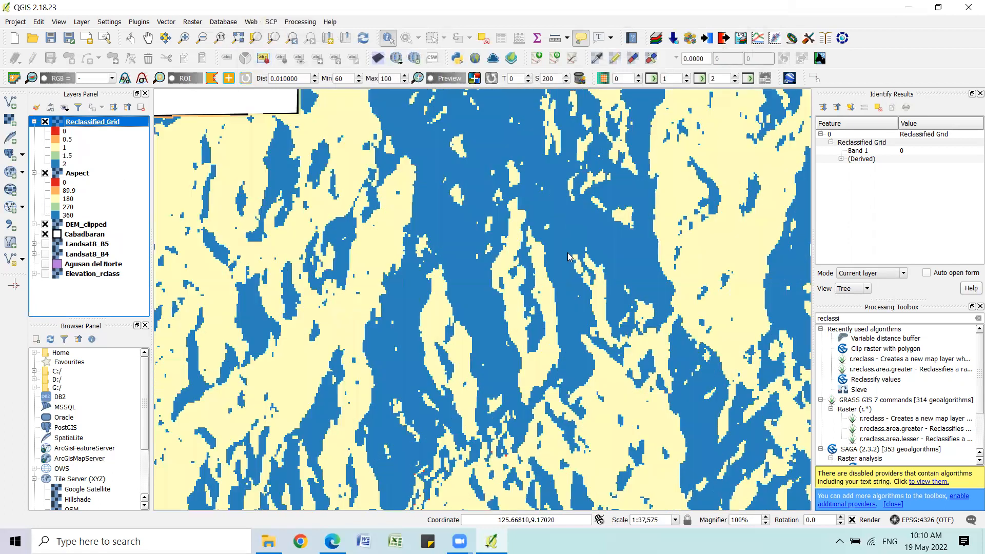
pyautogui.scroll(-1, 567, 253)
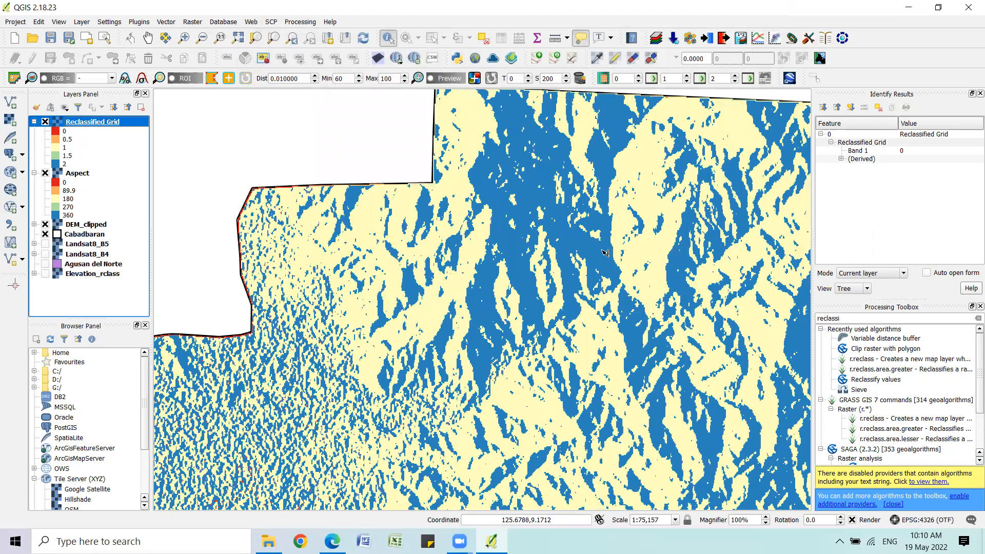
pyautogui.click(603, 255)
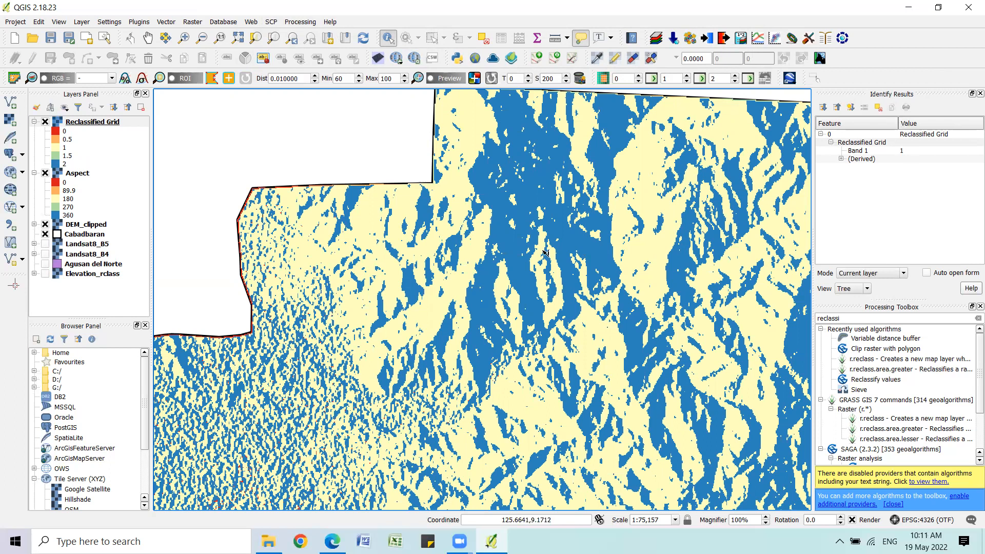
pyautogui.scroll(-1, 478, 266)
pyautogui.scroll(-1, 478, 266)
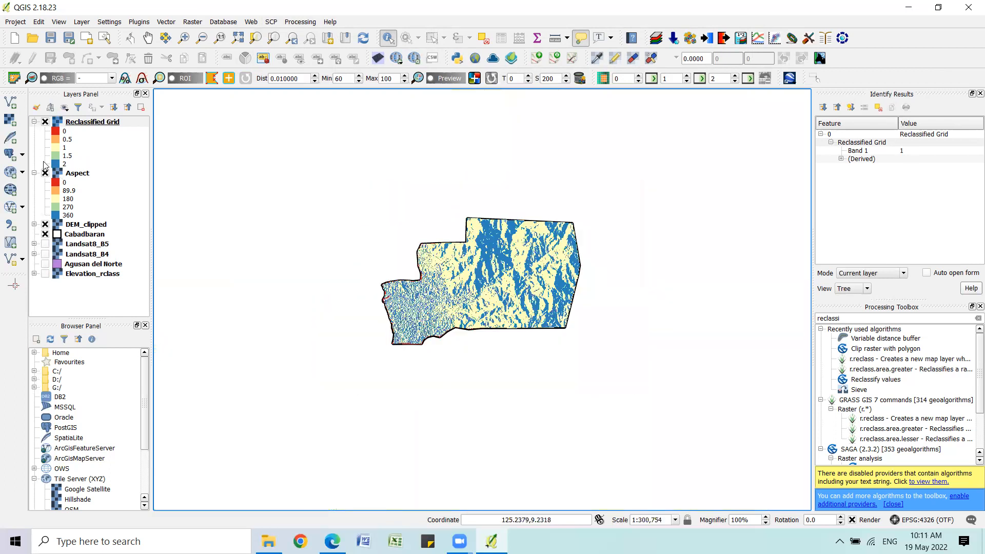
# Rename the Reclassified Grid layer as Aspect_rclass
pyautogui.rightClick(92, 122)
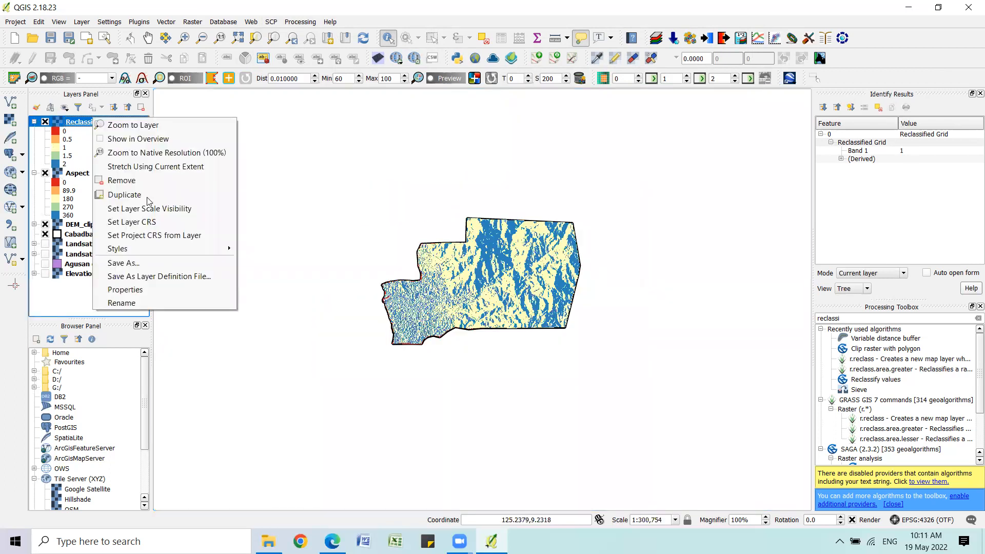
pyautogui.click(161, 304)
pyautogui.write('Aspect_rcl')
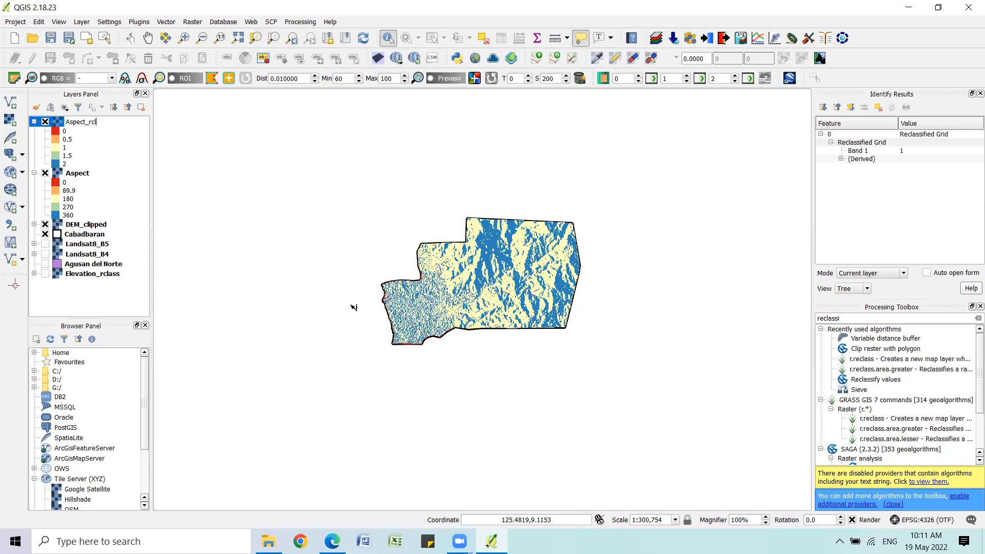
pyautogui.write('ass')
pyautogui.press('Return')
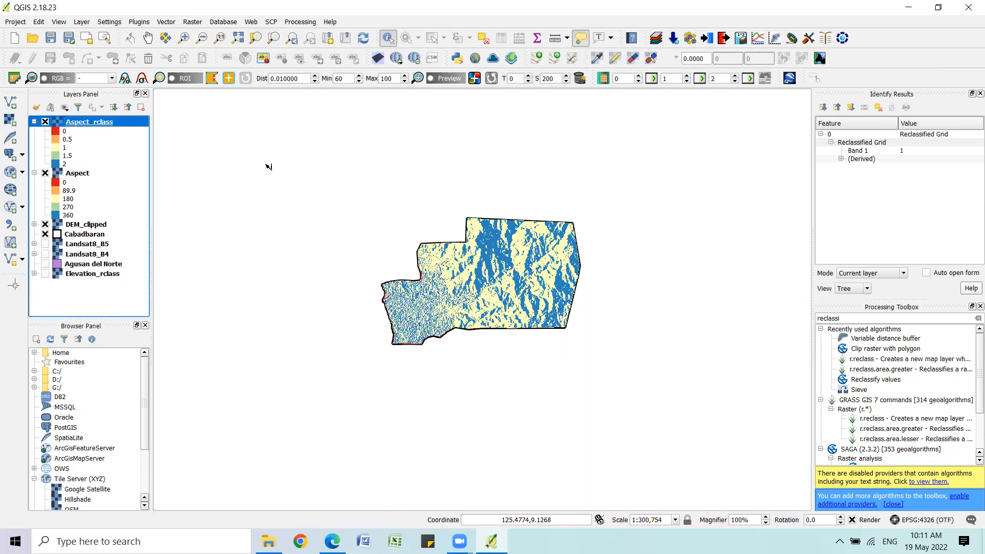
# Hide and collapse Aspect_rclass and Aspect, and move Aspect_rclass below Elevation_rclass in the layer order
pyautogui.click(45, 122)
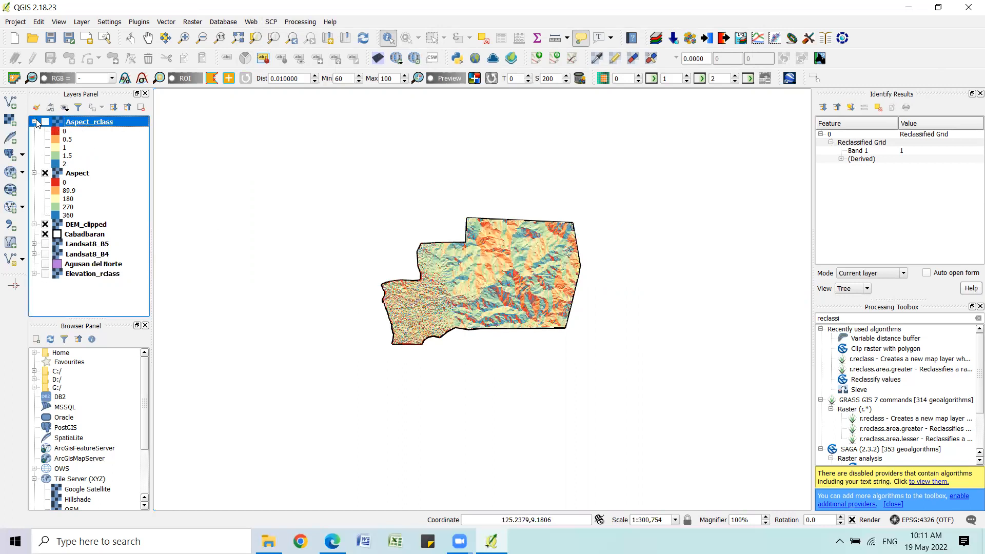
pyautogui.click(33, 122)
pyautogui.moveTo(85, 125); pyautogui.dragTo(83, 256)
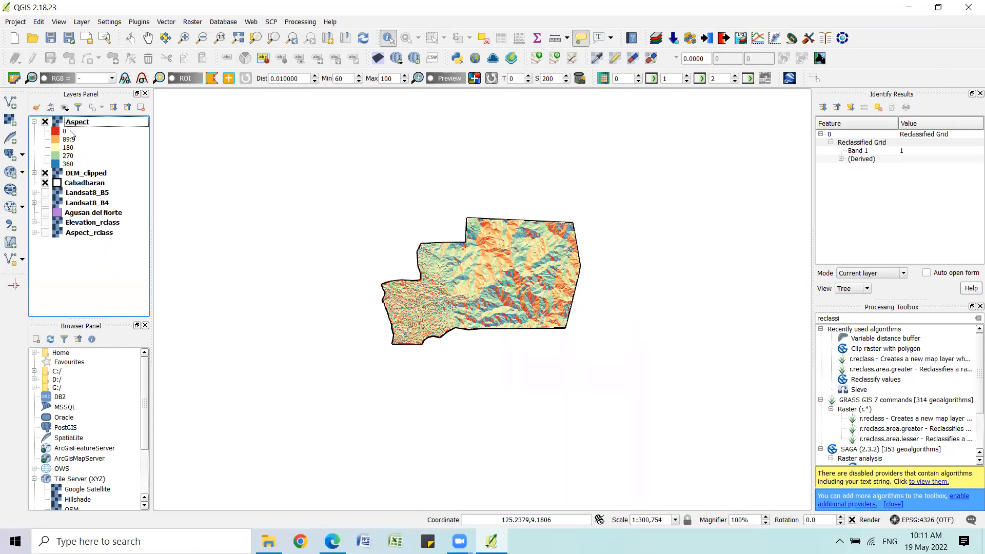
pyautogui.click(46, 122)
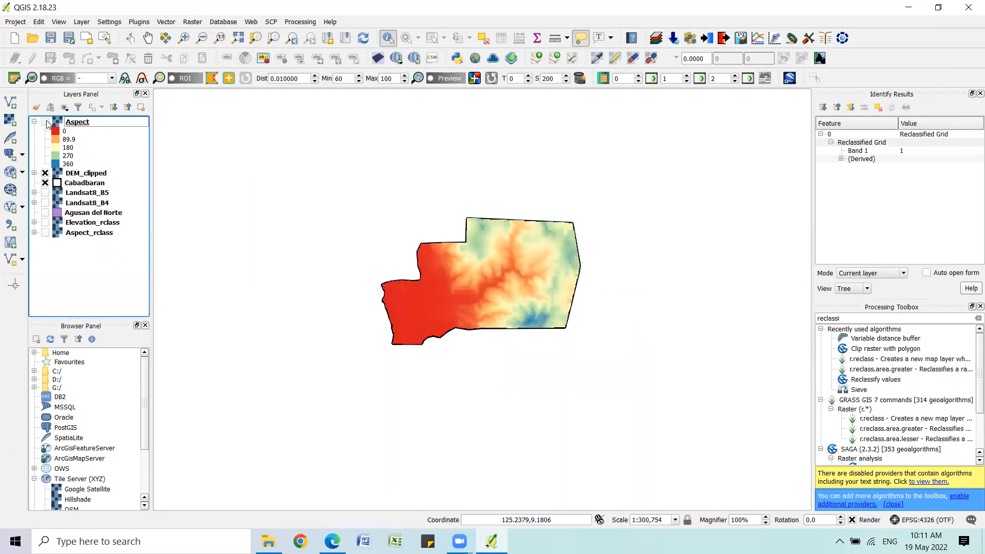
pyautogui.click(34, 121)
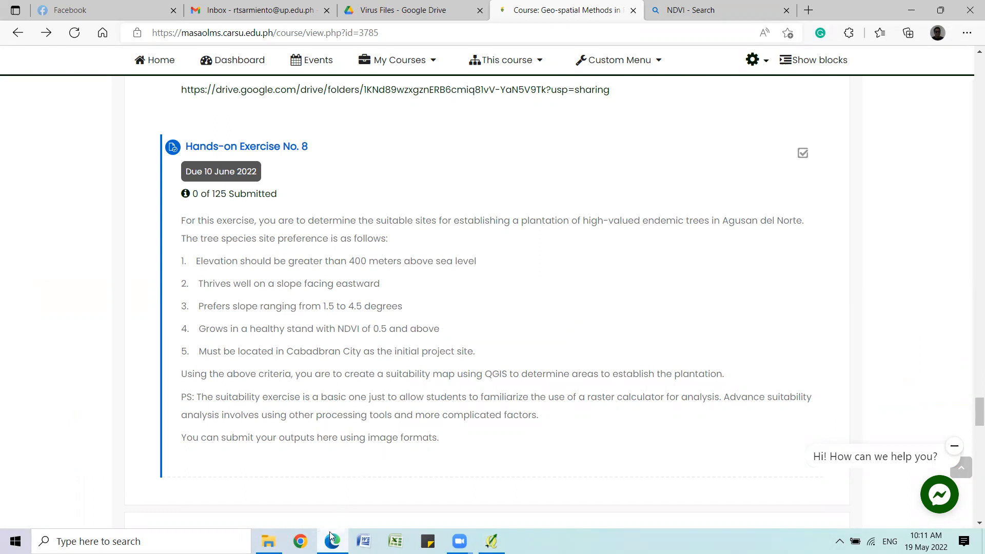
# Review the slope criterion of Hands-on Exercise No. 8 in the browser, and return to QGIS
pyautogui.moveTo(330, 532)
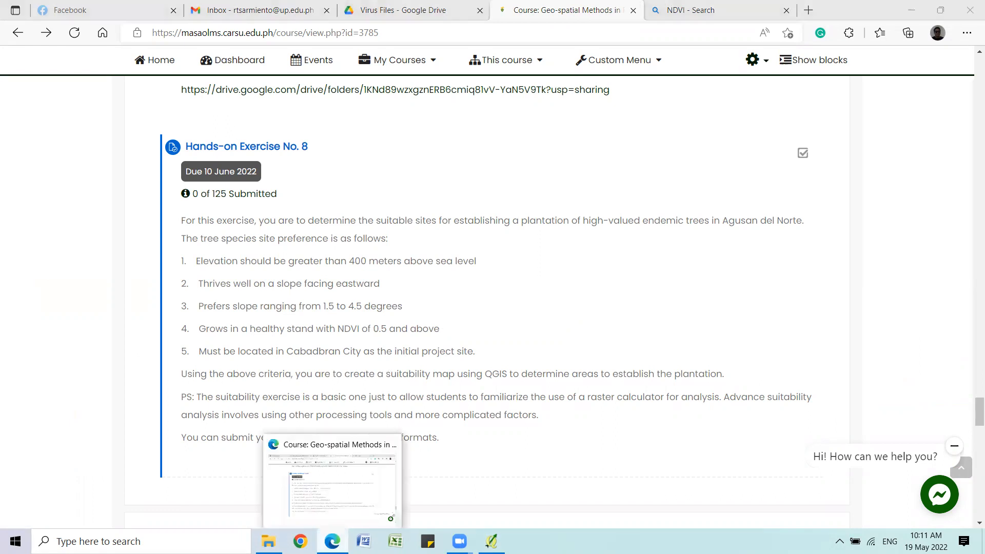
pyautogui.click(492, 542)
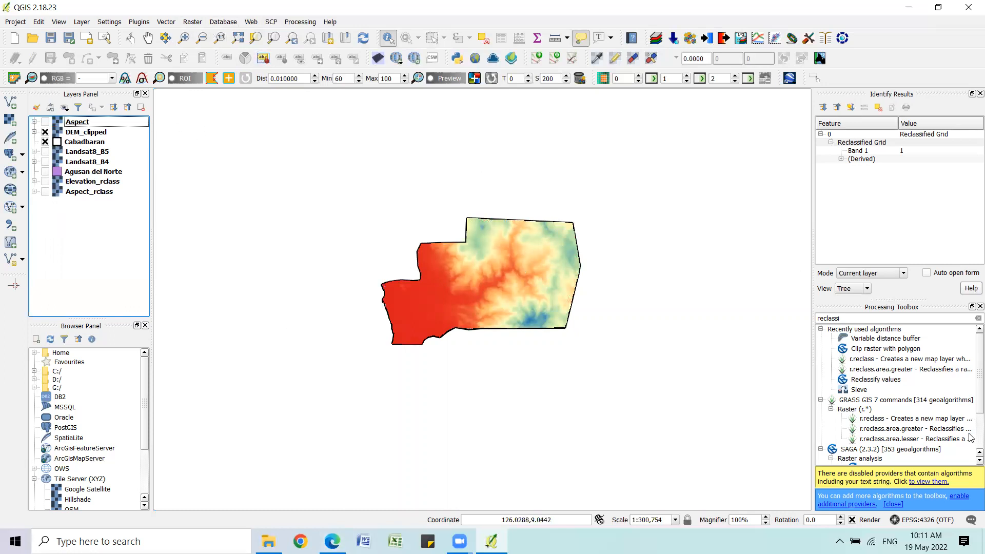
pyautogui.doubleClick(893, 380)
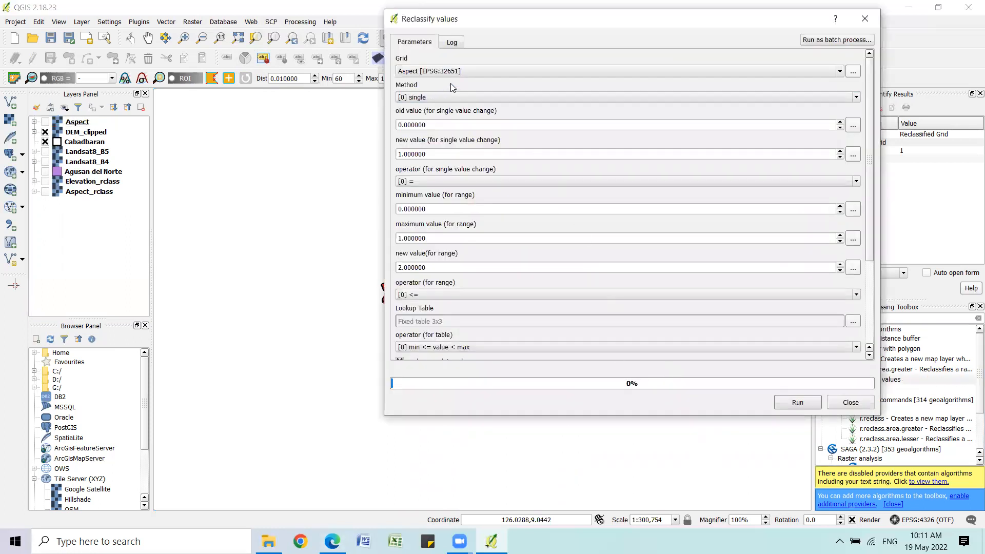
pyautogui.click(467, 72)
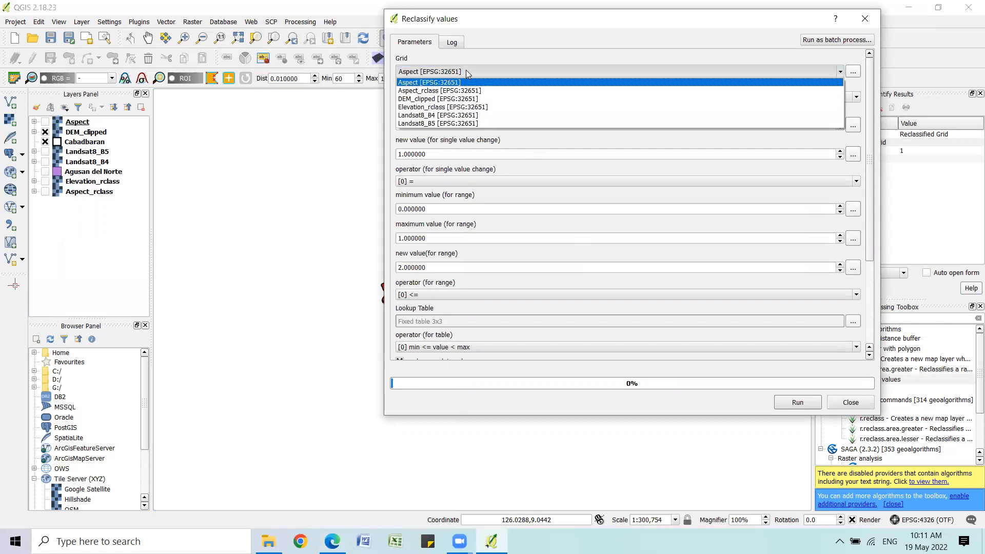
pyautogui.click(333, 6)
pyautogui.click(865, 18)
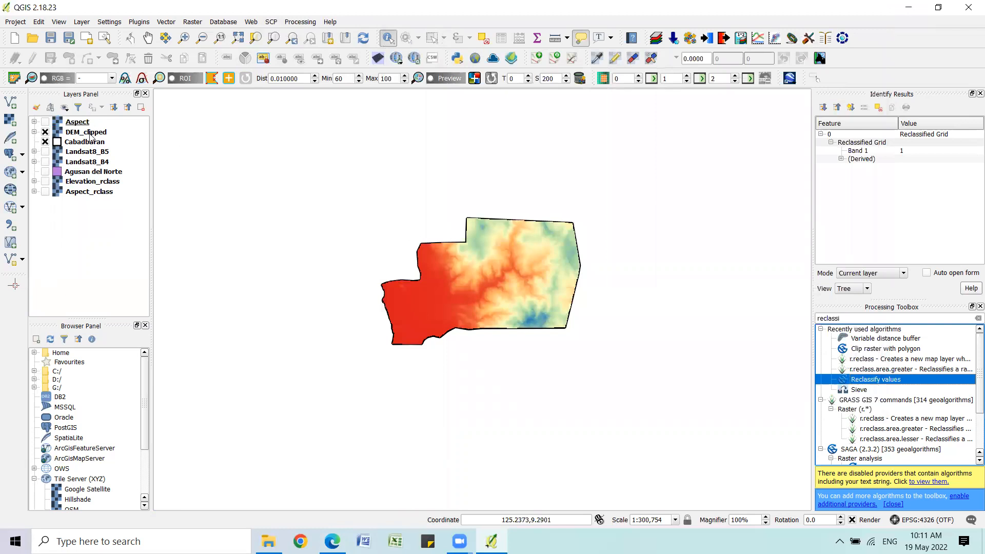
# Set up a DEM terrain model with DEM_clipped as input and Slope in the New Outputs folder as the GeoTIFF output
pyautogui.click(192, 21)
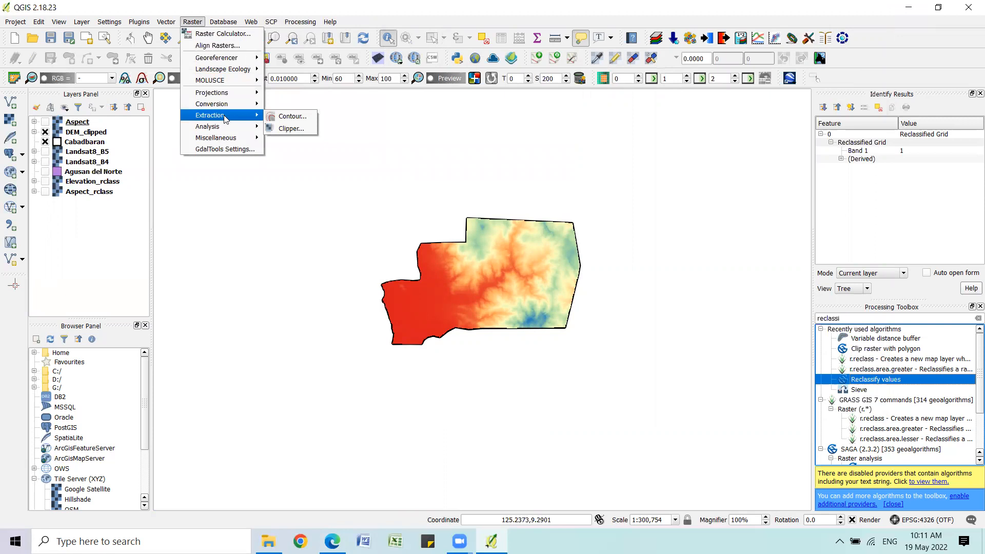
pyautogui.moveTo(226, 128)
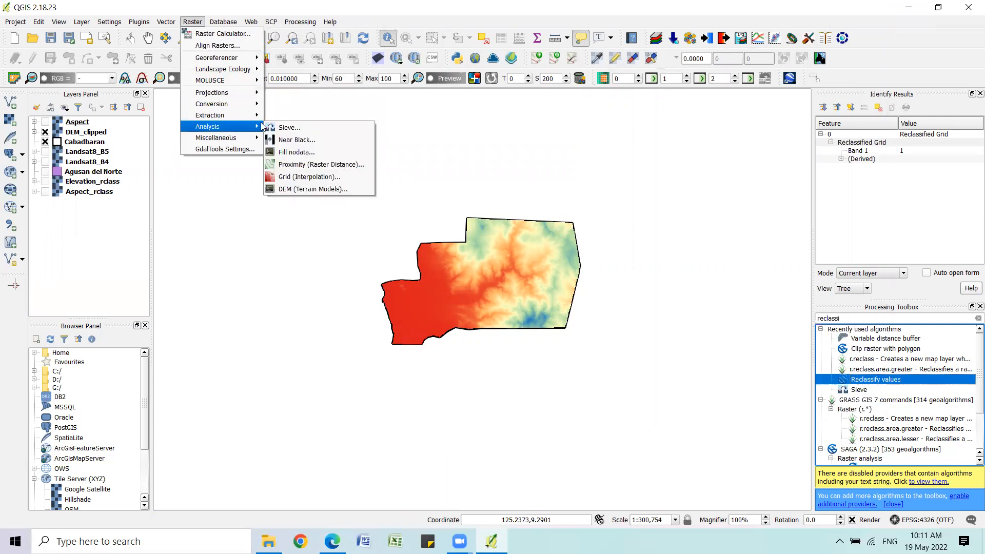
pyautogui.click(315, 189)
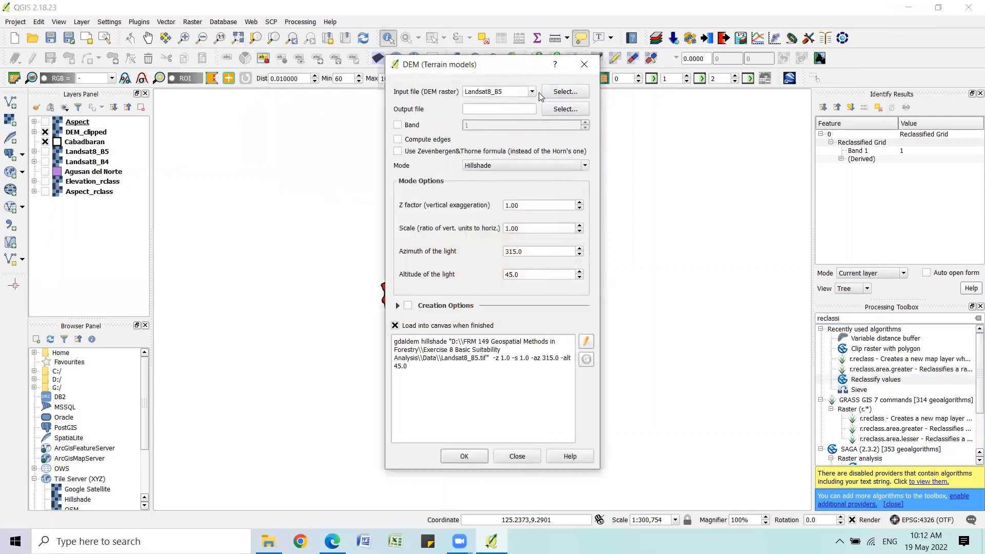
pyautogui.click(528, 91)
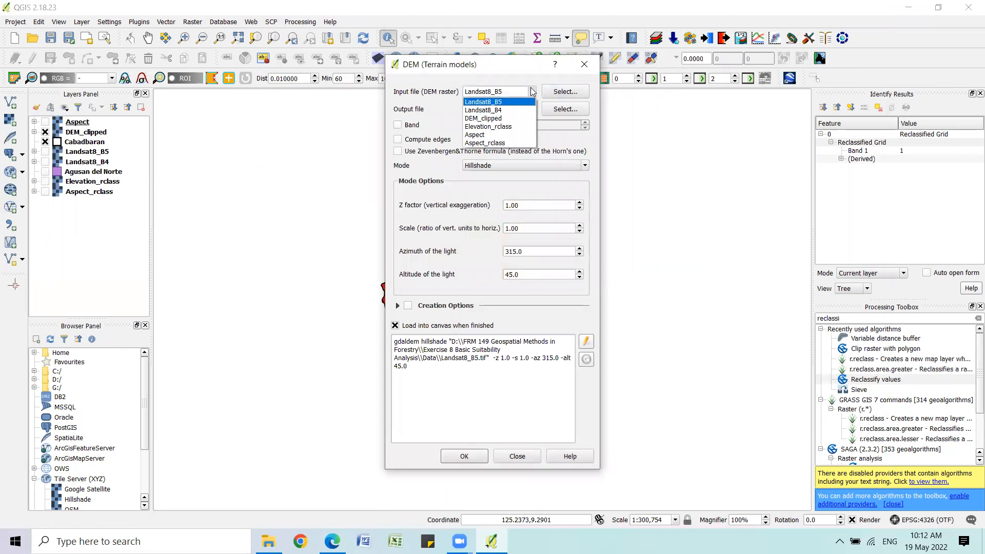
pyautogui.click(518, 119)
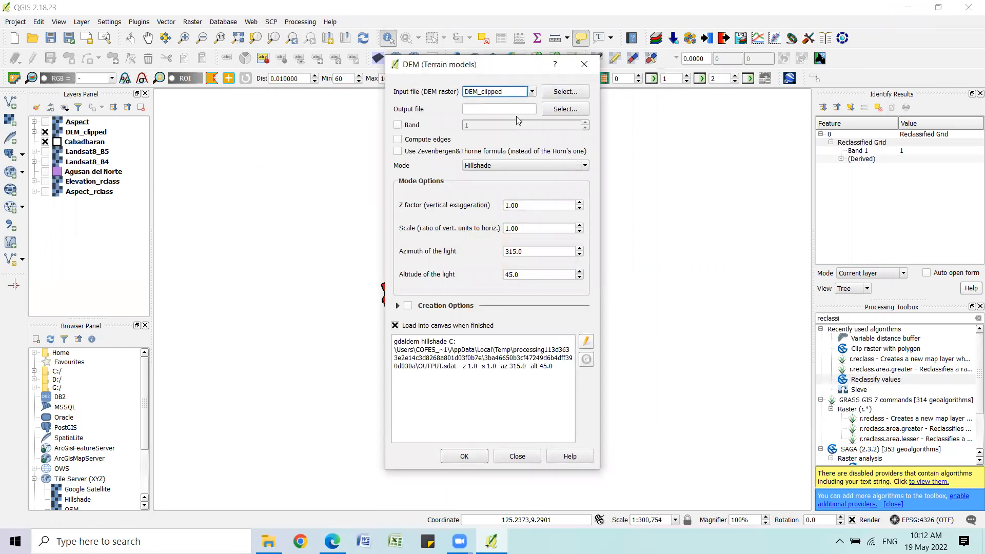
pyautogui.click(565, 109)
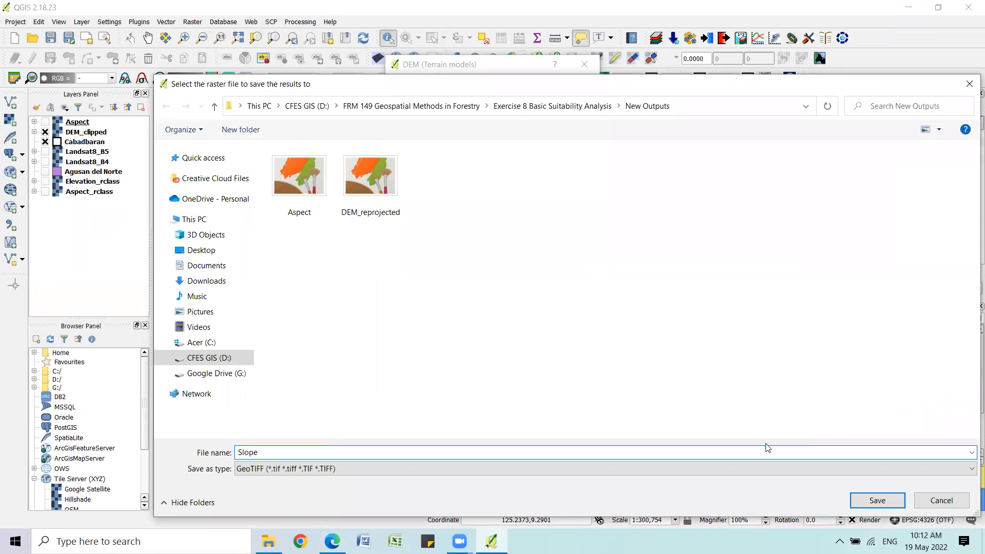
pyautogui.click(878, 500)
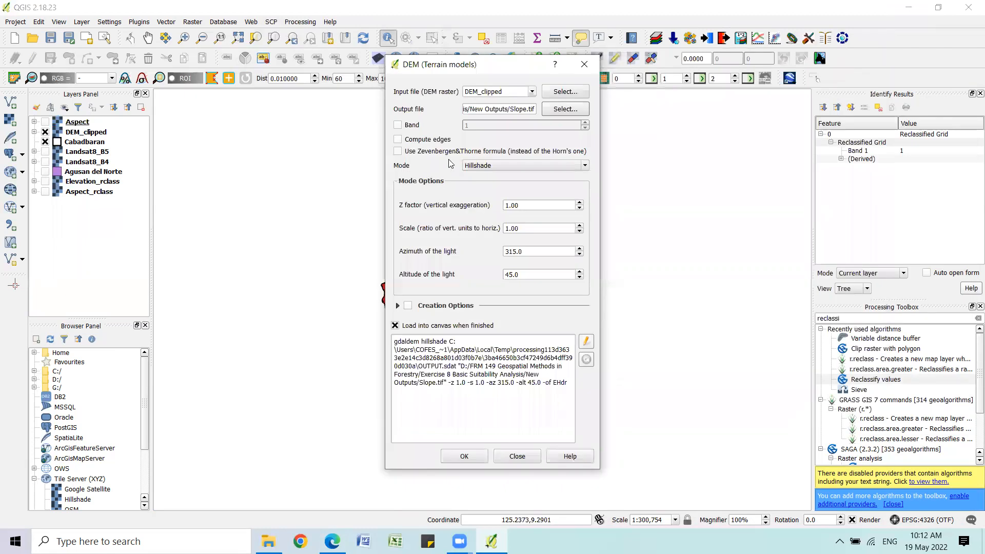
# Choose Slope mode in degrees, checking the exercise's slope criterion in the browser, and generate the slope raster
pyautogui.click(510, 164)
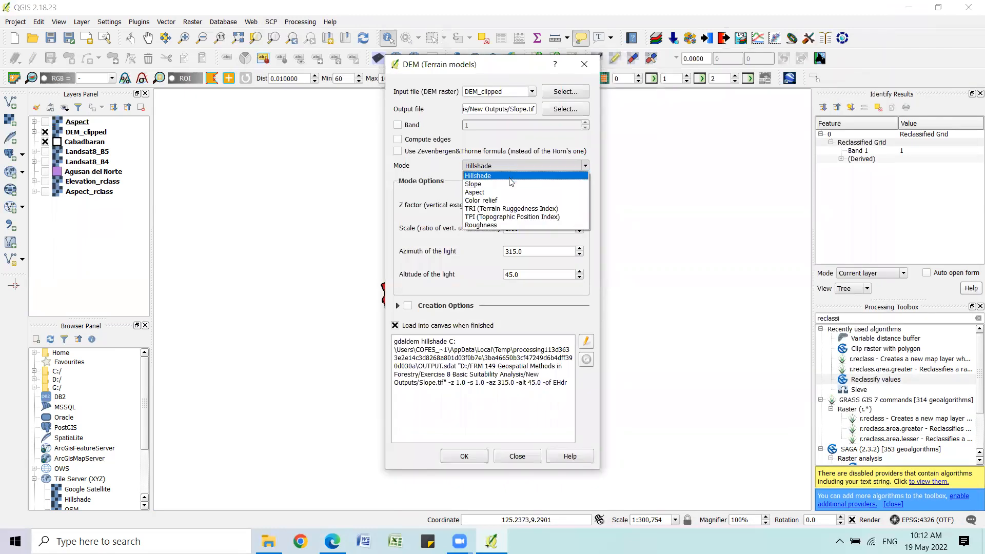
pyautogui.click(510, 183)
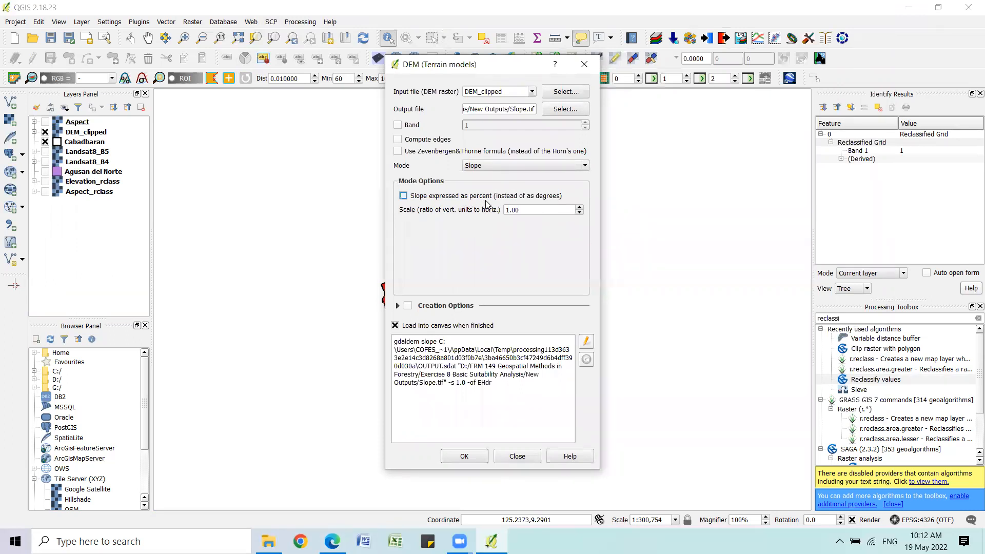
pyautogui.click(333, 542)
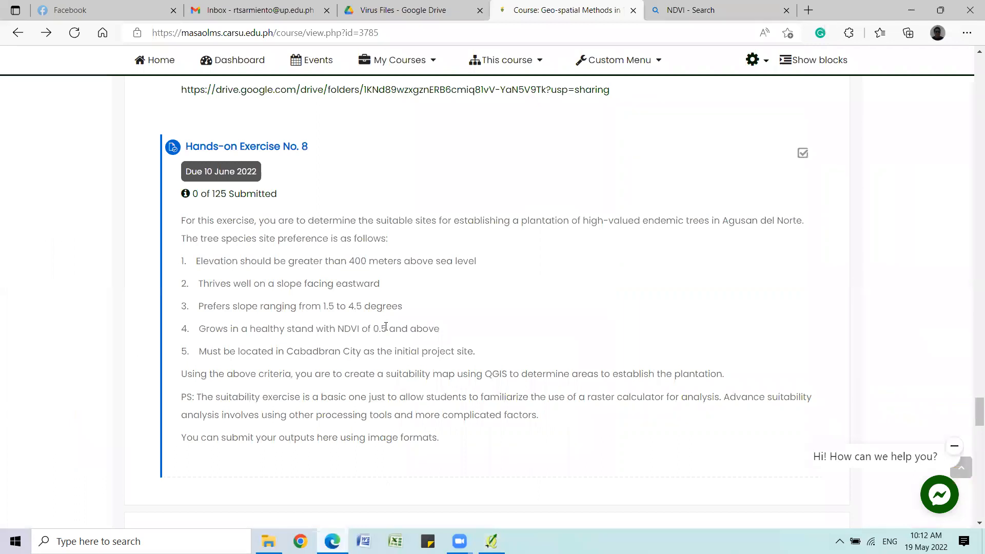
pyautogui.click(333, 542)
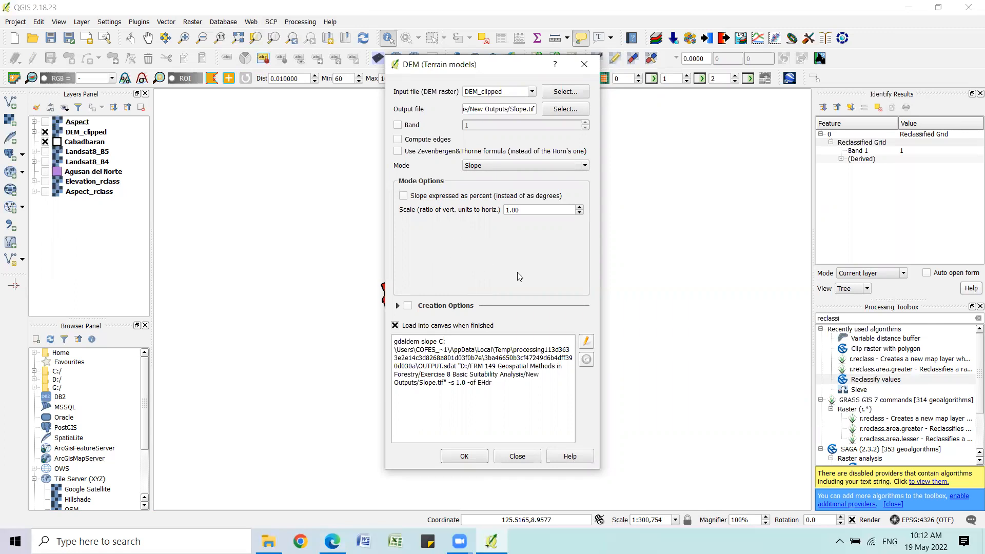
pyautogui.click(464, 456)
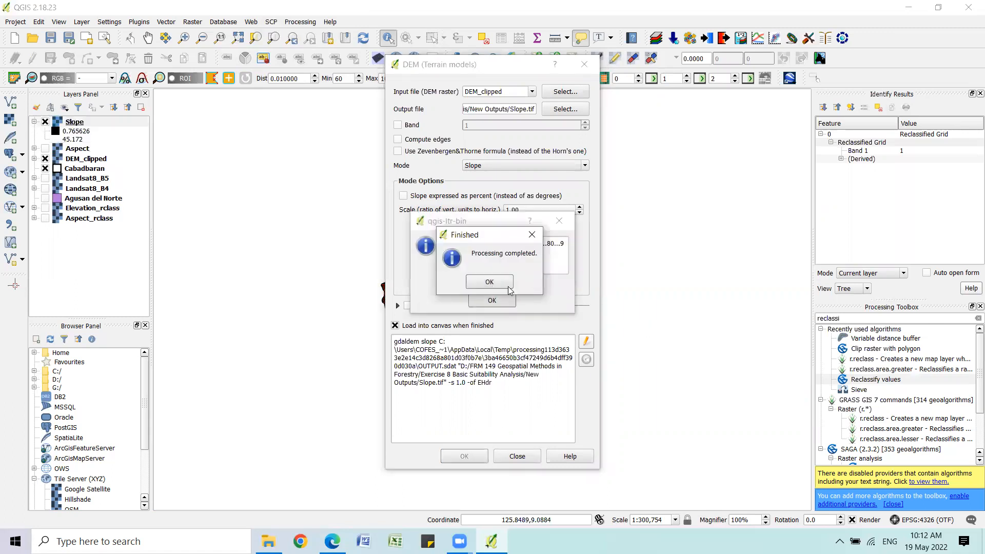
pyautogui.click(490, 282)
pyautogui.click(492, 300)
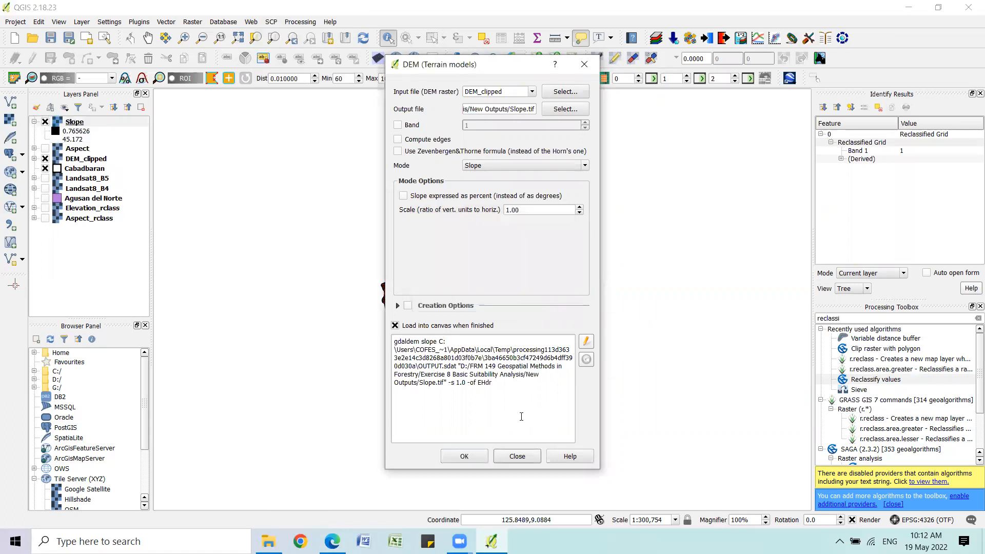
pyautogui.click(518, 456)
# Inspect the new Slope raster up close, around its northwestern part, and return to the whole Cabadbaran extent
pyautogui.scroll(1, 513, 277)
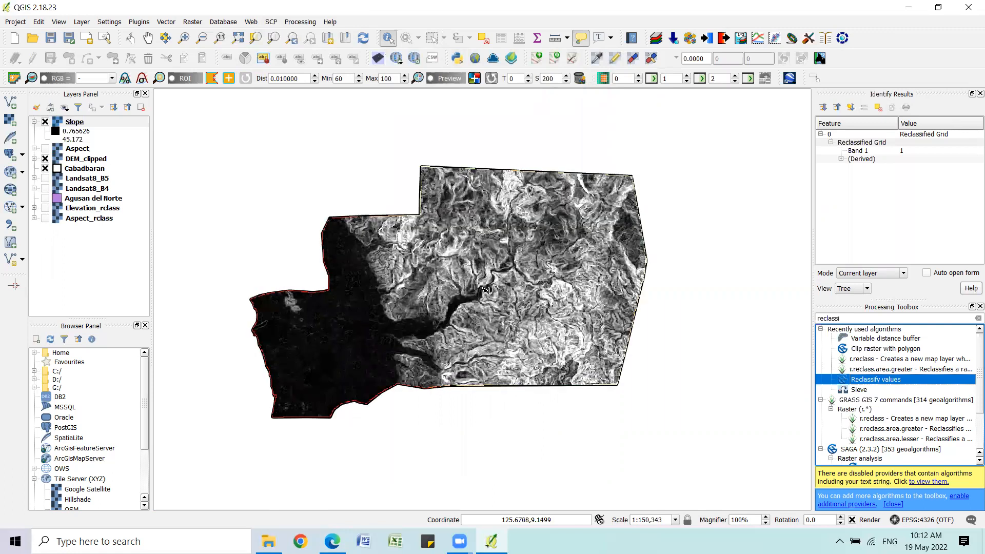
pyautogui.scroll(1, 486, 290)
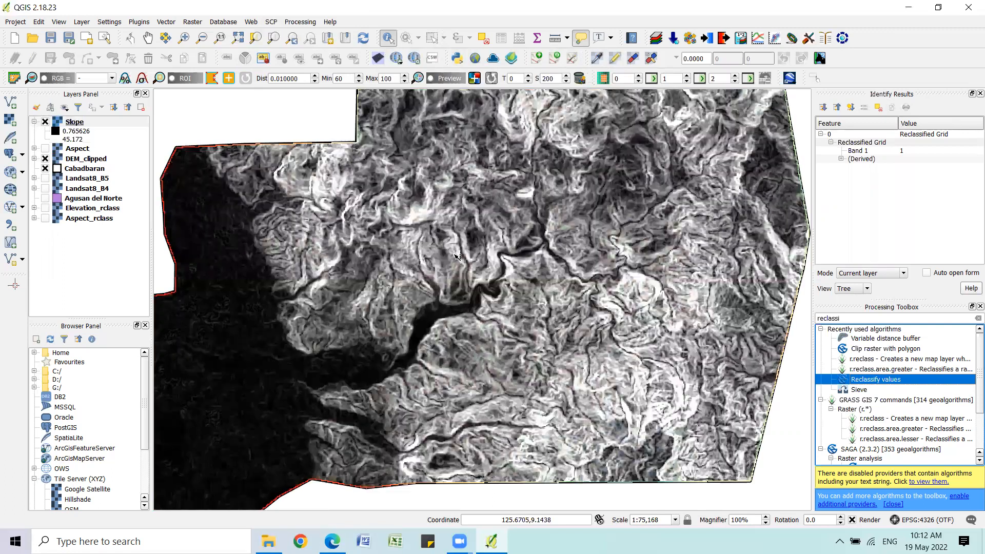
pyautogui.scroll(-1, 486, 271)
pyautogui.scroll(1, 398, 230)
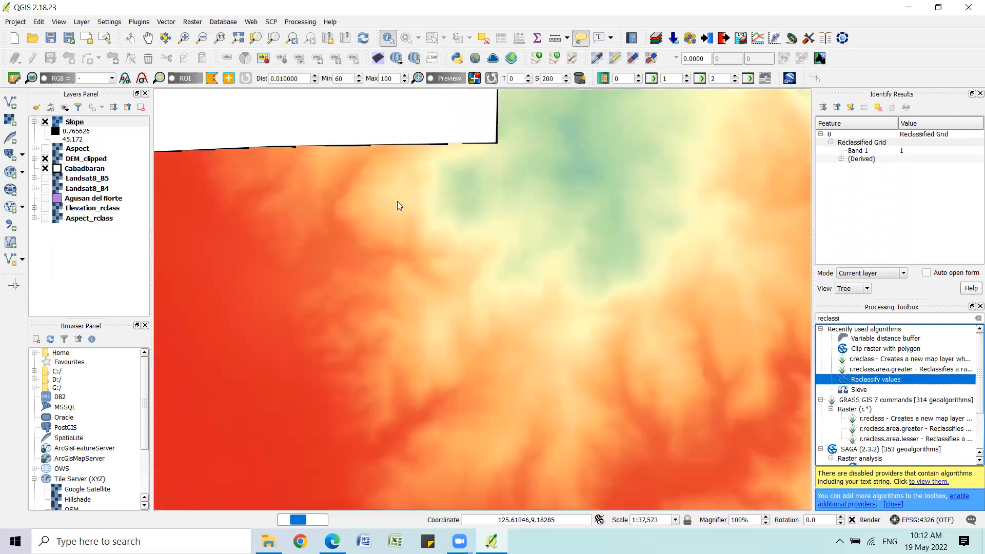
pyautogui.scroll(1, 529, 209)
pyautogui.scroll(-2, 534, 218)
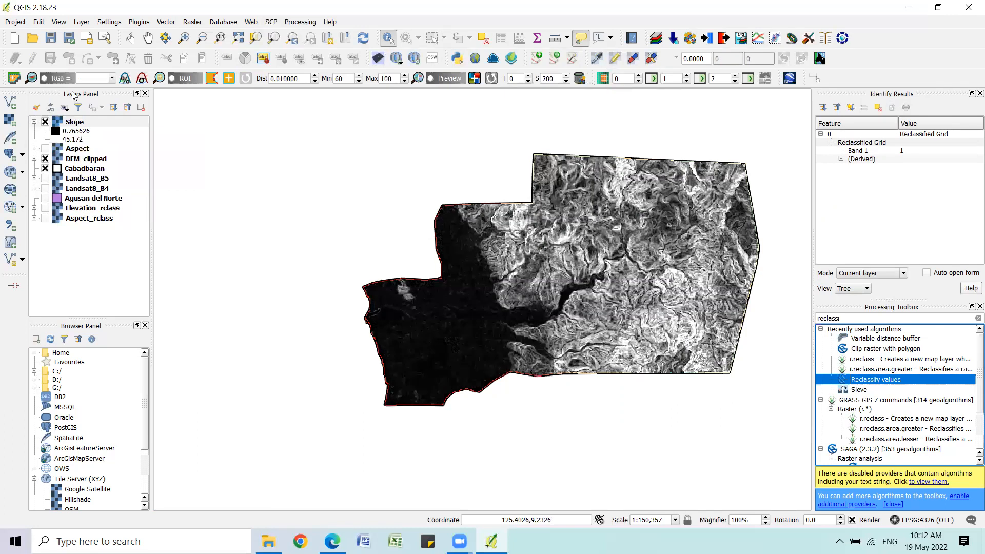
# Style the Slope layer as Singleband pseudocolor with the Spectral ramp, using the loaded full min / max values
pyautogui.doubleClick(75, 121)
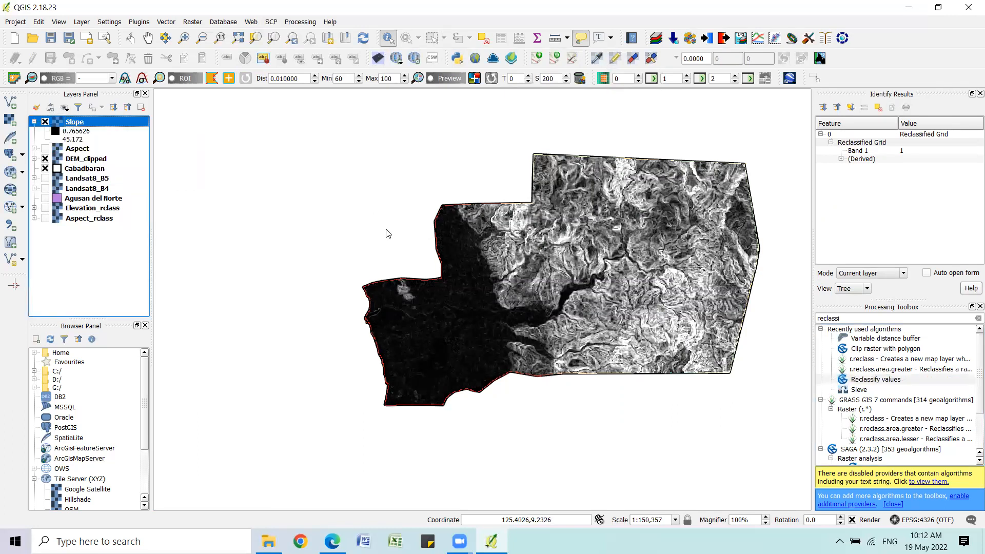
pyautogui.click(281, 46)
pyautogui.click(453, 49)
pyautogui.click(441, 85)
pyautogui.click(354, 94)
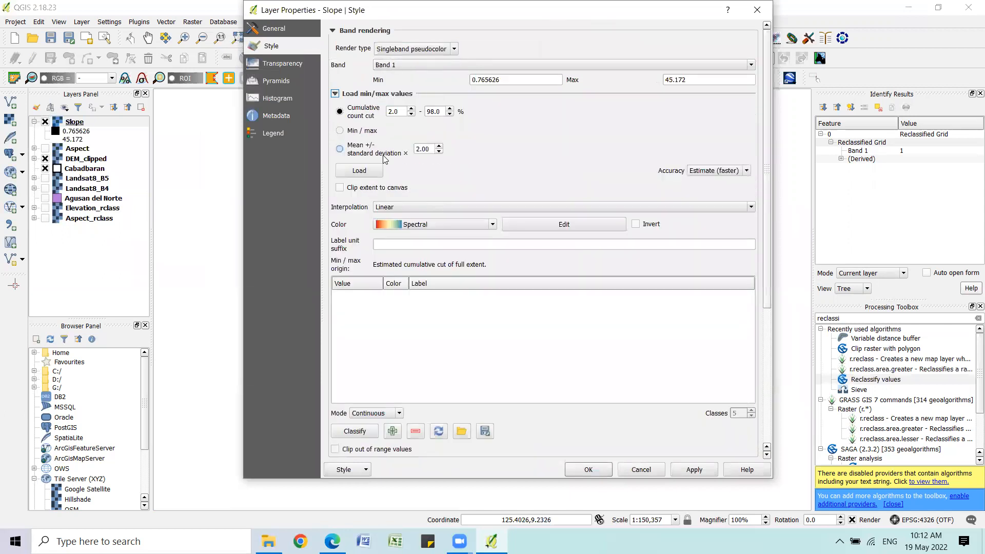
pyautogui.click(368, 131)
pyautogui.click(359, 171)
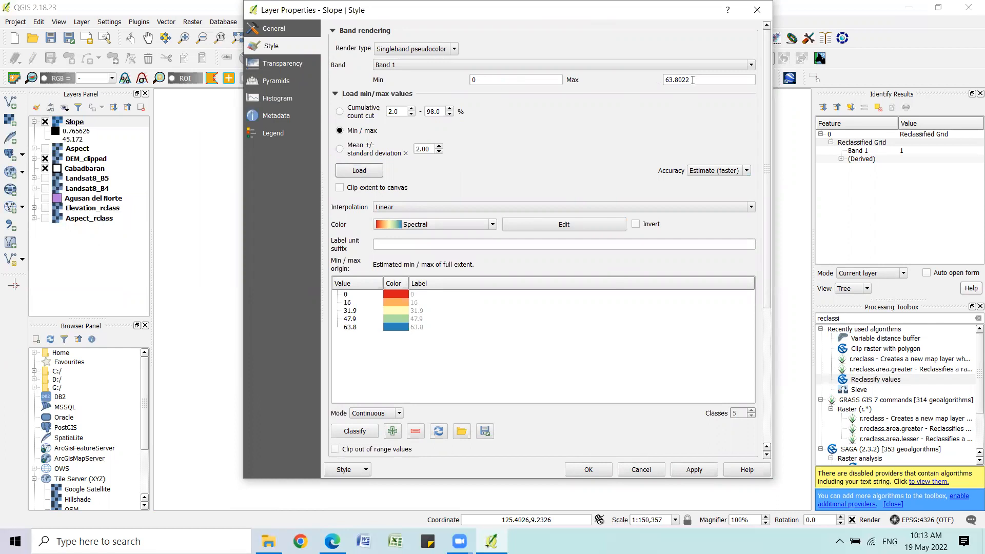
pyautogui.click(694, 469)
pyautogui.click(621, 471)
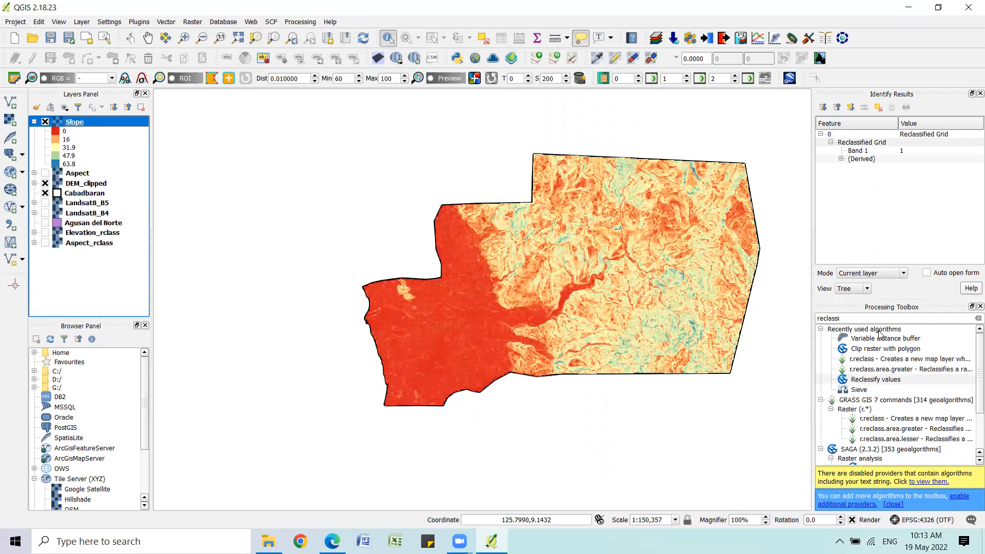
# Set up Reclassify values on the Slope grid with the table-based method, and open its lookup table widened to show every column
pyautogui.doubleClick(872, 380)
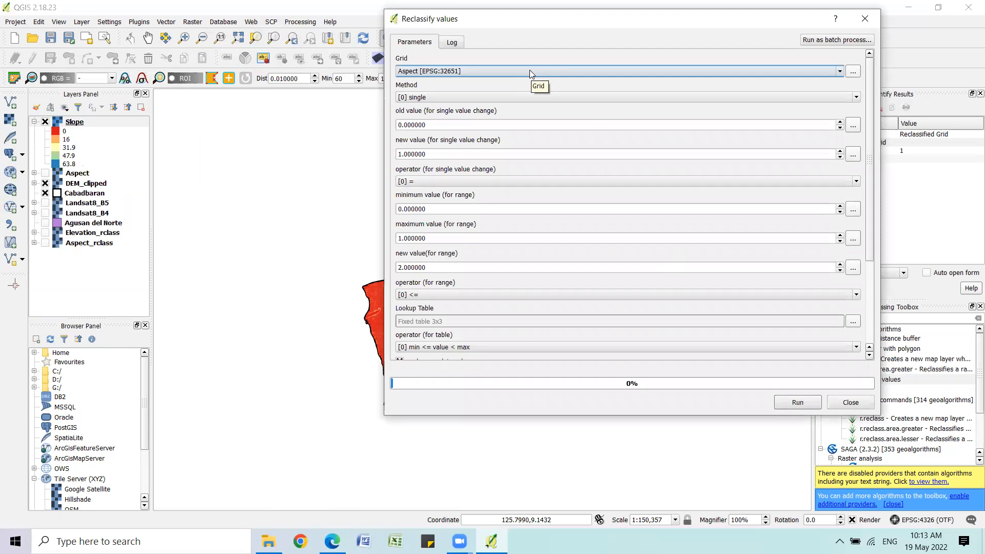
pyautogui.click(530, 71)
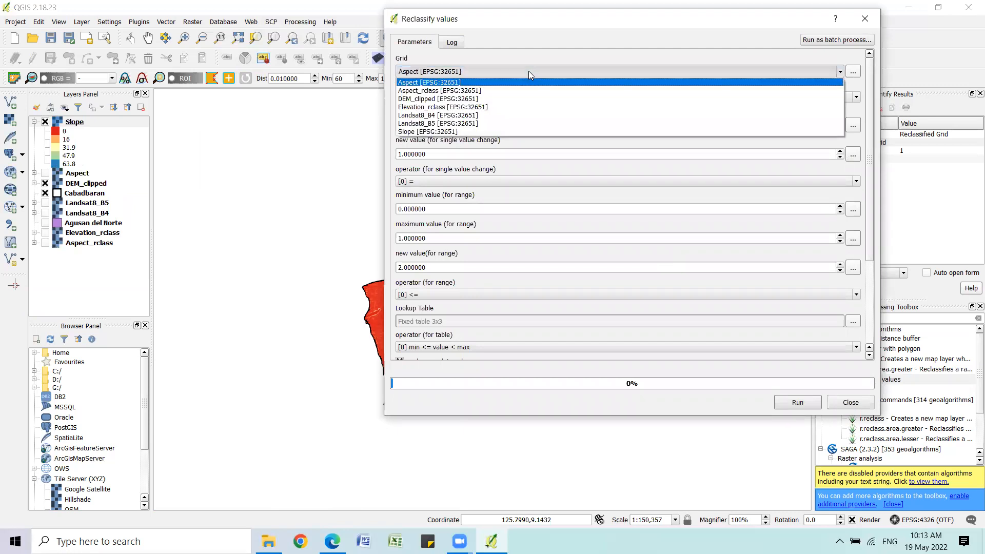
pyautogui.click(522, 131)
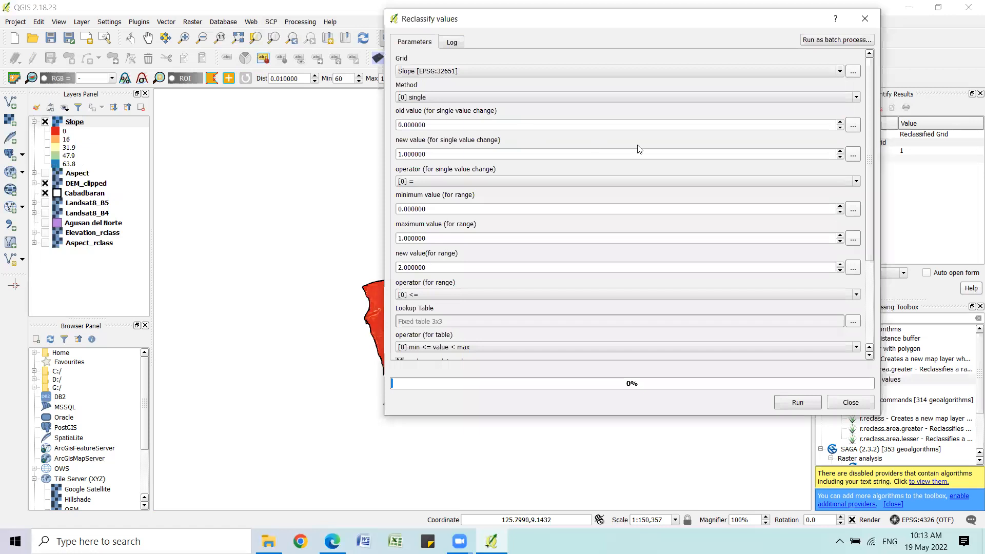
pyautogui.click(499, 97)
pyautogui.click(496, 126)
pyautogui.moveTo(871, 135); pyautogui.dragTo(866, 325)
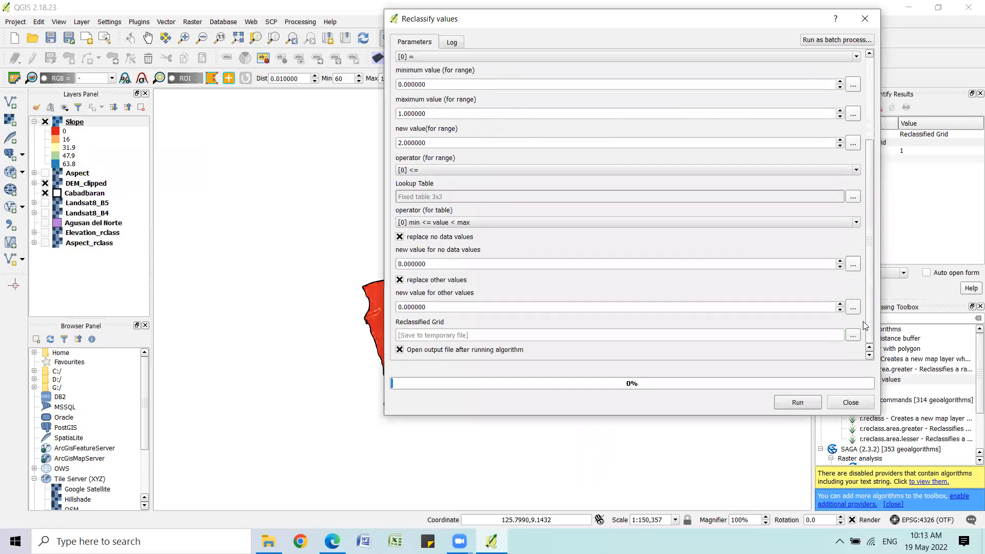
pyautogui.click(853, 198)
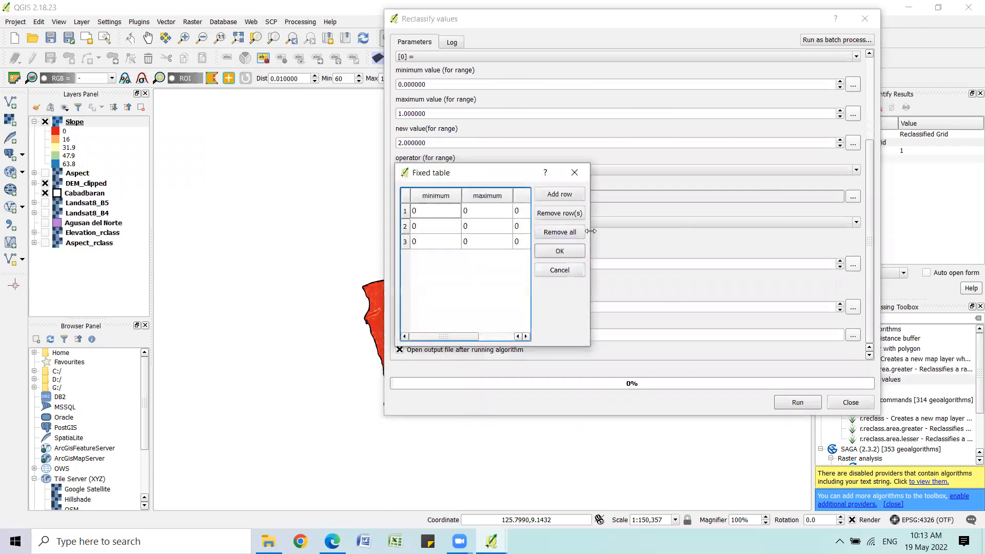
pyautogui.moveTo(591, 231); pyautogui.dragTo(679, 243)
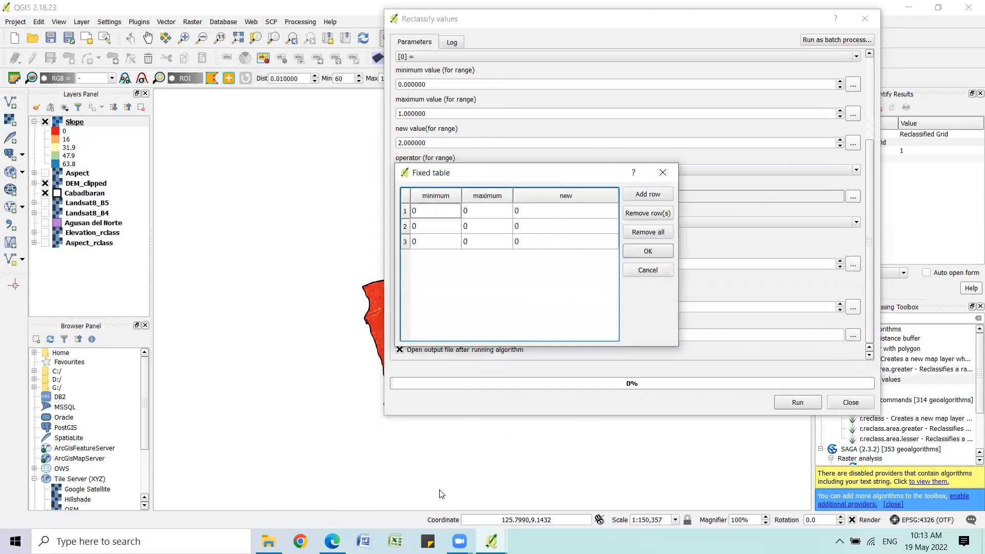
# Check the preferred slope range in Hands-on Exercise No. 8 in the browser, and return to the QGIS lookup table
pyautogui.moveTo(332, 542)
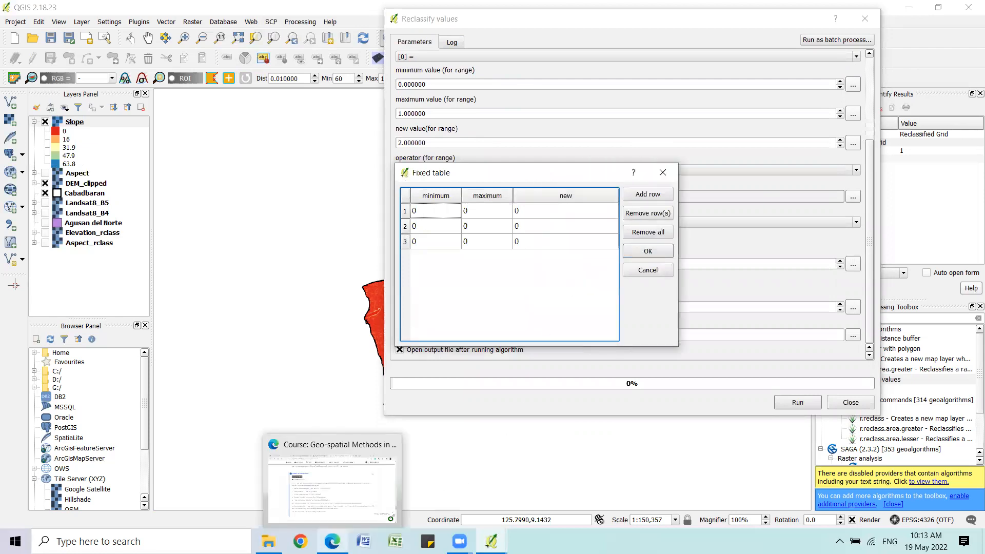
pyautogui.click(338, 484)
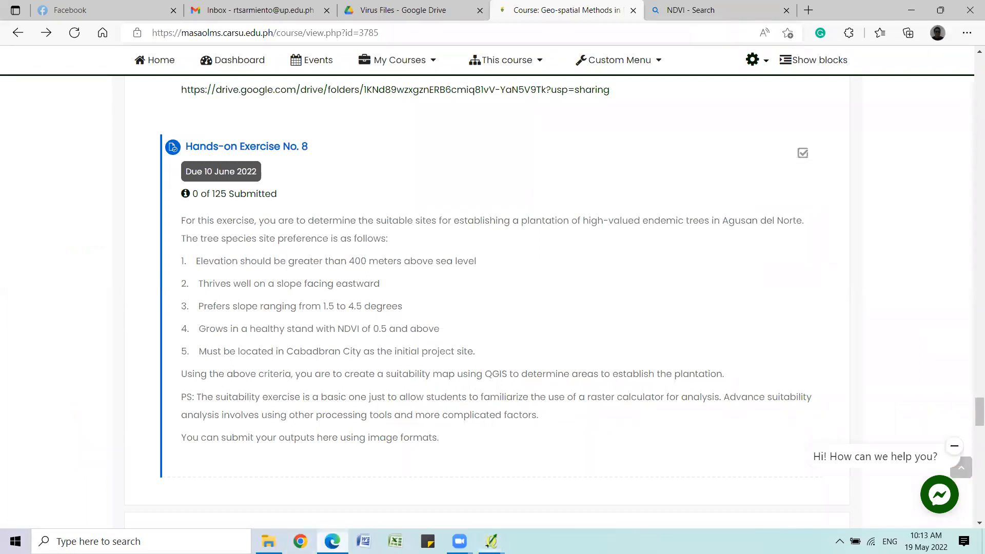
pyautogui.click(332, 542)
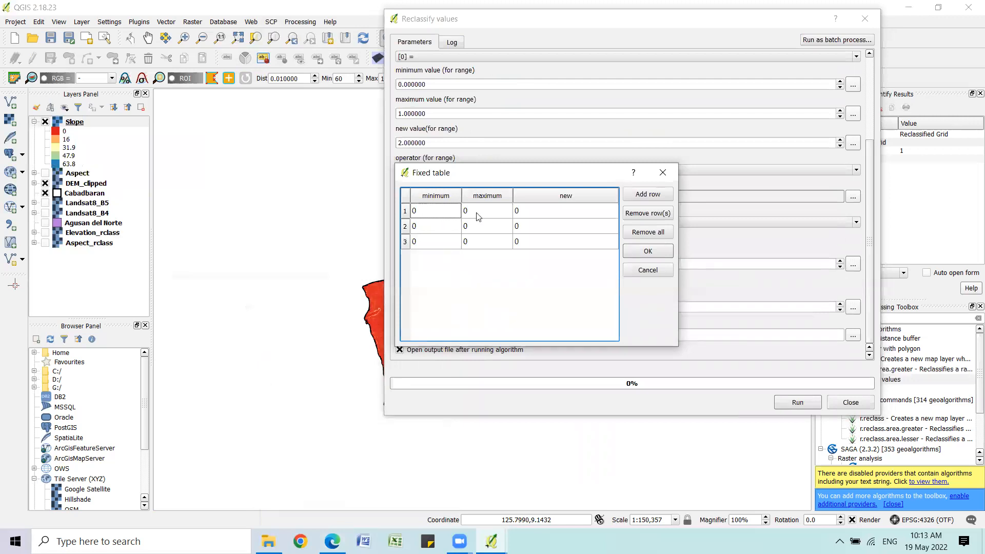
# Fill the first lookup table row with maximum 1.49 and new value 1, keeping its minimum at 0
pyautogui.click(445, 212)
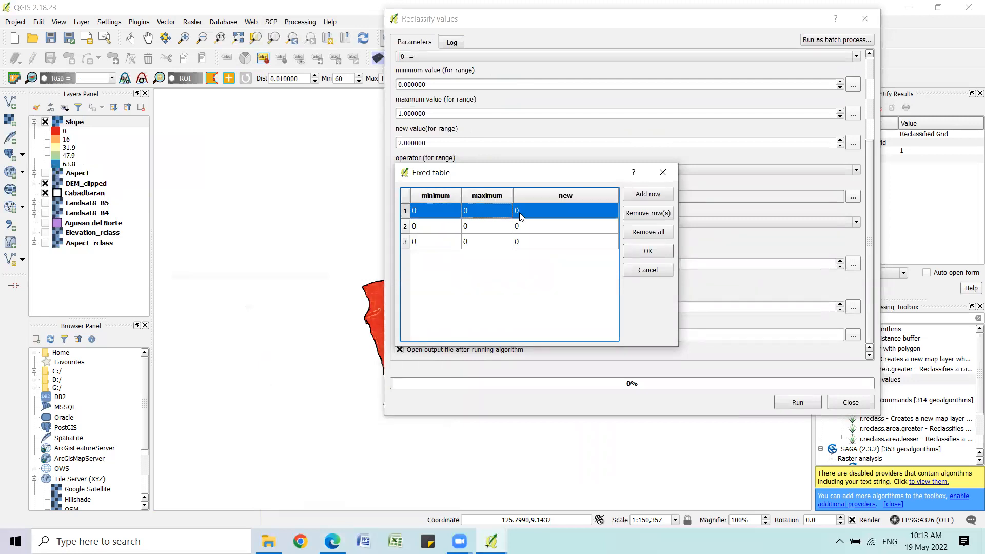
pyautogui.write('1.49')
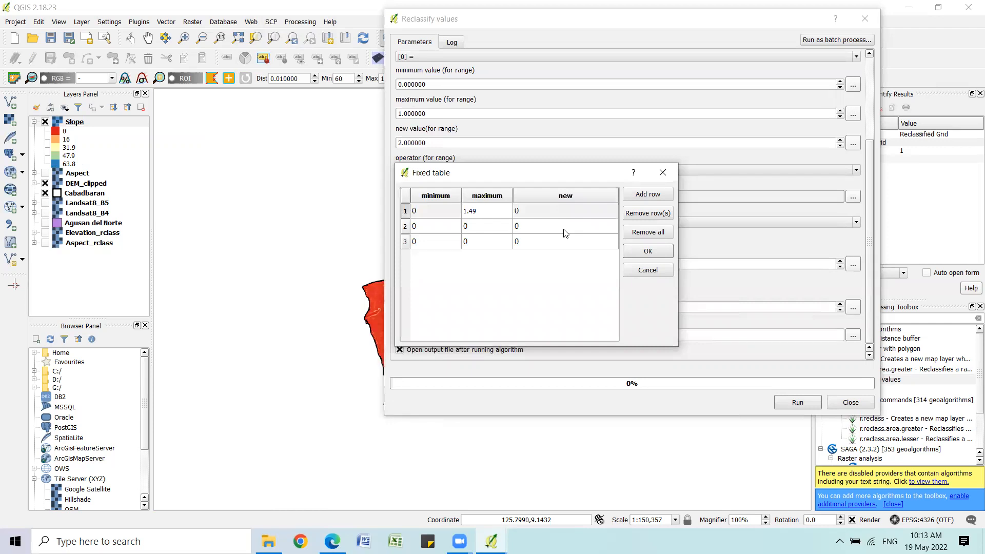
pyautogui.click(569, 215)
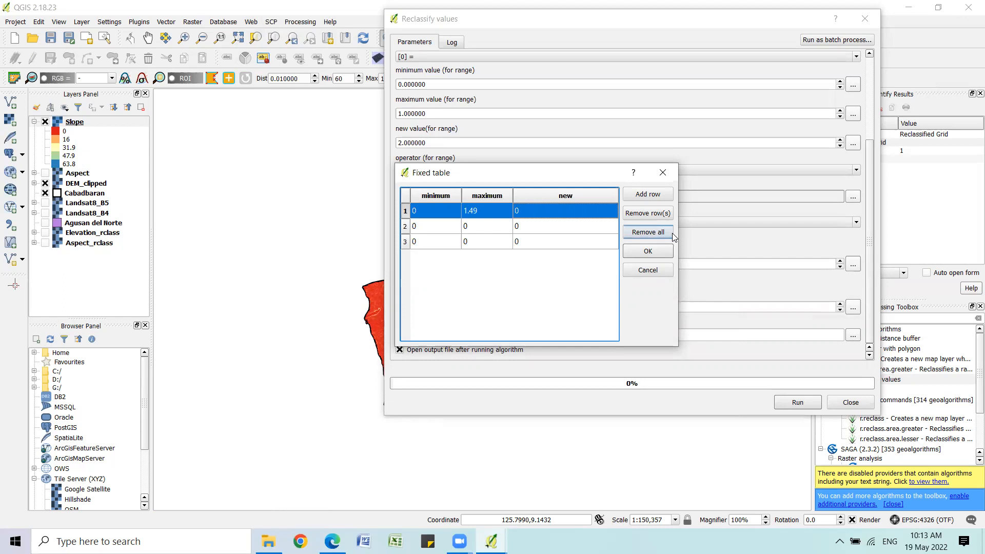
pyautogui.write('1')
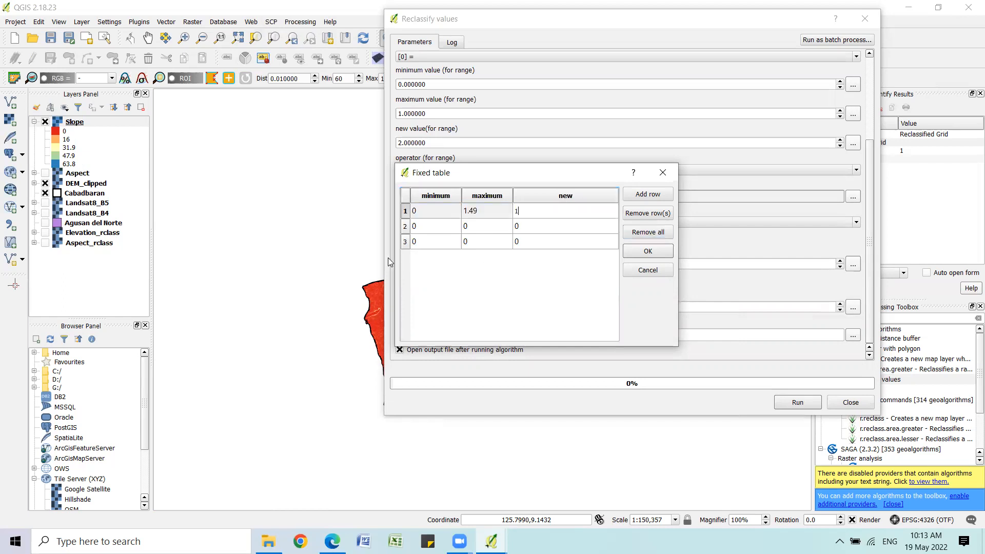
pyautogui.click(437, 230)
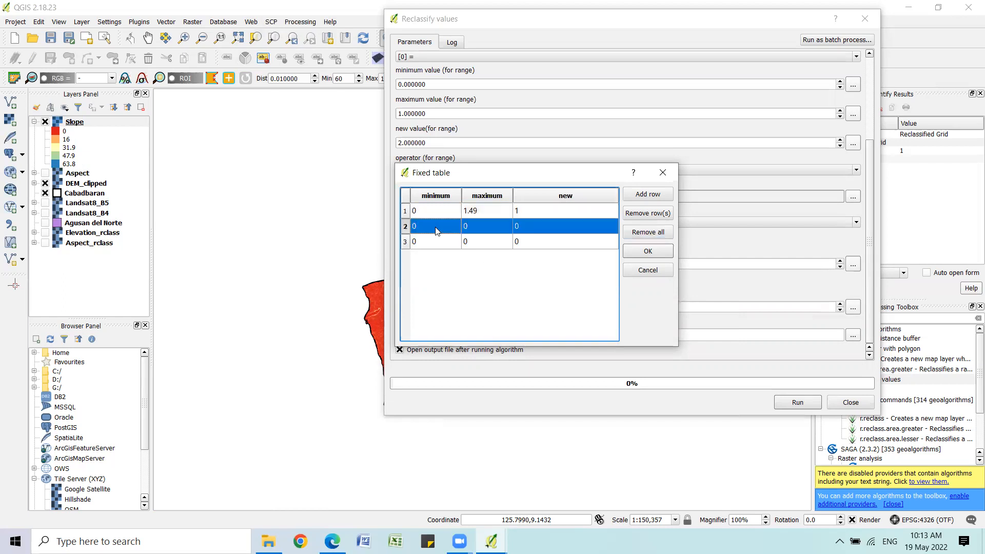
# Fill the second lookup table row with minimum 1.5, maximum 4.5 and new value 3
pyautogui.write('1')
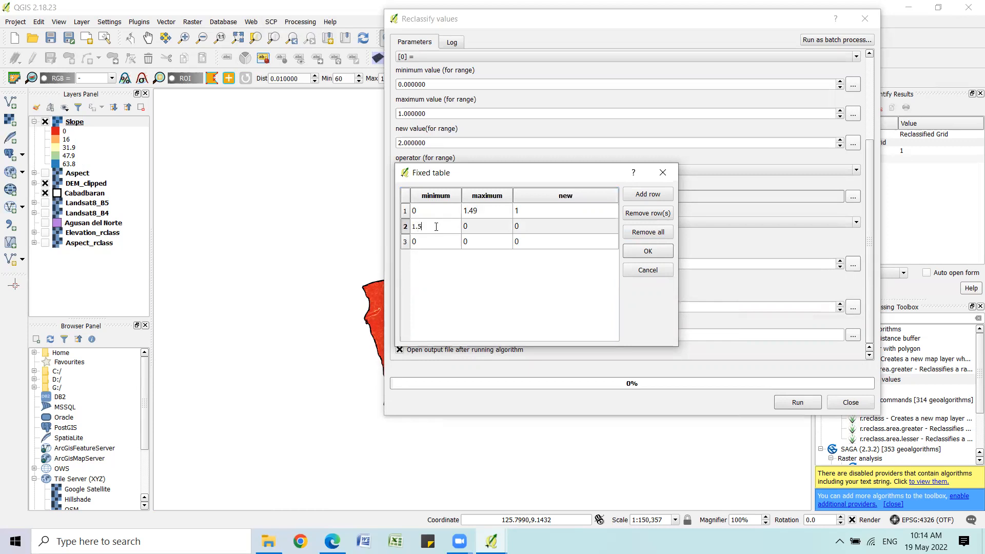
pyautogui.write('.5')
pyautogui.press('Tab')
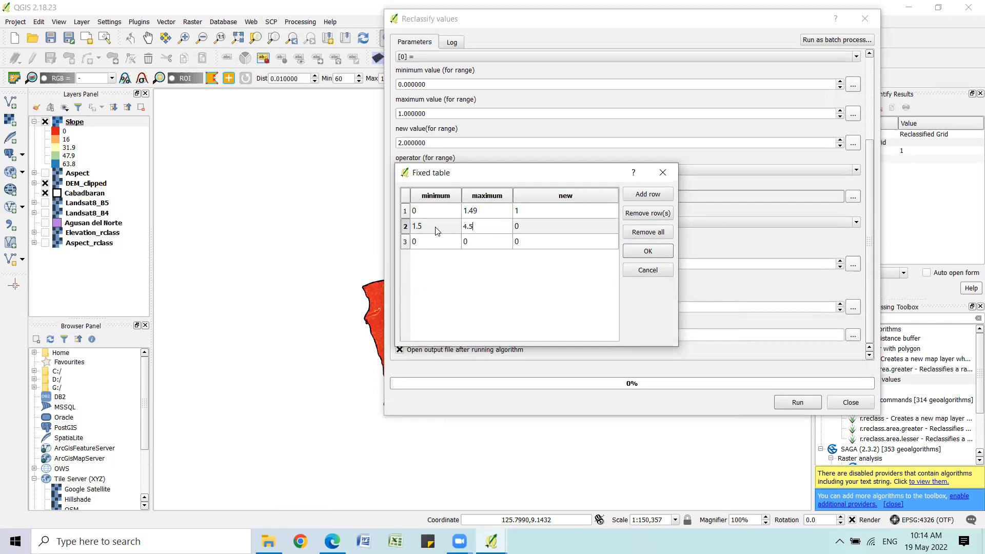
pyautogui.press('Tab')
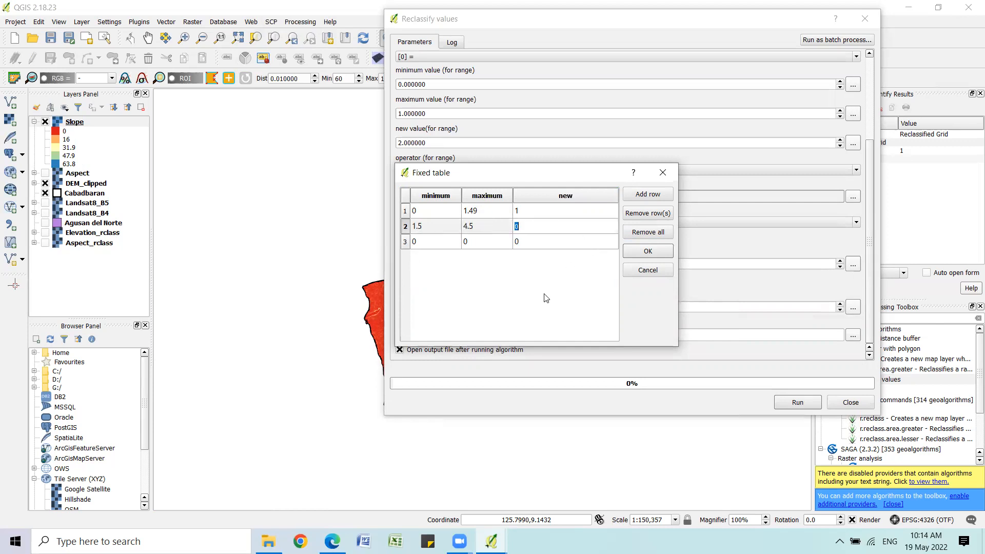
pyautogui.write('3')
# Fill the third lookup table row with minimum 4.51, maximum 70 and new value 2, and accept the table
pyautogui.click(426, 241)
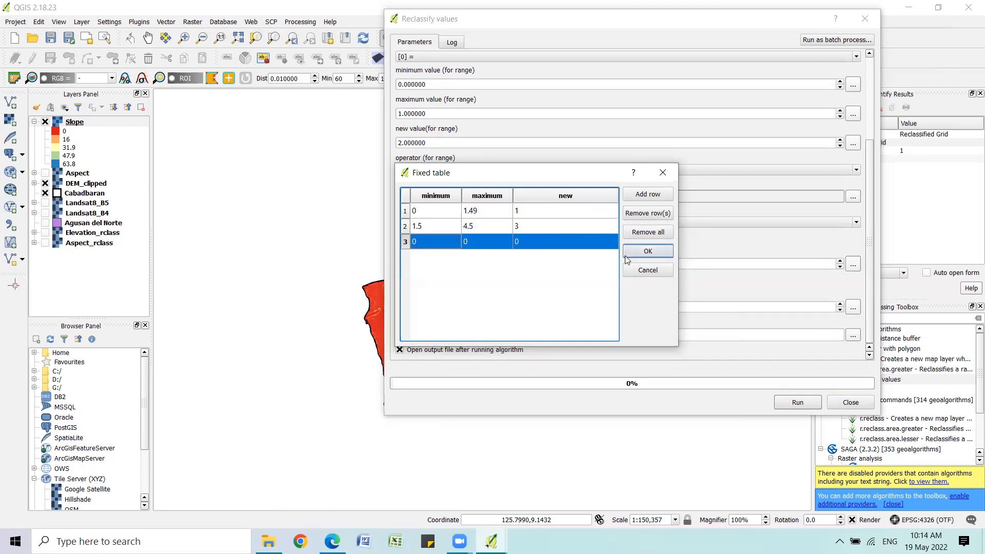
pyautogui.write('4.51')
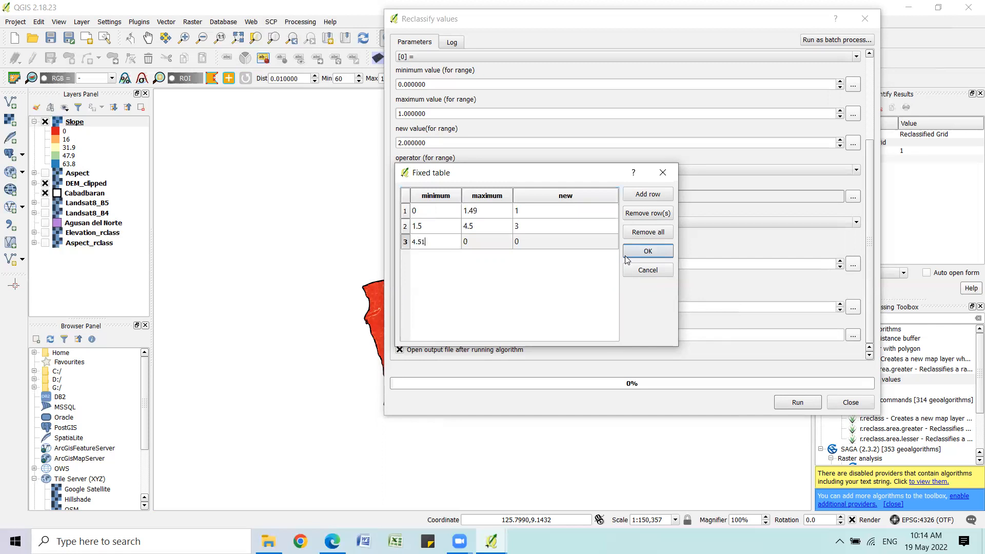
pyautogui.click(501, 246)
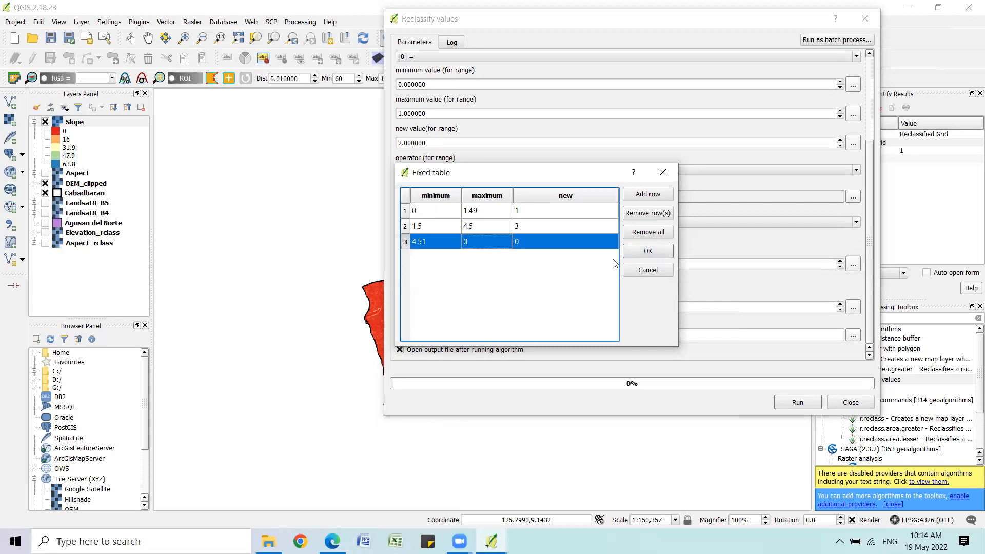
pyautogui.write('70')
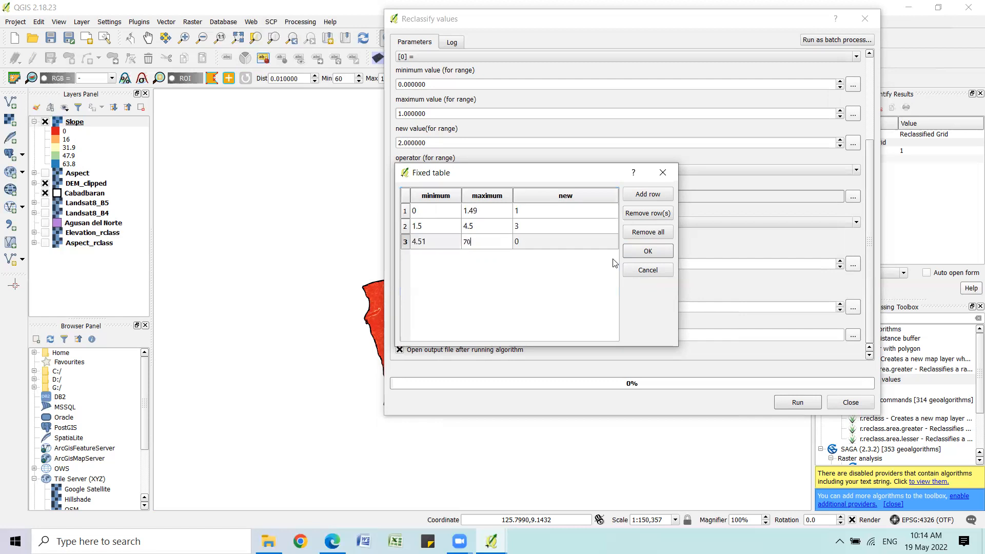
pyautogui.click(521, 246)
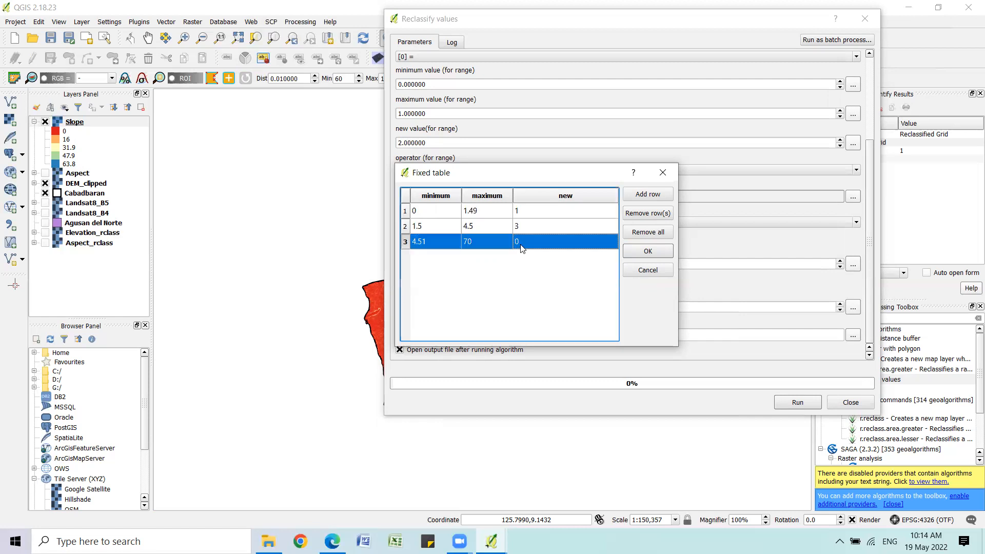
pyautogui.write('2')
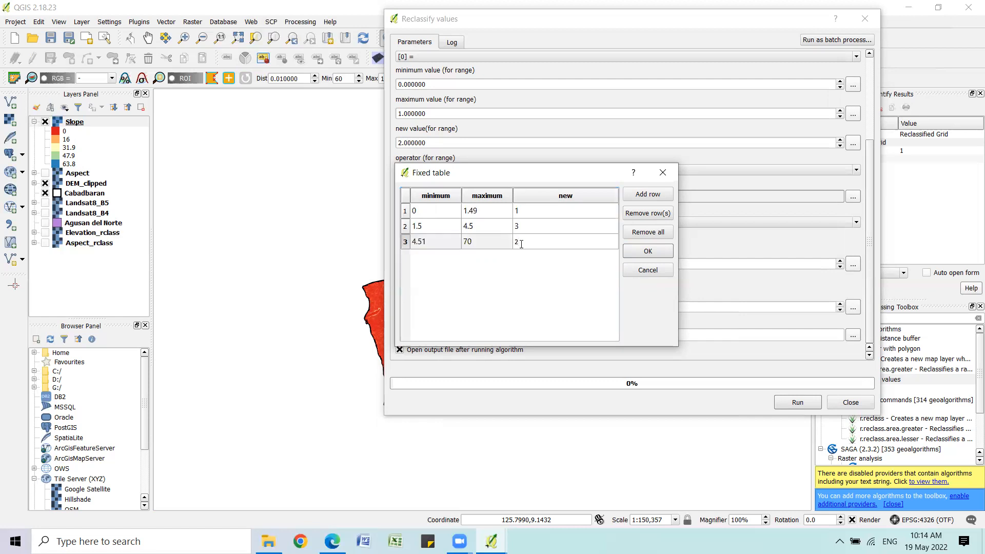
pyautogui.press('Tab')
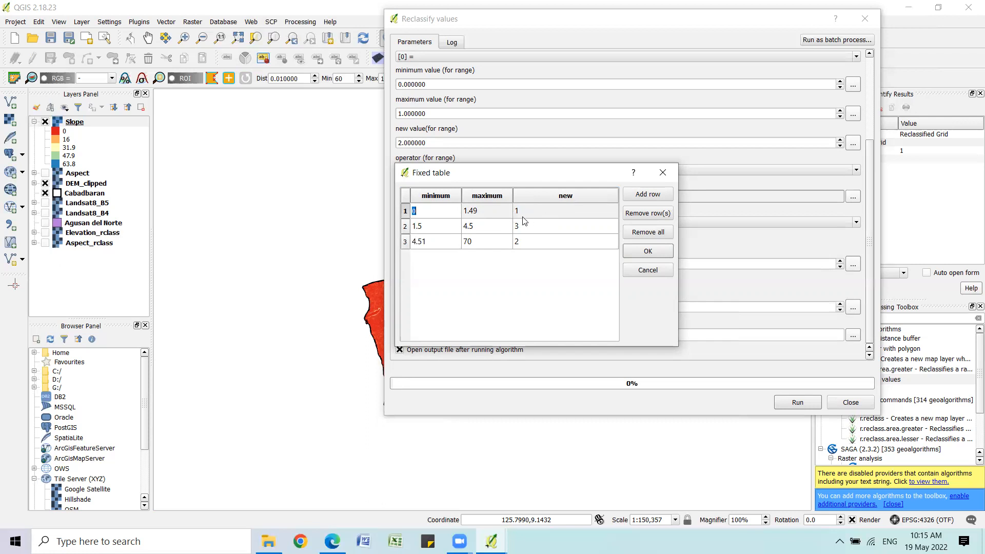
pyautogui.click(640, 253)
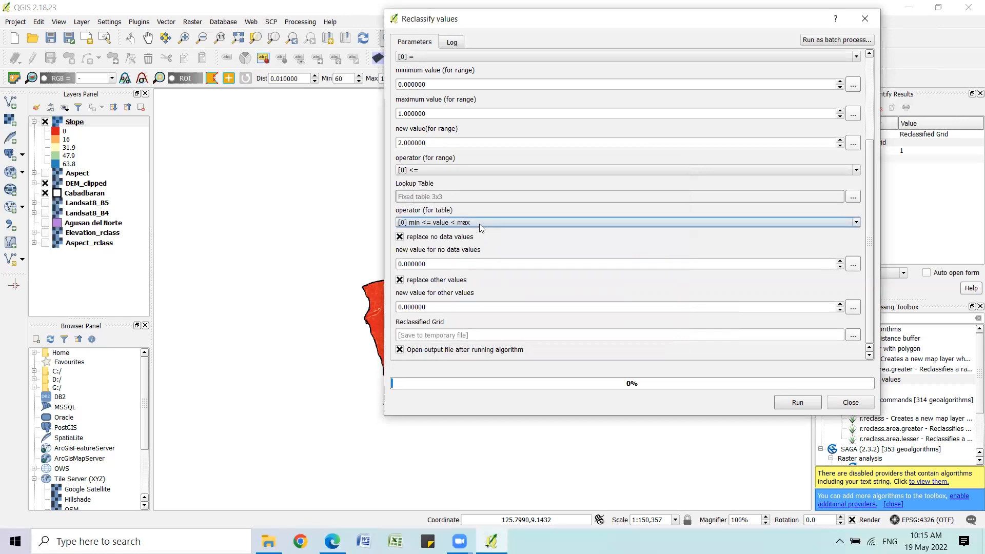
# Set the table operator to min <= value <= max and run the slope reclassification to a temporary file
pyautogui.click(480, 224)
pyautogui.click(478, 241)
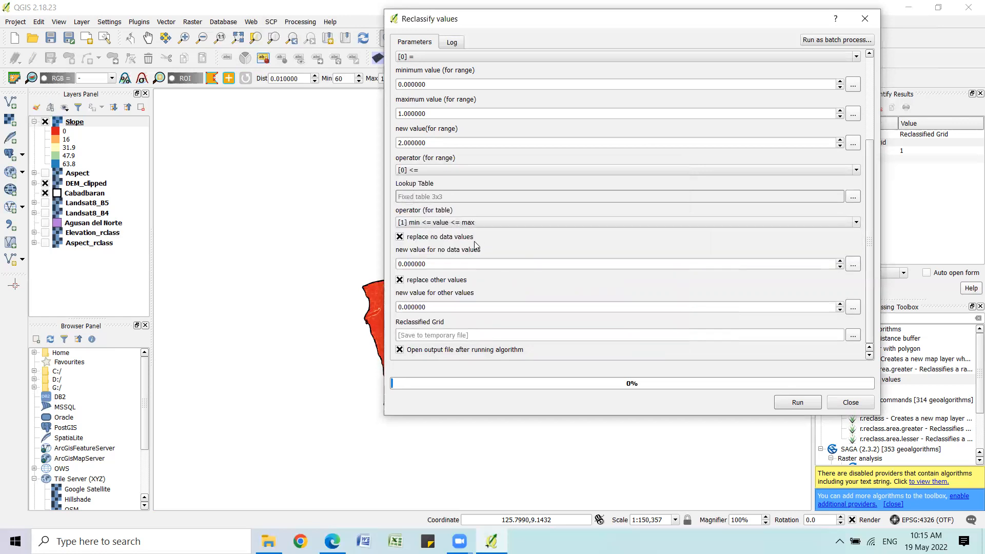
pyautogui.click(800, 403)
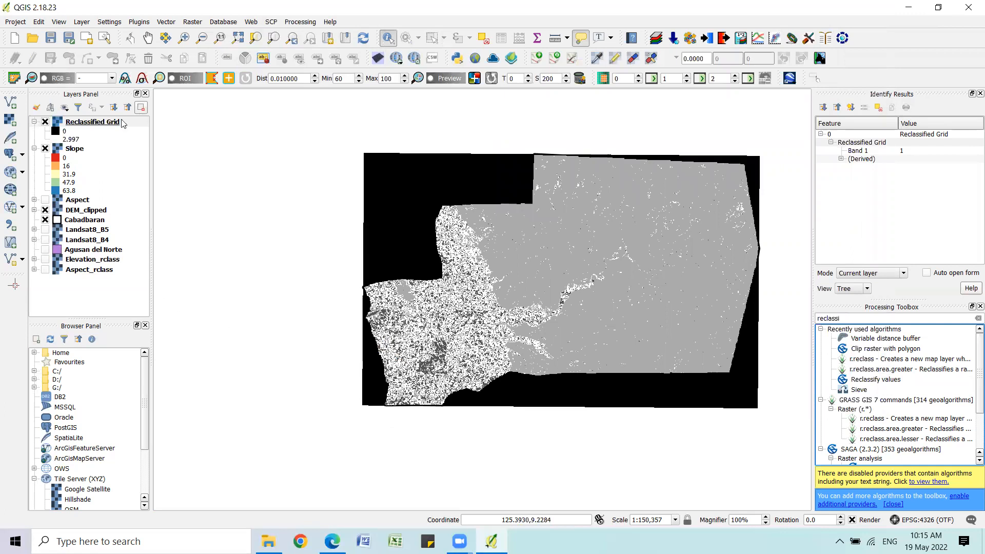
# Style the new Reclassified Grid as Singleband pseudocolor with the Spectral ramp, using the loaded full min / max values
pyautogui.doubleClick(91, 123)
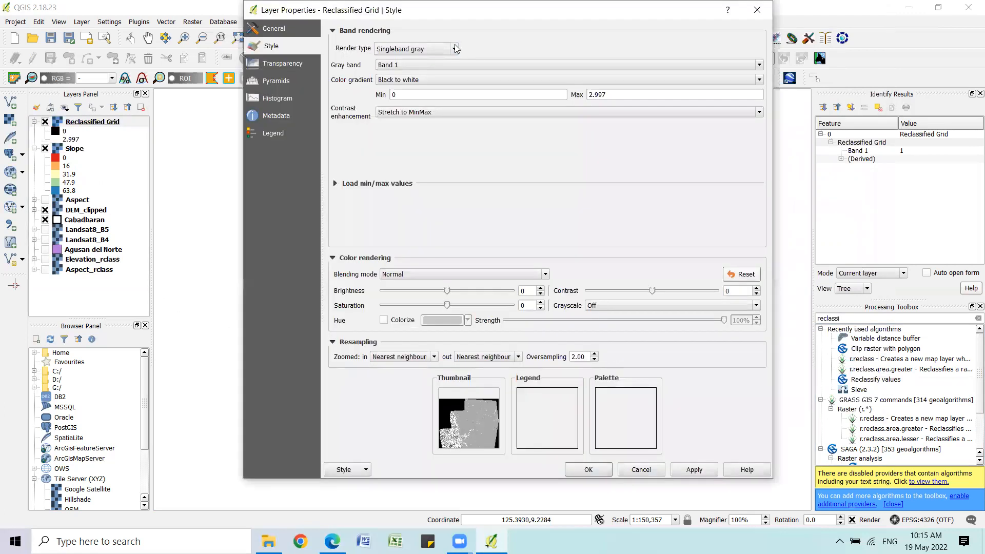
pyautogui.click(455, 49)
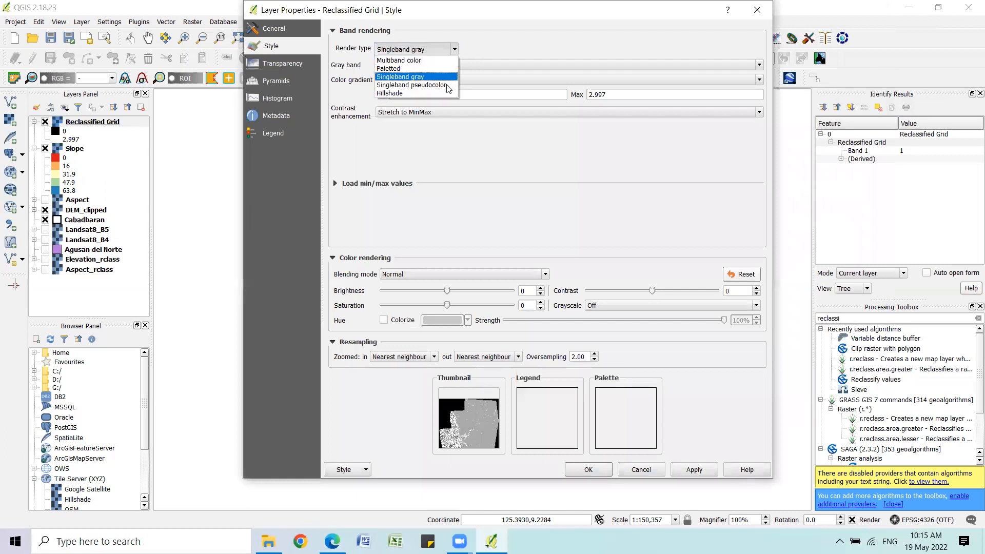
pyautogui.click(417, 84)
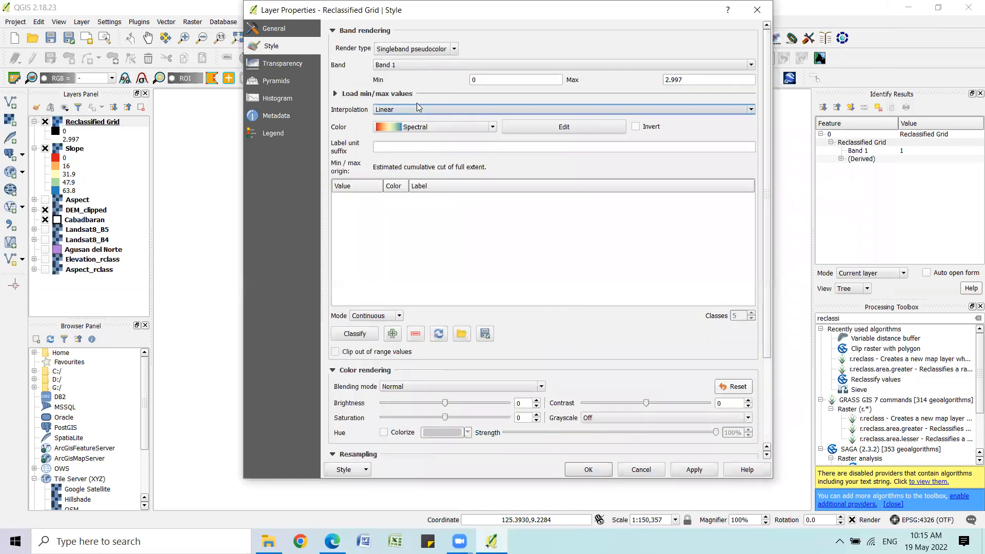
pyautogui.click(385, 95)
pyautogui.click(378, 135)
pyautogui.click(360, 170)
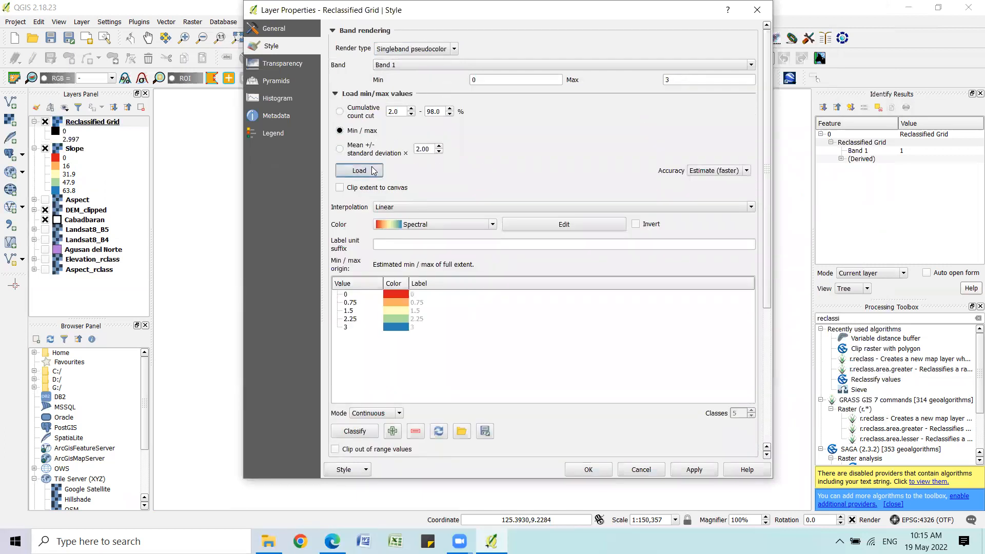
pyautogui.click(692, 469)
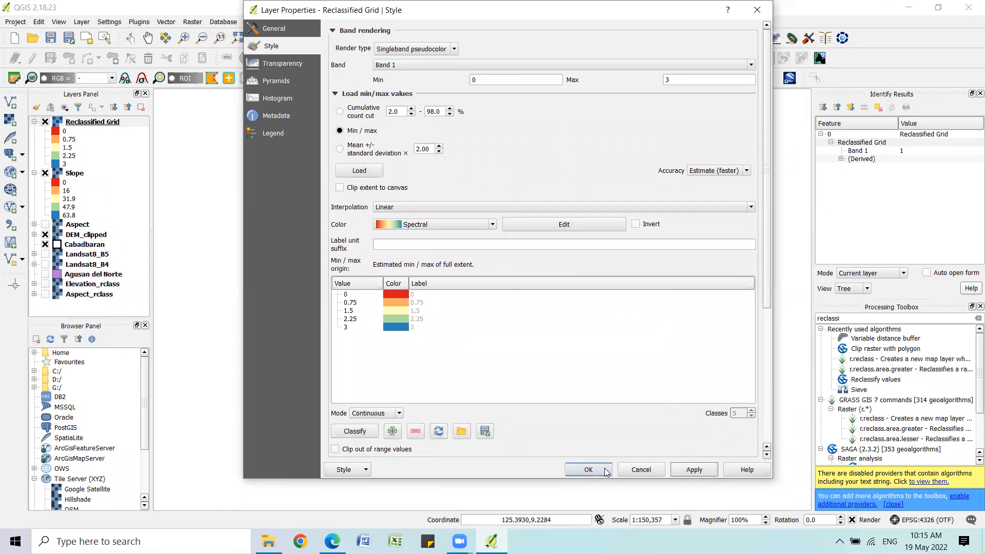
pyautogui.click(588, 470)
# Set 0 as an additional no data value in the Reclassified Grid's transparency properties and apply it
pyautogui.doubleClick(95, 124)
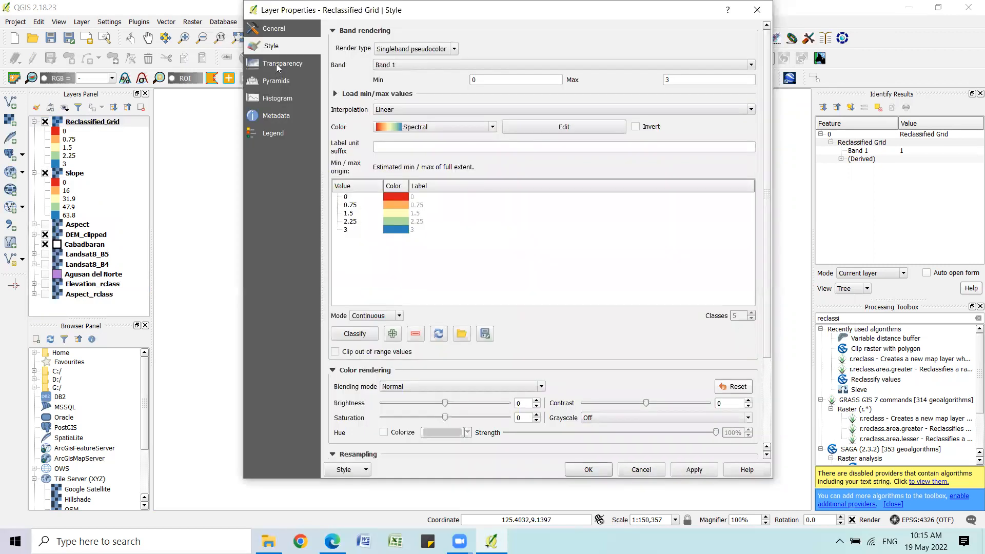
pyautogui.click(276, 64)
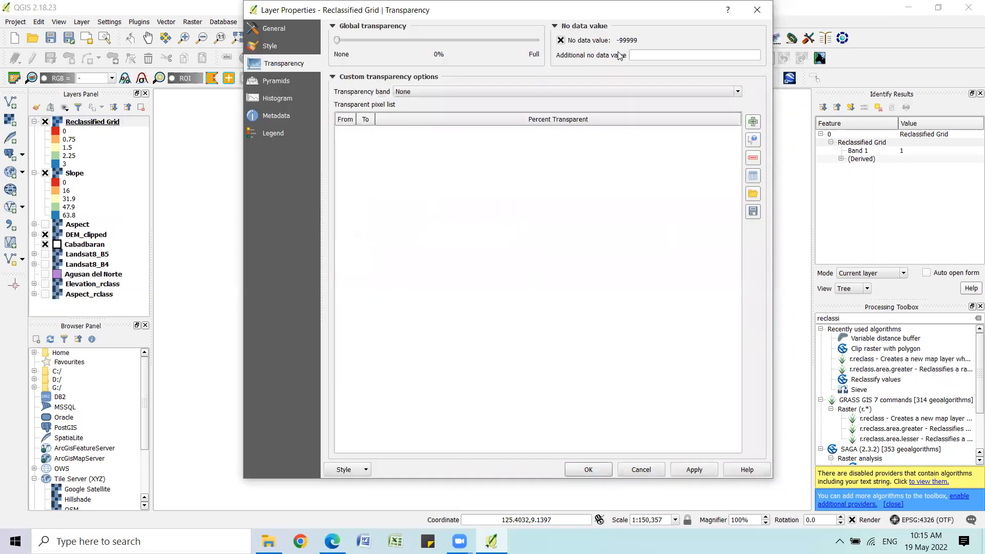
pyautogui.click(643, 53)
pyautogui.write('0')
pyautogui.click(695, 469)
pyautogui.click(597, 471)
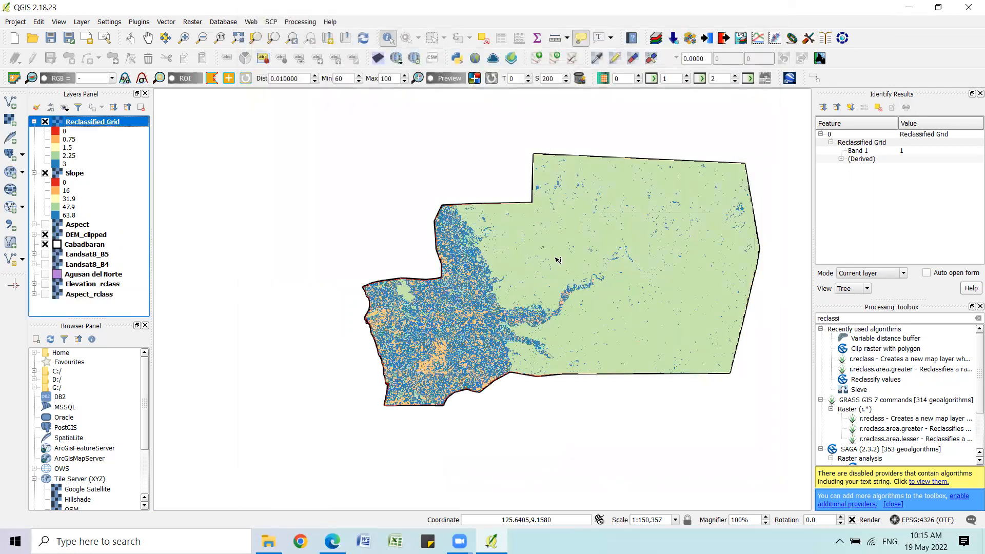
# Examine the reclassified slope raster up close, identifying cell values in the green upland area and the blue cells along the river
pyautogui.scroll(2, 538, 264)
pyautogui.scroll(-1, 537, 264)
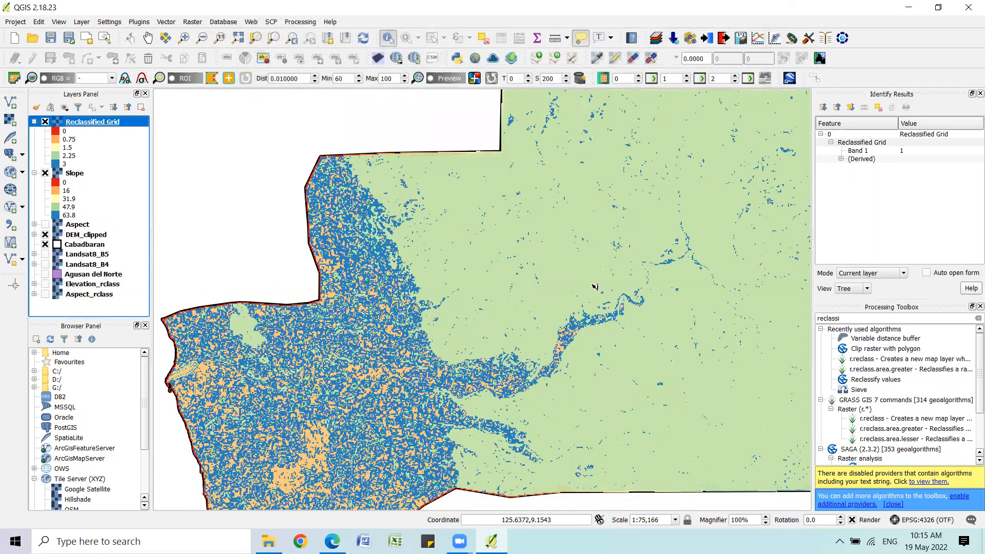
pyautogui.scroll(1, 611, 284)
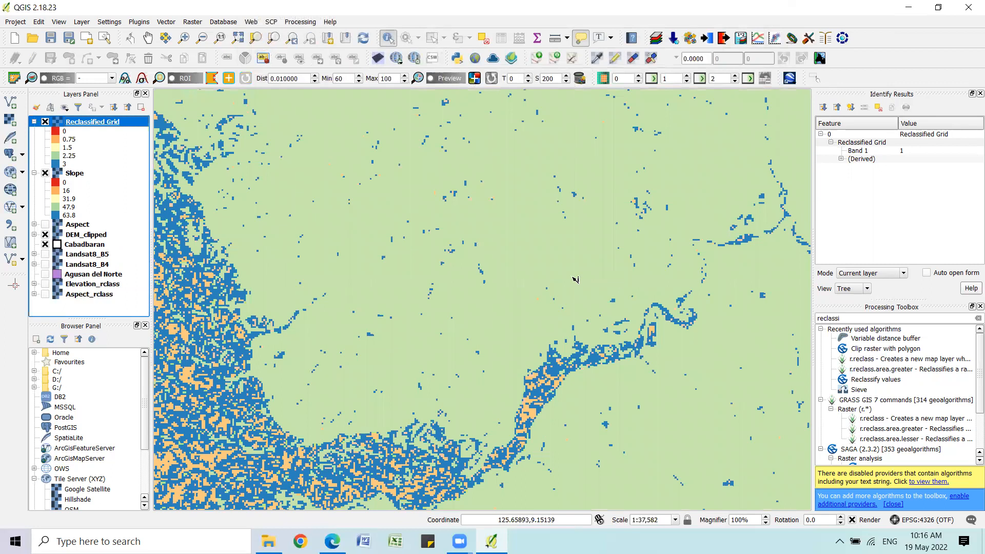
pyautogui.scroll(-1, 554, 280)
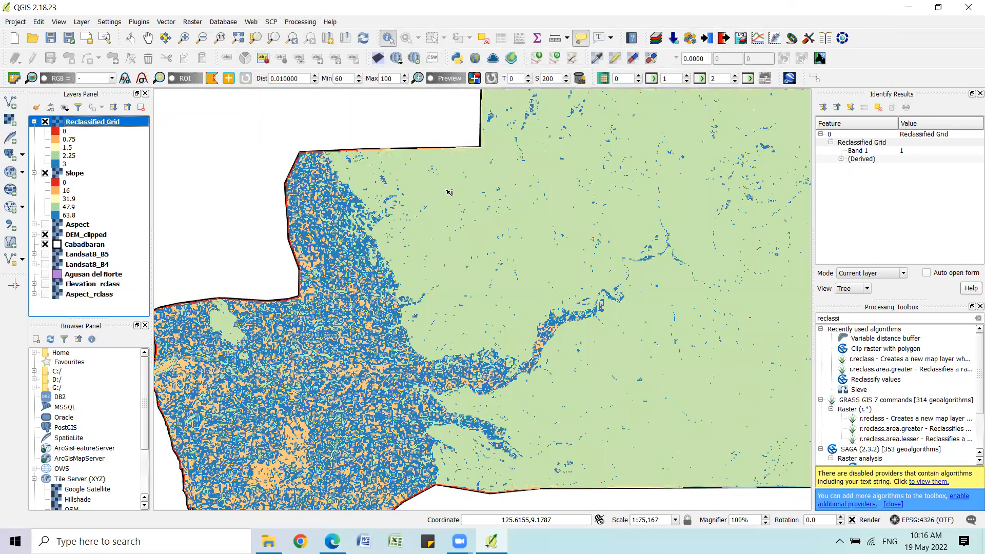
pyautogui.click(450, 192)
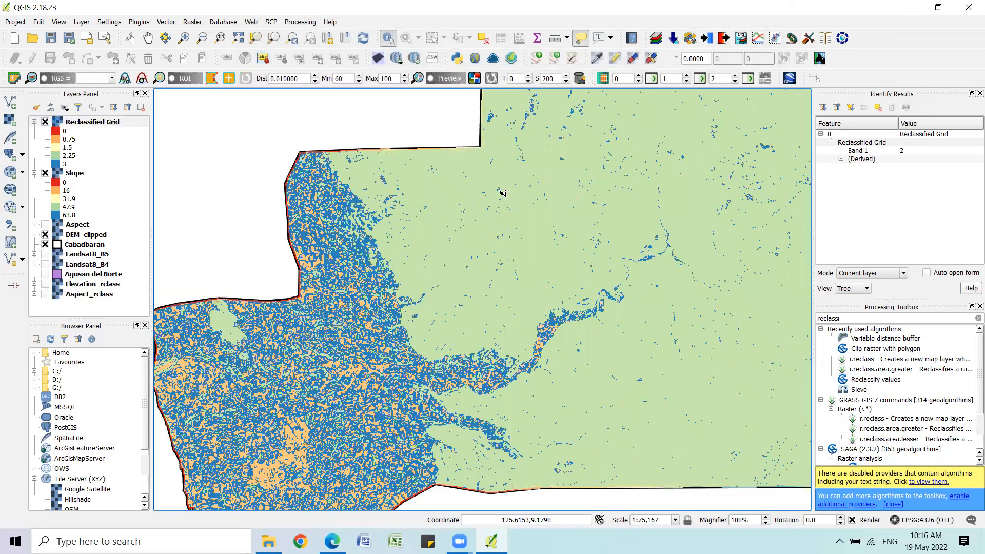
pyautogui.scroll(-1, 696, 241)
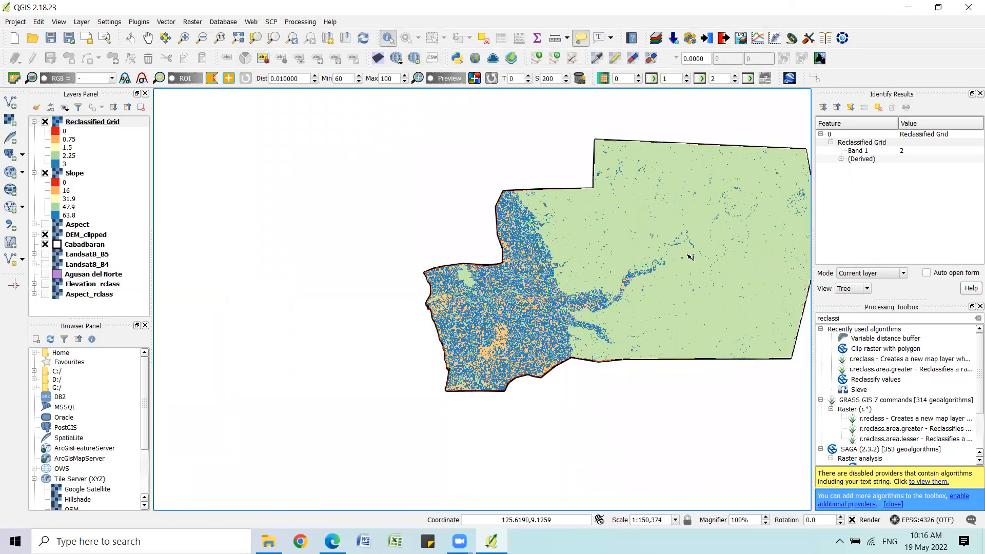
pyautogui.scroll(1, 733, 241)
pyautogui.scroll(1, 690, 251)
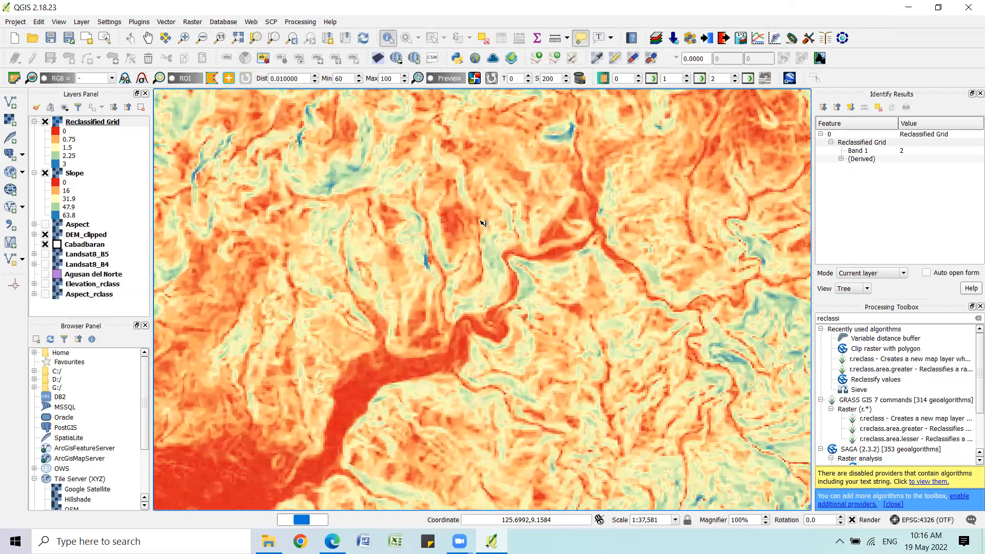
pyautogui.scroll(2, 482, 223)
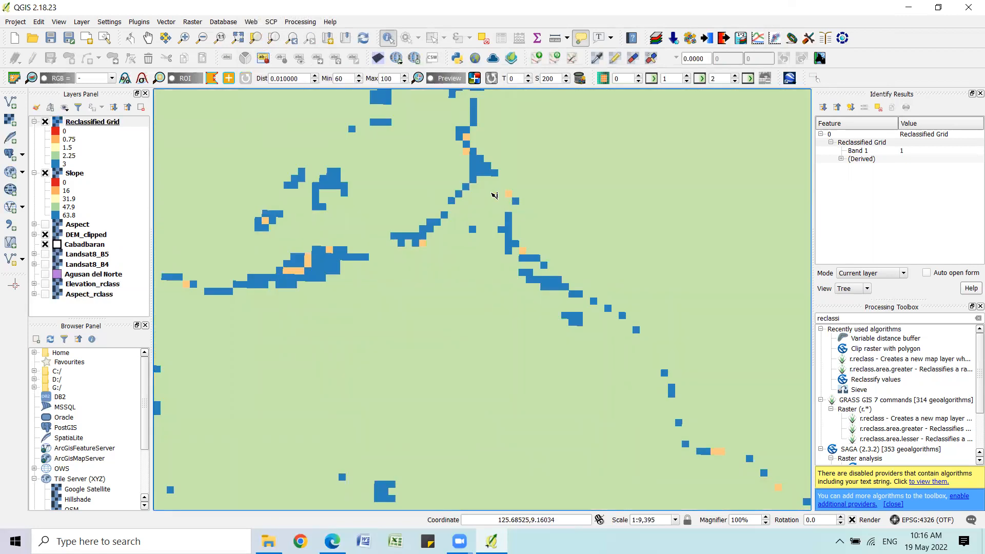
pyautogui.click(485, 167)
pyautogui.scroll(-3, 486, 166)
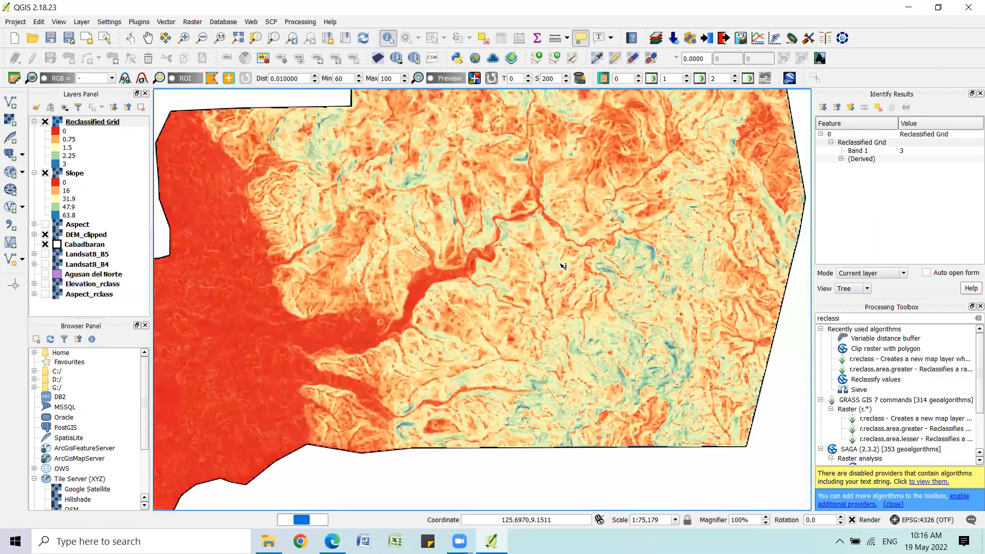
pyautogui.scroll(-1, 563, 266)
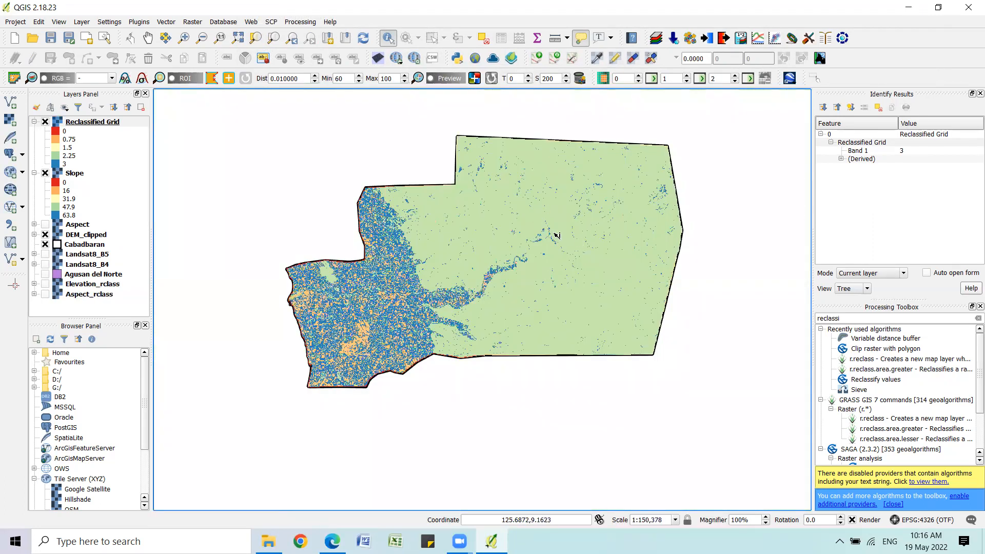
pyautogui.scroll(1, 597, 230)
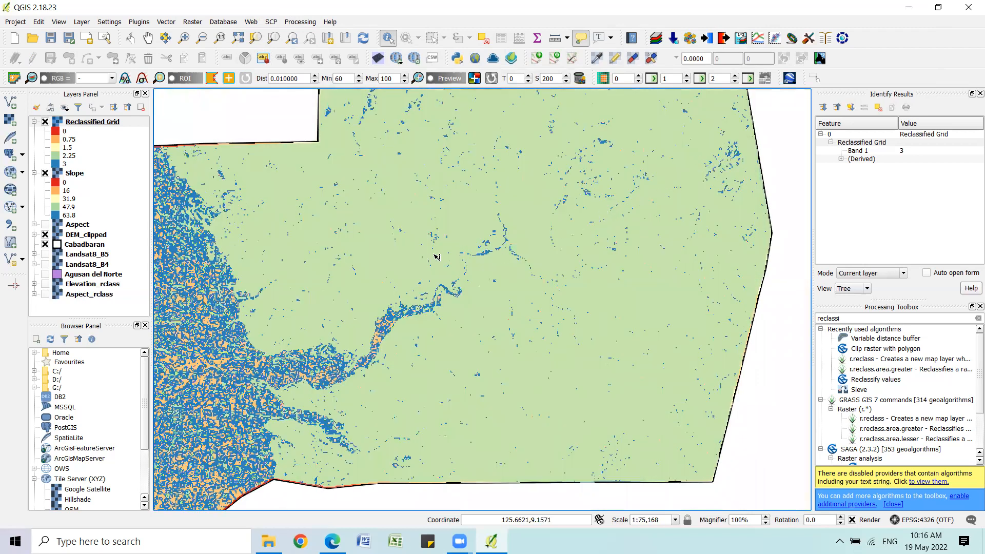
pyautogui.click(521, 200)
pyautogui.scroll(-1, 336, 314)
pyautogui.scroll(2, 321, 322)
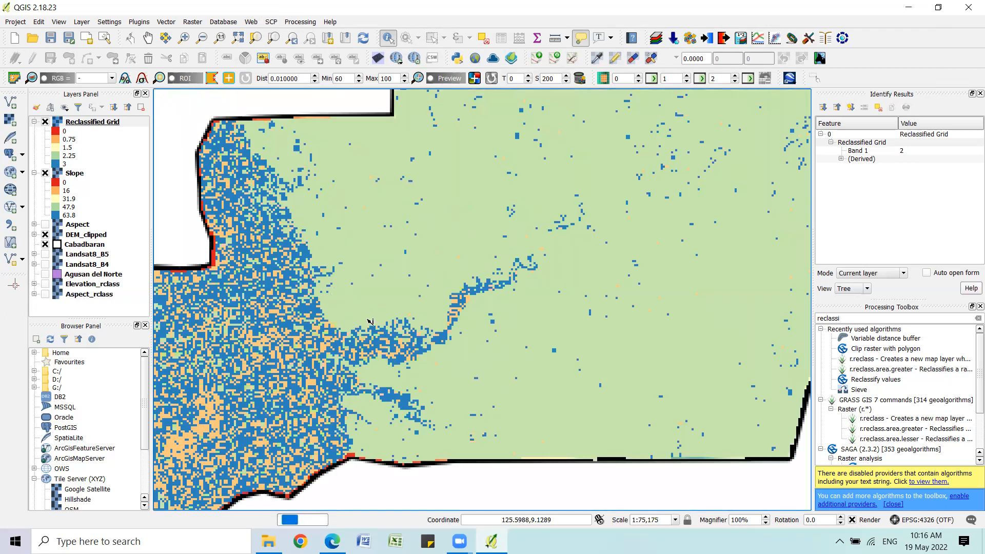
pyautogui.scroll(1, 459, 311)
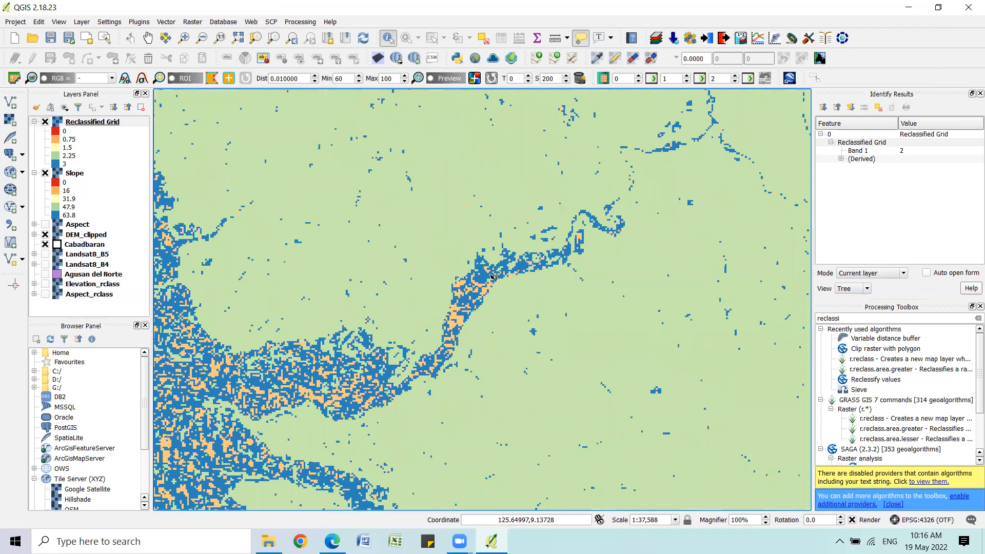
pyautogui.scroll(-2, 349, 324)
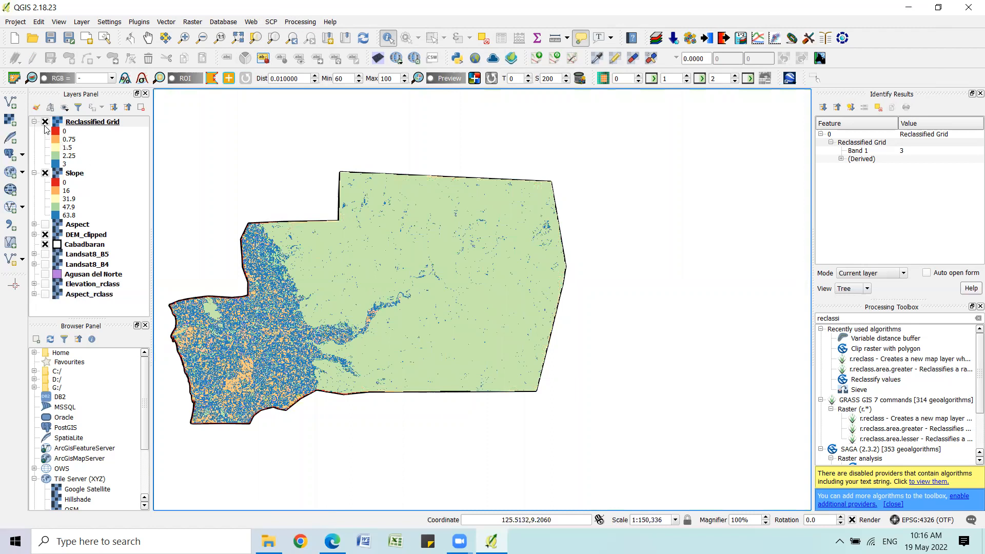
# Rename the Reclassified Grid layer to Slope_rclass
pyautogui.rightClick(82, 124)
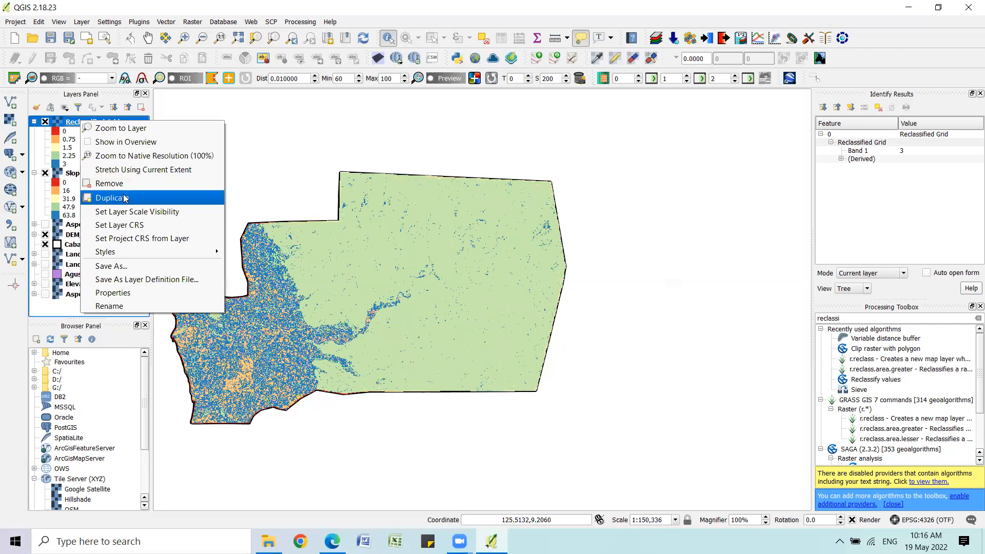
pyautogui.click(129, 306)
pyautogui.write('Slope_rclass')
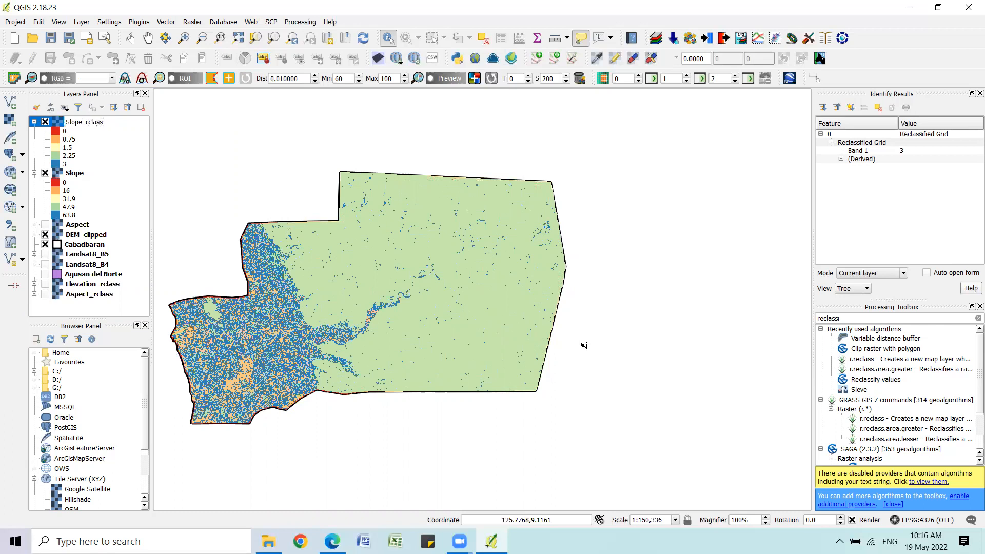
pyautogui.press('Return')
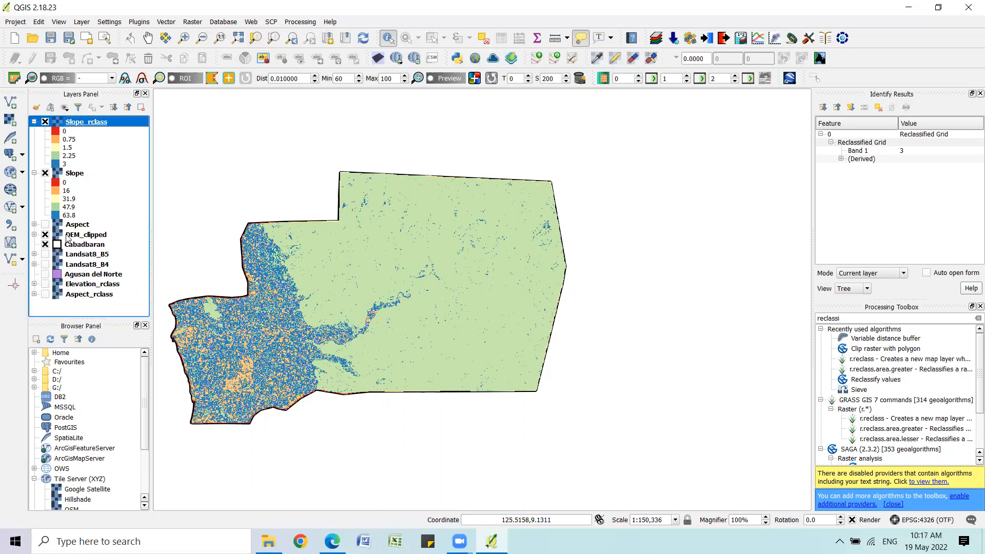
# Hide the Slope_rclass layer, collapse its legend and move it below Aspect_rclass at the end of the layer list
pyautogui.click(46, 122)
pyautogui.click(33, 121)
pyautogui.moveTo(77, 123); pyautogui.dragTo(77, 276)
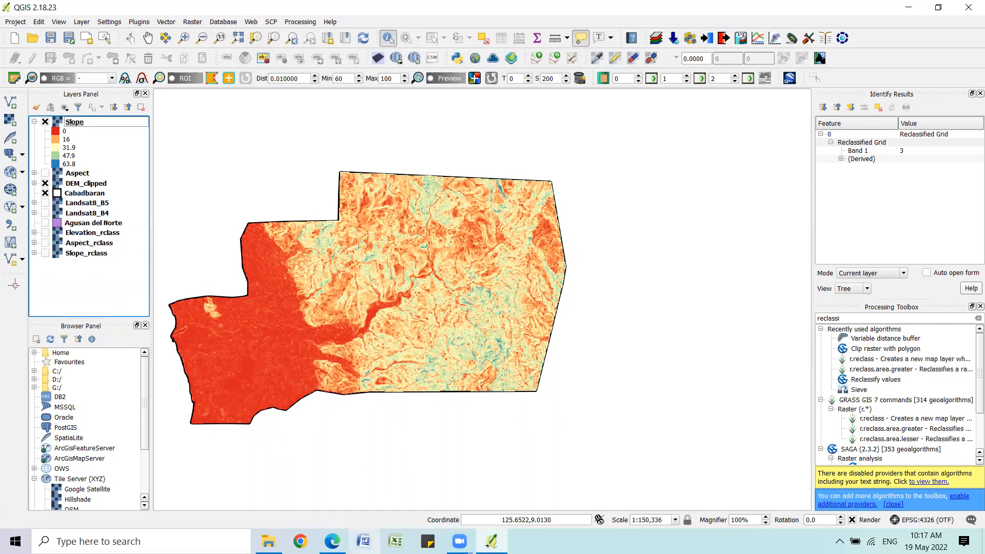
# Switch to the Microsoft Edge browser and look through the NDVI search results
pyautogui.click(332, 542)
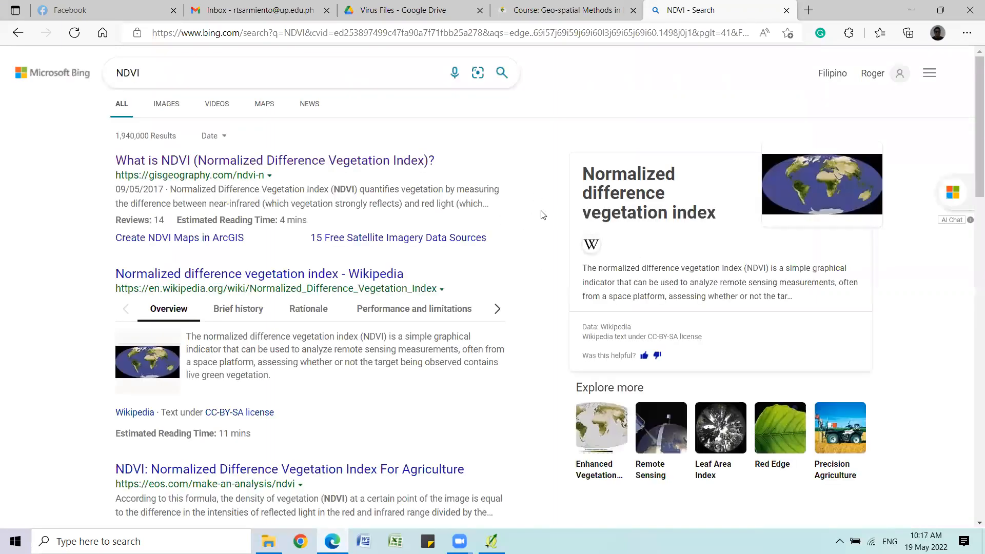
pyautogui.scroll(-10, 447, 226)
pyautogui.scroll(5, 450, 234)
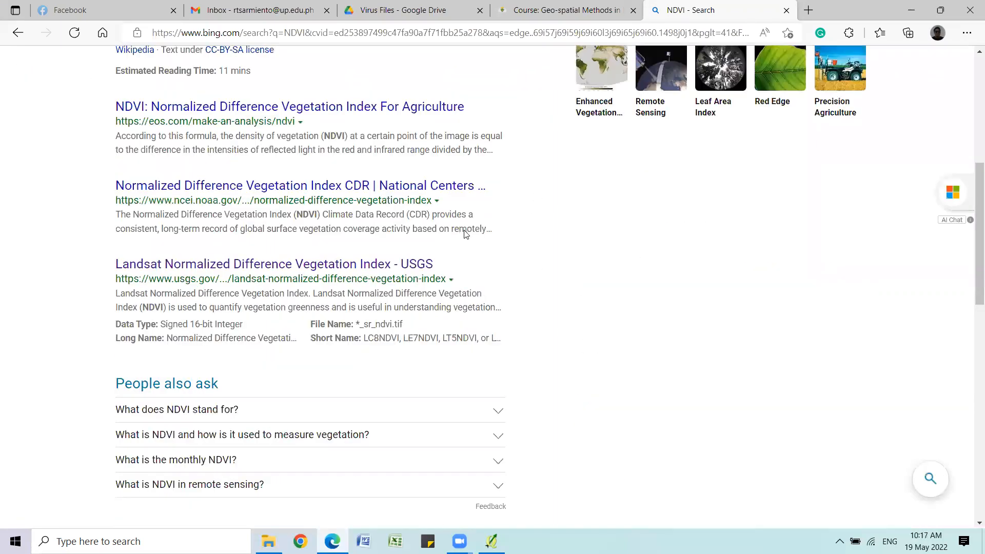
pyautogui.scroll(6, 467, 234)
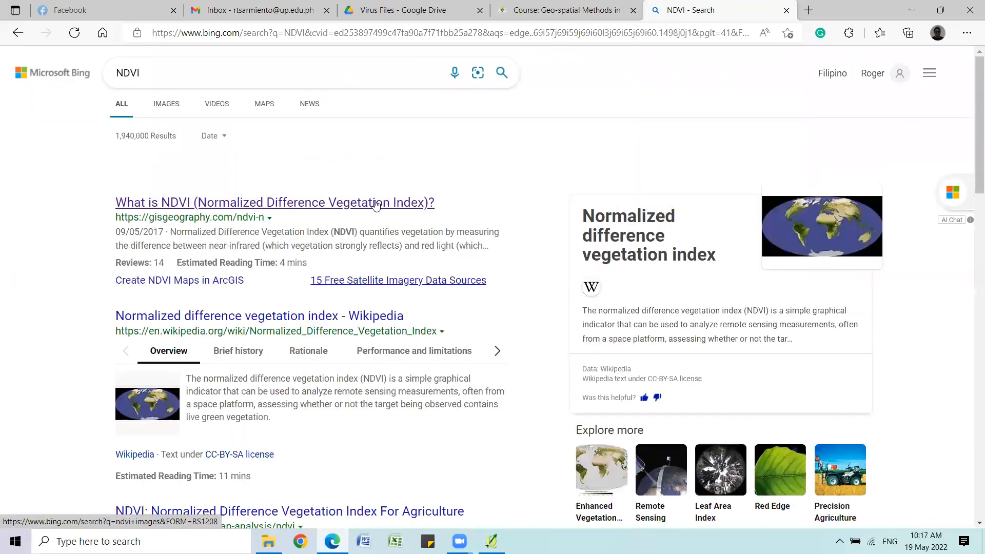
# Open the related "ndvi images" search and look through its results for an NDVI reference page
pyautogui.click(376, 203)
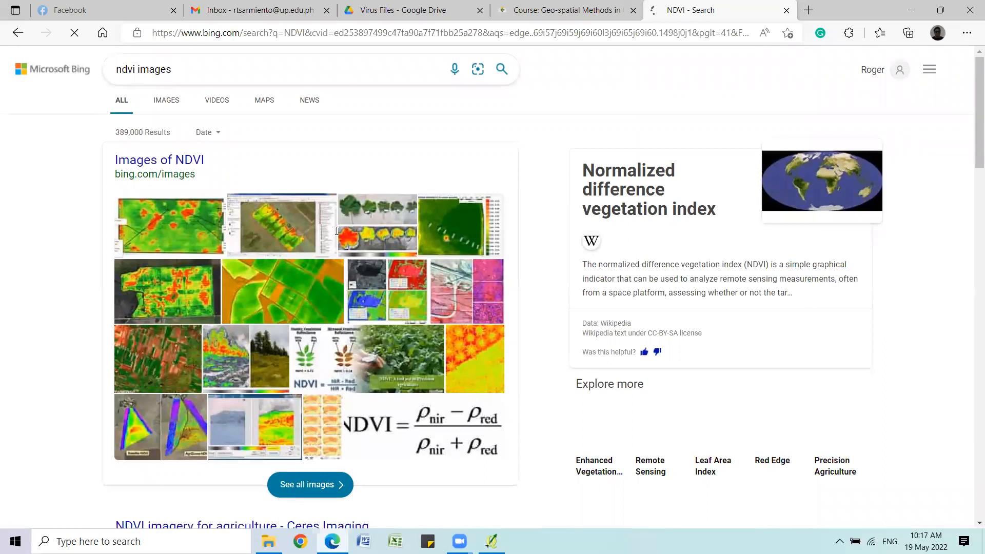
pyautogui.scroll(-11, 336, 231)
pyautogui.scroll(8, 336, 235)
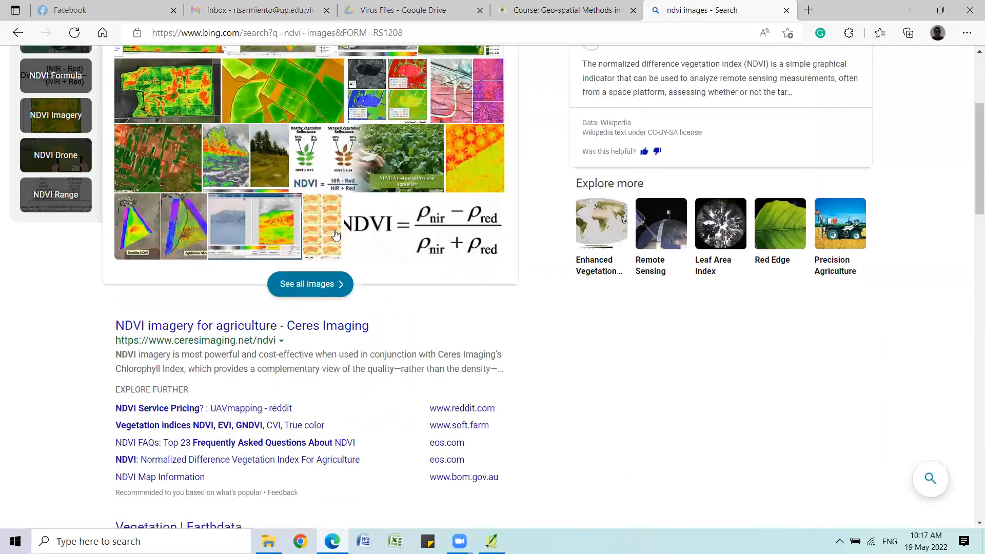
pyautogui.scroll(5, 334, 230)
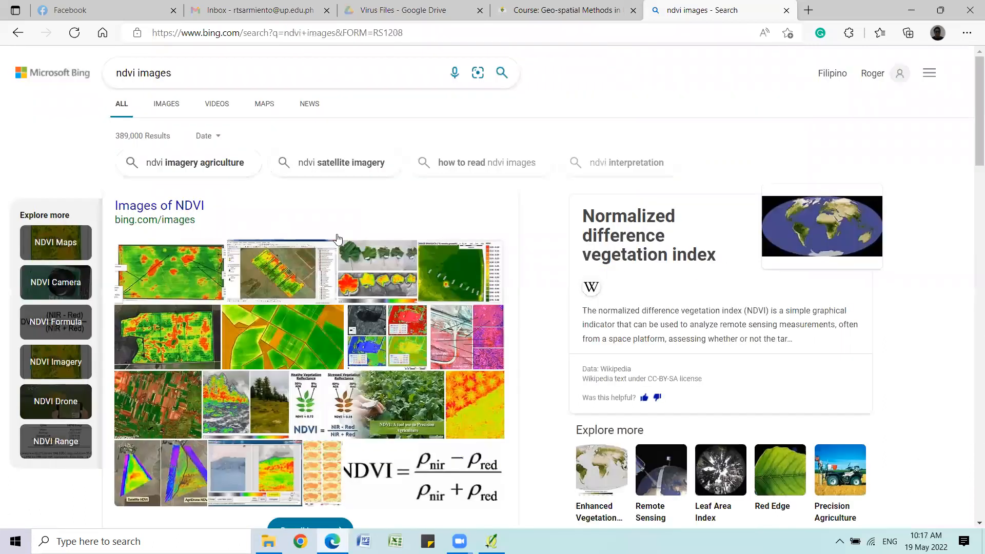
pyautogui.scroll(-8, 345, 238)
pyautogui.scroll(1, 346, 238)
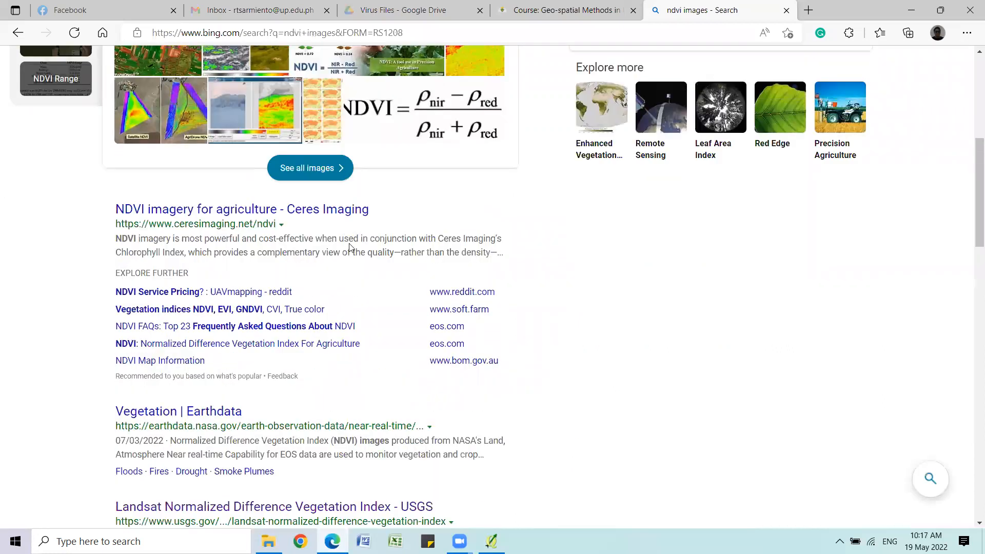
pyautogui.scroll(-2, 351, 247)
pyautogui.scroll(-1, 350, 248)
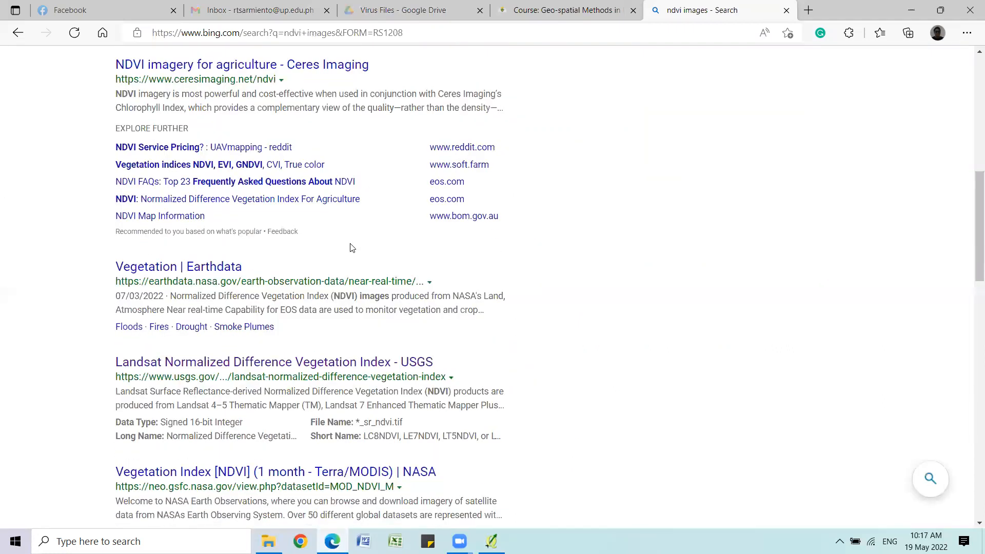
# Open the USGS page on the Landsat Normalized Difference Vegetation Index and read how NDVI is calculated from Landsat bands
pyautogui.click(246, 363)
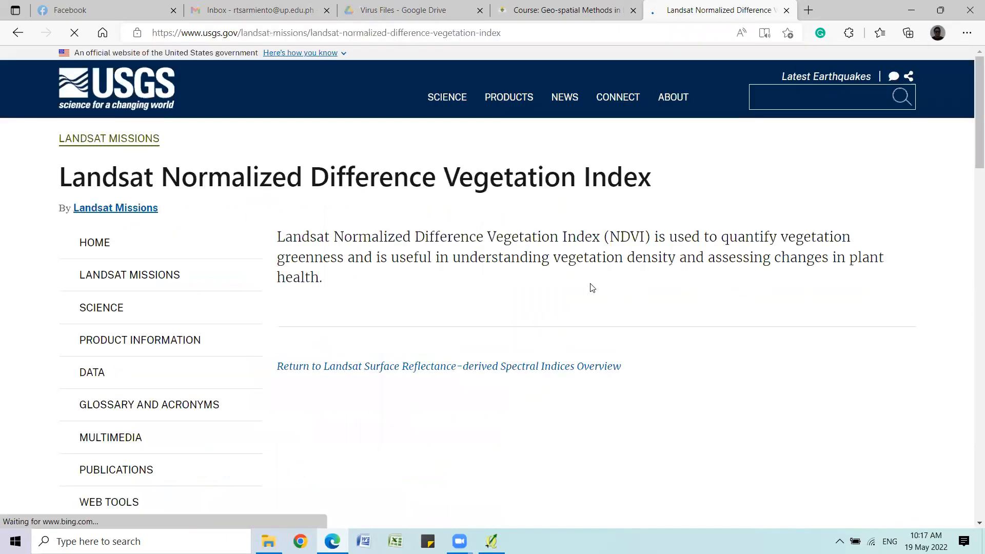
pyautogui.scroll(-1, 667, 290)
pyautogui.scroll(-3, 676, 291)
pyautogui.scroll(3, 512, 266)
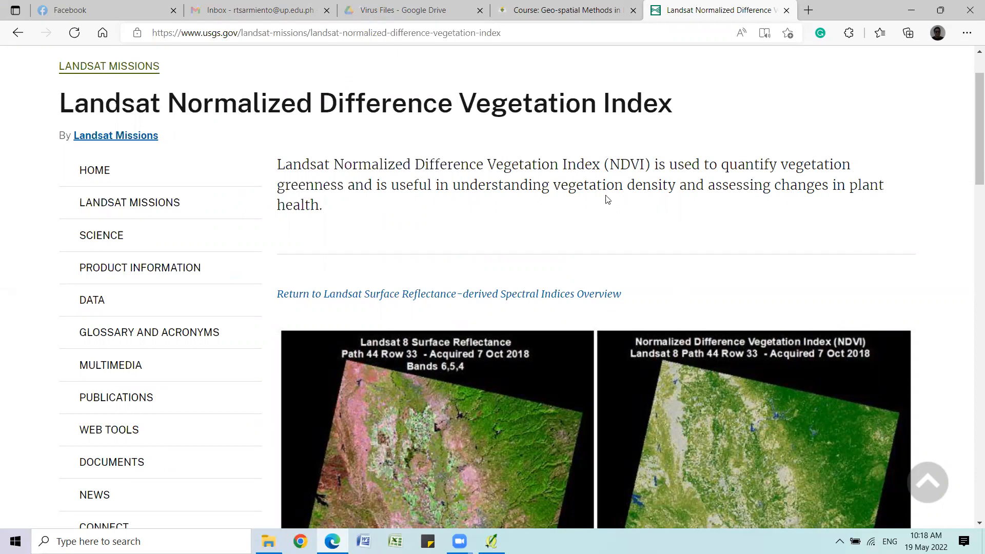
pyautogui.scroll(-1, 521, 187)
pyautogui.scroll(-3, 521, 187)
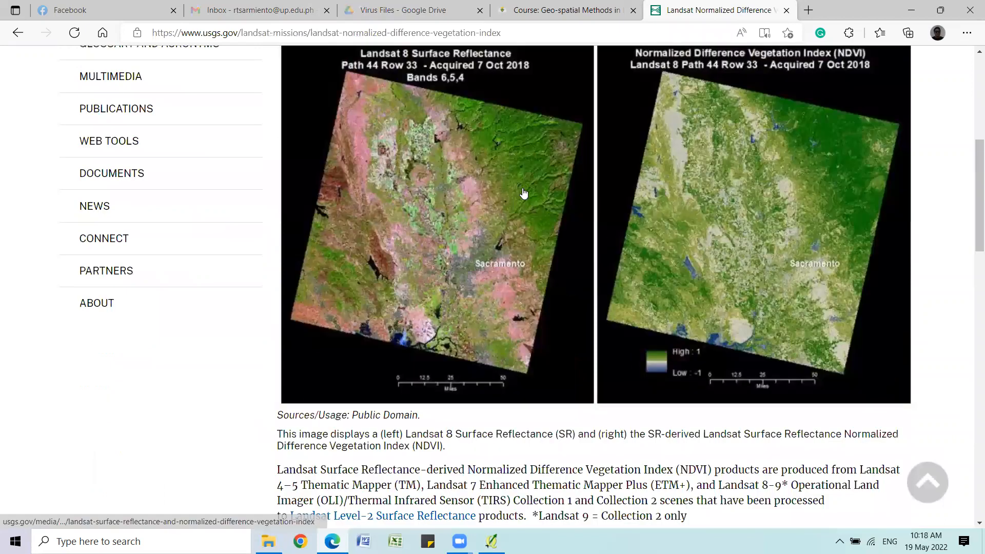
pyautogui.scroll(-6, 530, 190)
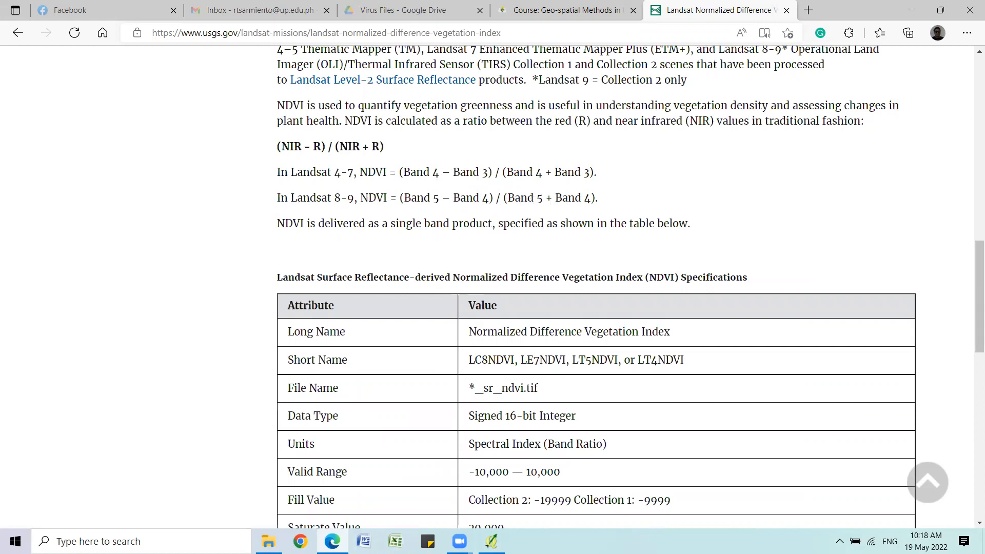
# Switch back to QGIS, hide the Slope and DEM_clipped layers, and show Landsat8_B5 and Landsat8_B4
pyautogui.hotkey('alt', 'Tab')
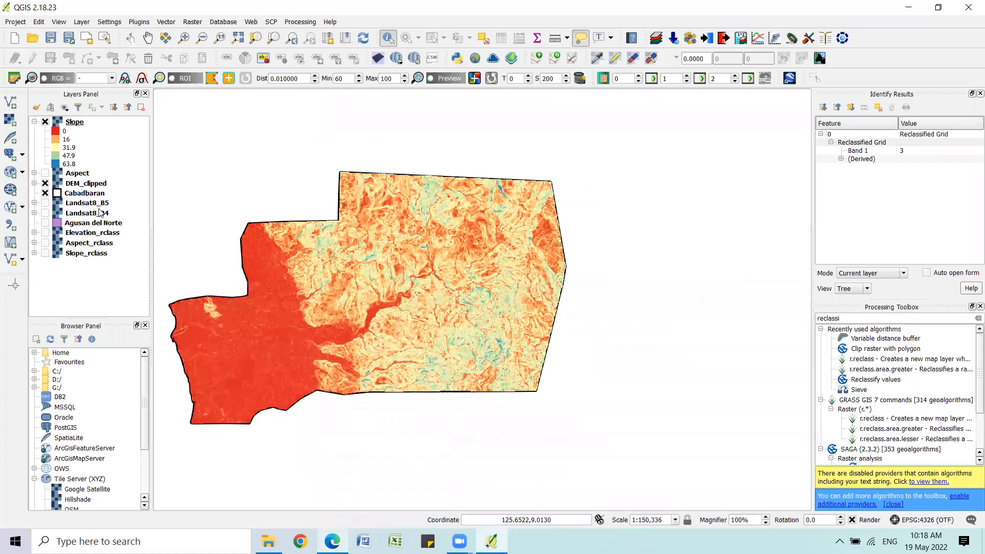
pyautogui.click(45, 122)
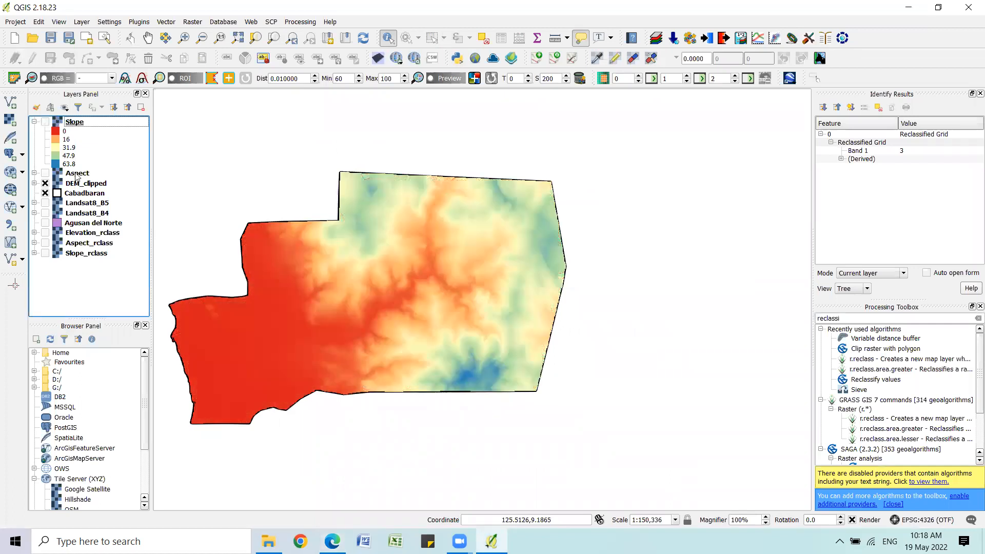
pyautogui.click(45, 183)
pyautogui.click(45, 204)
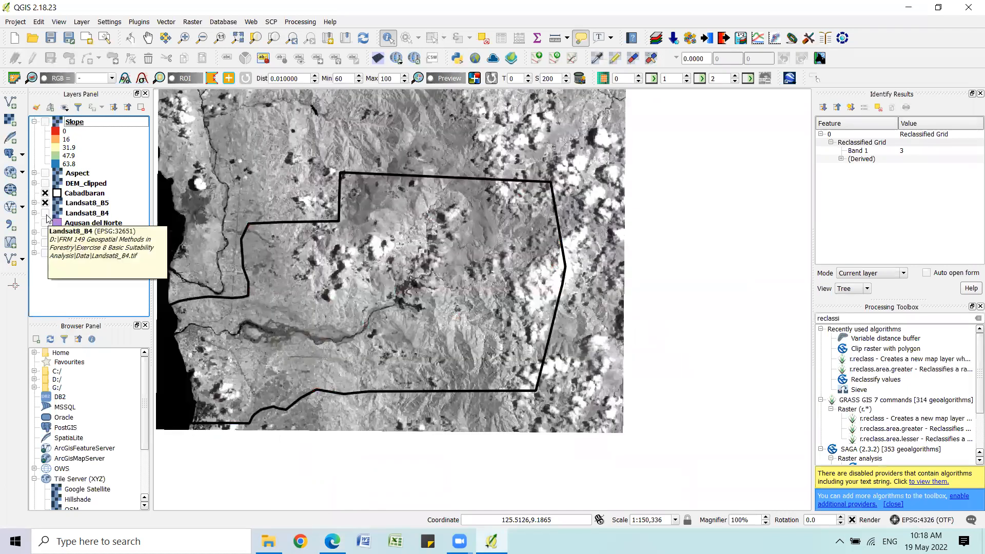
pyautogui.click(45, 213)
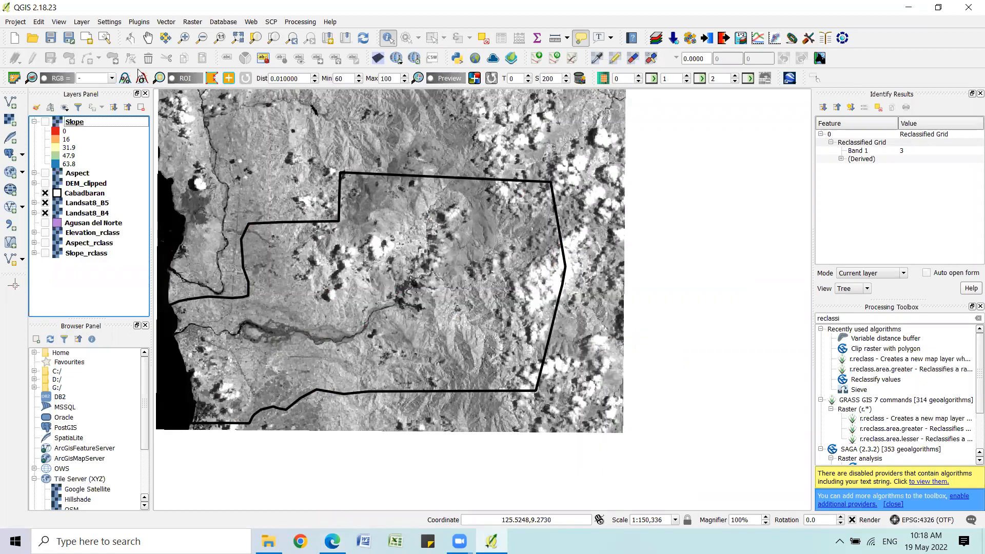
# Compare the two Landsat bands on the map by hiding Landsat8_B5 and showing it again
pyautogui.click(148, 38)
pyautogui.moveTo(338, 240); pyautogui.dragTo(440, 255)
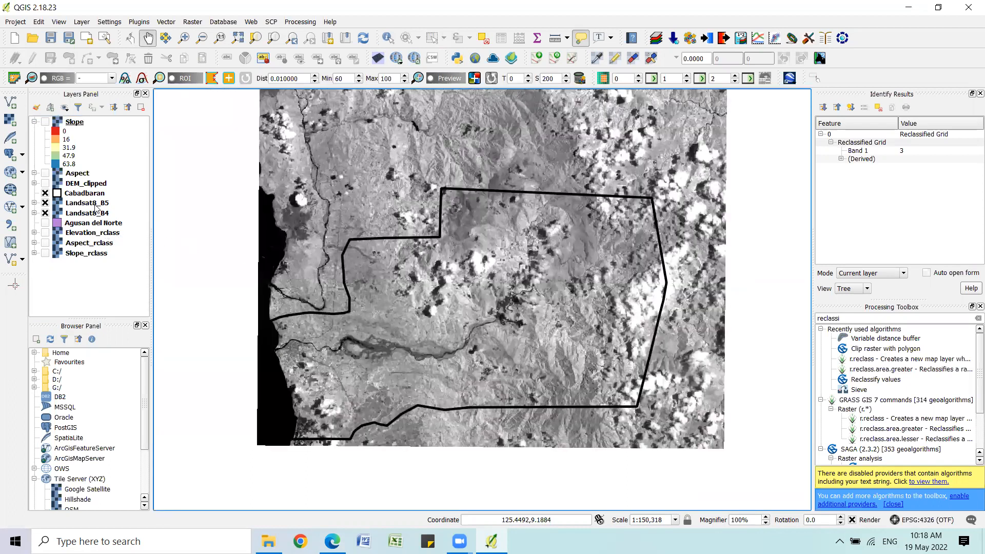
pyautogui.click(46, 203)
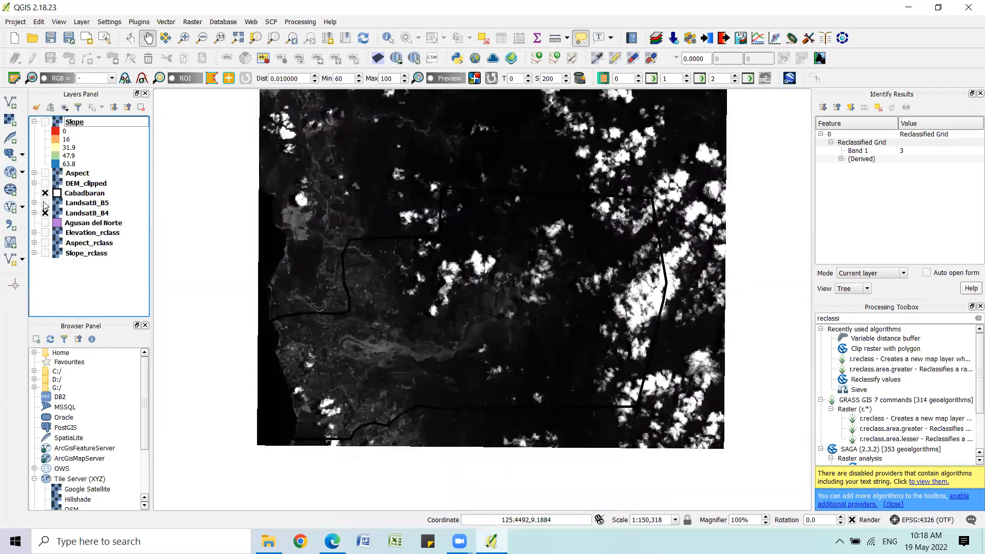
pyautogui.click(45, 203)
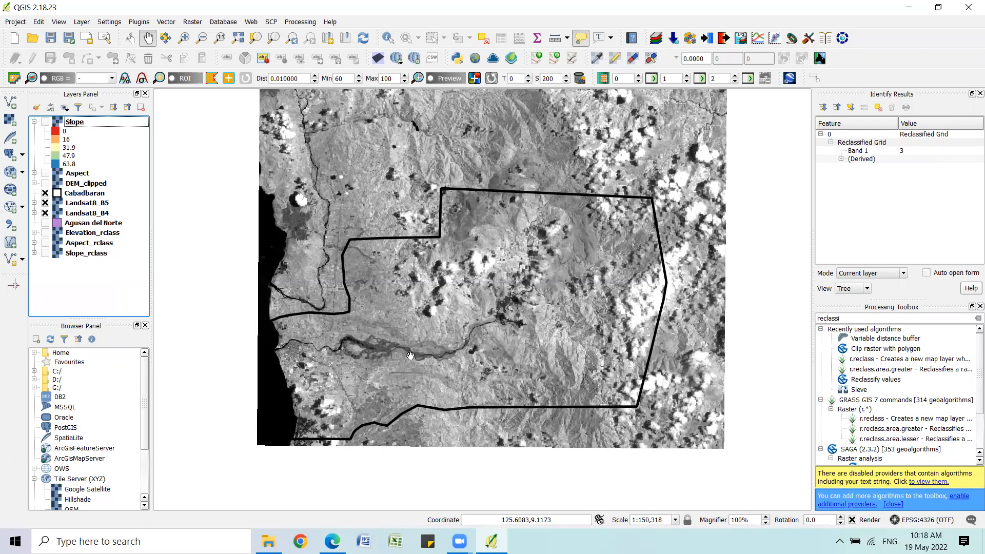
pyautogui.moveTo(409, 341); pyautogui.dragTo(431, 330)
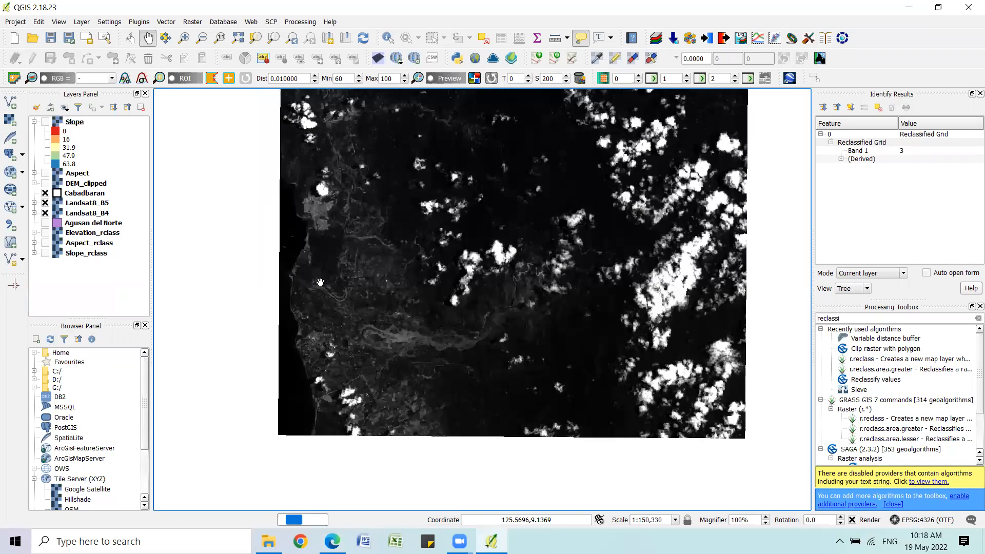
# Start a Raster Calculator expression with the NDVI numerator ( "Landsat8_B5@1" - "Landsat8_B4@1" )
pyautogui.click(191, 22)
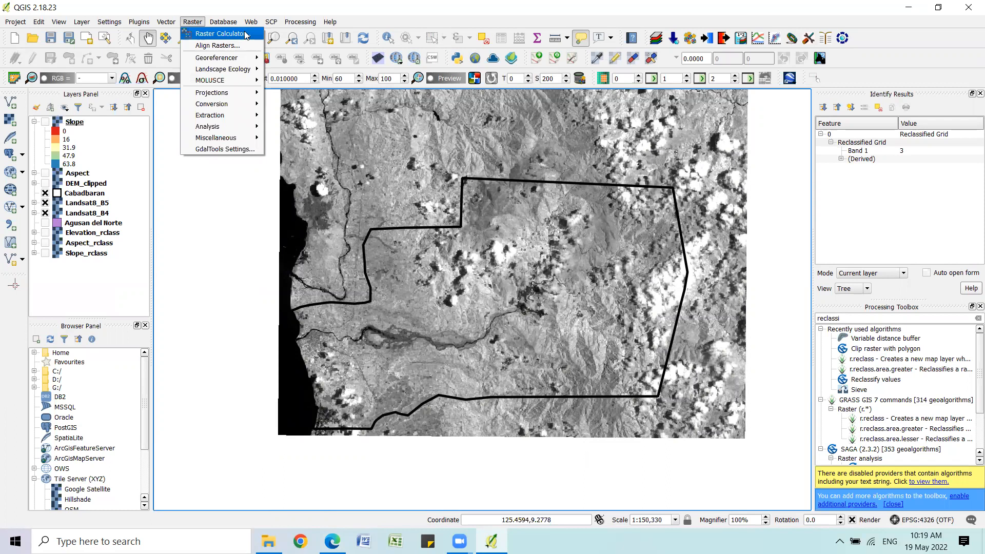
pyautogui.click(245, 33)
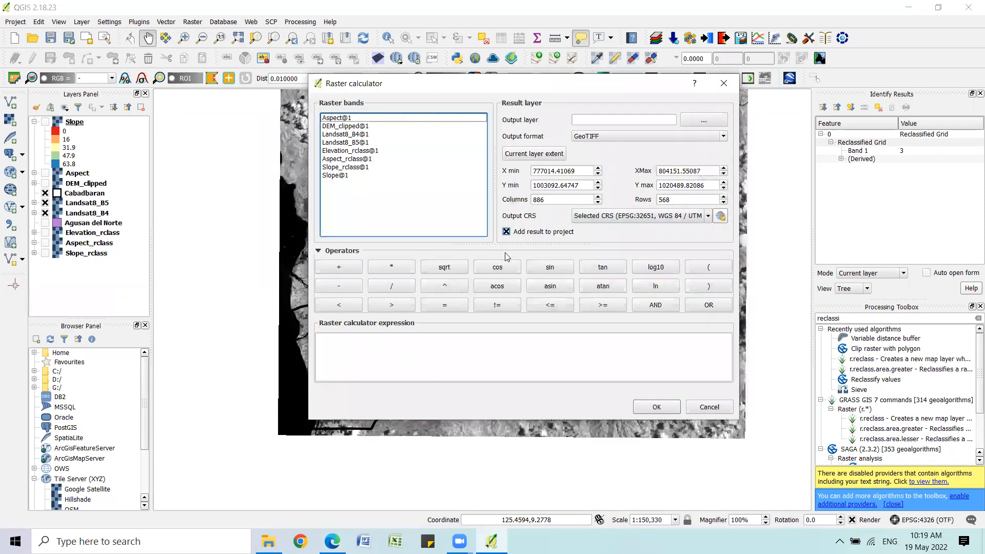
pyautogui.click(707, 269)
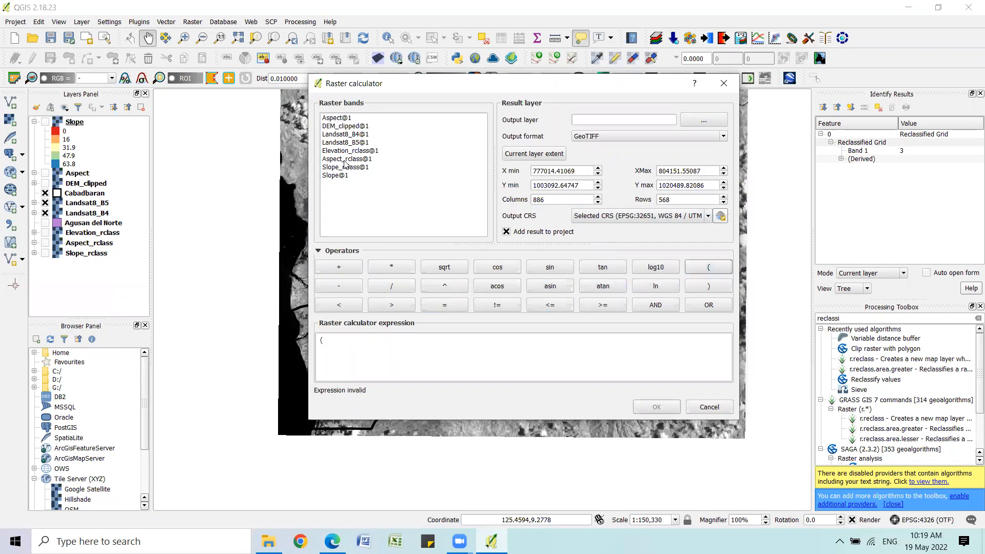
pyautogui.doubleClick(348, 143)
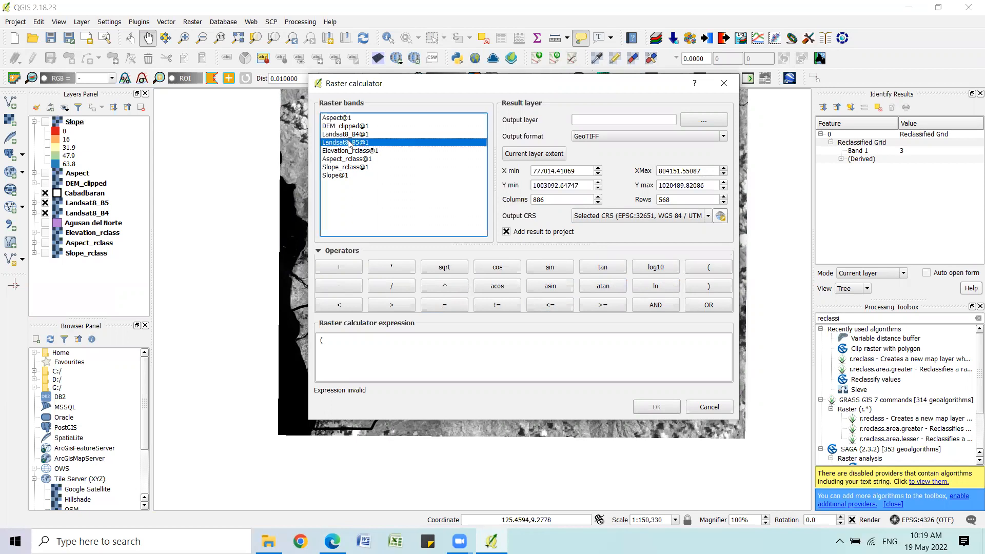
pyautogui.click(362, 284)
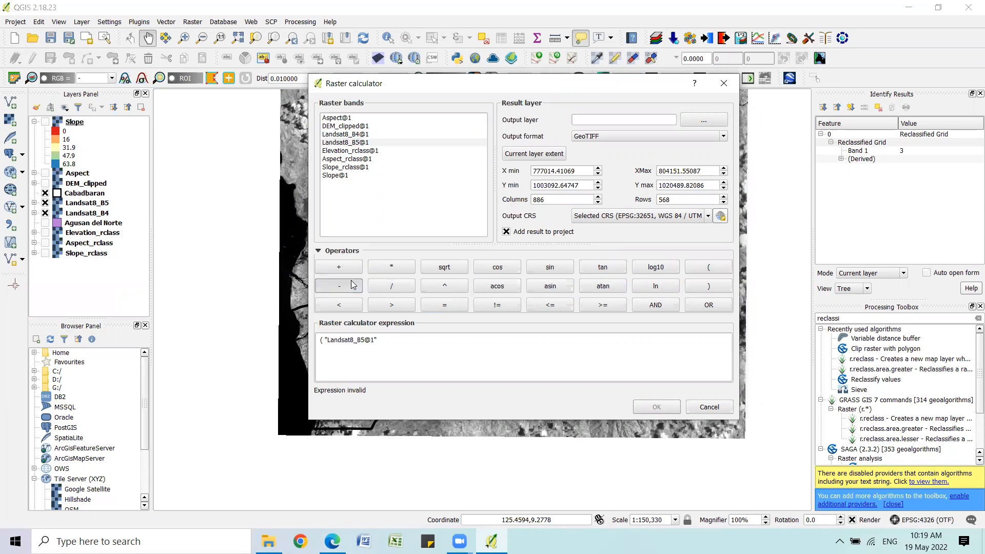
pyautogui.doubleClick(341, 134)
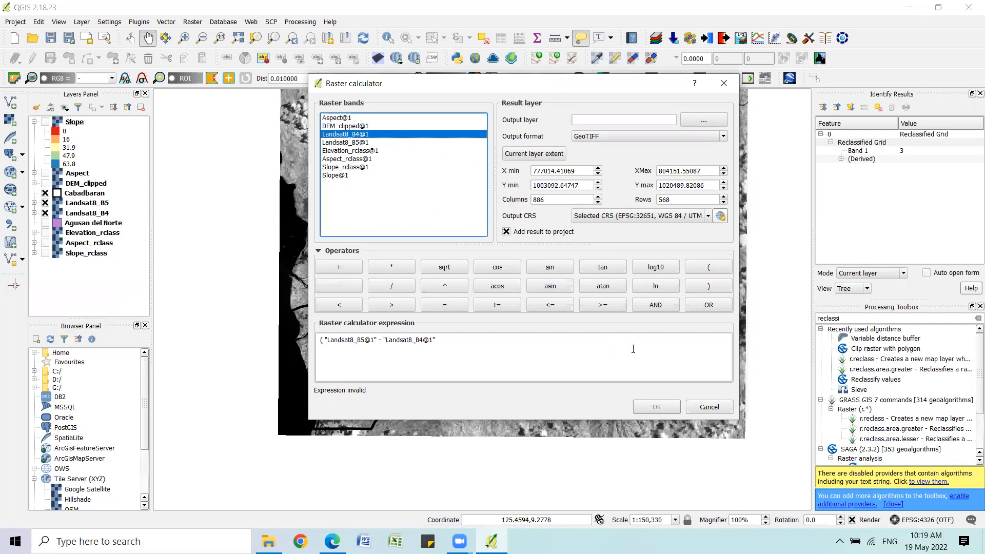
pyautogui.click(709, 287)
# Complete the NDVI expression by dividing by ( "Landsat8_B5@1" + "Landsat8_B4@1" )
pyautogui.click(394, 287)
pyautogui.click(706, 267)
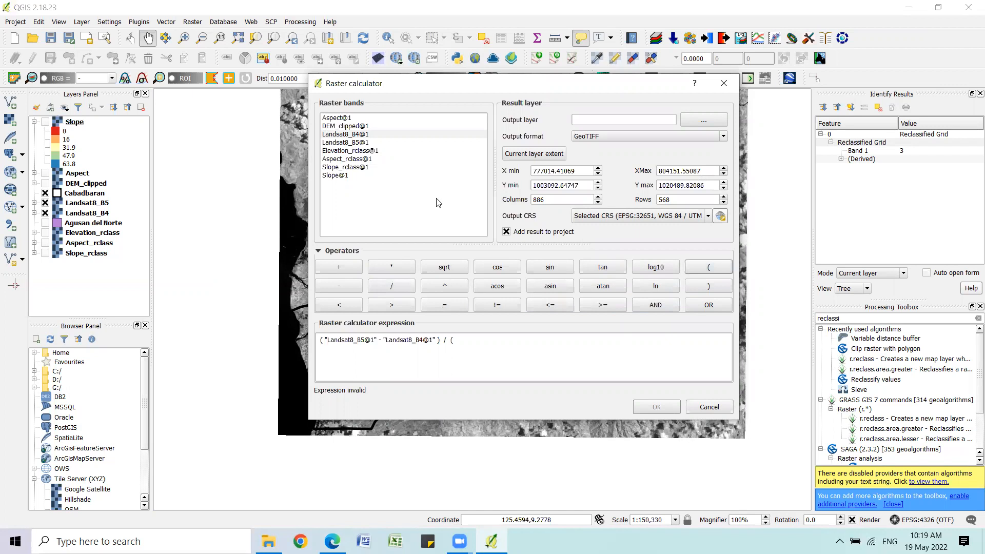
pyautogui.doubleClick(348, 143)
pyautogui.click(339, 266)
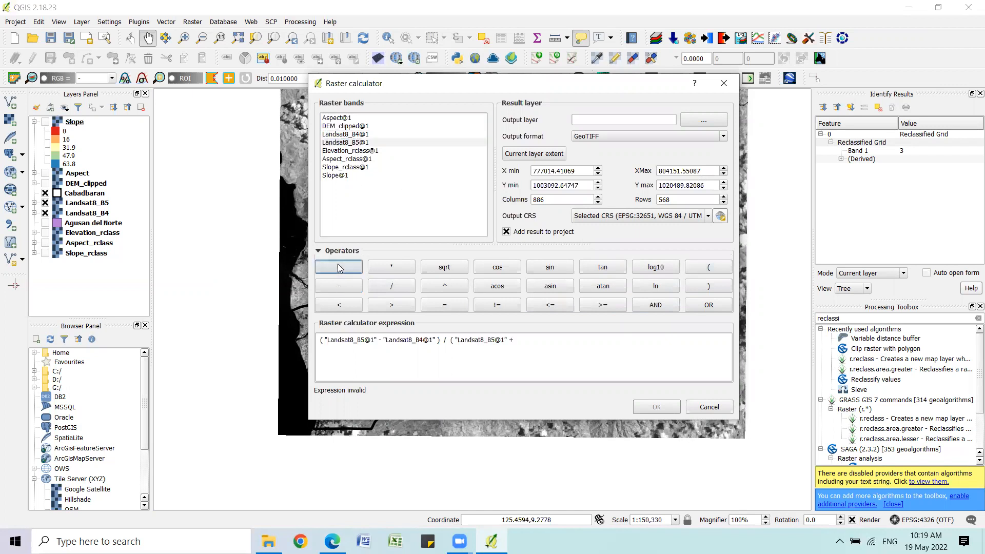
pyautogui.doubleClick(346, 135)
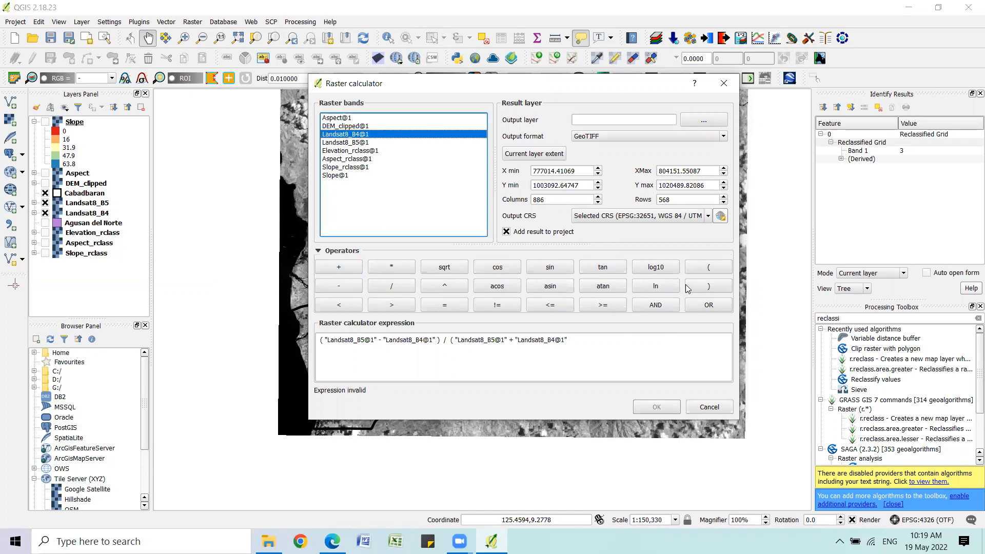
pyautogui.click(707, 286)
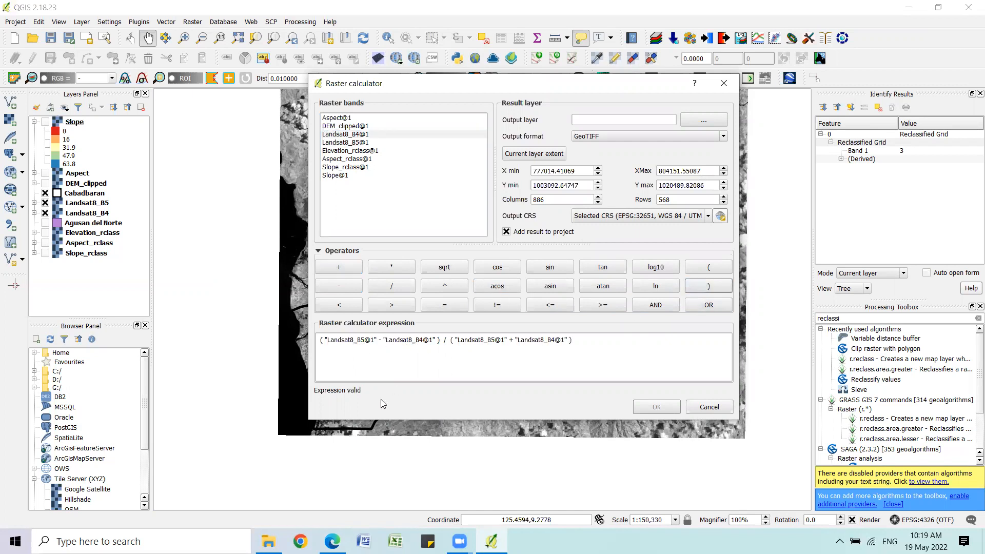
# Set the raster calculator output to NDVI in the New Outputs folder of Exercise 8 and run the calculation
pyautogui.click(704, 120)
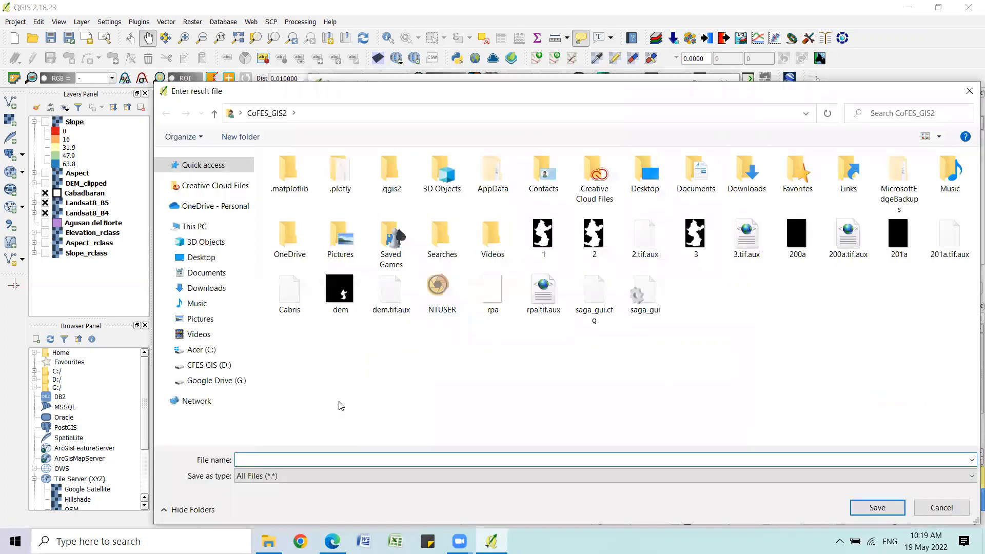
pyautogui.click(204, 364)
pyautogui.doubleClick(328, 255)
pyautogui.doubleClick(339, 258)
pyautogui.doubleClick(314, 191)
pyautogui.click(347, 461)
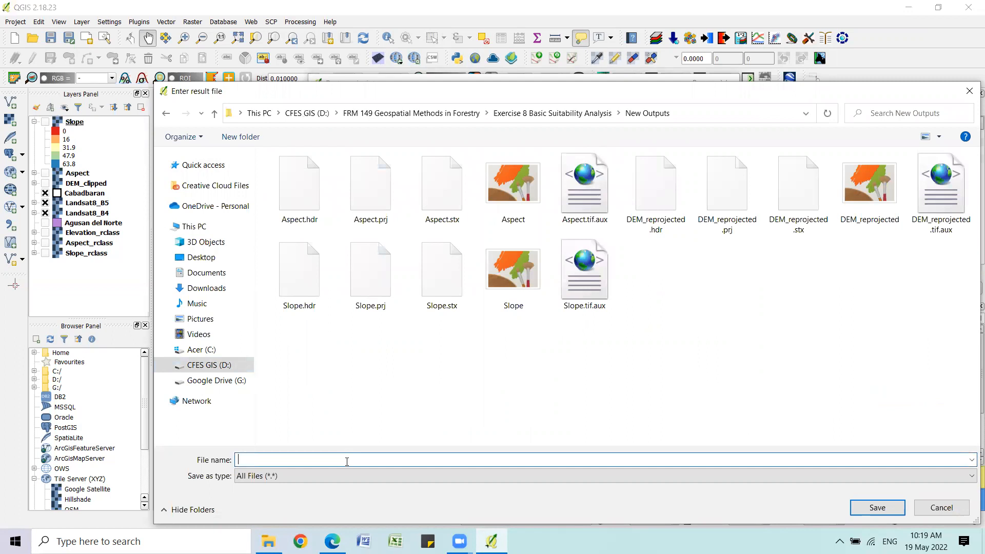
pyautogui.write('NDVI')
pyautogui.click(877, 508)
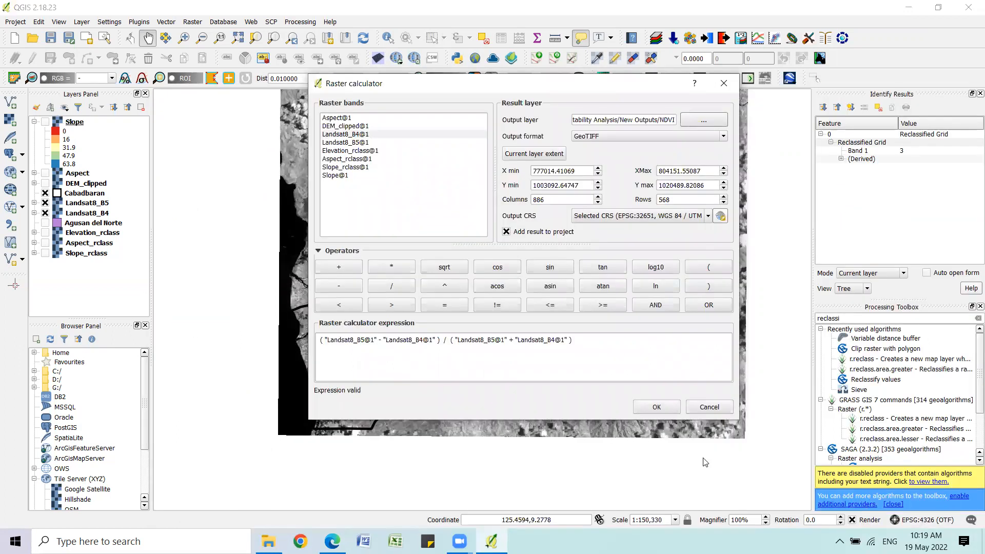
pyautogui.click(657, 407)
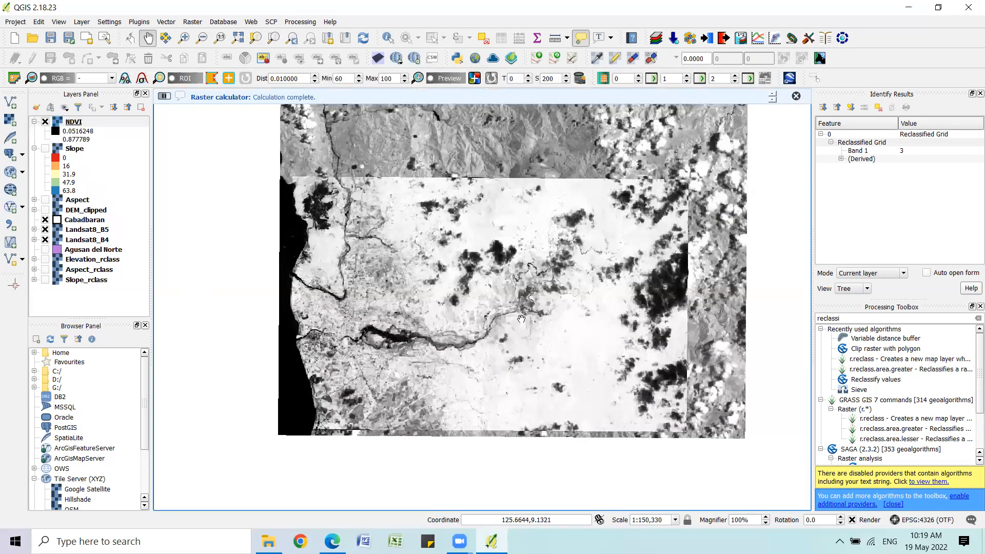
# Hide the Landsat8_B5 and Landsat8_B4 layers so only the NDVI raster is displayed
pyautogui.click(45, 229)
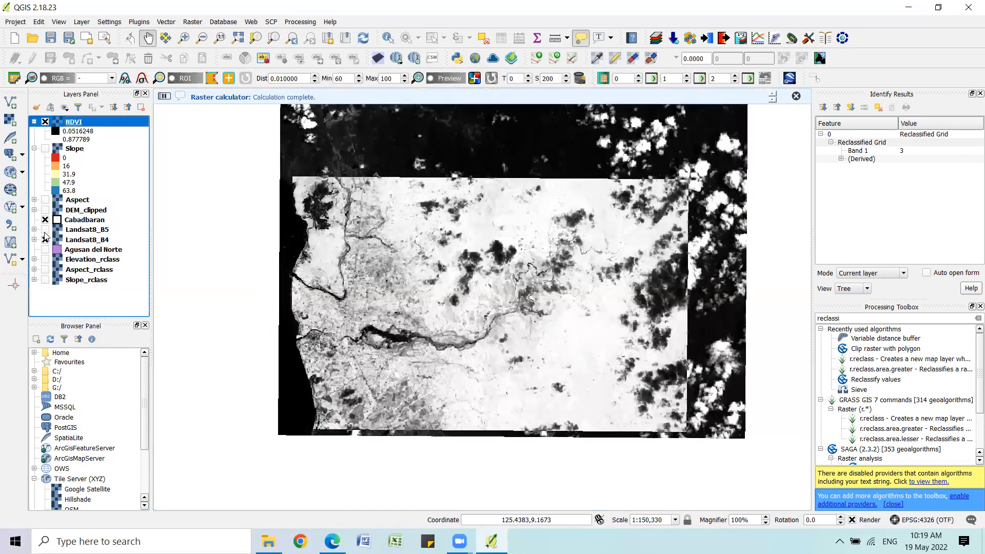
pyautogui.click(45, 240)
pyautogui.scroll(1, 491, 309)
pyautogui.scroll(-1, 490, 309)
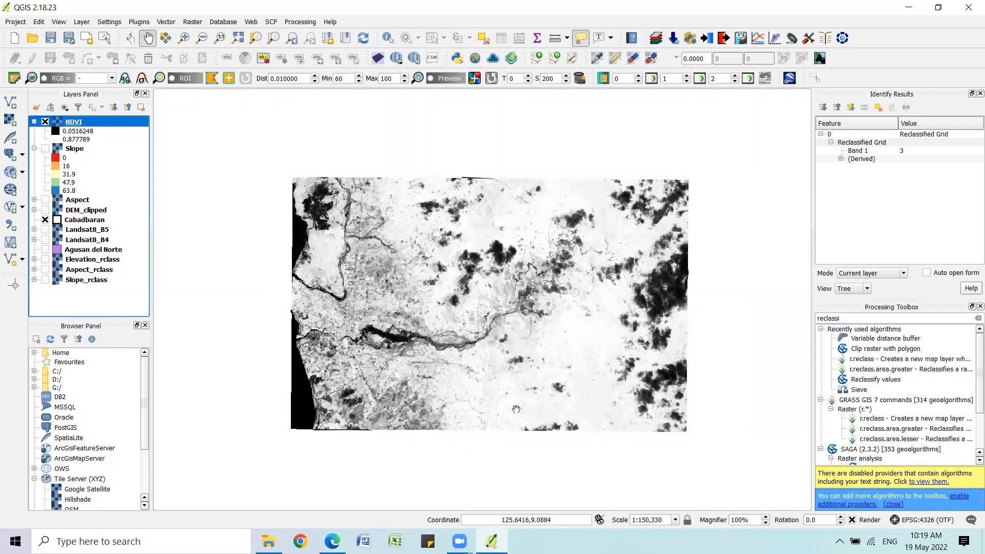
# Style the NDVI layer as Singleband pseudocolor and load its range with the Min / max option
pyautogui.doubleClick(105, 132)
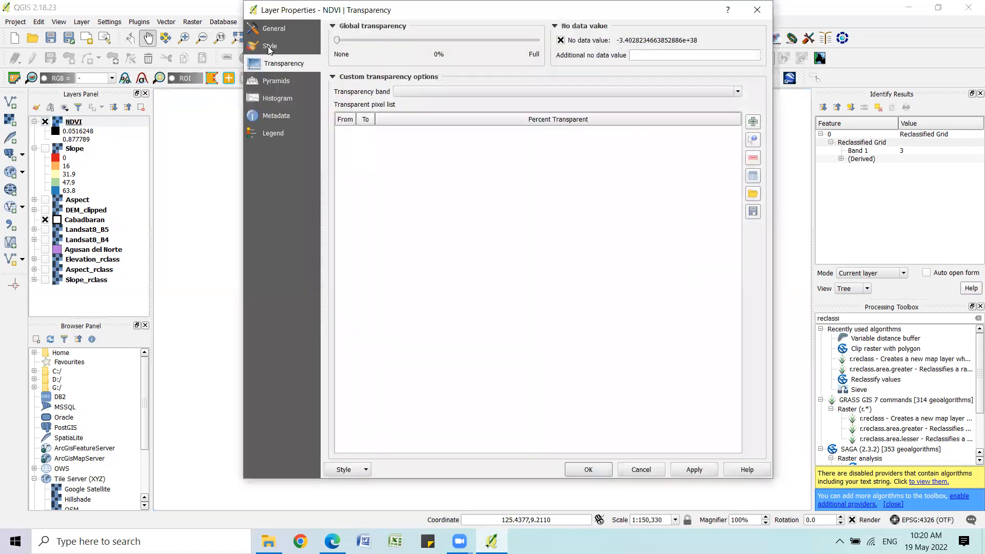
pyautogui.click(270, 47)
pyautogui.click(452, 50)
pyautogui.click(445, 91)
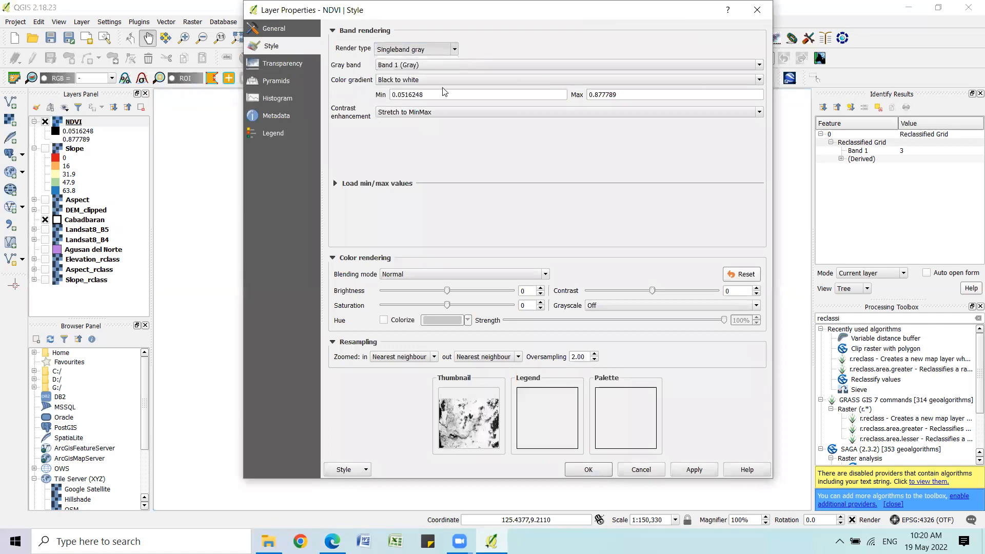
pyautogui.click(336, 93)
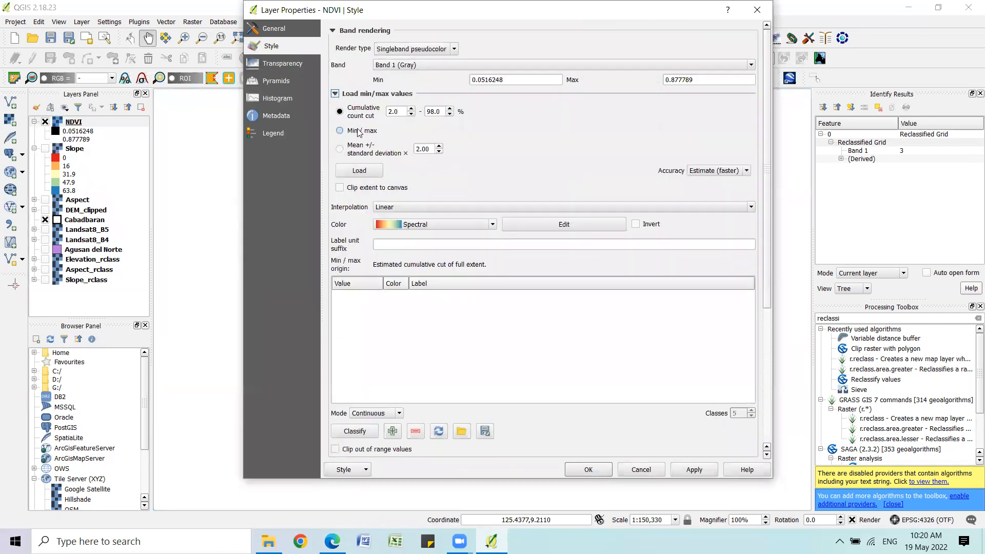
pyautogui.click(363, 171)
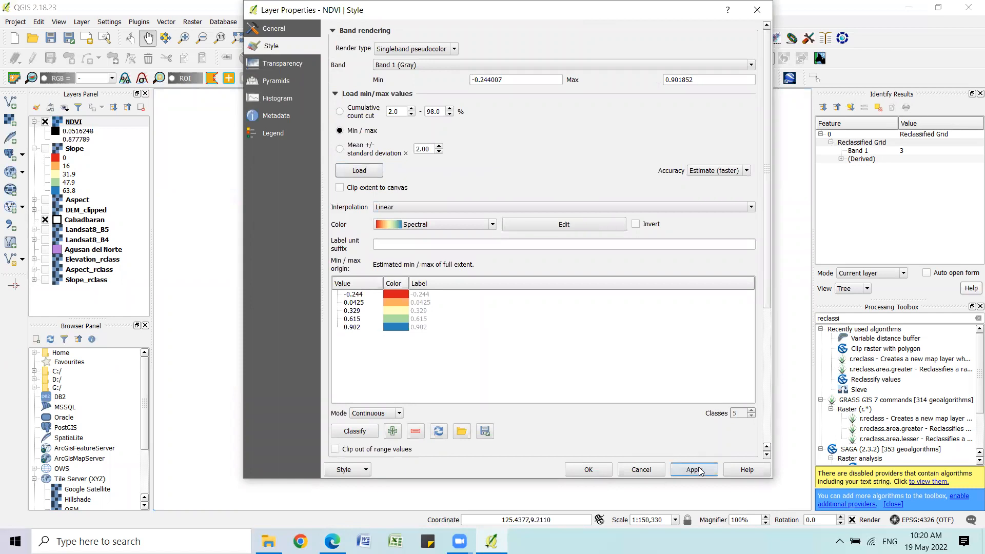
# Apply the Greens color ramp to the NDVI layer and close its properties
pyautogui.click(493, 225)
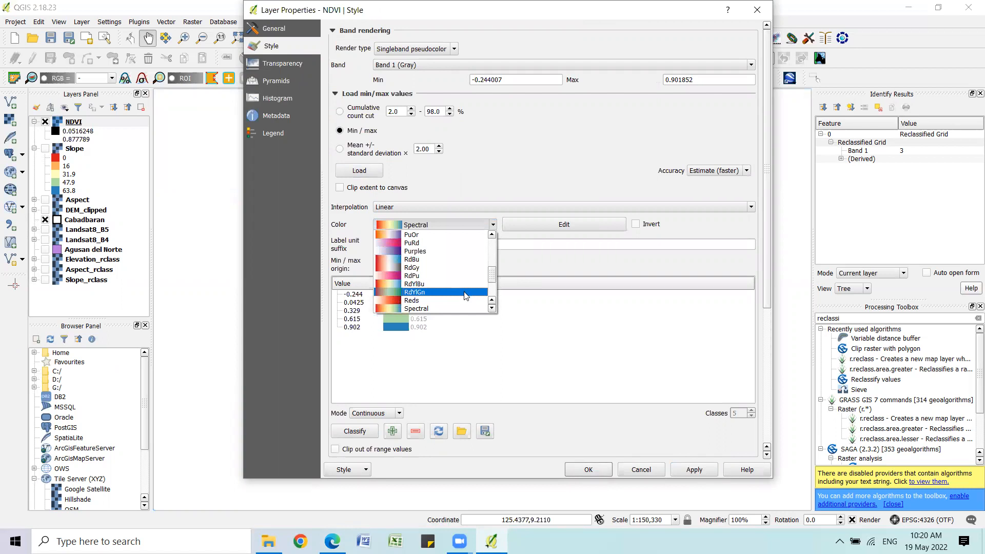
pyautogui.scroll(2, 460, 263)
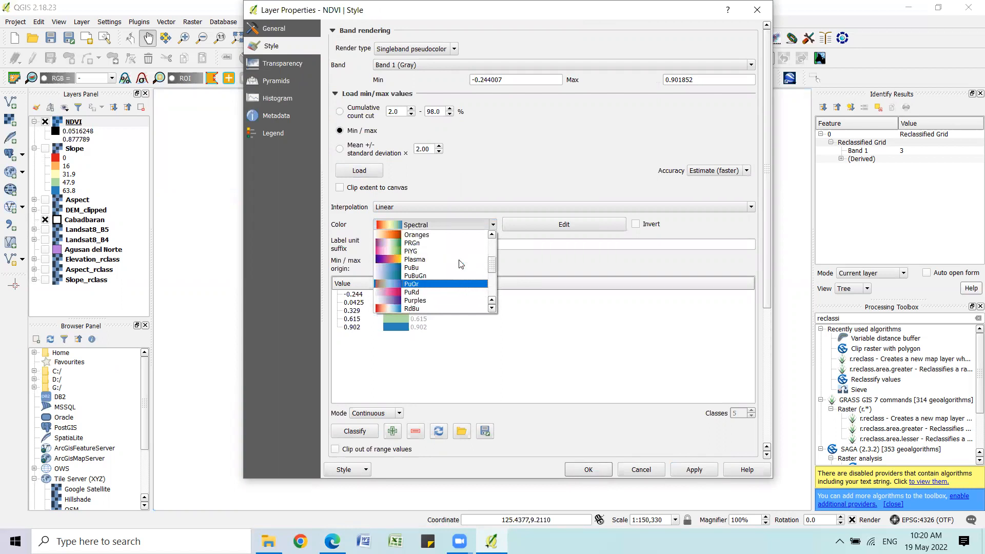
pyautogui.scroll(2, 451, 256)
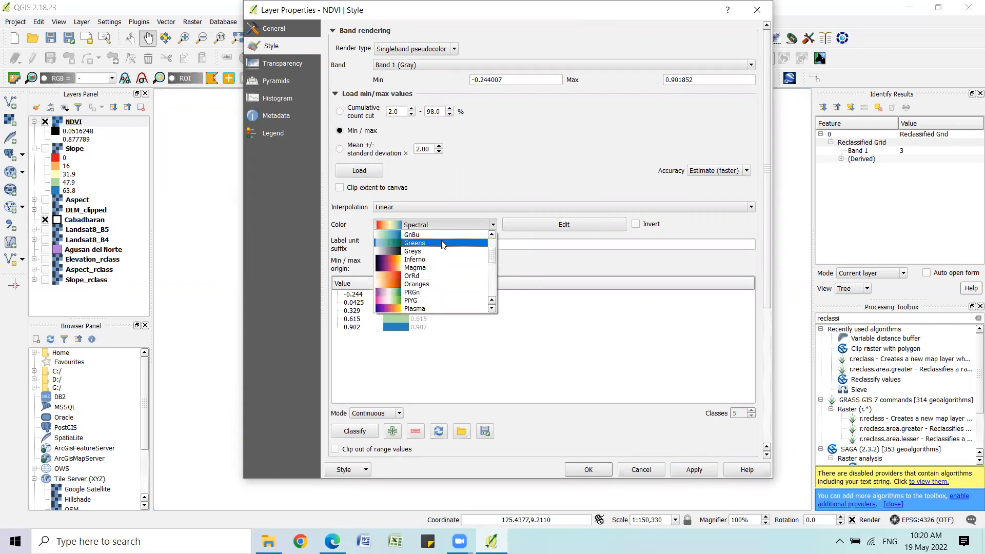
pyautogui.click(443, 244)
pyautogui.click(554, 353)
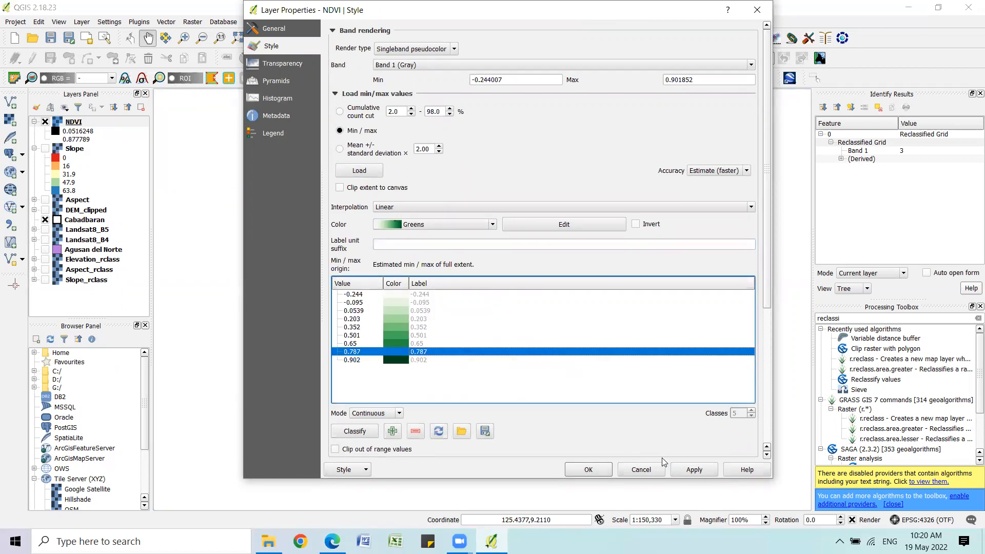
pyautogui.click(687, 470)
pyautogui.click(596, 469)
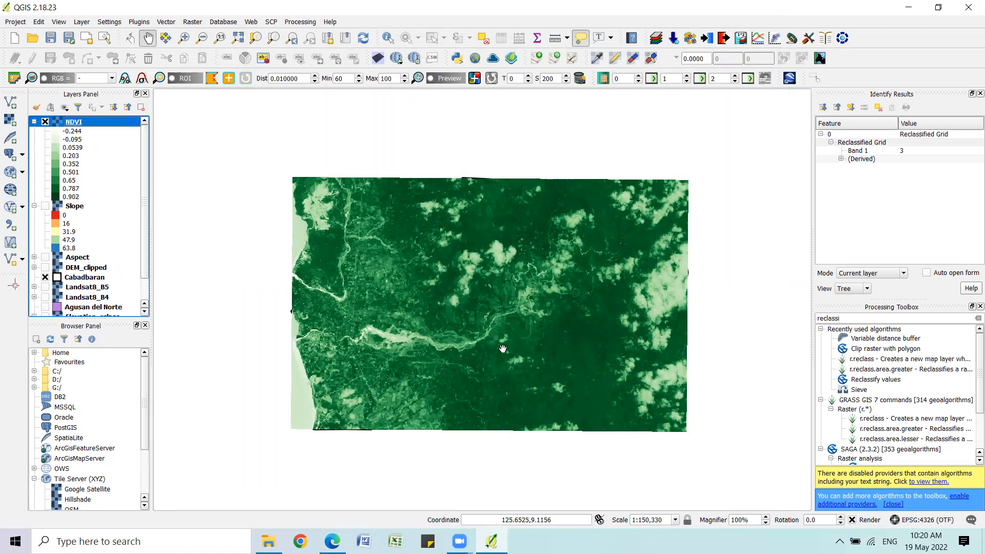
# Examine the green-shaded NDVI raster, inspecting the river, coast, cloud-covered areas and dense vegetation up close and at full extent
pyautogui.moveTo(503, 349); pyautogui.dragTo(534, 305)
pyautogui.scroll(-1, 567, 295)
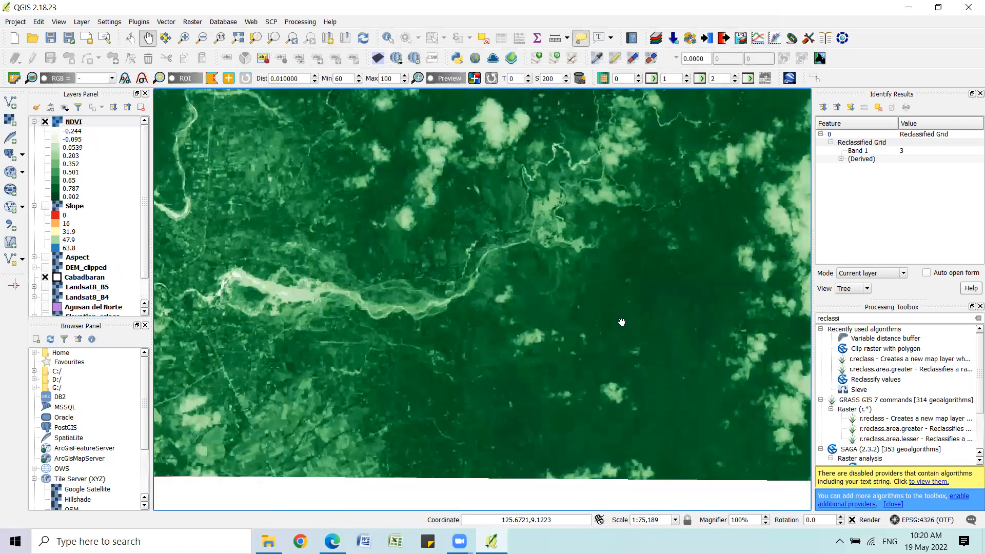
pyautogui.scroll(1, 622, 310)
pyautogui.moveTo(622, 278); pyautogui.dragTo(626, 322)
pyautogui.moveTo(405, 322); pyautogui.dragTo(510, 322)
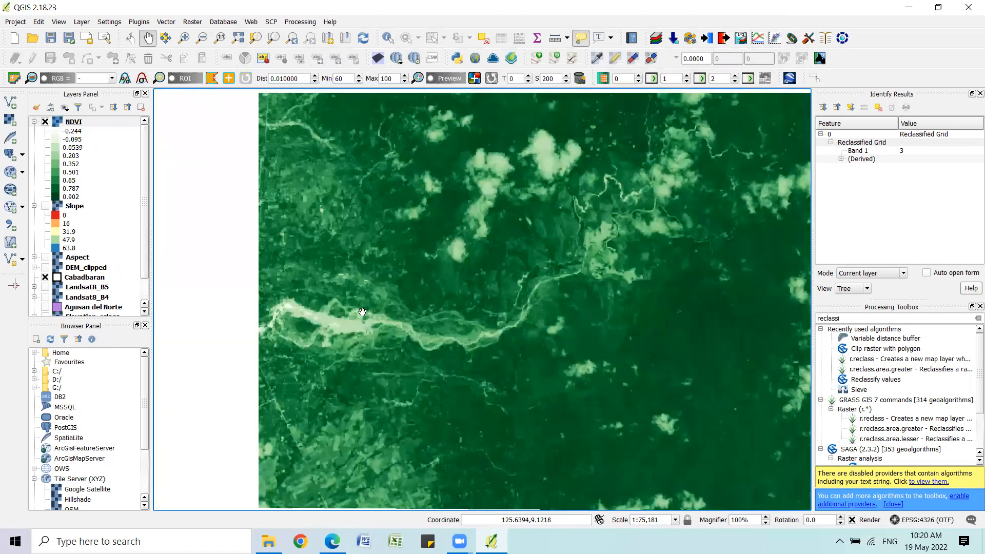
pyautogui.moveTo(276, 329); pyautogui.dragTo(334, 324)
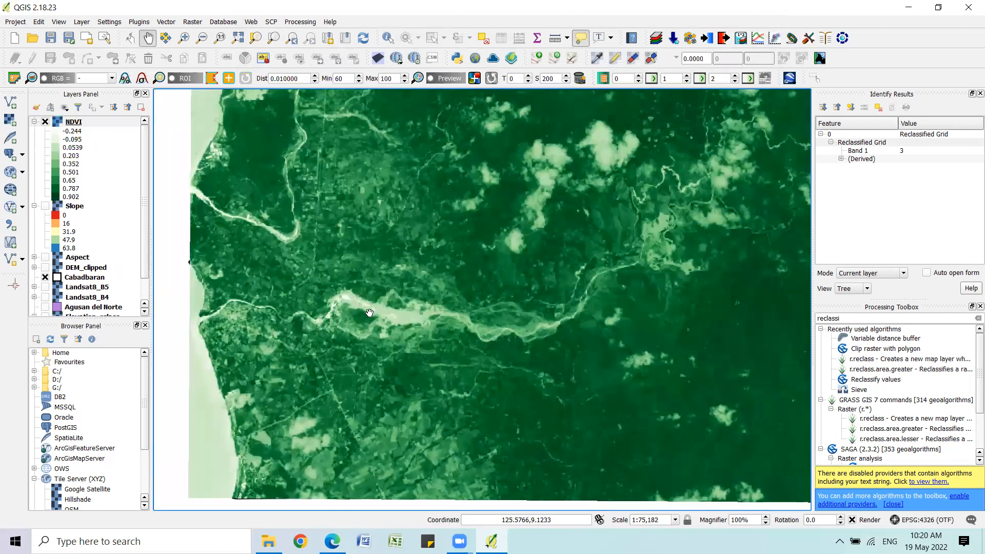
pyautogui.moveTo(397, 173); pyautogui.dragTo(379, 232)
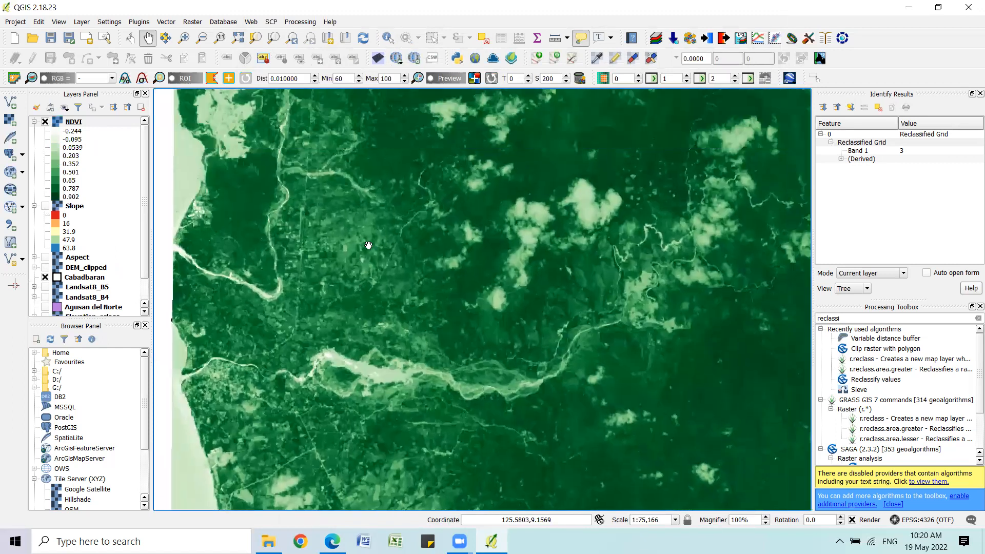
pyautogui.moveTo(350, 275); pyautogui.dragTo(298, 275)
pyautogui.scroll(2, 537, 280)
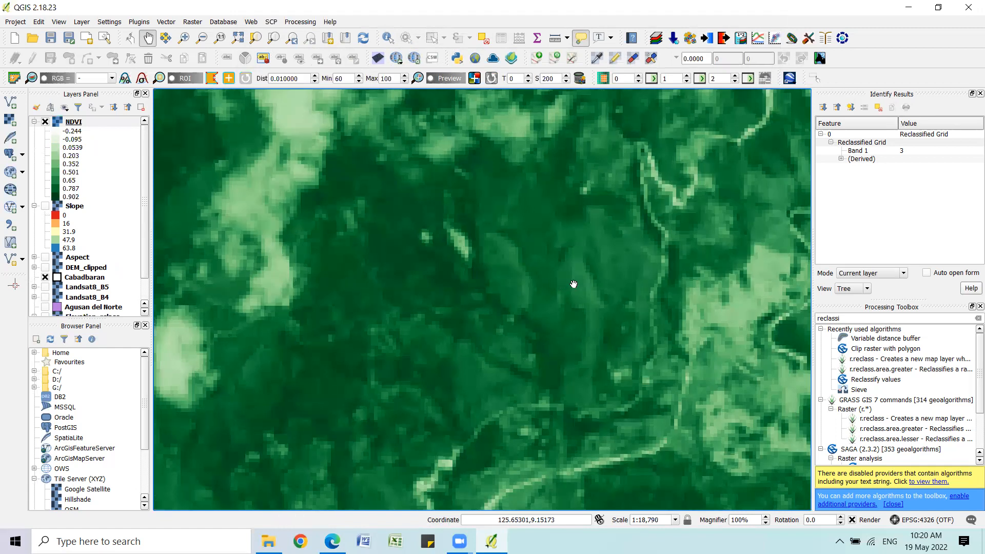
pyautogui.scroll(-1, 575, 283)
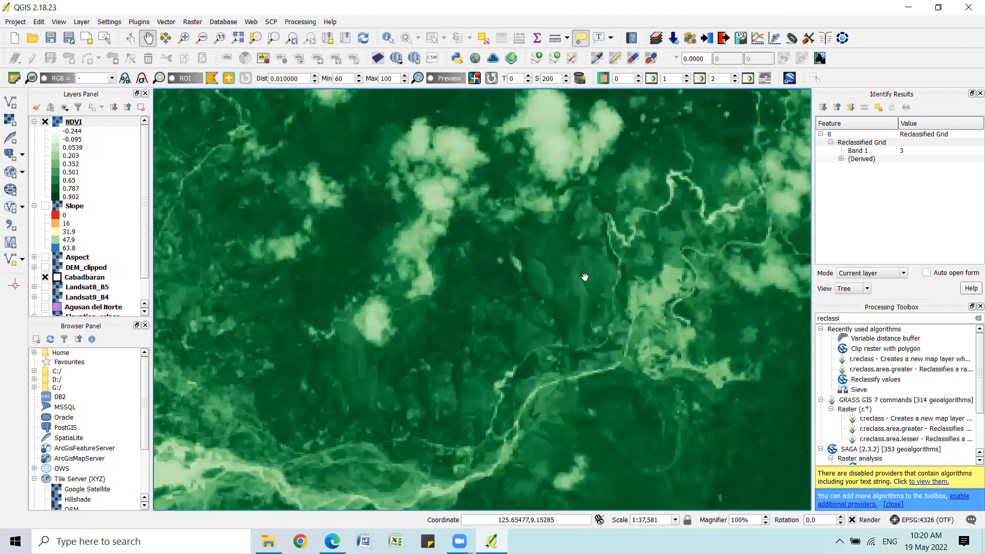
pyautogui.scroll(-1, 580, 285)
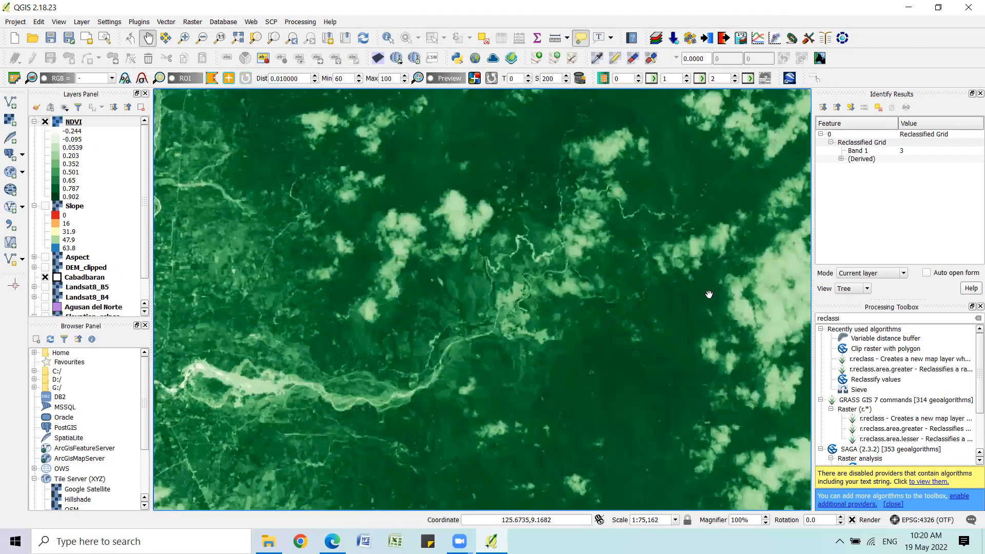
pyautogui.scroll(-1, 708, 294)
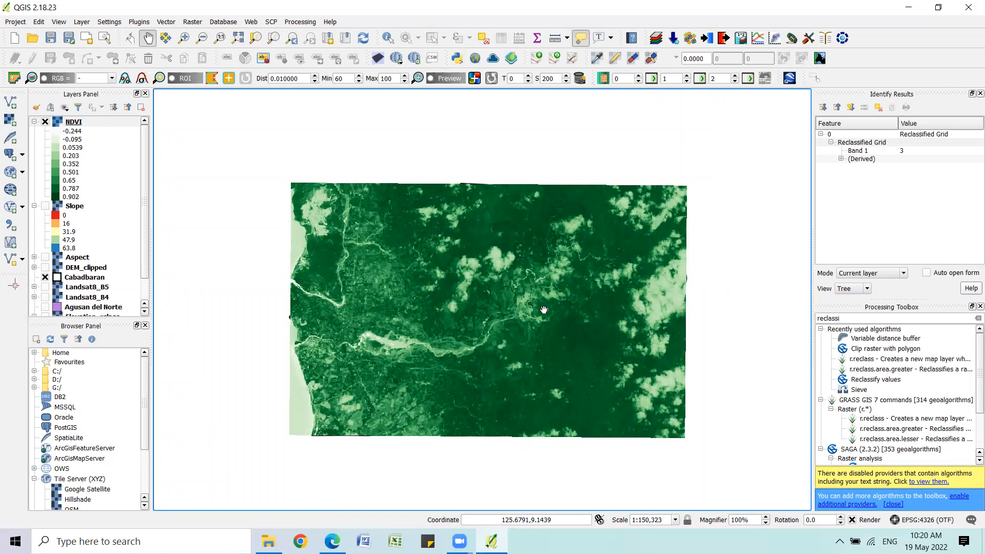
pyautogui.moveTo(523, 317); pyautogui.dragTo(501, 321)
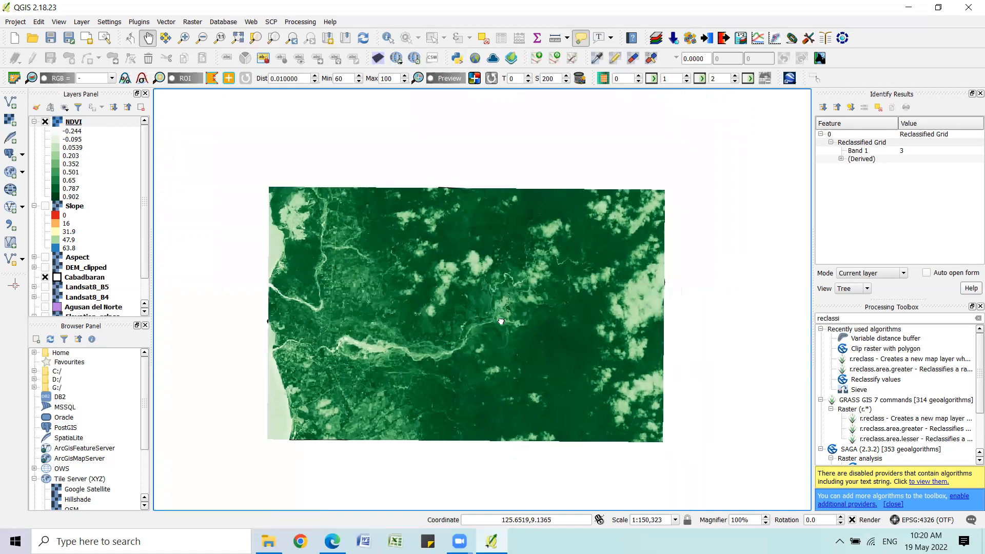
pyautogui.scroll(1, 618, 306)
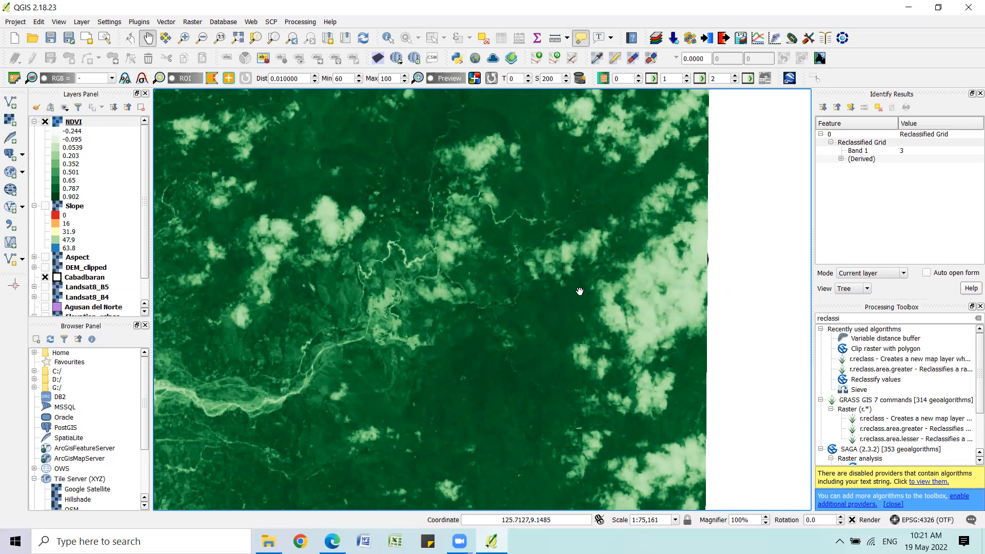
pyautogui.scroll(-1, 579, 291)
pyautogui.scroll(1, 479, 306)
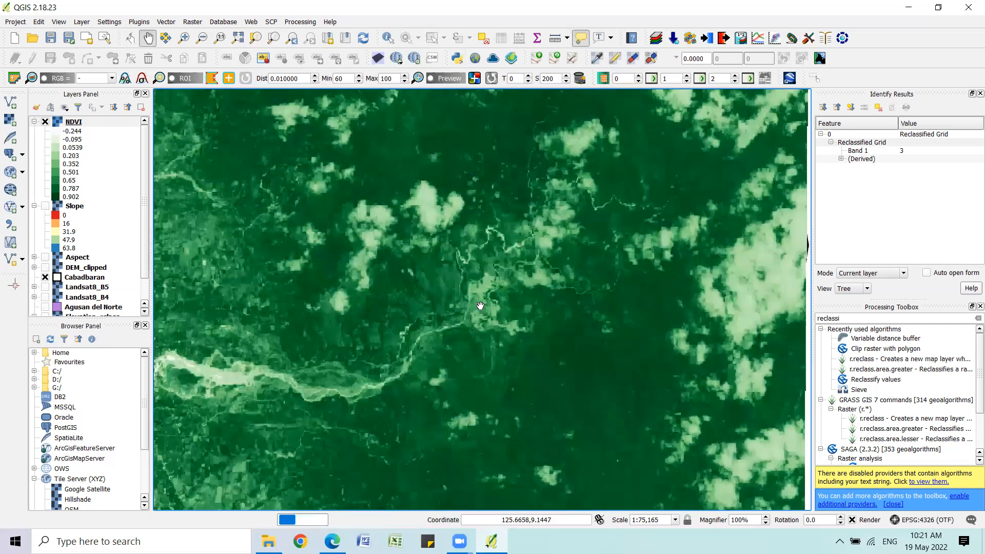
pyautogui.scroll(-1, 494, 302)
pyautogui.moveTo(461, 323); pyautogui.dragTo(489, 341)
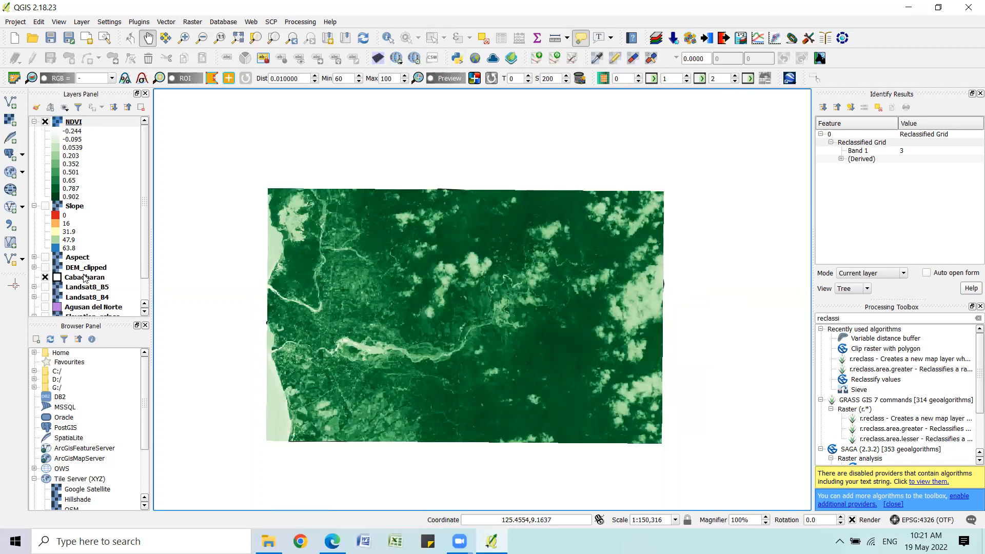
# Move the Cabadbaran boundary layer above the NDVI layer in the layer order, then select NDVI
pyautogui.moveTo(85, 280); pyautogui.dragTo(79, 122)
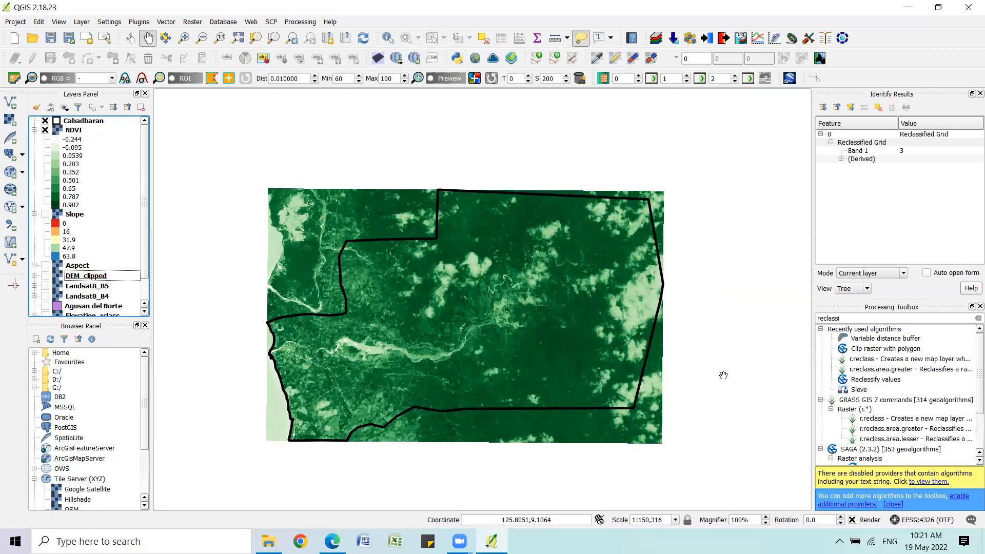
pyautogui.click(74, 131)
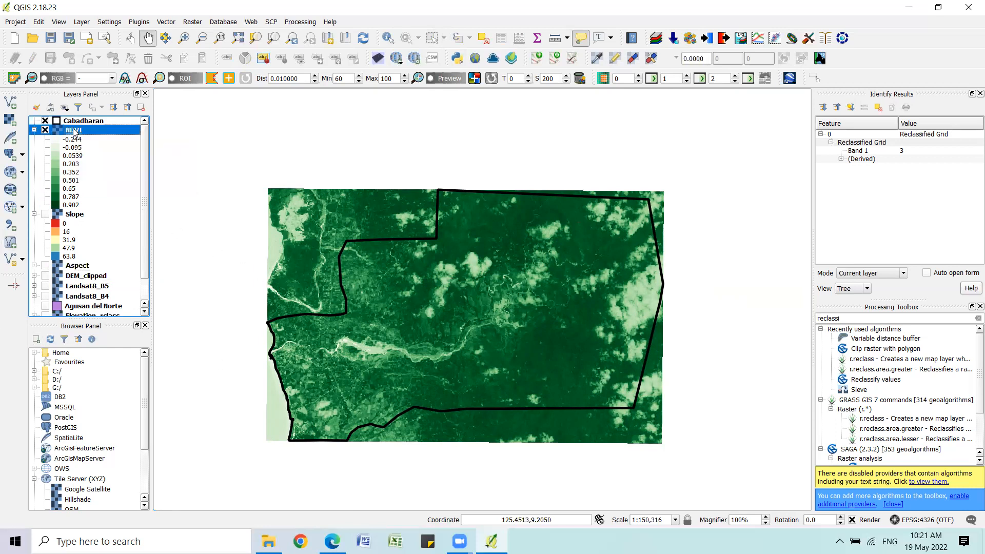
# Set up Reclassify values with NDVI as the grid and a table-based method, and open the lookup table for editing
pyautogui.doubleClick(878, 380)
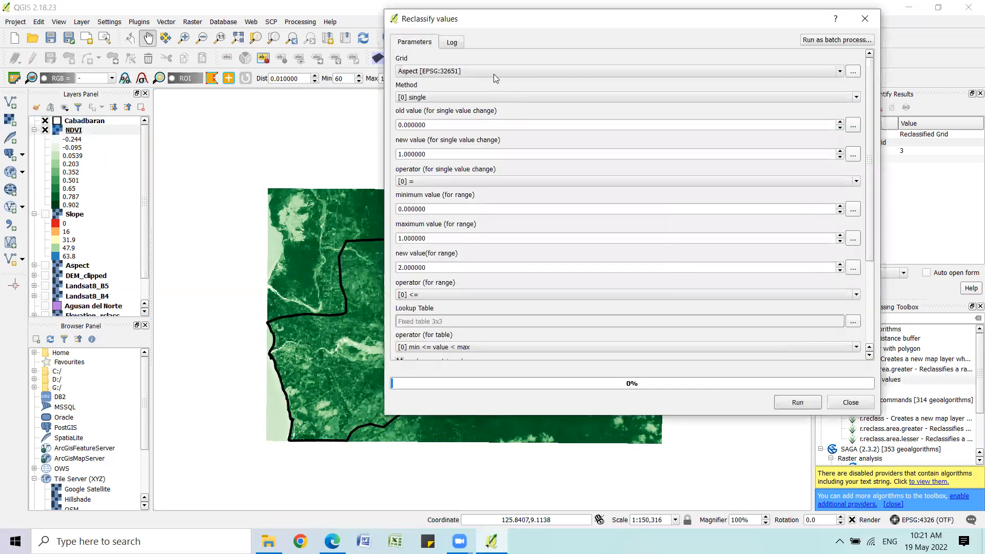
pyautogui.click(493, 72)
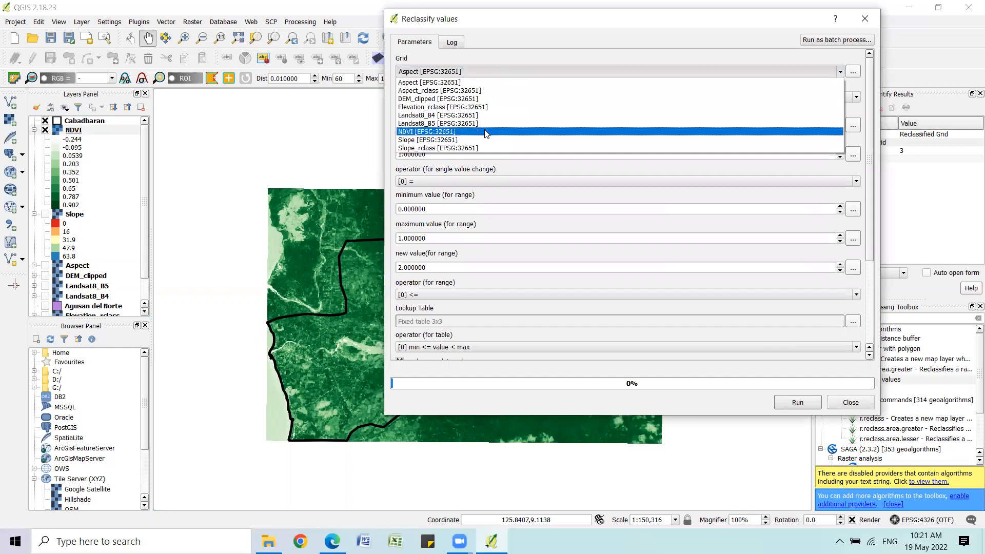
pyautogui.click(486, 132)
pyautogui.click(494, 96)
pyautogui.click(492, 123)
pyautogui.moveTo(870, 126); pyautogui.dragTo(870, 322)
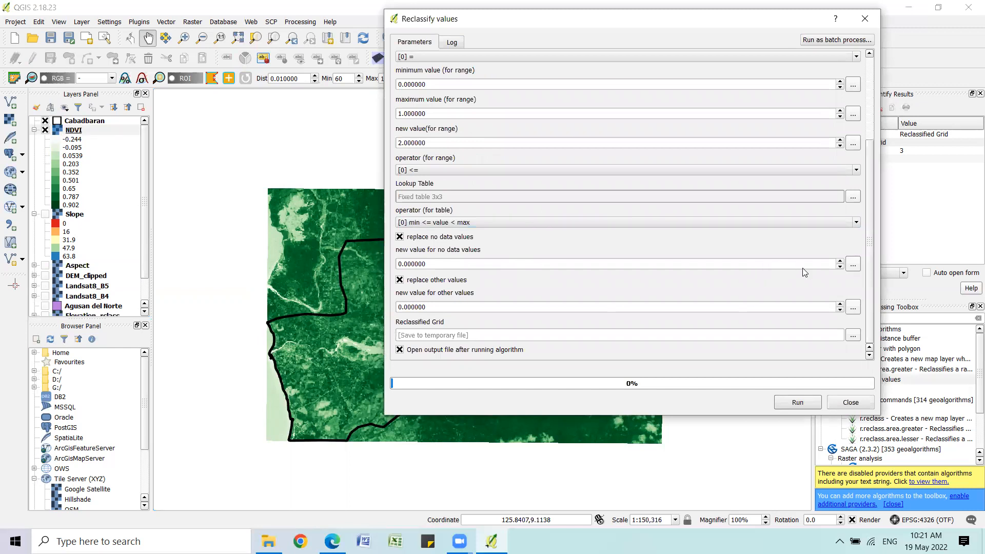
pyautogui.click(853, 197)
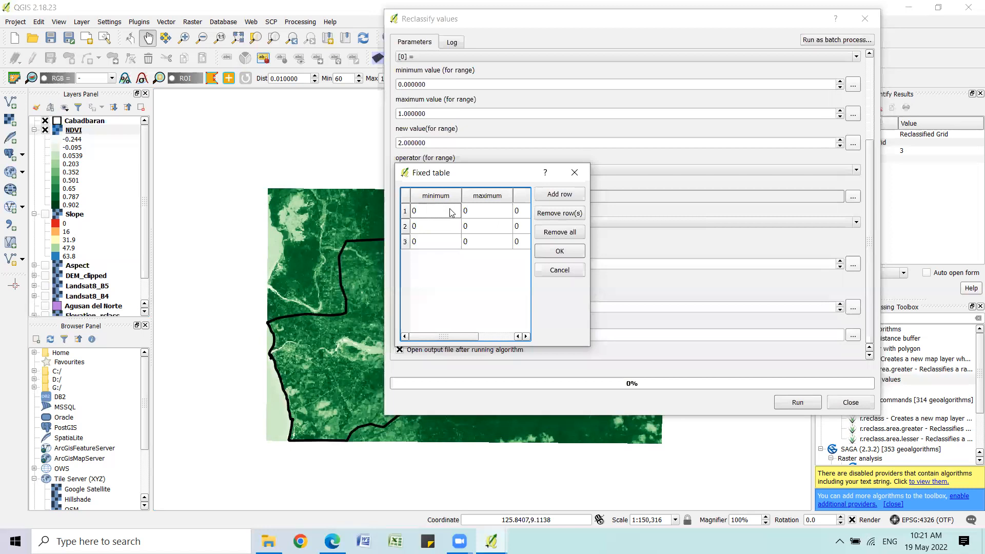
# Switch to Microsoft Edge and check the NDVI criterion in the Hands-on Exercise No. 8 instructions
pyautogui.click(332, 541)
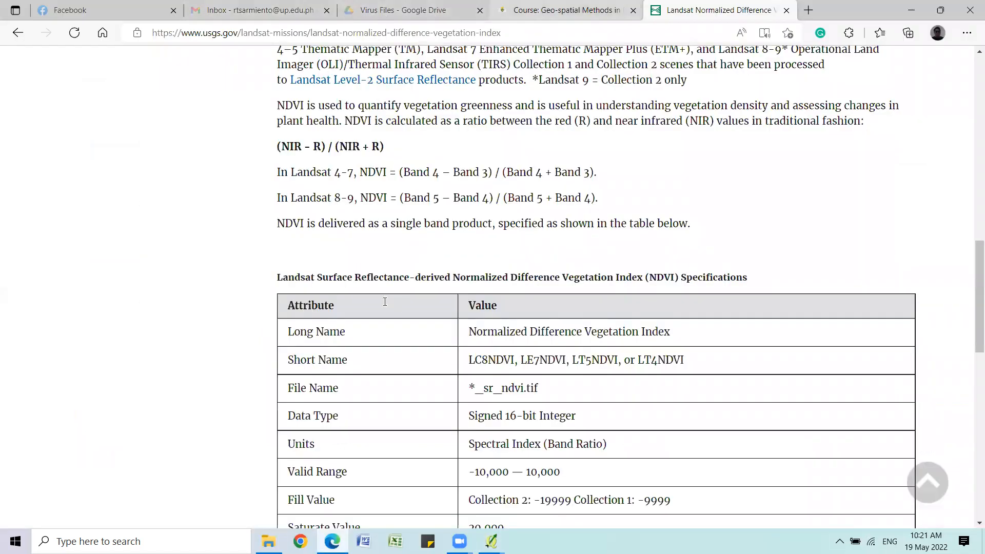
pyautogui.hotkey('ctrl', 'shift', 'Tab')
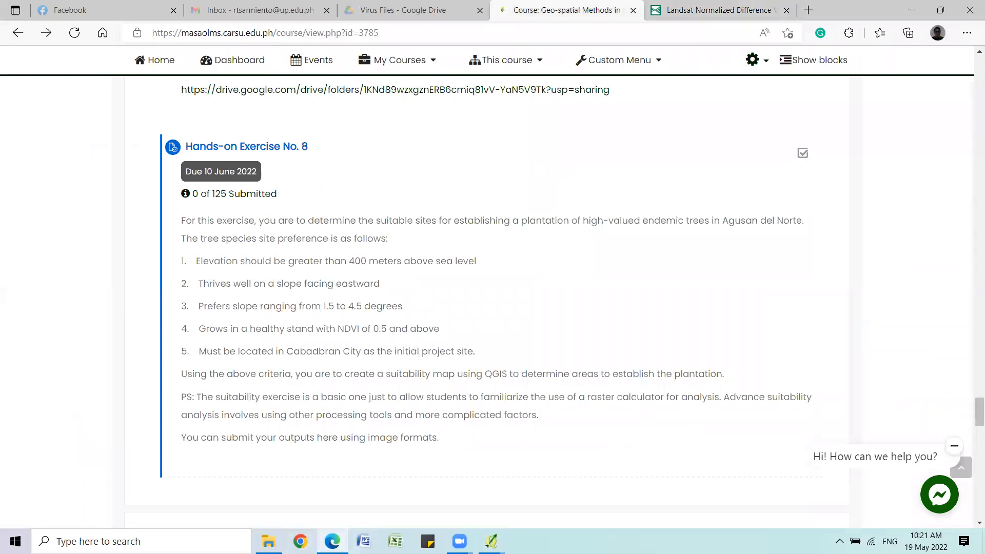
# Switch back to QGIS and set the lookup table's first row to maximum 0.499 and new value 1, keeping minimum 0
pyautogui.hotkey('alt', 'Tab')
pyautogui.click(437, 211)
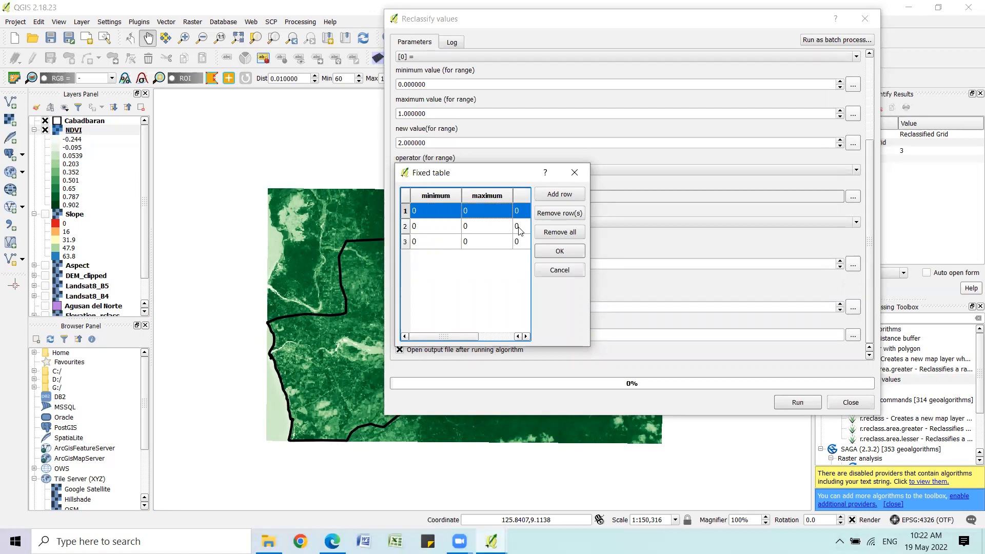
pyautogui.write('.499')
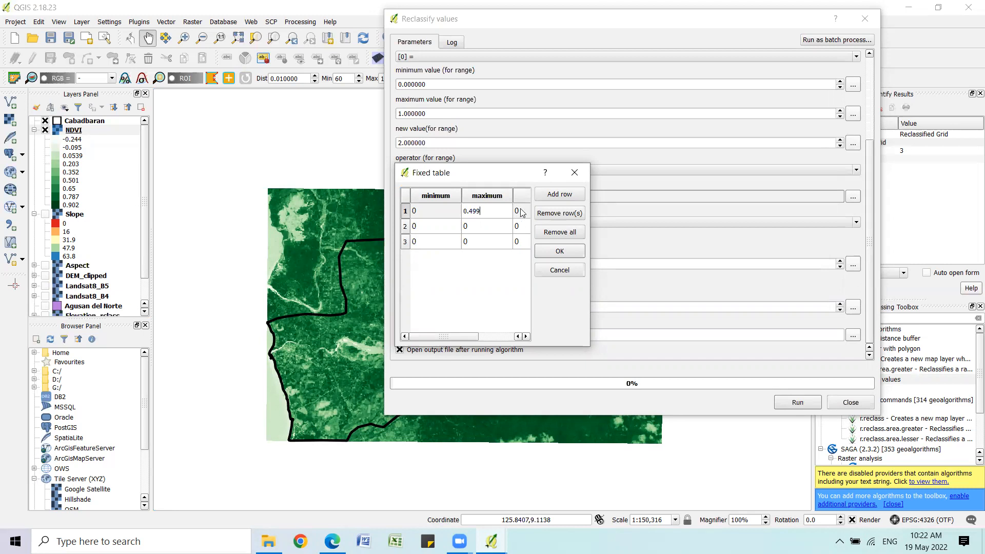
pyautogui.click(520, 211)
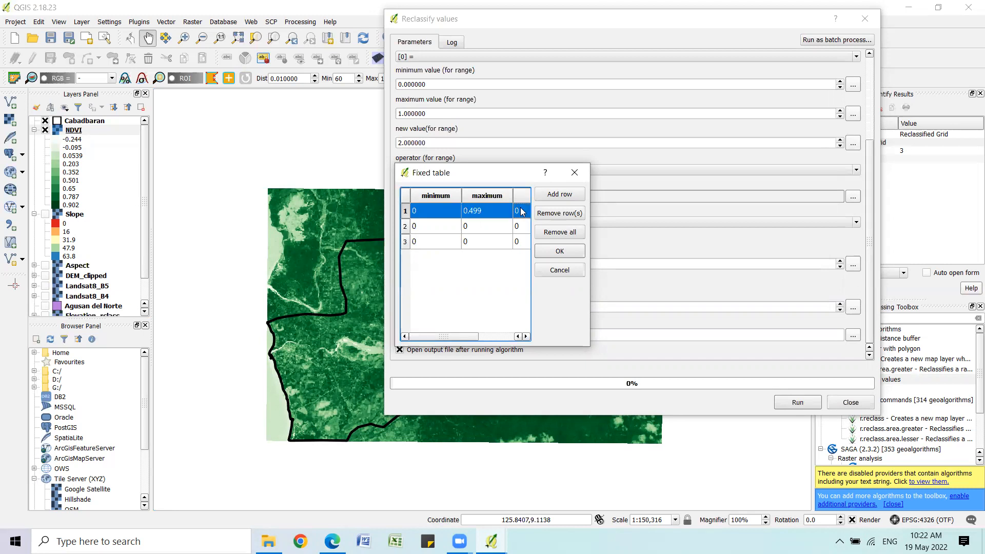
pyautogui.write('1')
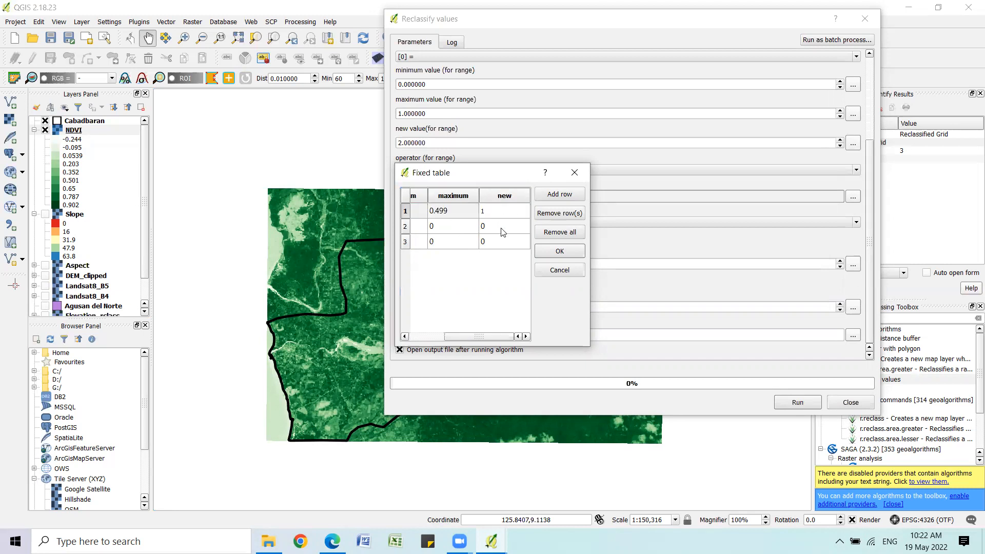
# Fill the second row with minimum 0.51, maximum 0.903 and new value 2, then remove the empty third row and accept the table
pyautogui.press('Tab')
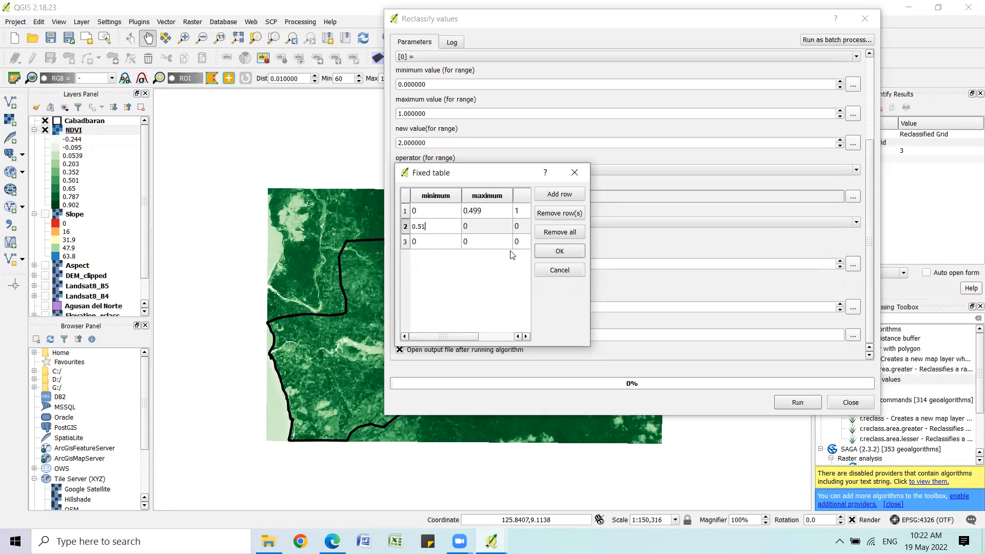
pyautogui.press('Tab')
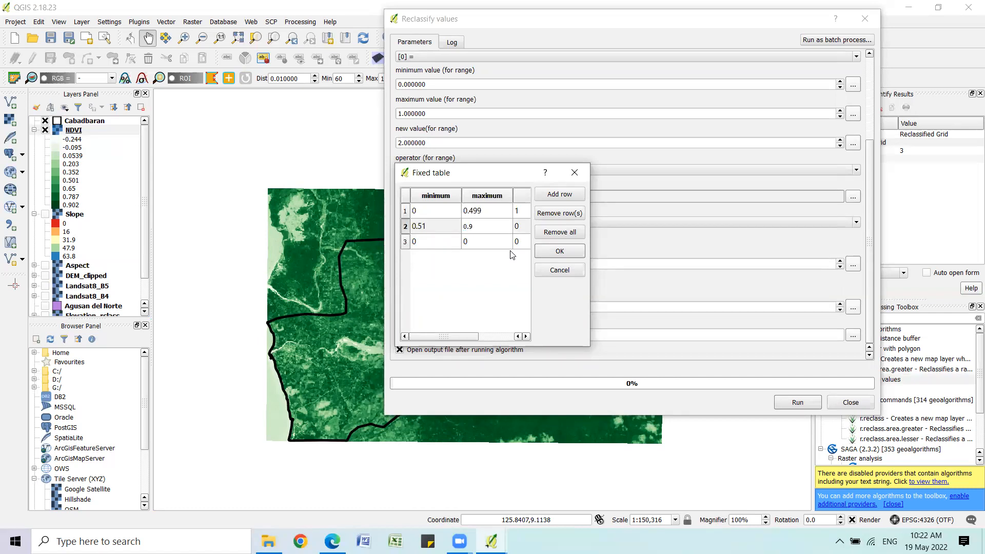
pyautogui.press('Tab')
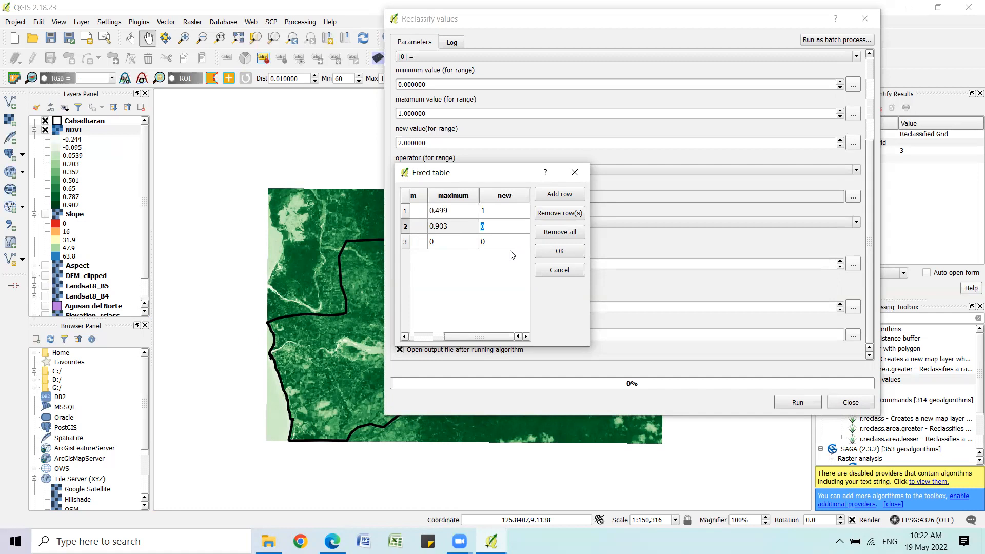
pyautogui.press('Tab')
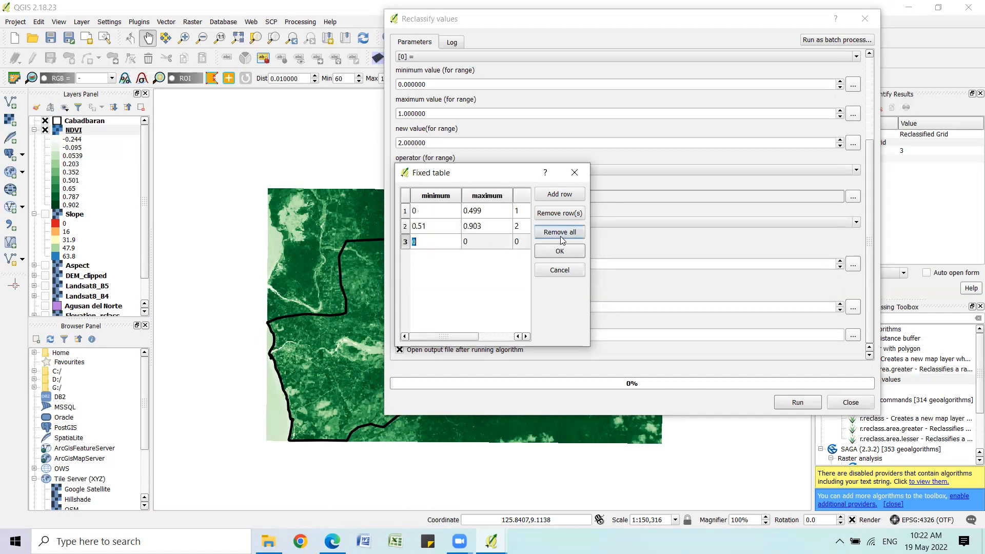
pyautogui.click(555, 213)
pyautogui.click(560, 251)
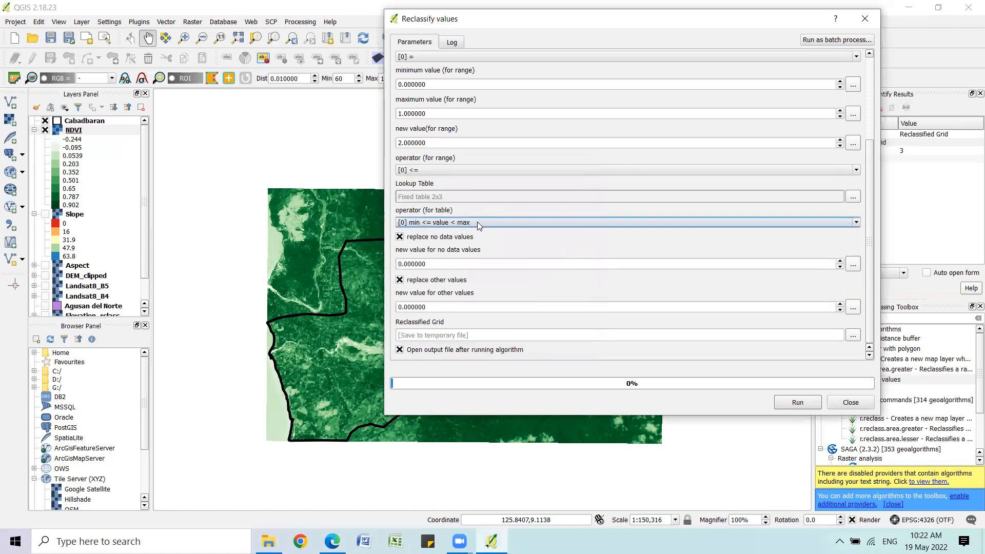
# Set the table operator to min <= value <= max and run the NDVI reclassification
pyautogui.click(479, 224)
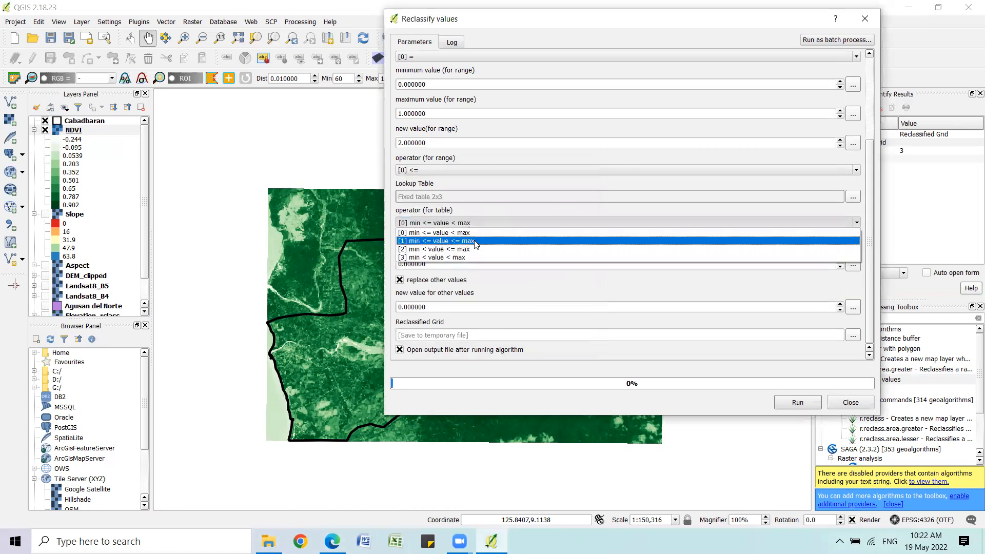
pyautogui.click(539, 240)
pyautogui.click(797, 402)
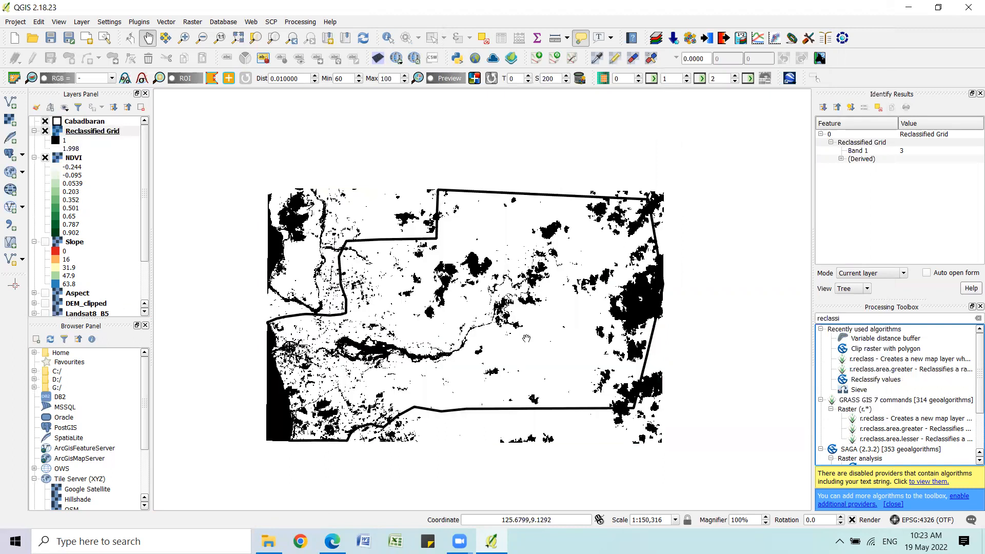
# Style the Reclassified Grid layer as singleband pseudocolor with the Greens ramp, loading its actual min/max values
pyautogui.doubleClick(95, 135)
pyautogui.click(454, 49)
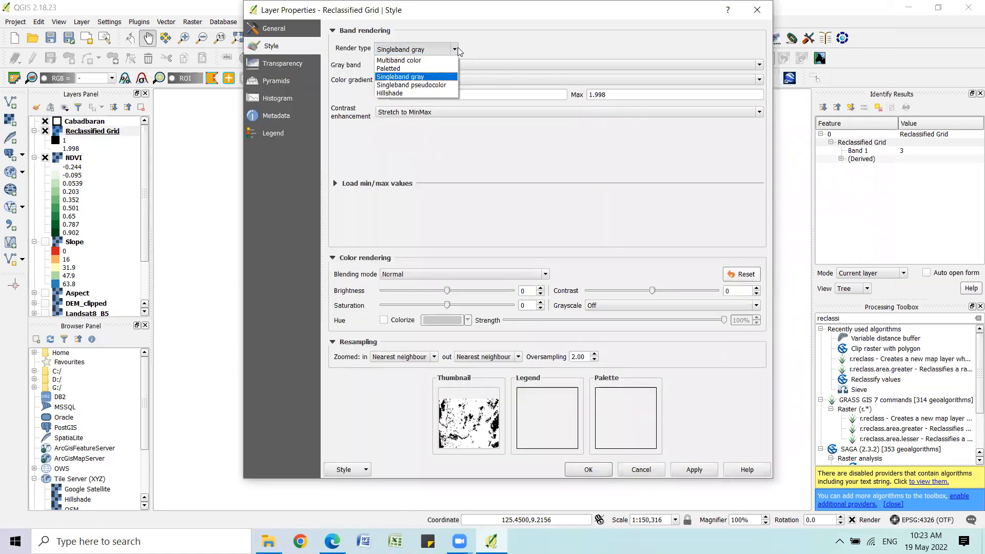
pyautogui.click(447, 85)
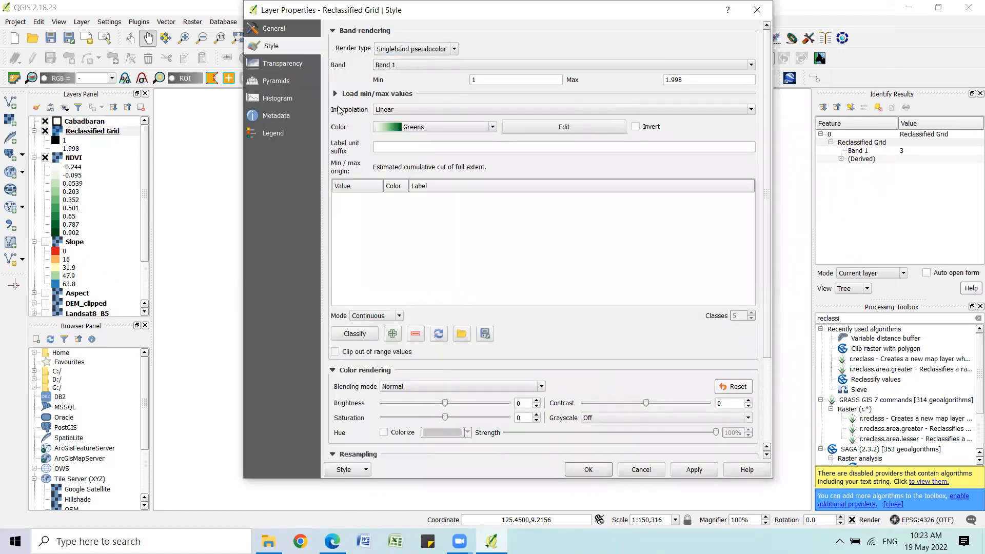
pyautogui.click(335, 94)
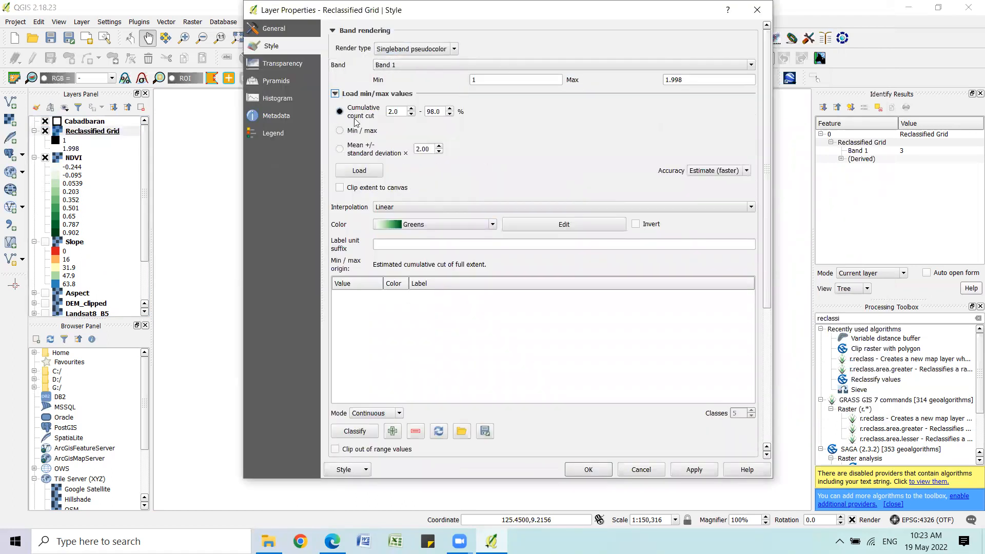
pyautogui.click(359, 171)
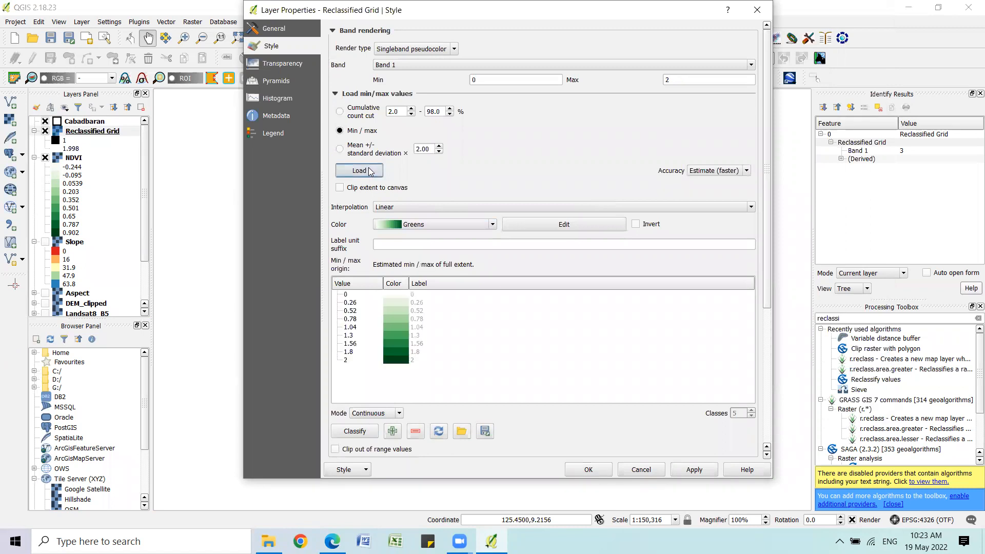
pyautogui.click(693, 470)
pyautogui.click(588, 470)
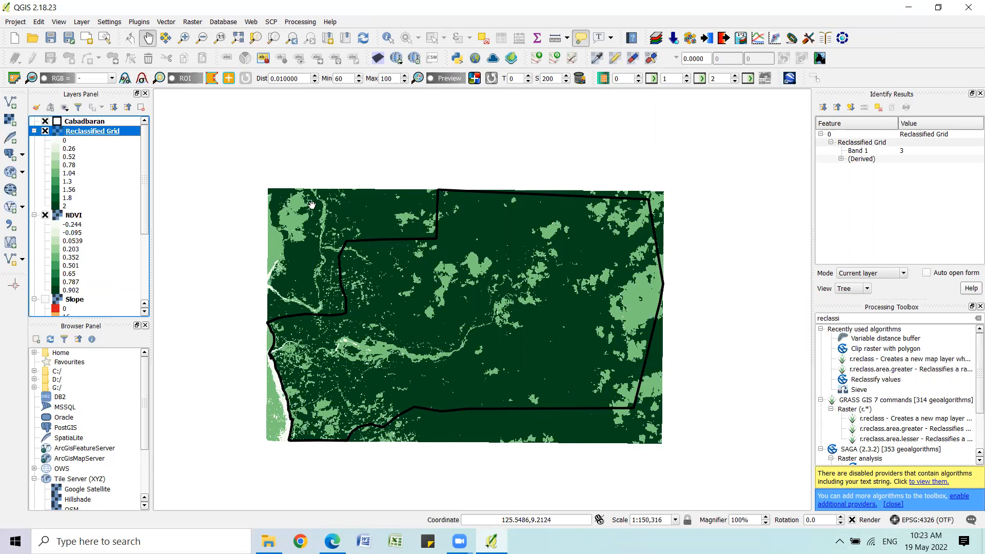
# Clip the Reclassified Grid raster with the Cabadbaran polygon using Clip raster with polygon, keeping a temporary output
pyautogui.doubleClick(892, 349)
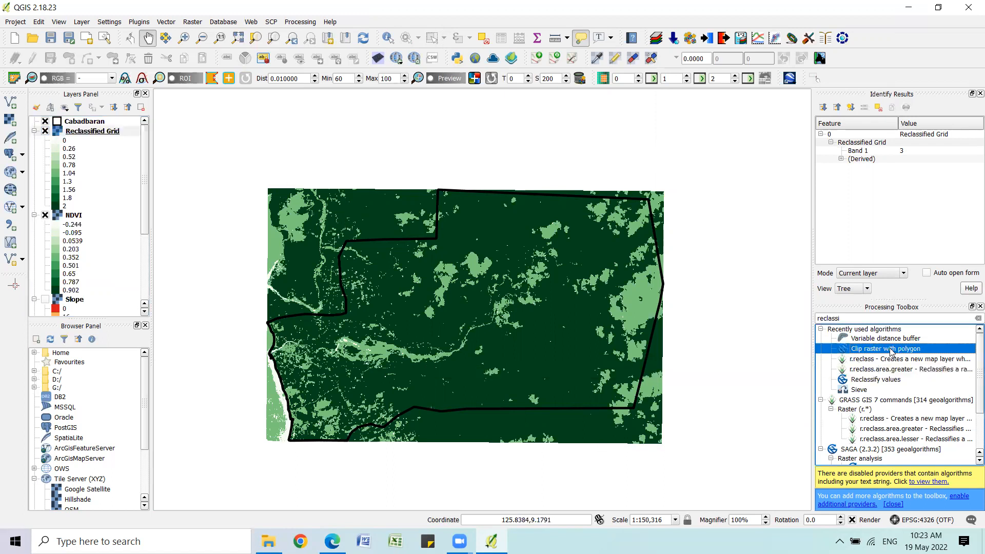
pyautogui.click(468, 71)
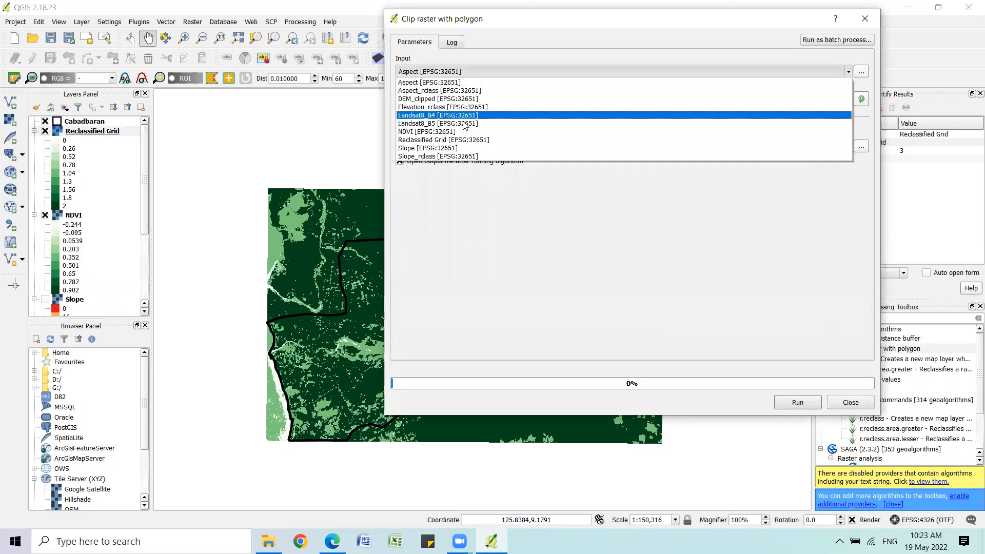
pyautogui.click(470, 141)
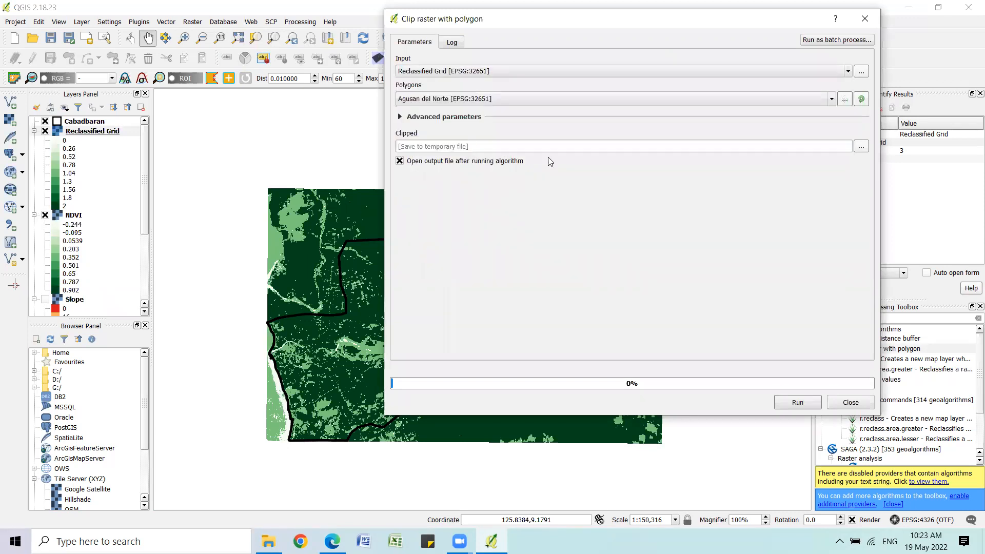
pyautogui.click(496, 99)
pyautogui.click(498, 114)
pyautogui.click(803, 403)
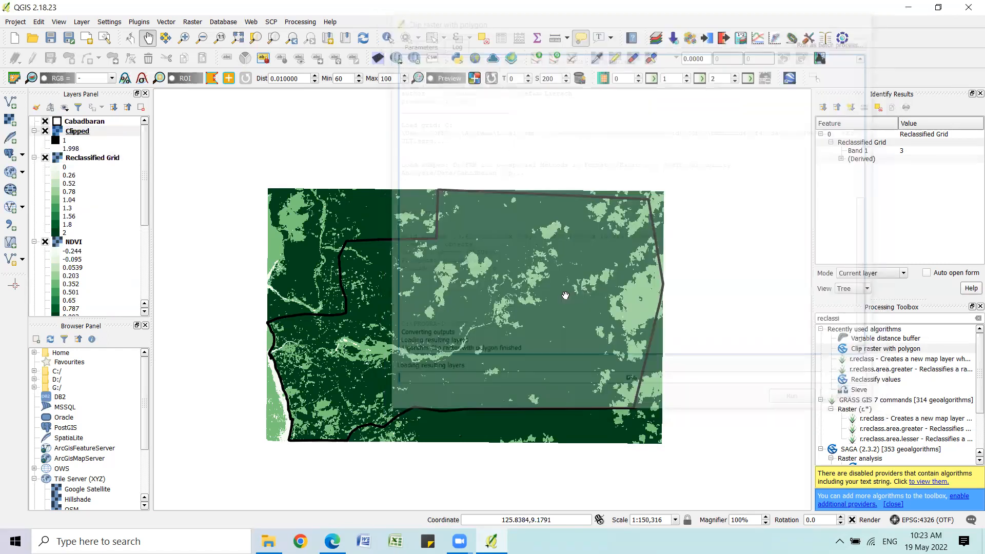
# Copy the style of the Reclassified Grid layer and paste it onto the Clipped layer
pyautogui.rightClick(92, 158)
pyautogui.moveTo(155, 292)
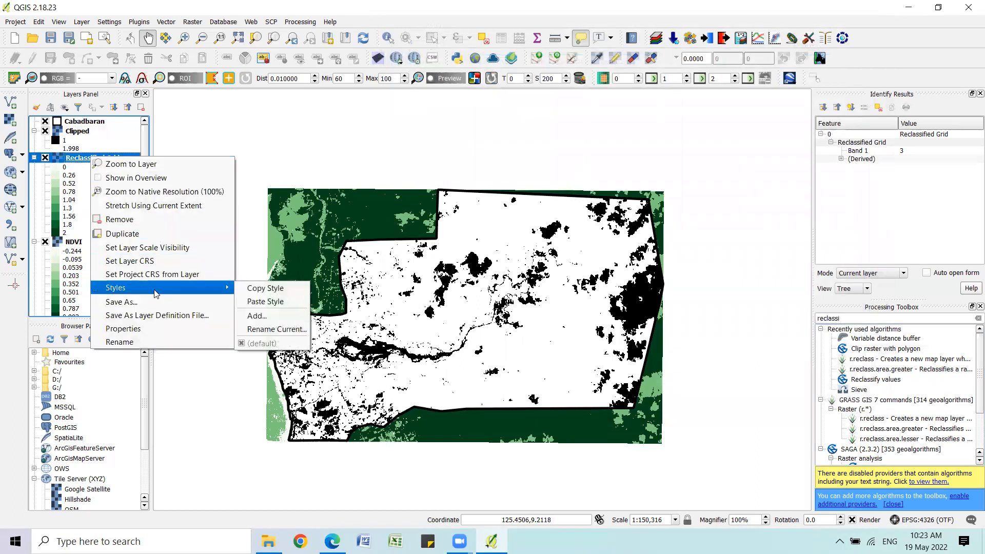
pyautogui.click(257, 288)
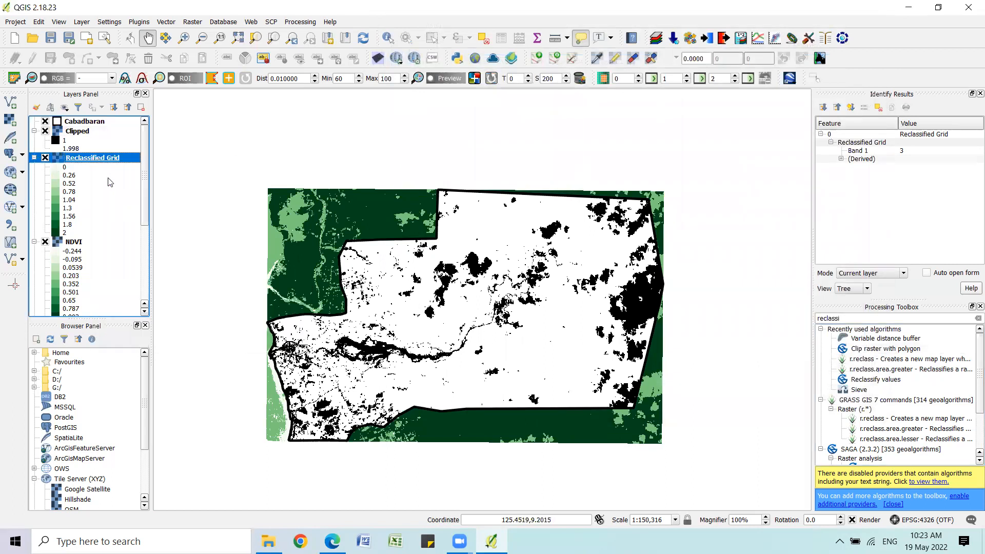
pyautogui.click(84, 132)
pyautogui.rightClick(85, 132)
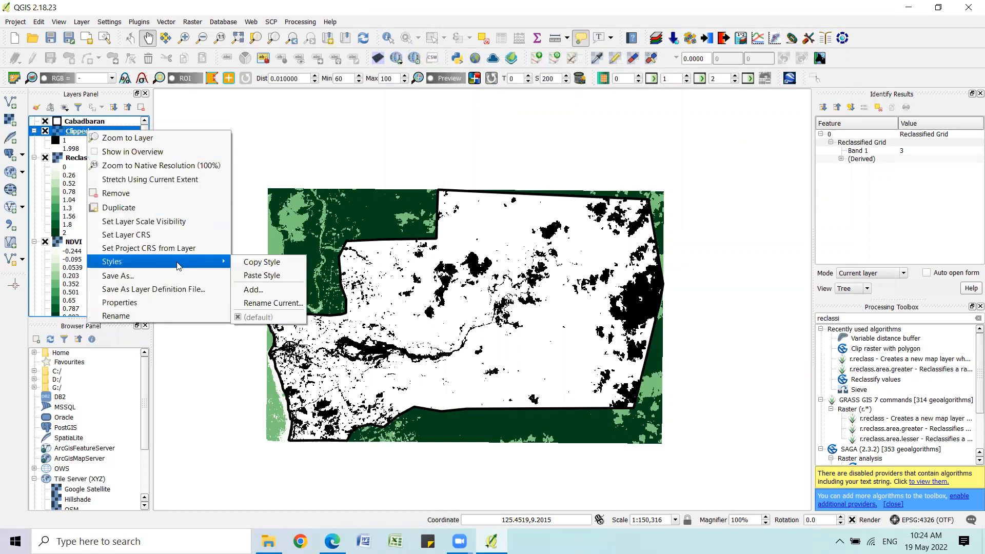
pyautogui.click(259, 276)
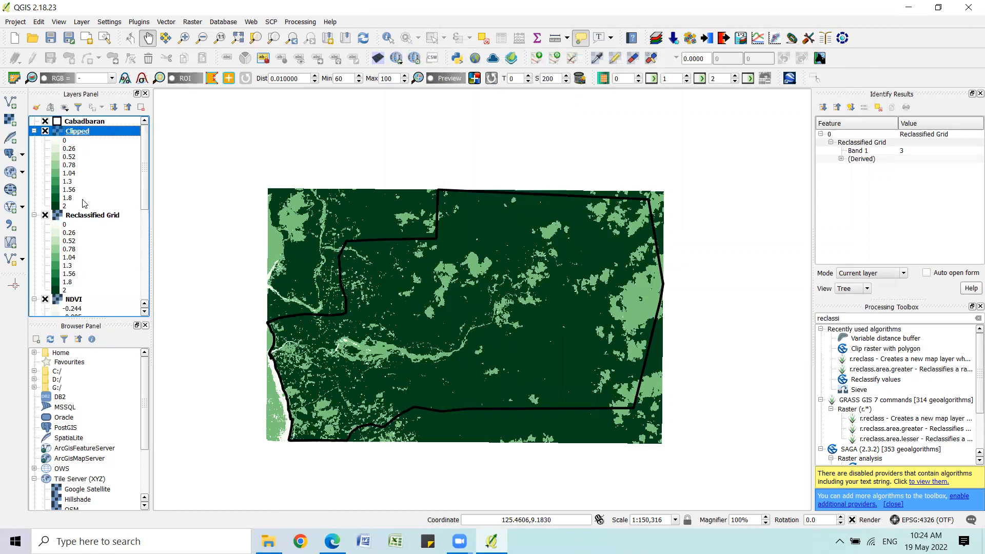
# Remove the Reclassified Grid layer from the project and hide the NDVI layer
pyautogui.click(88, 216)
pyautogui.rightClick(88, 215)
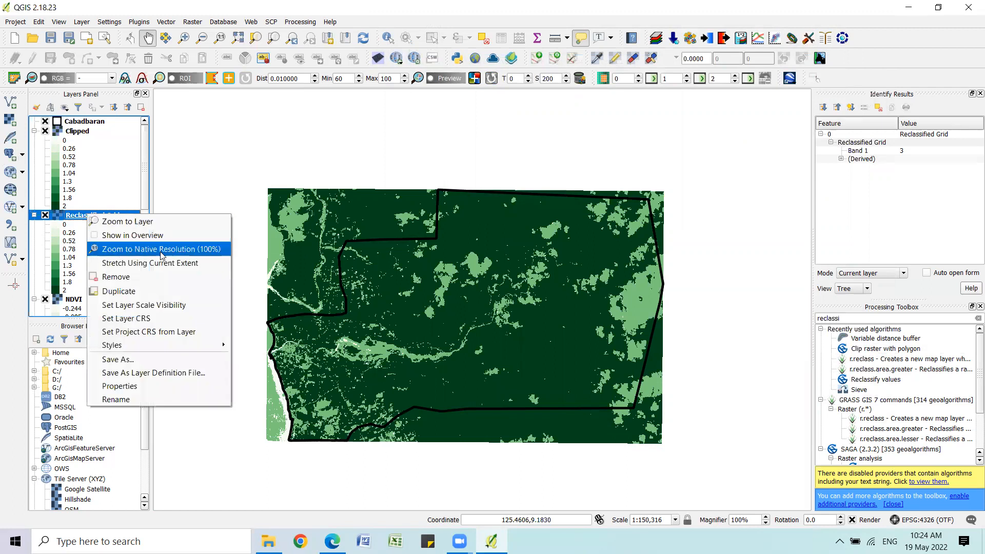
pyautogui.click(143, 277)
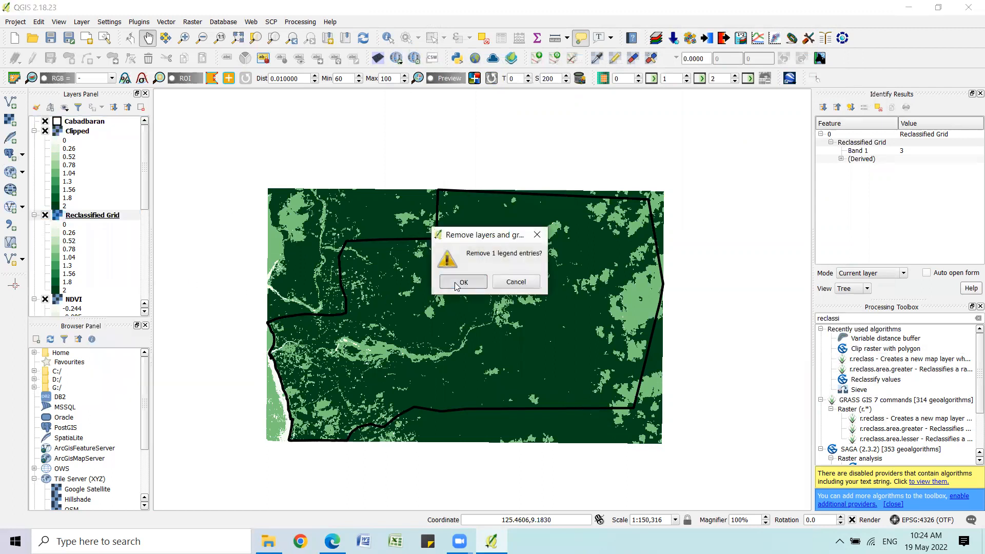
pyautogui.click(453, 280)
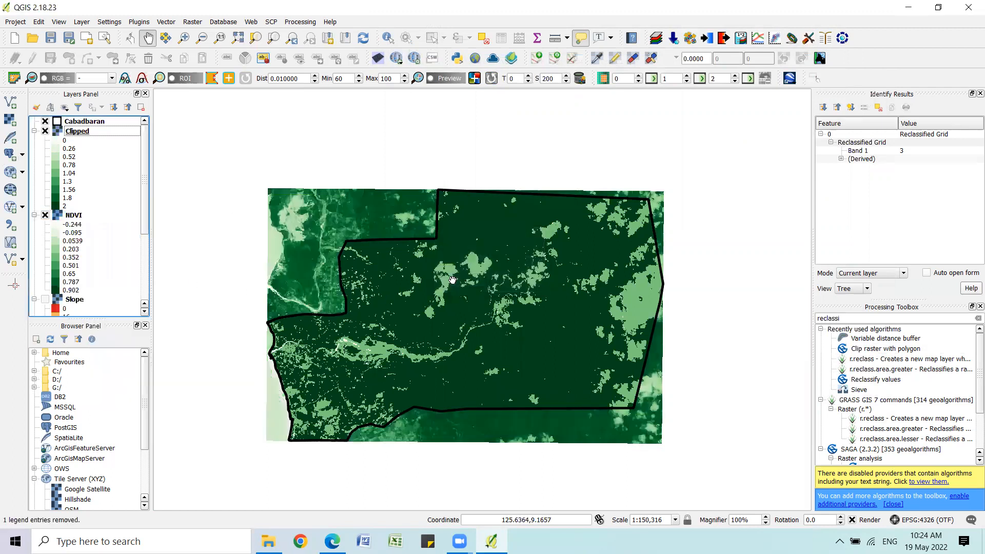
pyautogui.click(46, 216)
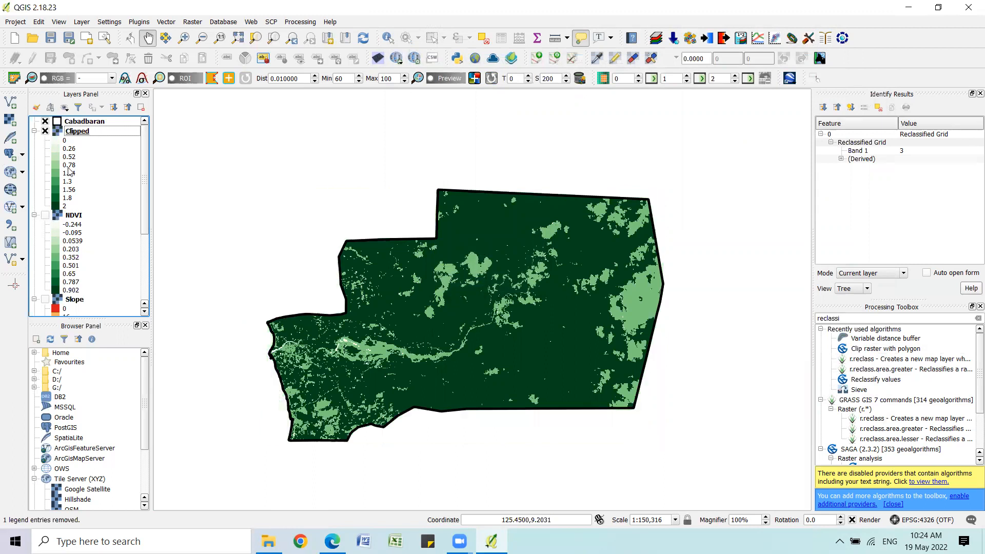
# Rename the Clipped layer as NDVI_rclass
pyautogui.rightClick(86, 133)
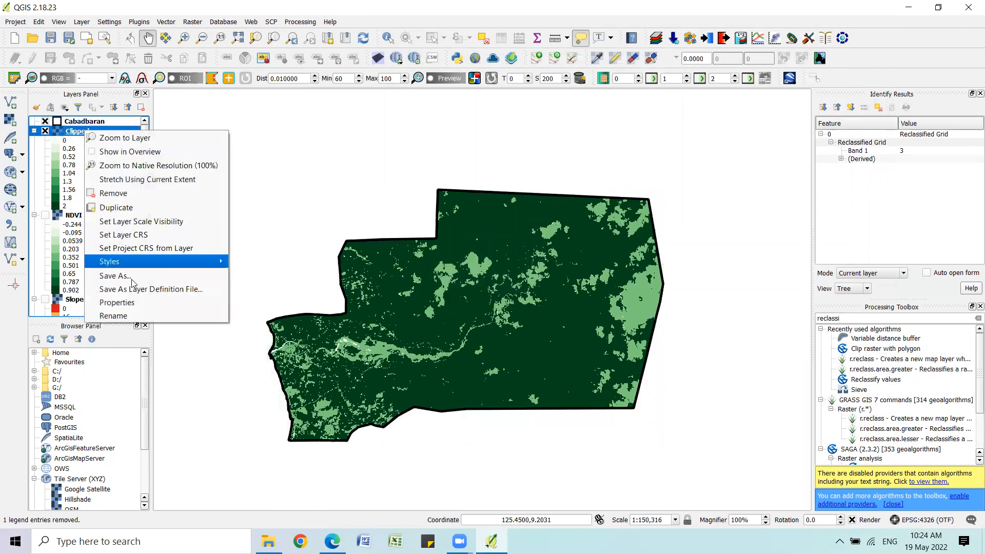
pyautogui.click(129, 314)
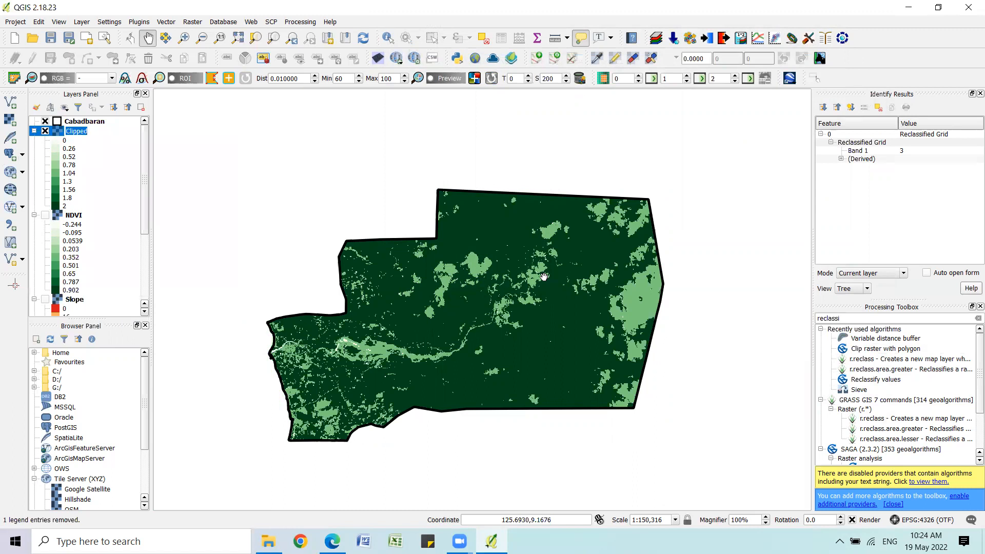
pyautogui.write('NDVI_rclass')
pyautogui.press('Return')
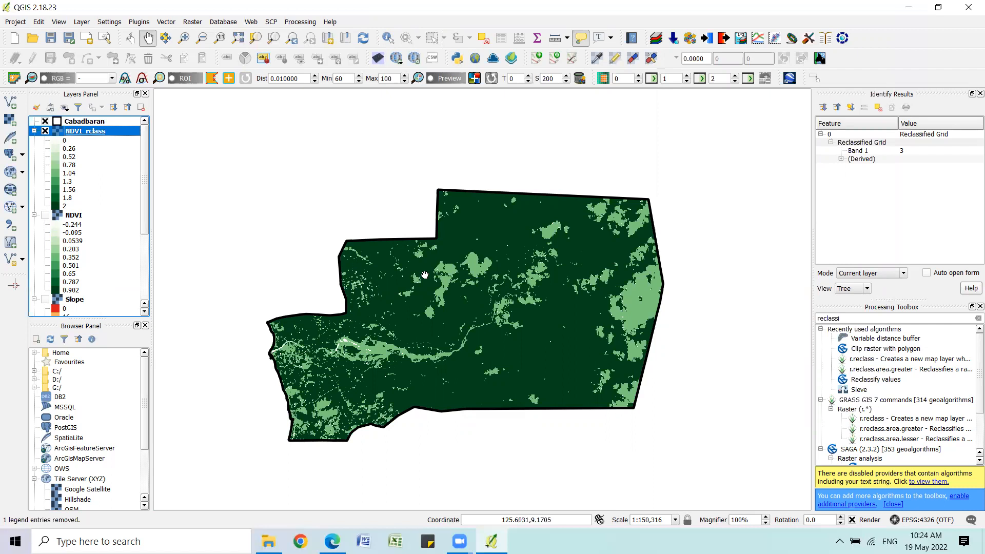
# Identify the NDVI_rclass cell value in the large light-green area near the eastern boundary
pyautogui.scroll(1, 636, 290)
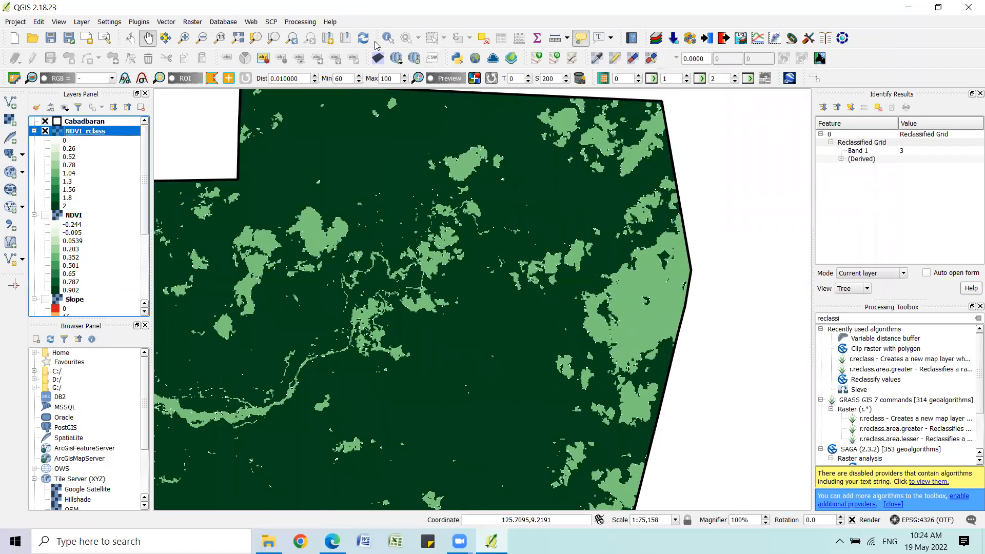
pyautogui.scroll(2, 583, 284)
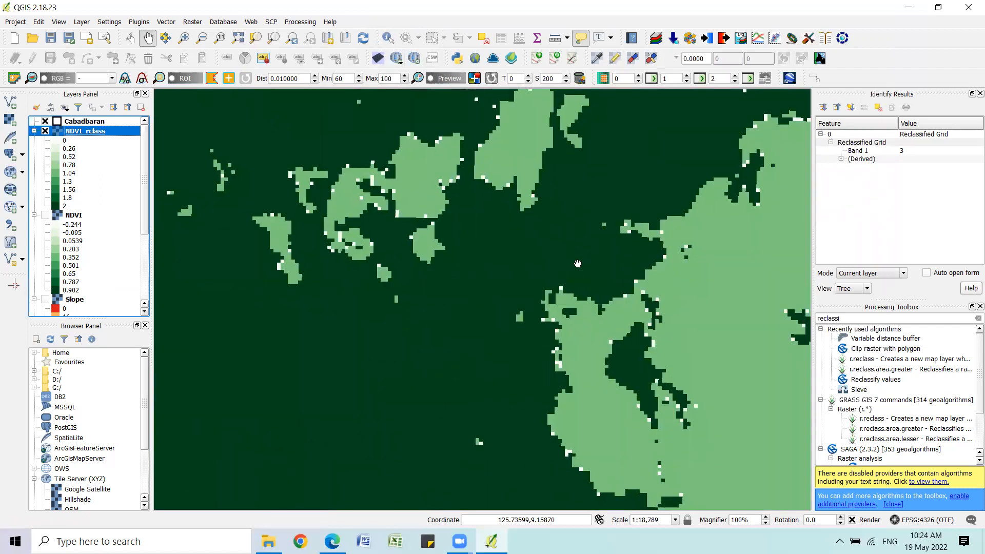
pyautogui.click(387, 37)
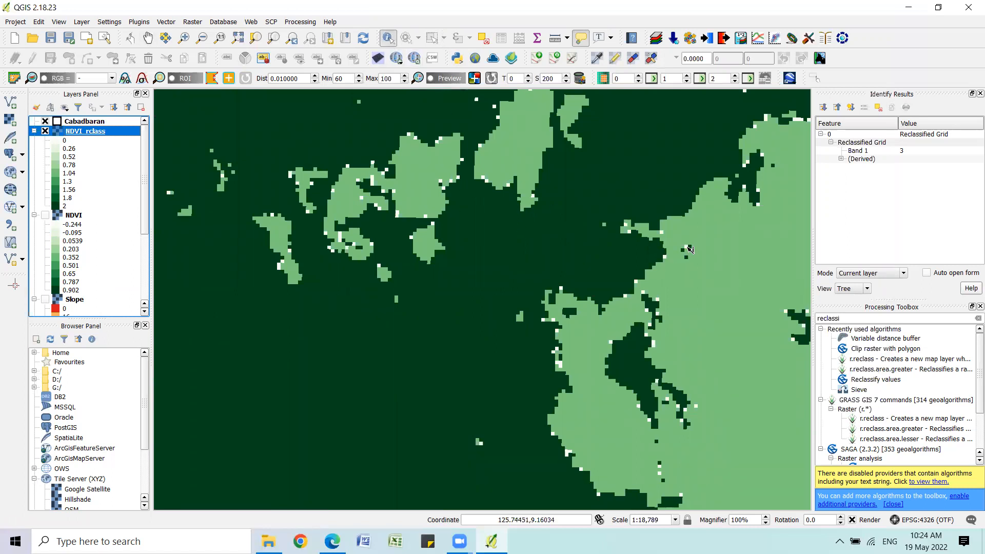
pyautogui.click(691, 250)
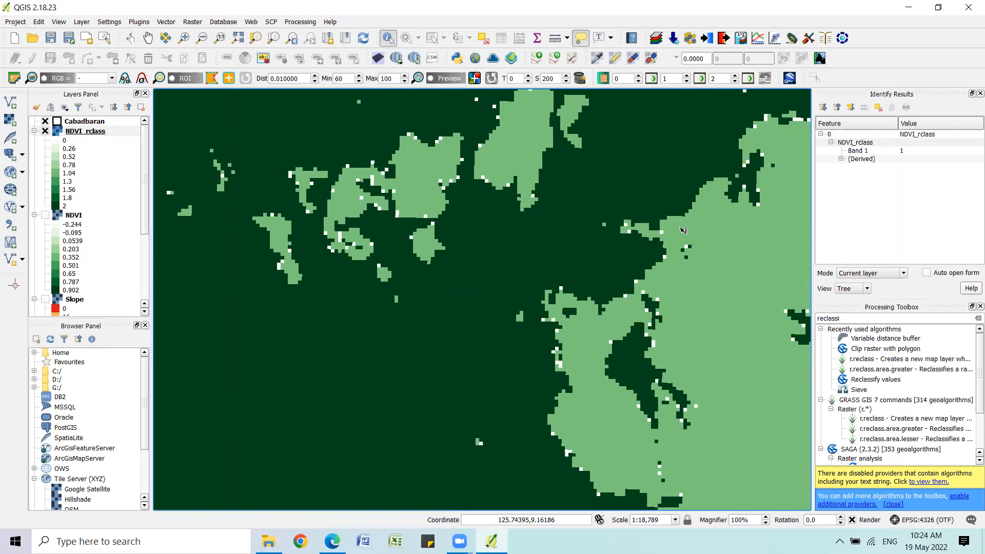
# Identify the NDVI_rclass value of a white cell beside the light-green patches in the east
pyautogui.click(486, 181)
pyautogui.scroll(-2, 463, 236)
pyautogui.click(474, 248)
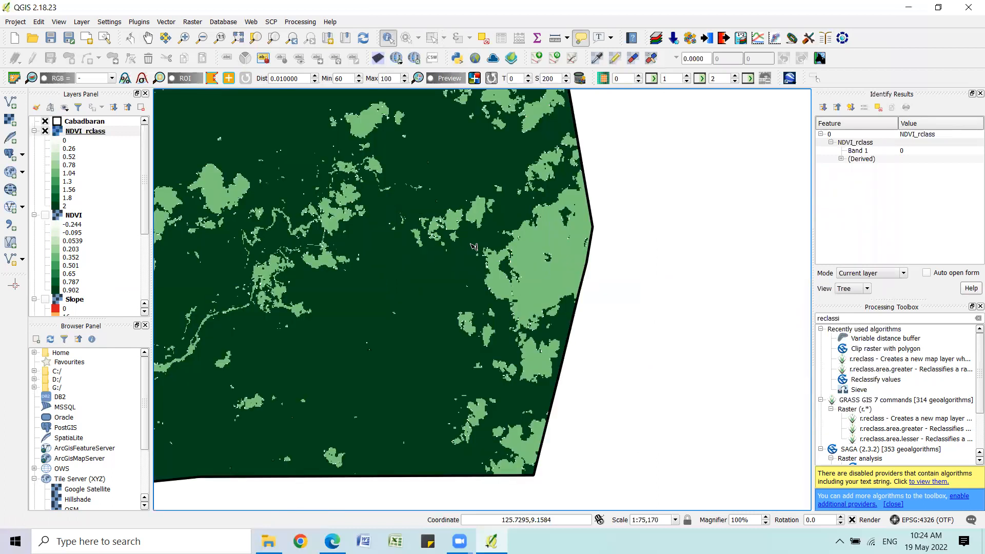
pyautogui.scroll(-1, 445, 259)
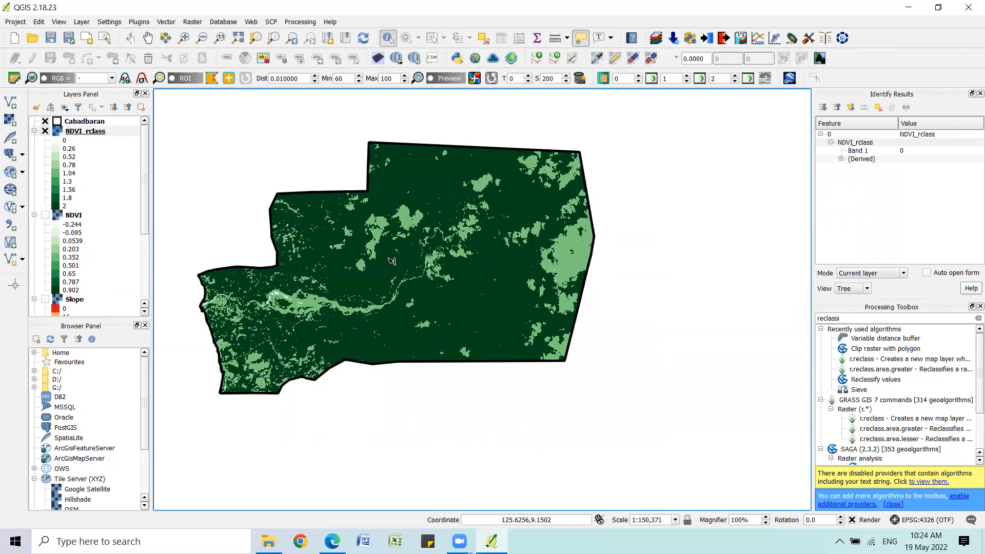
# Identify the underlying NDVI value of the isolated white cell beside the narrow light-green river strip
pyautogui.scroll(3, 392, 261)
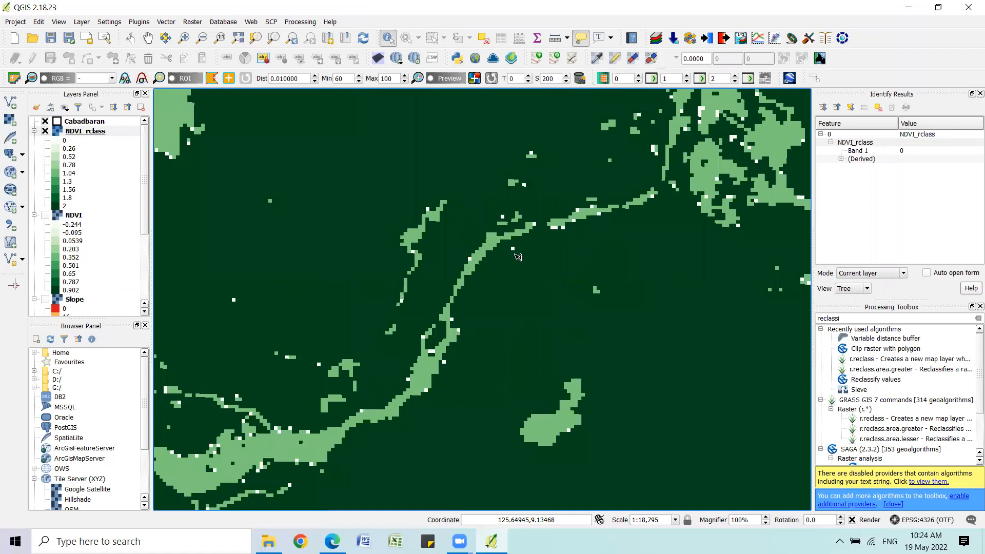
pyautogui.click(85, 217)
pyautogui.scroll(2, 534, 275)
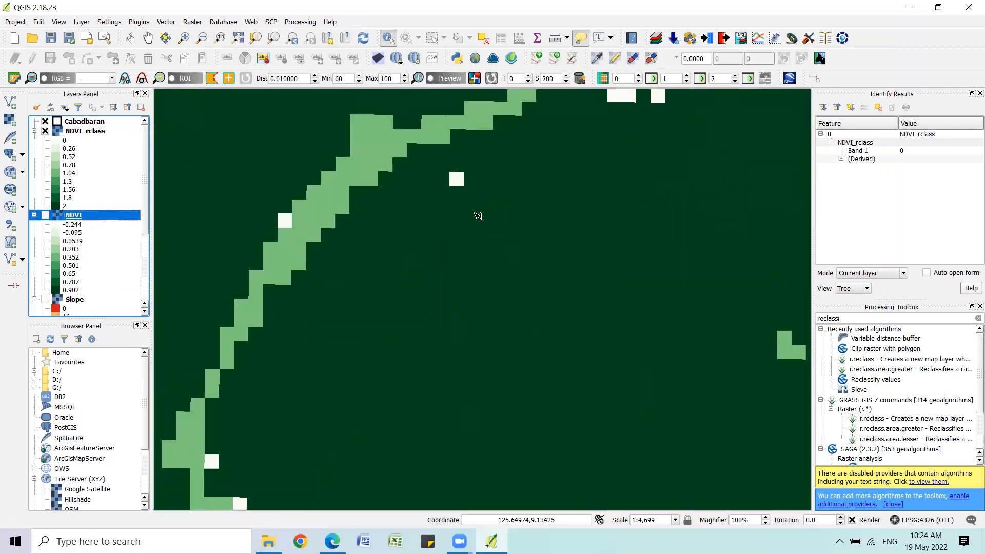
pyautogui.click(461, 182)
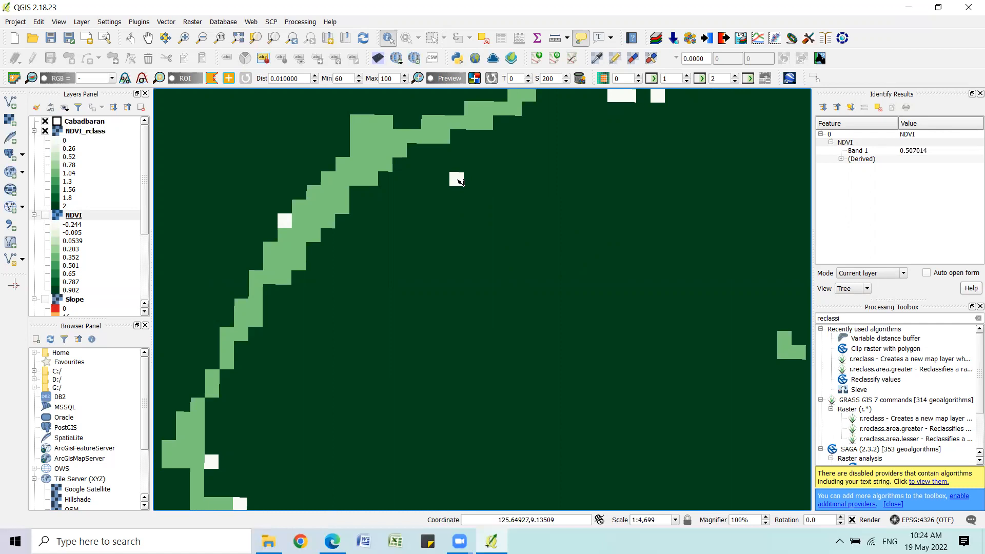
# Identify the NDVI value of another isolated white cell, on the opposite side of the river strip
pyautogui.scroll(-2, 480, 211)
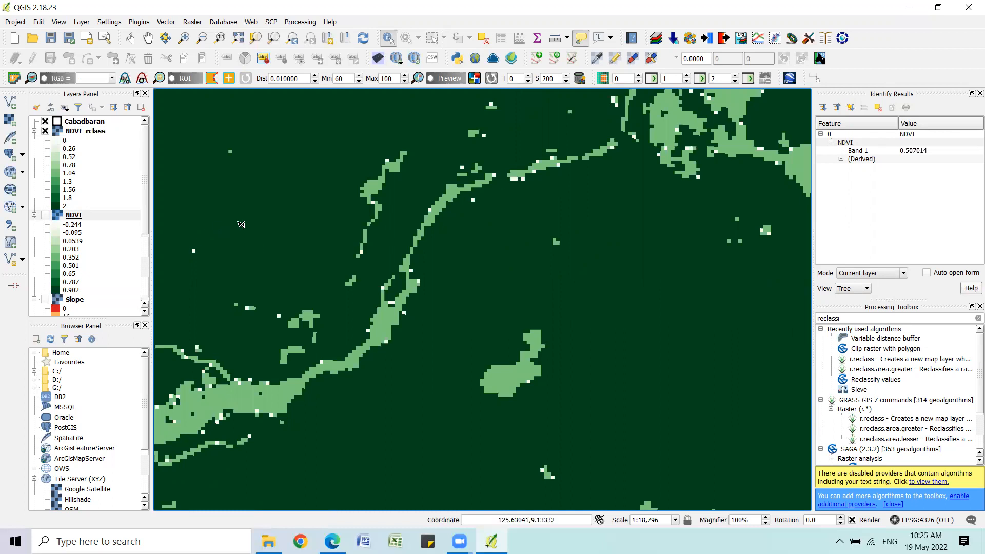
pyautogui.scroll(-1, 243, 230)
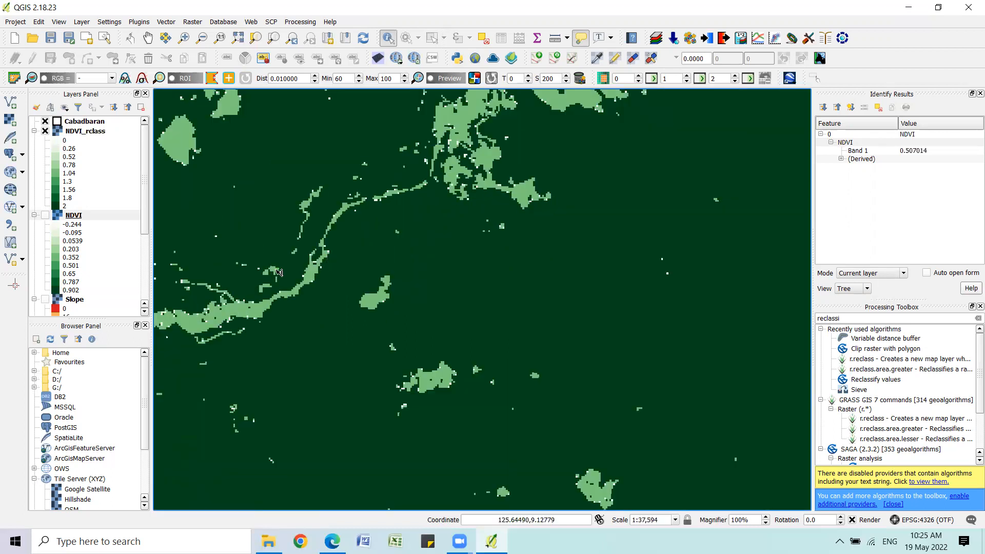
pyautogui.scroll(2, 240, 285)
pyautogui.click(329, 230)
pyautogui.scroll(2, 328, 229)
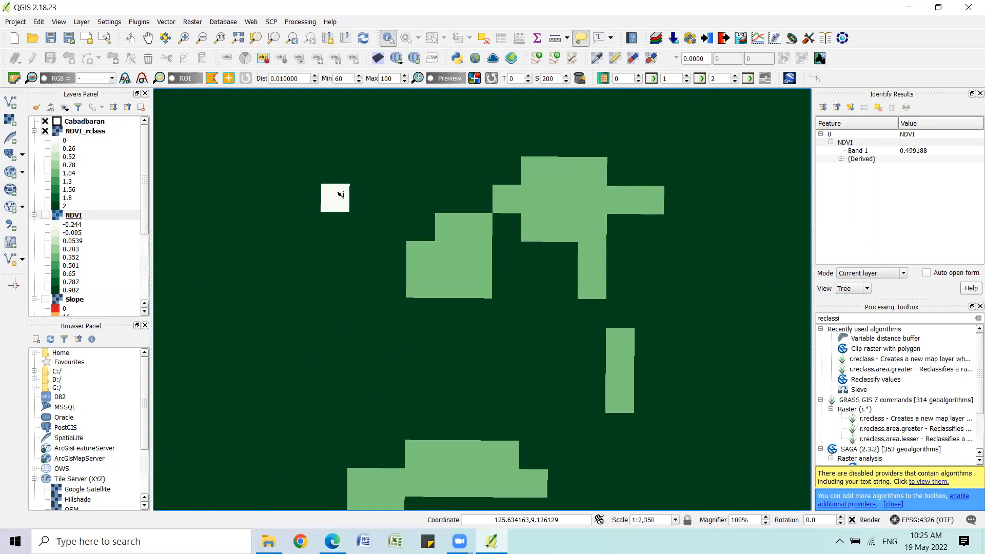
# Identify the NDVI value inside the elongated white patch within the wide western river area
pyautogui.scroll(-6, 353, 205)
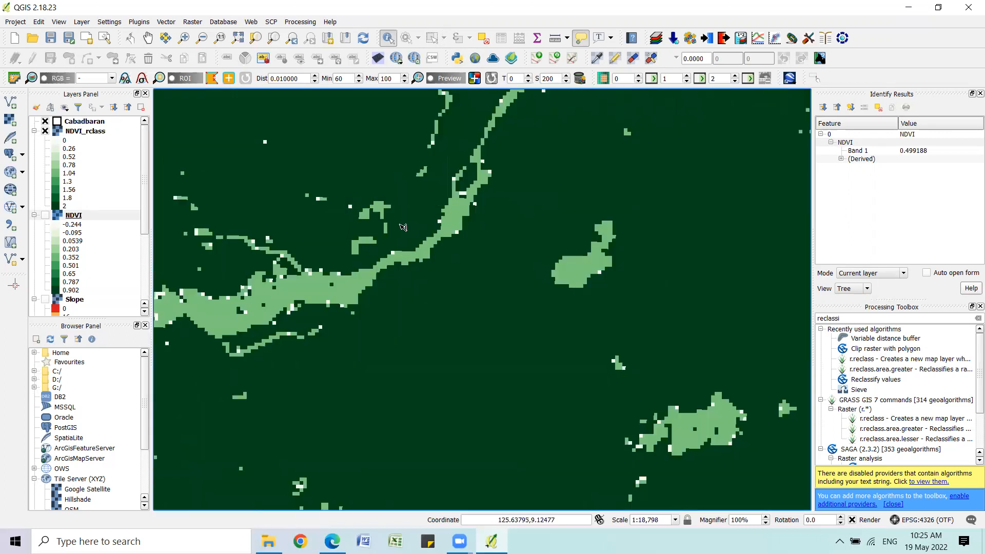
pyautogui.scroll(1, 402, 233)
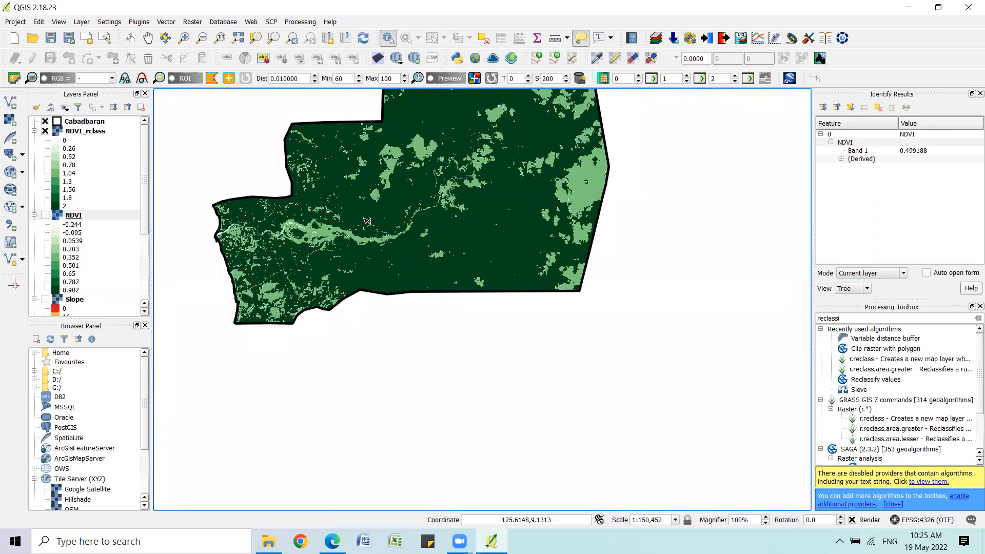
pyautogui.scroll(1, 296, 229)
pyautogui.scroll(2, 297, 229)
pyautogui.click(357, 240)
# Identify the NDVI_rclass value in the same elongated white river patch for comparison with NDVI
pyautogui.scroll(-3, 358, 240)
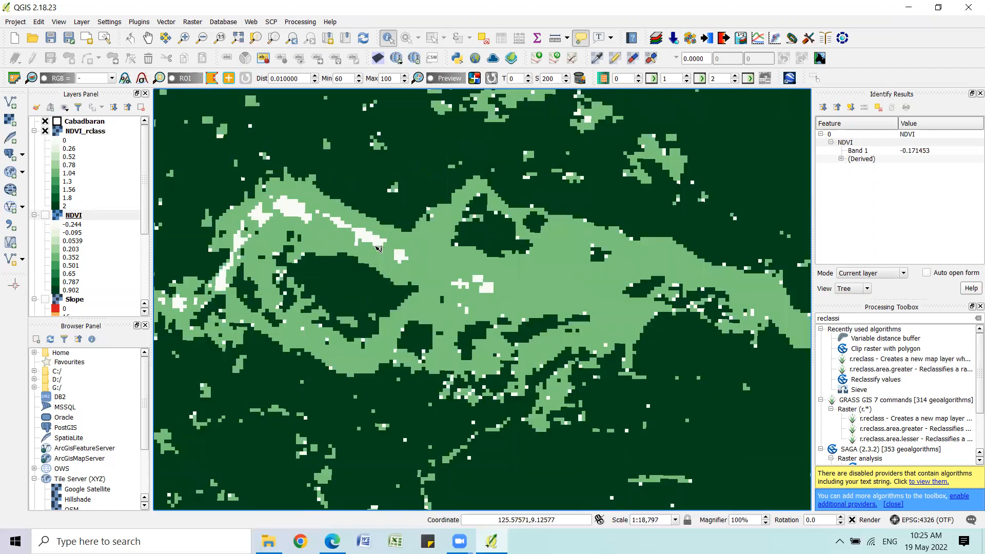
pyautogui.scroll(2, 373, 248)
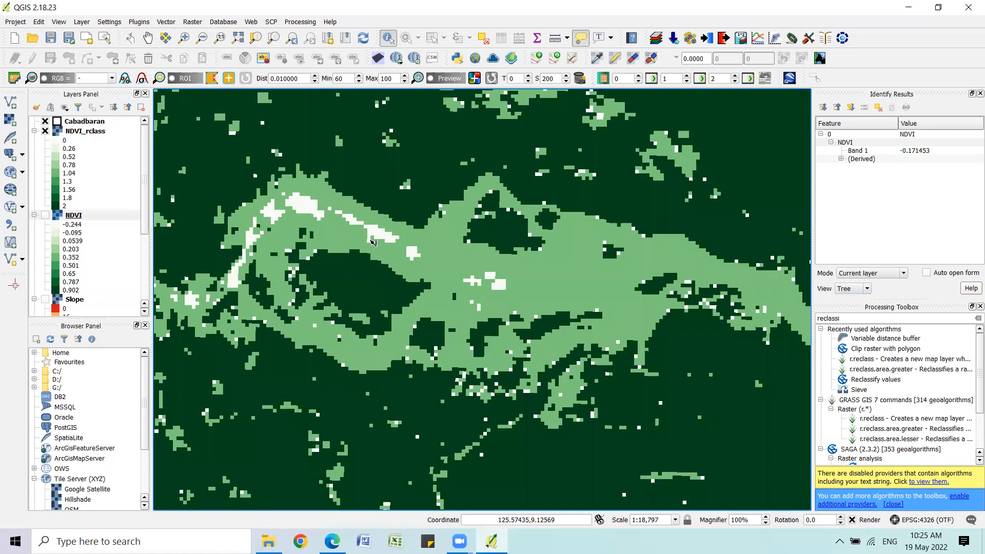
pyautogui.click(84, 133)
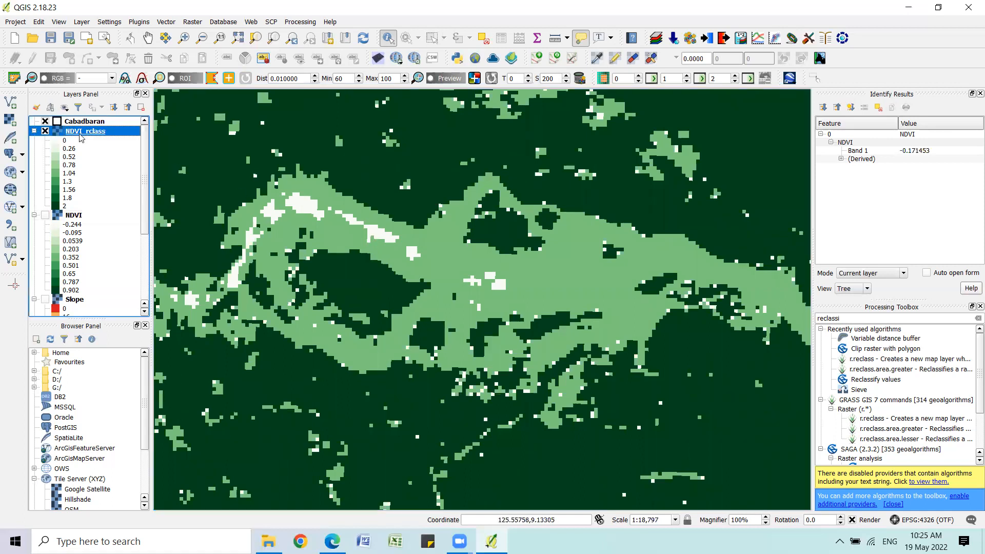
pyautogui.click(382, 236)
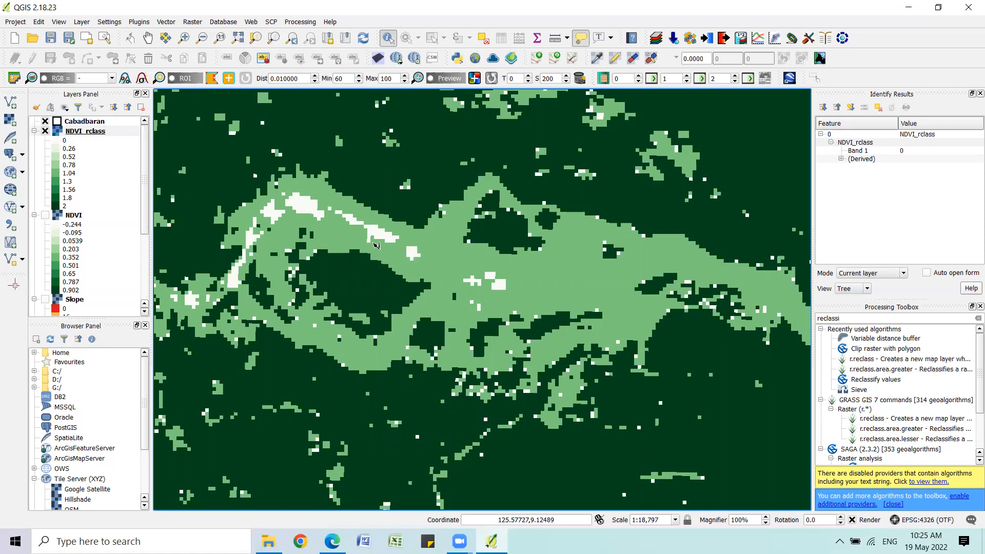
# Remove the NDVI_rclass layer from the project and make the NDVI layer visible and active
pyautogui.scroll(-3, 375, 245)
pyautogui.scroll(-2, 400, 260)
pyautogui.scroll(3, 420, 240)
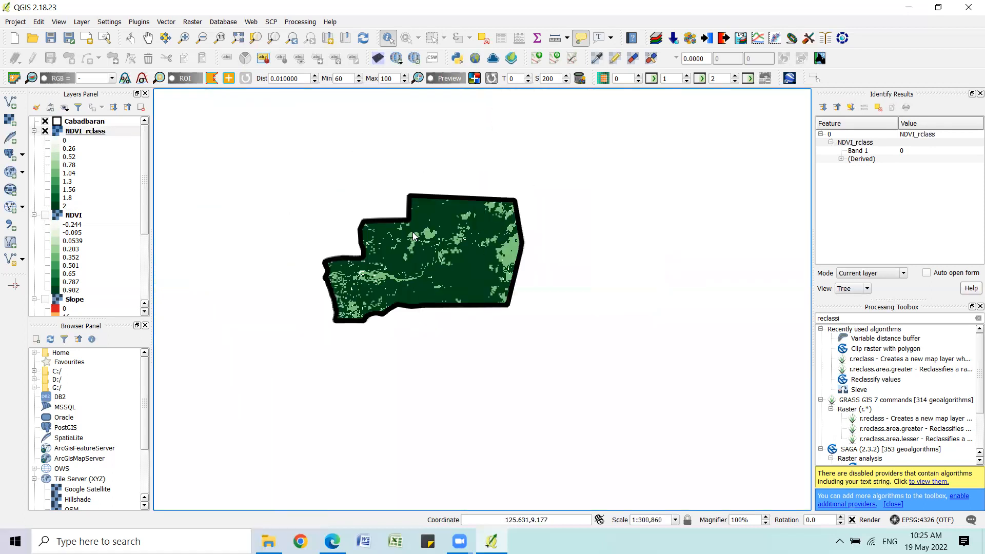
pyautogui.rightClick(83, 132)
pyautogui.click(111, 193)
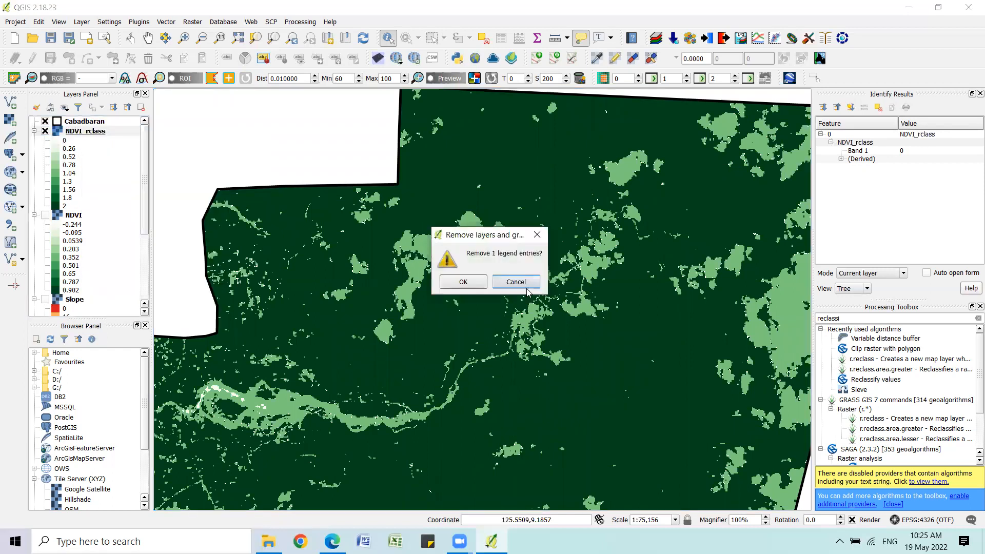
pyautogui.click(460, 282)
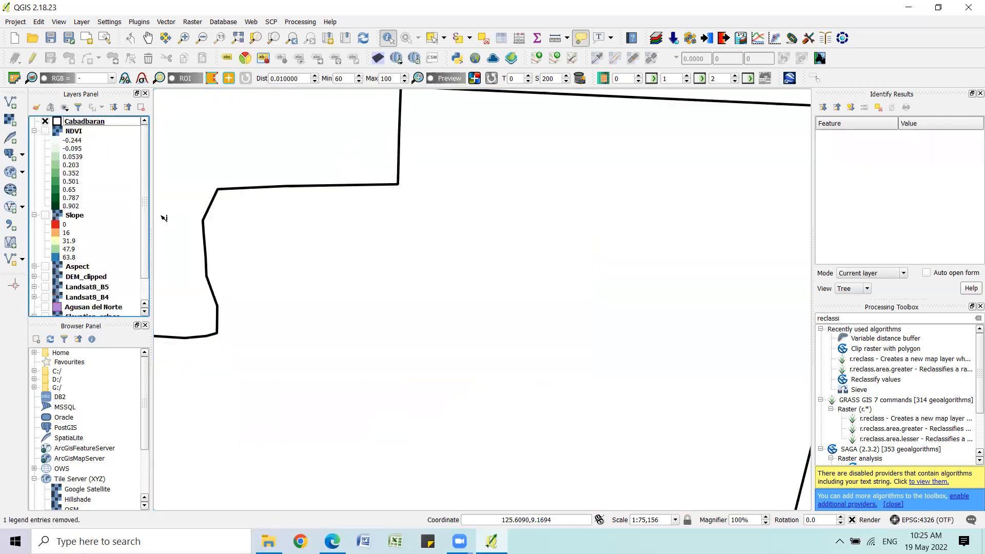
pyautogui.click(45, 132)
pyautogui.click(77, 132)
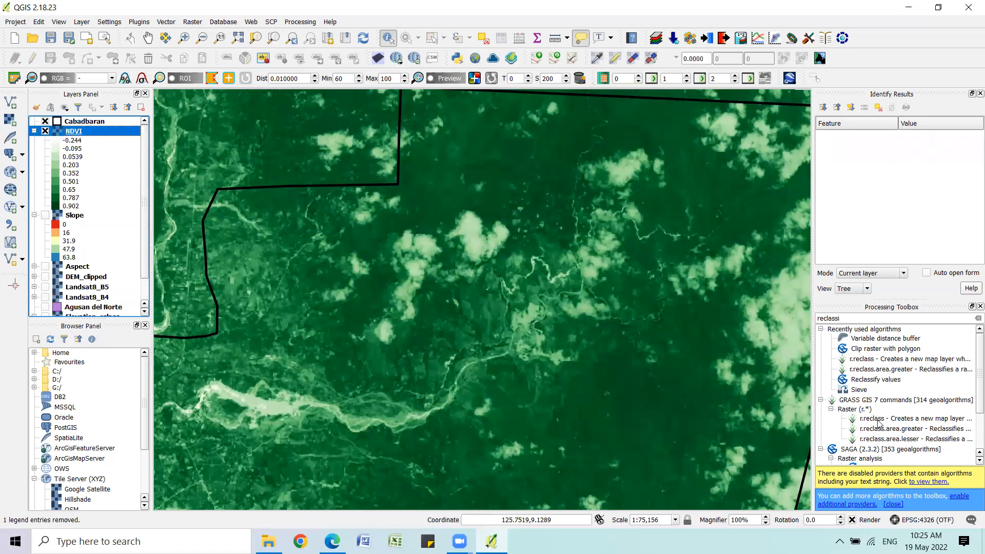
# Open the Reclassify values tool and choose NDVI [EPSG:32651] as the input grid
pyautogui.click(874, 380)
pyautogui.doubleClick(874, 380)
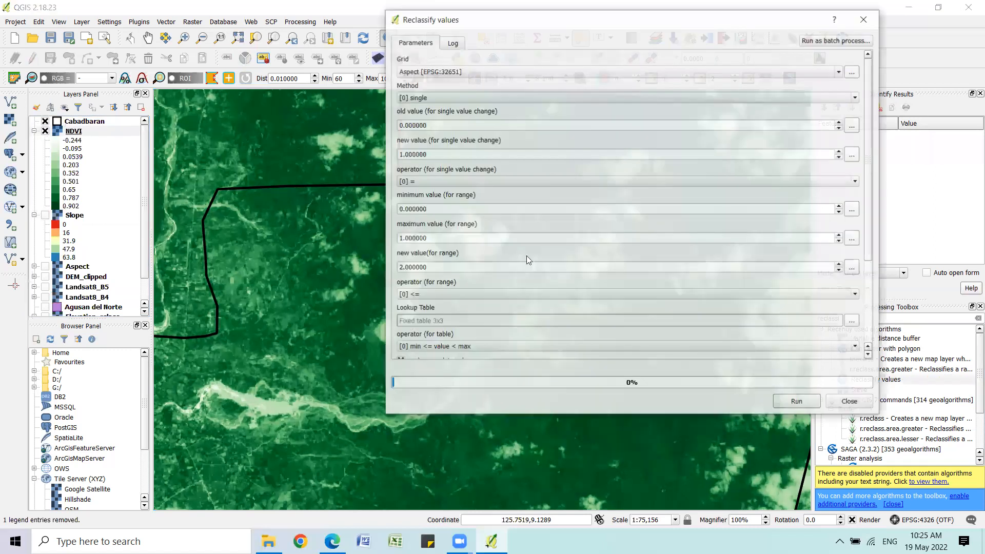
pyautogui.click(459, 72)
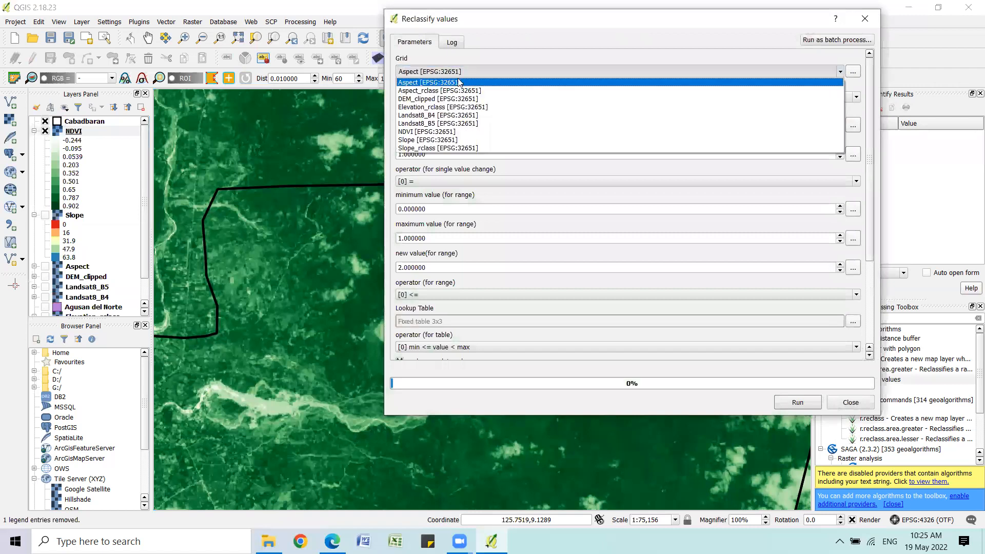
pyautogui.click(454, 133)
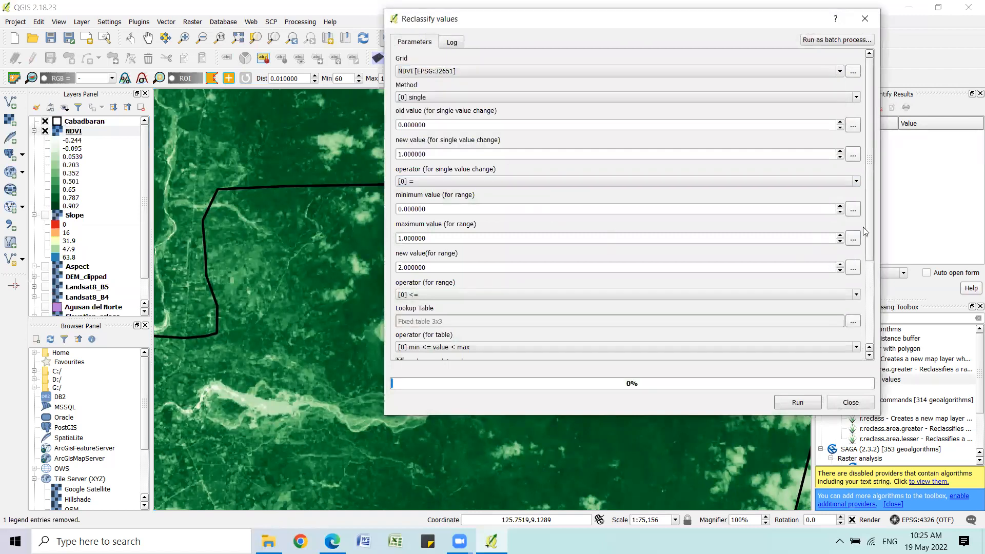
# Fill the first lookup table row with minimum -0.200, maximum 0.4999 and new value 1
pyautogui.scroll(-5, 869, 226)
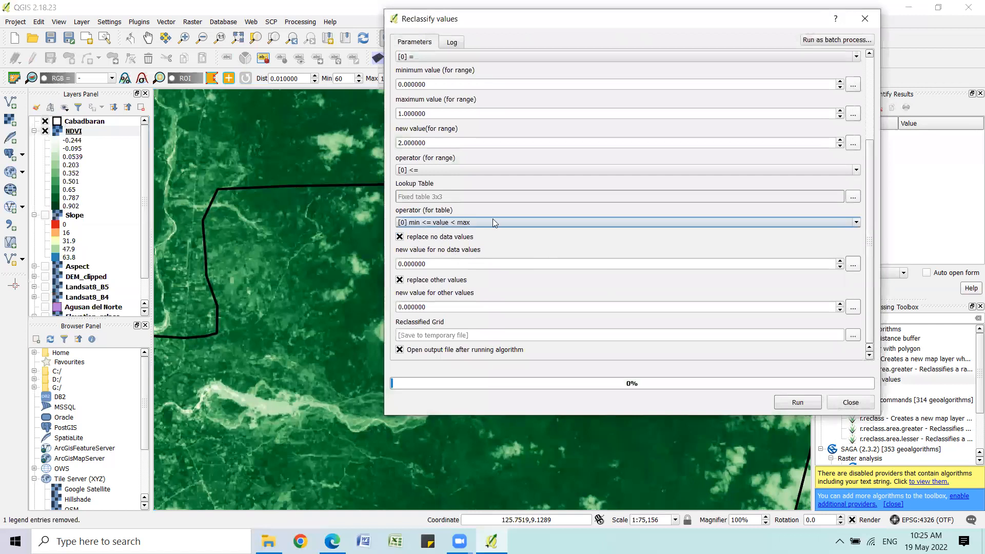
pyautogui.click(857, 197)
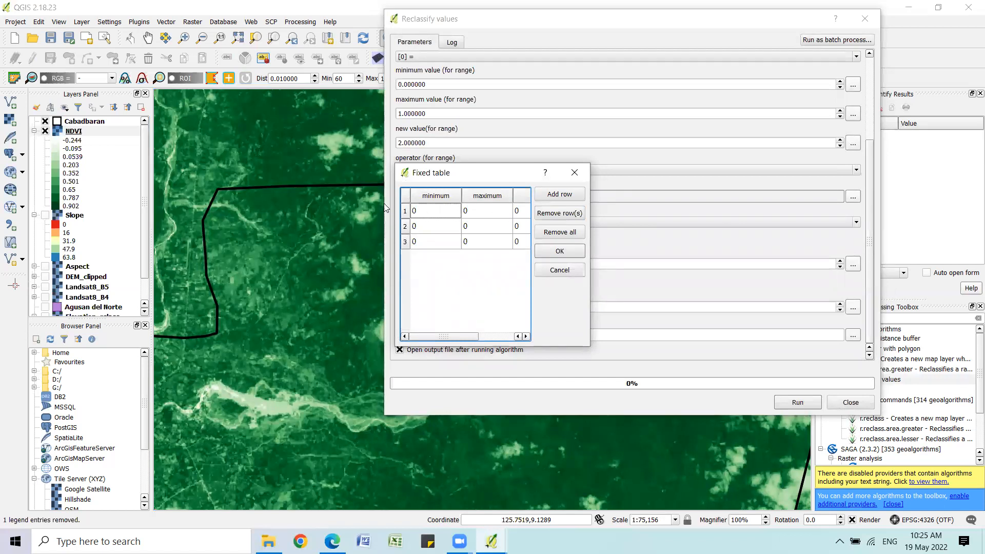
pyautogui.click(431, 211)
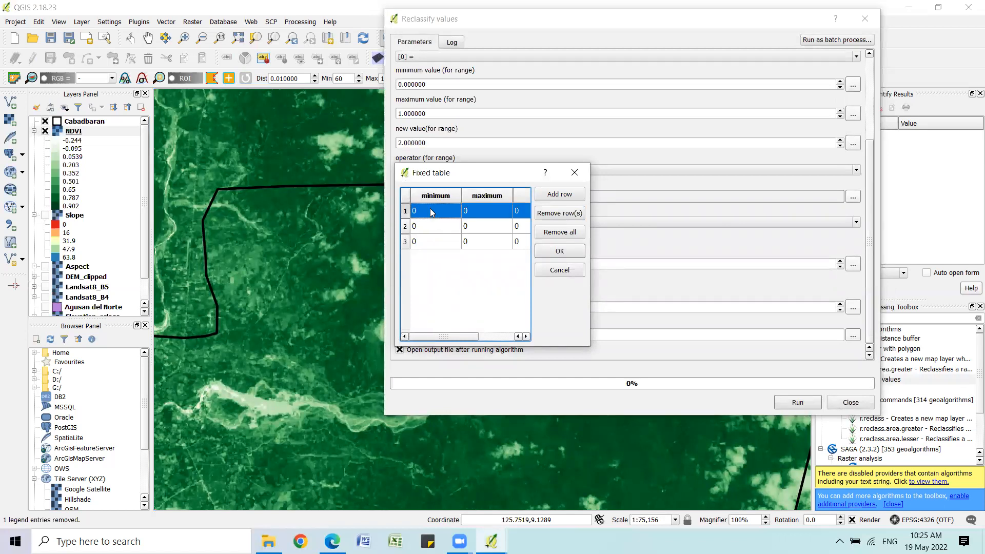
pyautogui.write('-0.200')
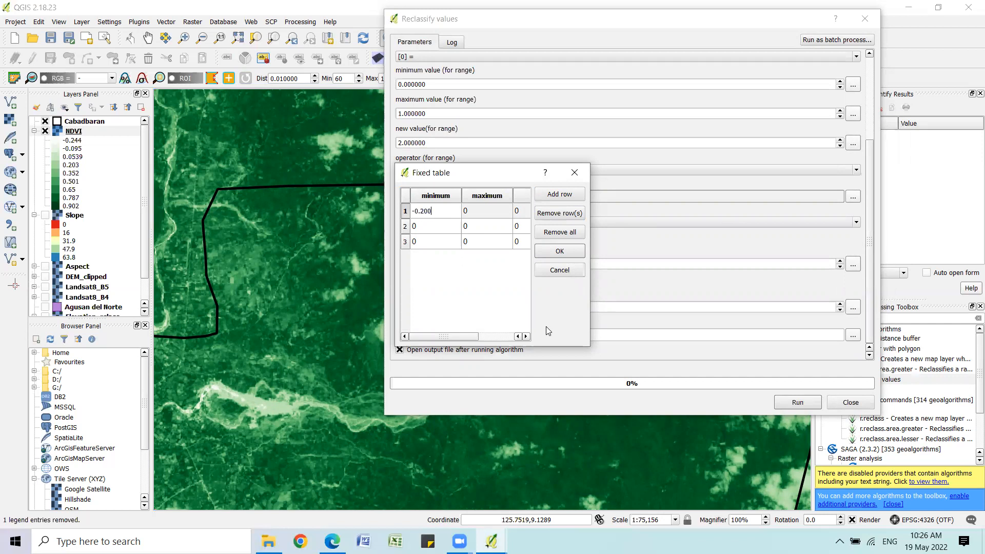
pyautogui.press('Tab')
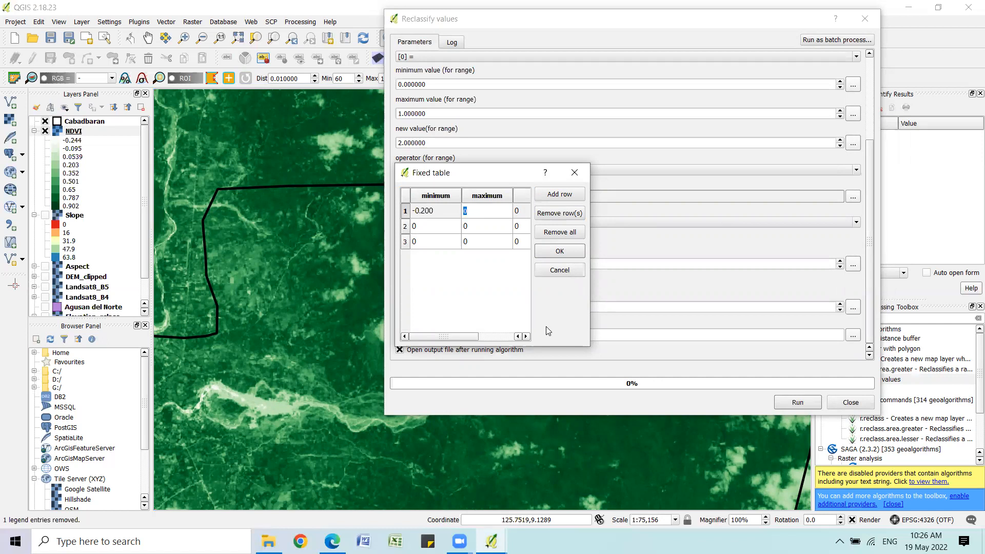
pyautogui.write('0.4999')
pyautogui.press('Tab')
pyautogui.write('1')
pyautogui.press('Tab')
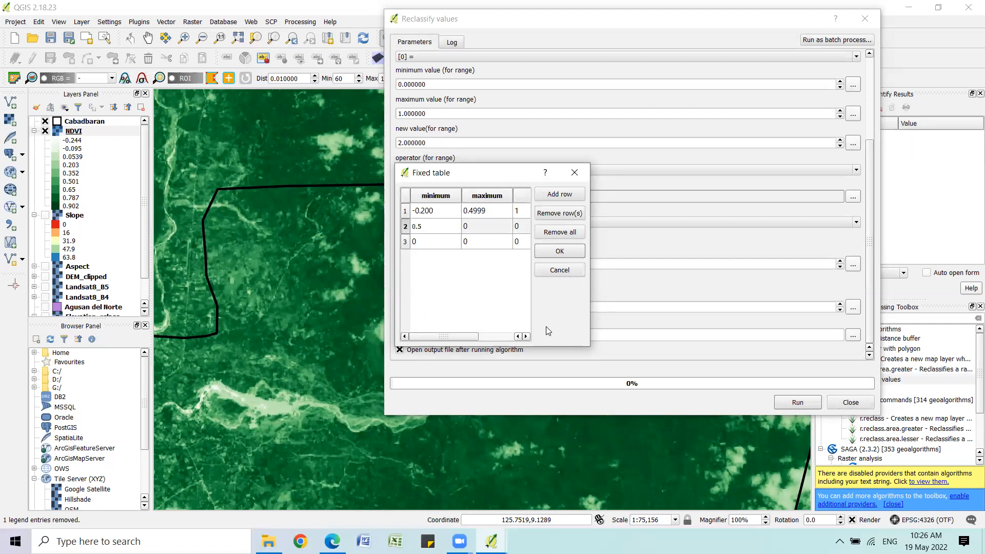
# Fill the second lookup row with 0.5 to 0.95 and new value 2, remove the unused third row, and accept the table
pyautogui.press('Tab')
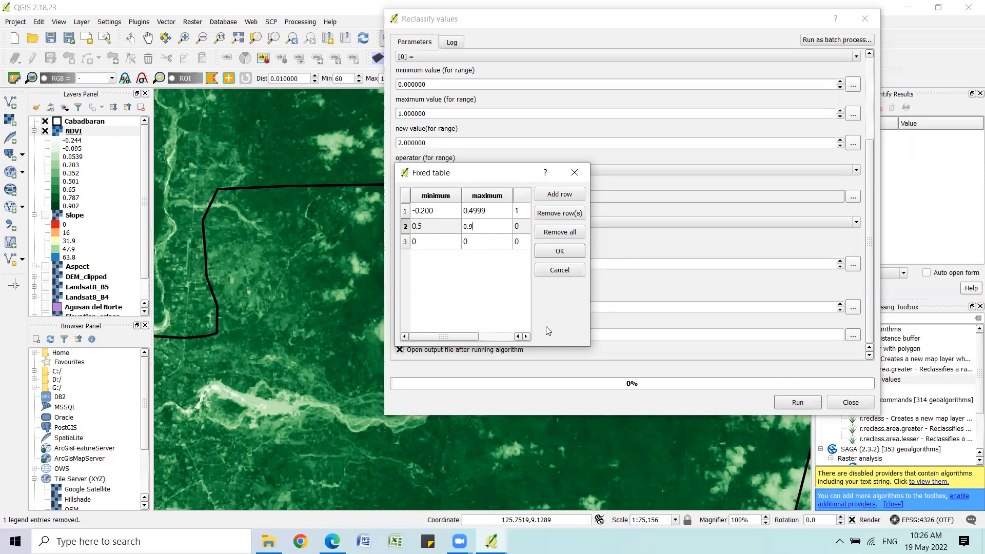
pyautogui.press('Tab')
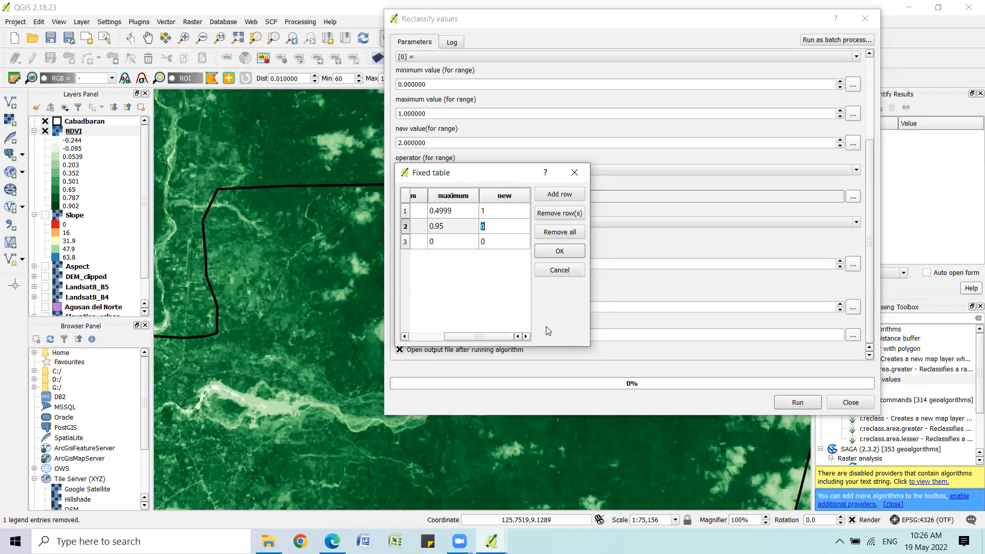
pyautogui.press('Return')
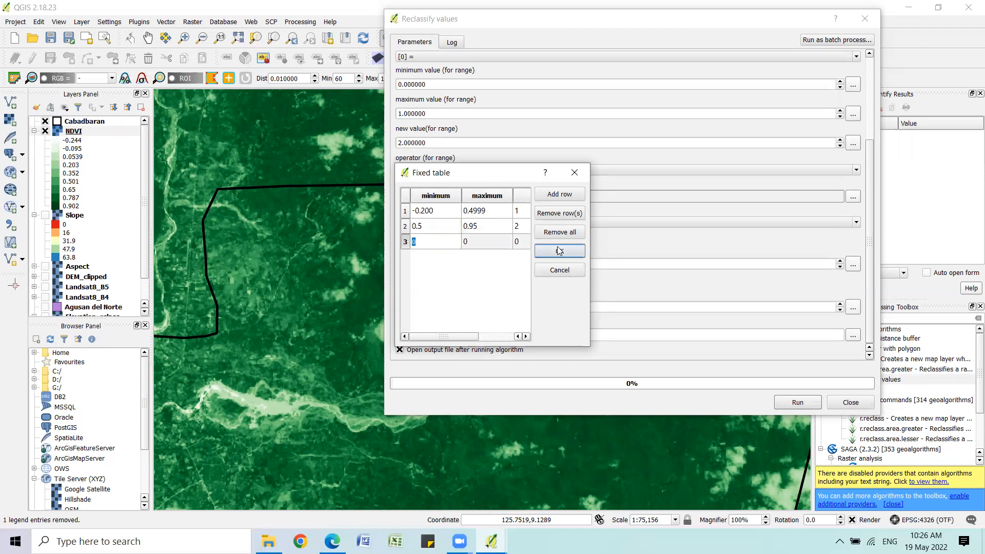
pyautogui.click(550, 216)
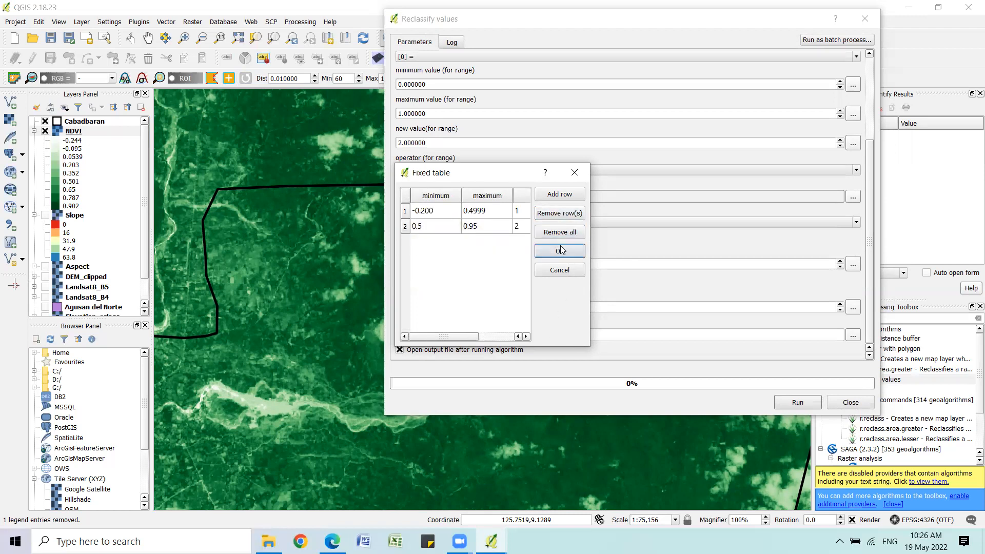
pyautogui.click(560, 248)
# Set the table operator to min <= value <= max and run the NDVI reclassification
pyautogui.click(455, 218)
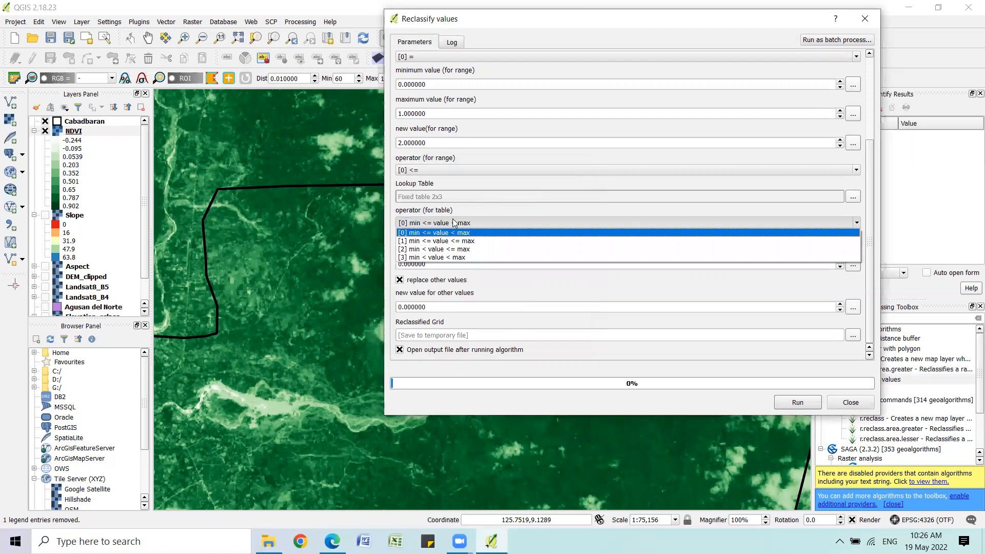
pyautogui.click(453, 243)
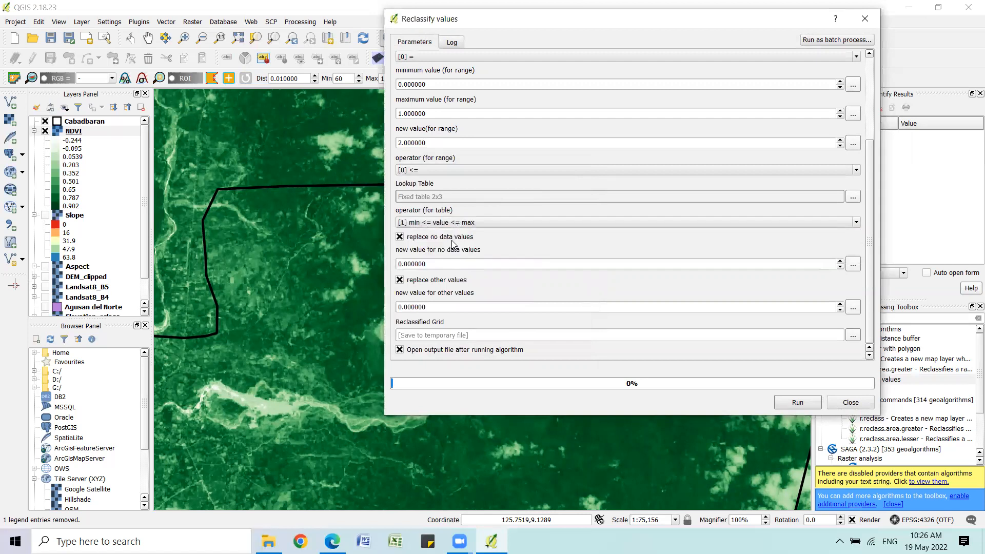
pyautogui.click(796, 402)
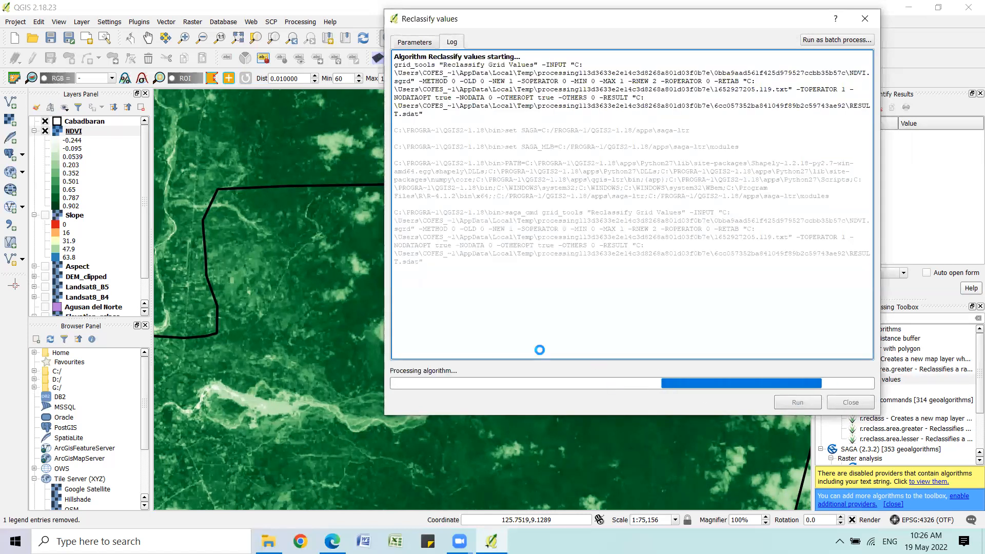
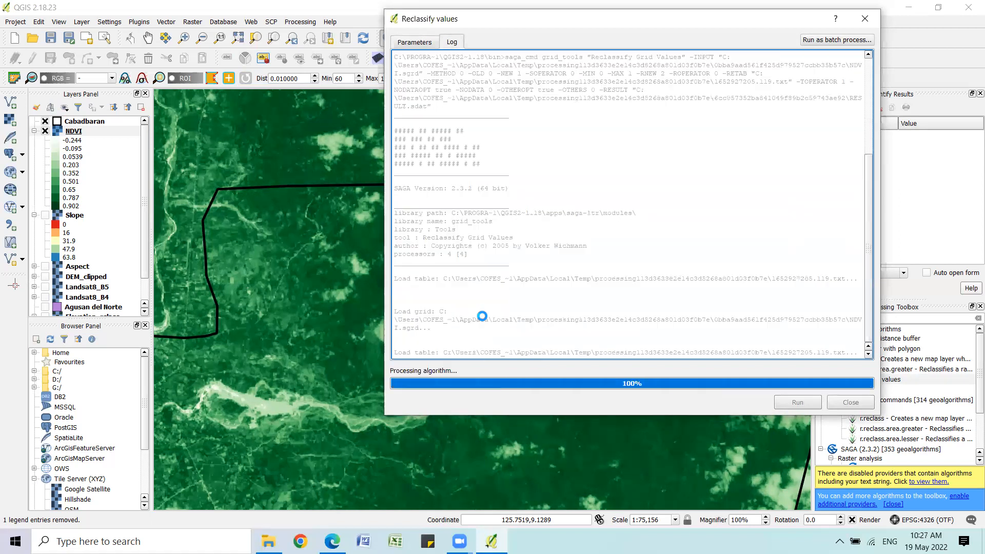
# Remove the black Reclassified Grid layer from the project and confirm its removal
pyautogui.scroll(-2, 512, 322)
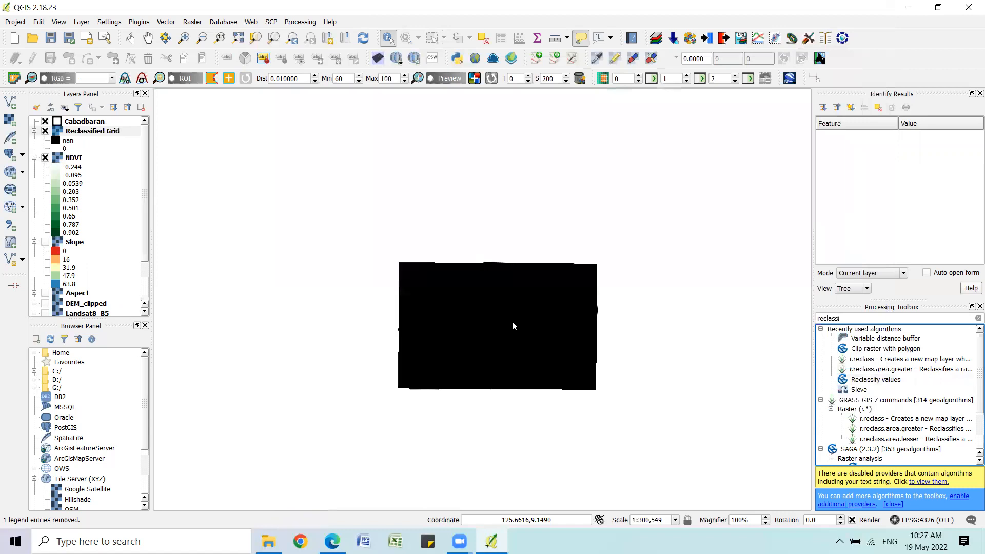
pyautogui.click(92, 134)
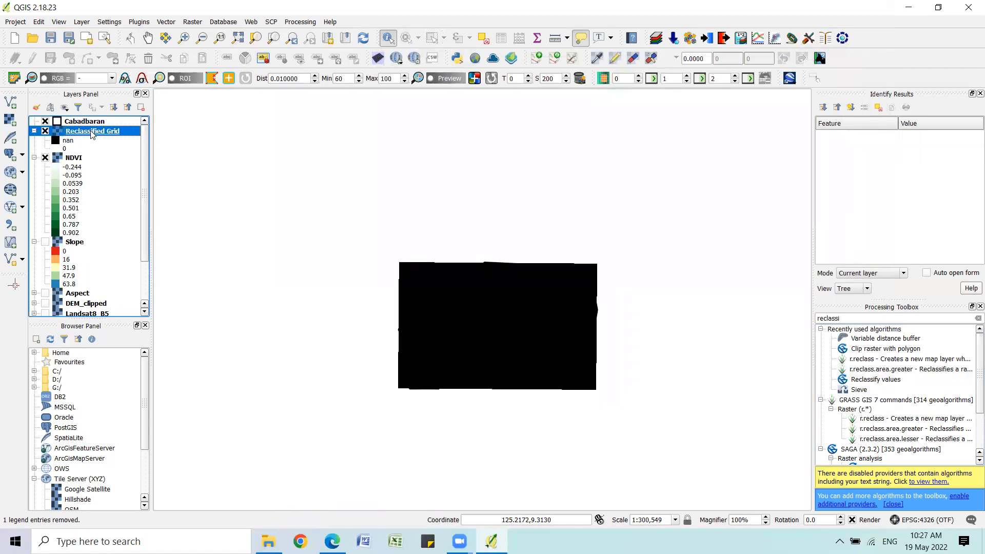
pyautogui.rightClick(92, 134)
pyautogui.click(138, 192)
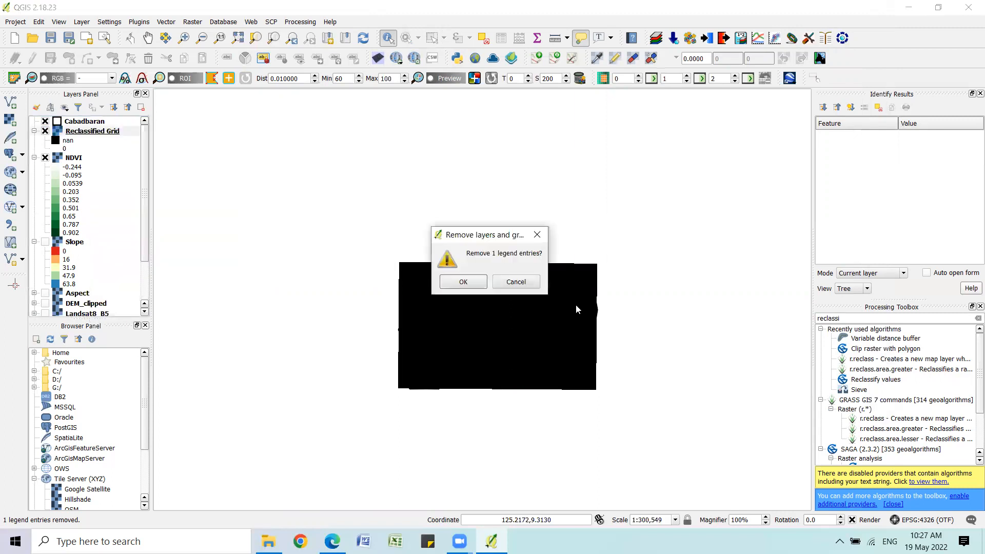
pyautogui.click(462, 281)
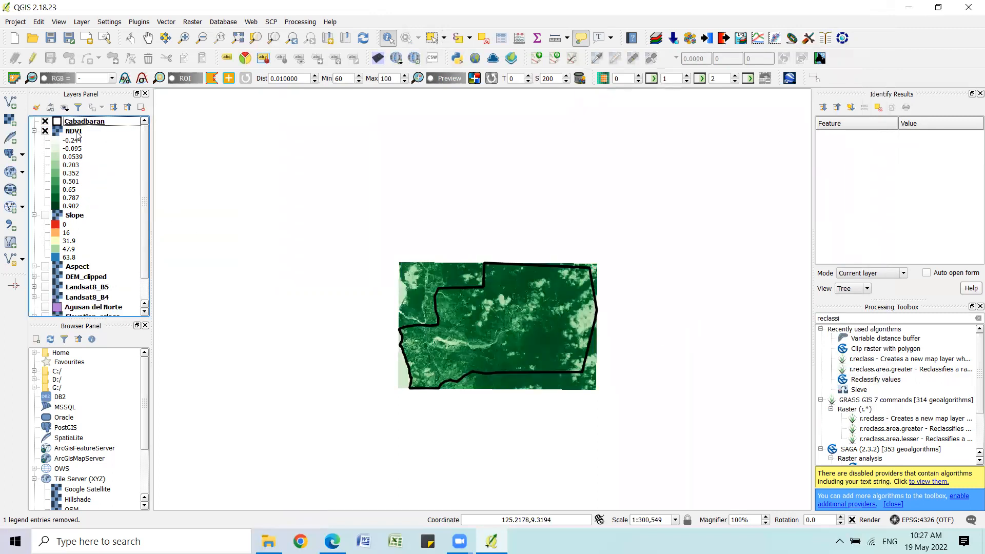
# Open the Reclassify values tool with NDVI [EPSG:32651] as input grid and switch its method to the lookup-table option
pyautogui.click(85, 134)
pyautogui.doubleClick(860, 382)
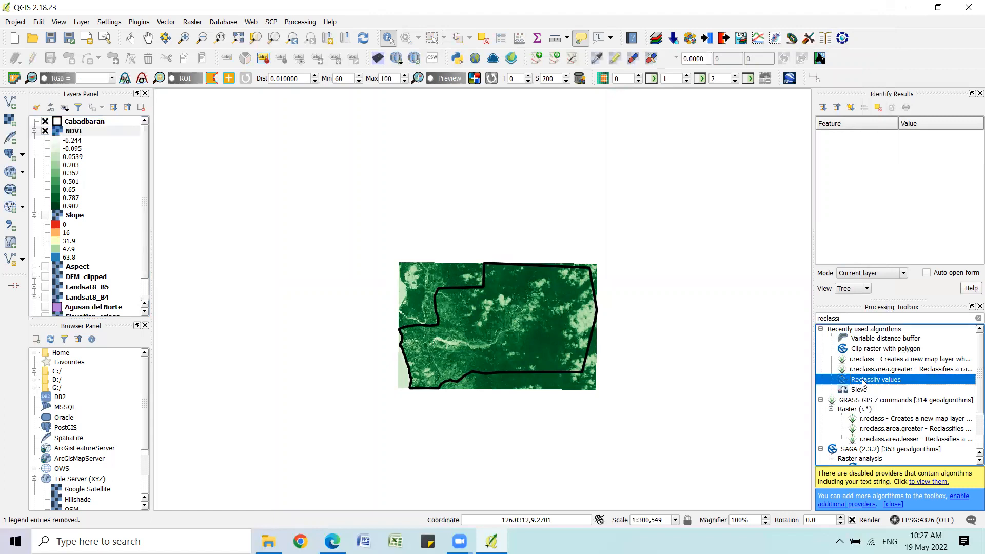
pyautogui.click(467, 69)
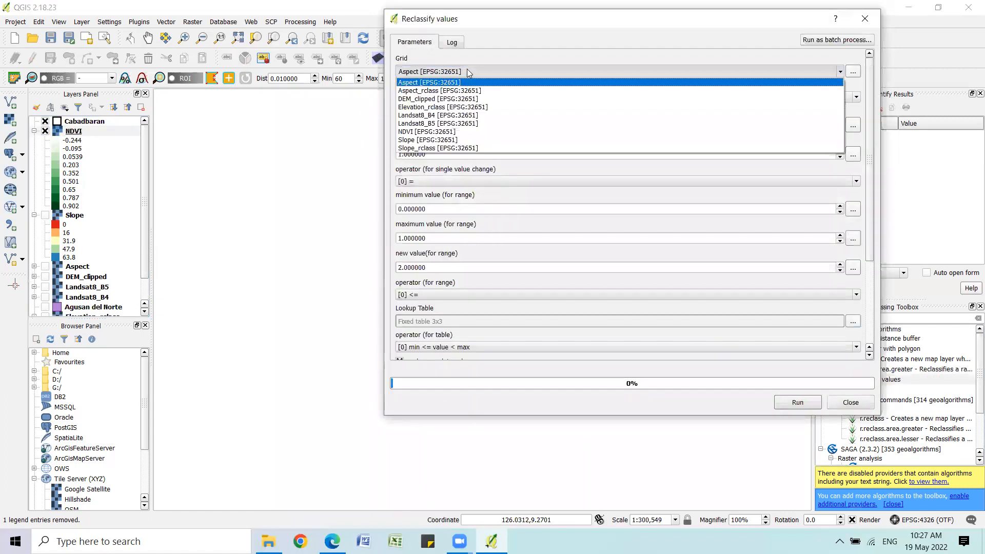
pyautogui.click(456, 132)
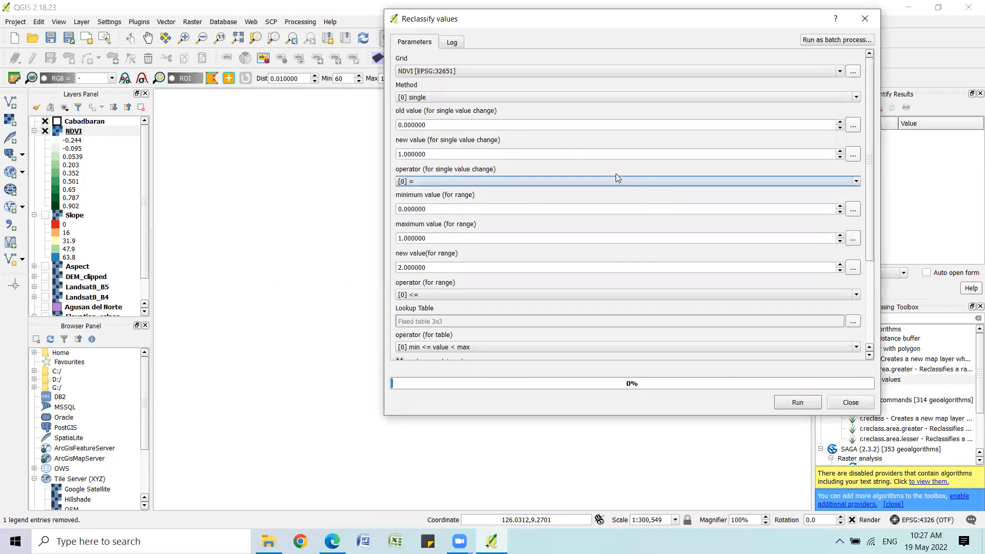
pyautogui.click(526, 97)
pyautogui.click(517, 123)
pyautogui.moveTo(874, 128); pyautogui.dragTo(638, 275)
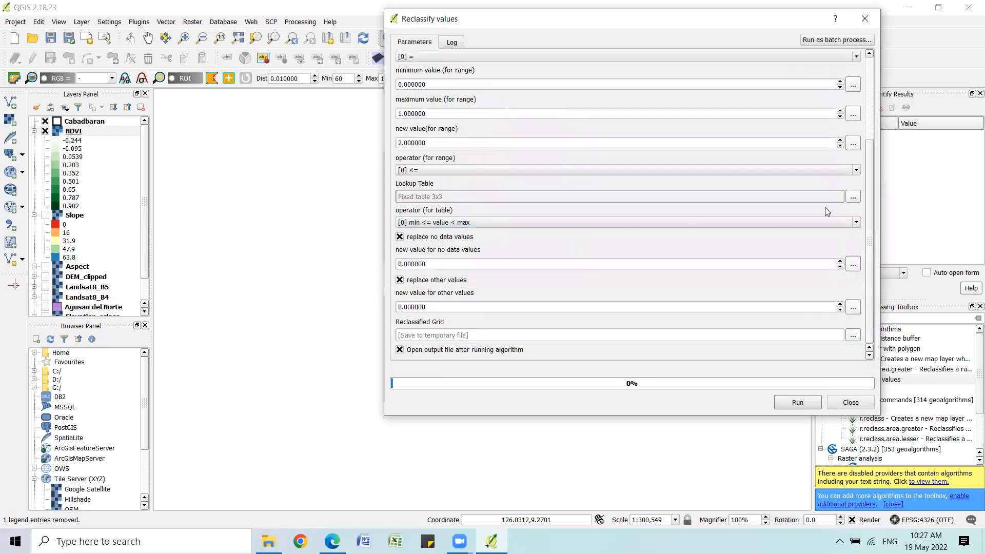
# Fill the first lookup table row with minimum -0.2, maximum 0.499 and new value 1
pyautogui.click(853, 197)
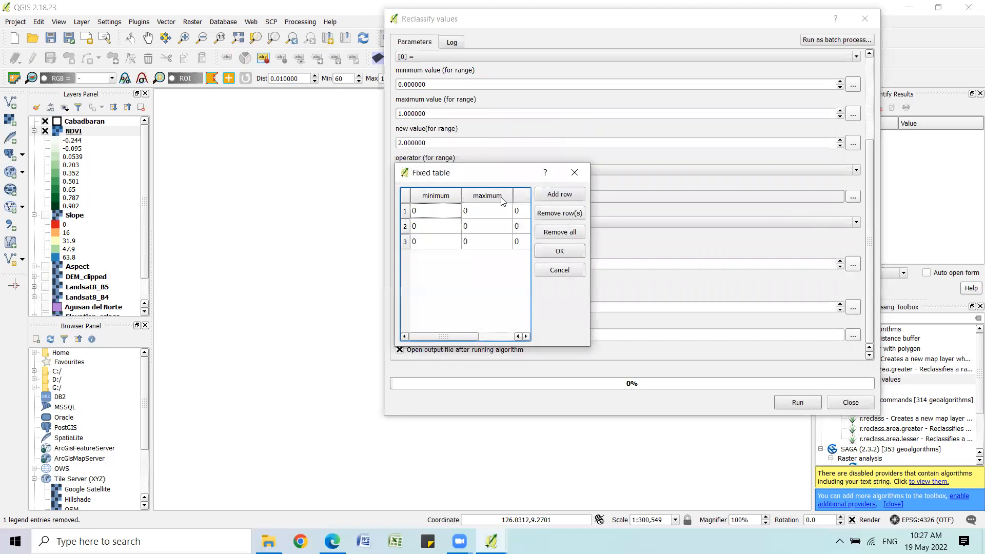
pyautogui.click(444, 216)
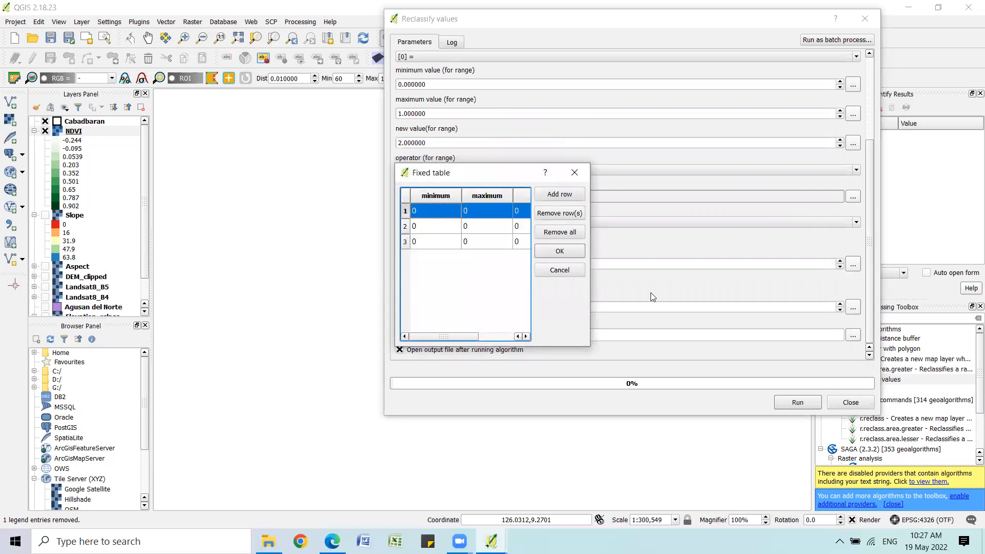
pyautogui.write('-0.2')
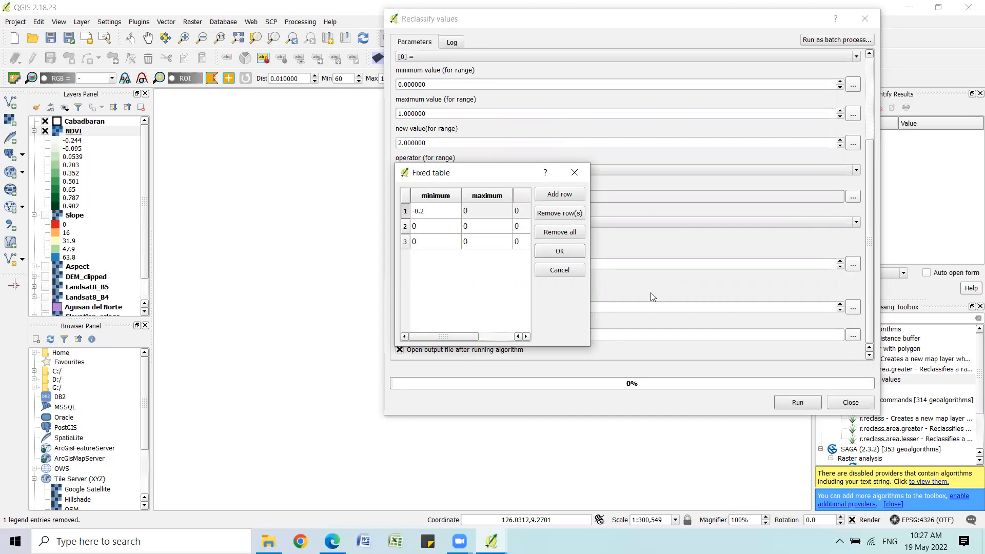
pyautogui.press('Tab')
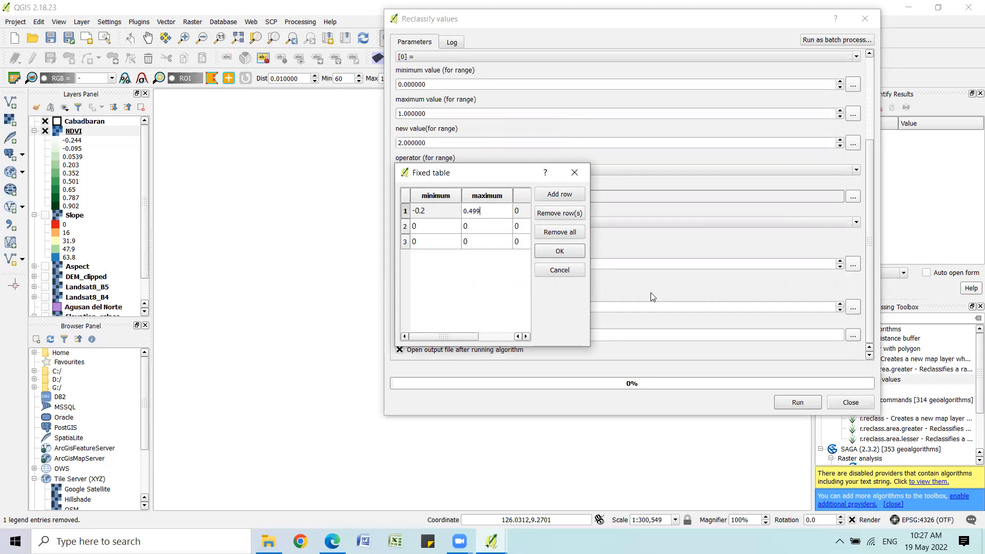
pyautogui.press('Tab')
pyautogui.write('1')
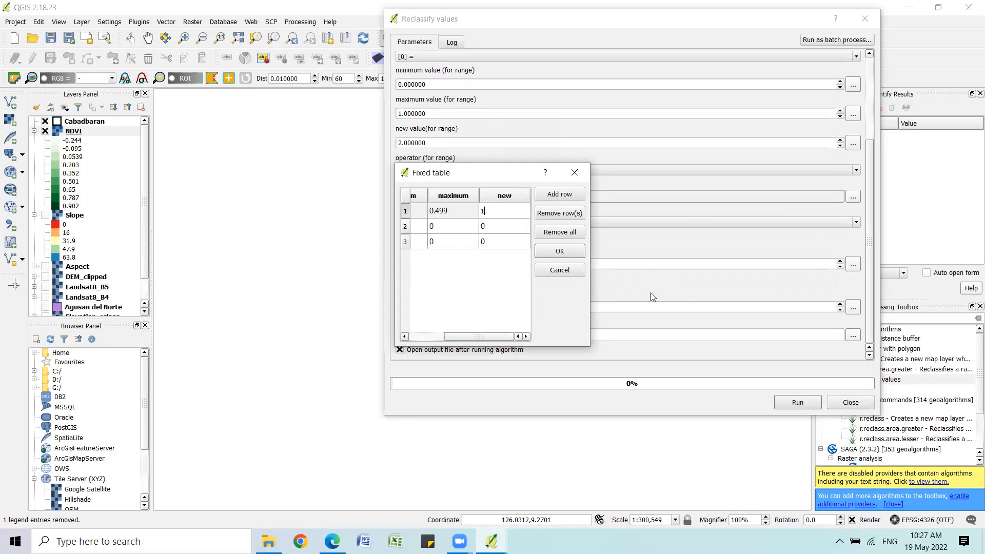
pyautogui.press('Tab')
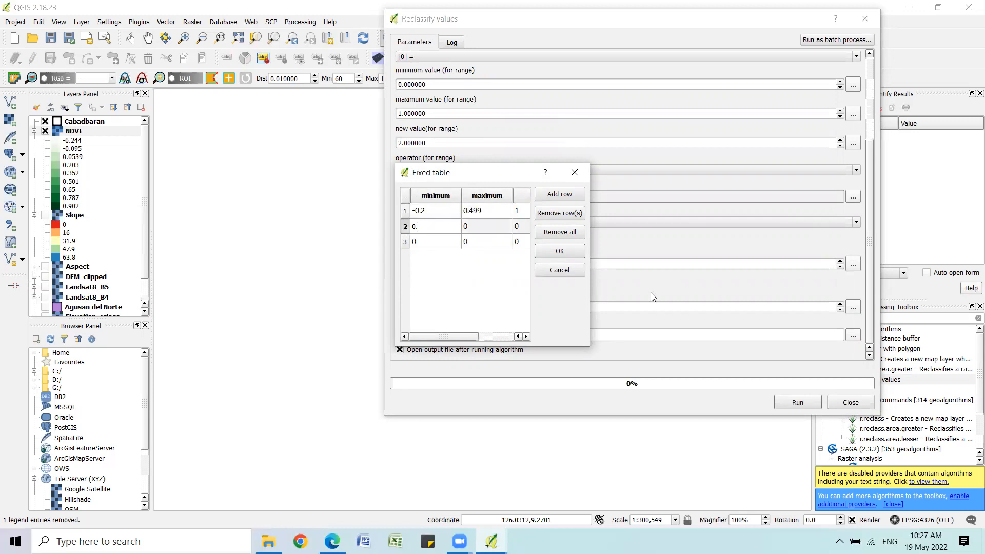
# Fill the second lookup row with 0.5 to 0.91 and new value 2, remove the unused third row, and accept the table
pyautogui.write('0.5')
pyautogui.press('Tab')
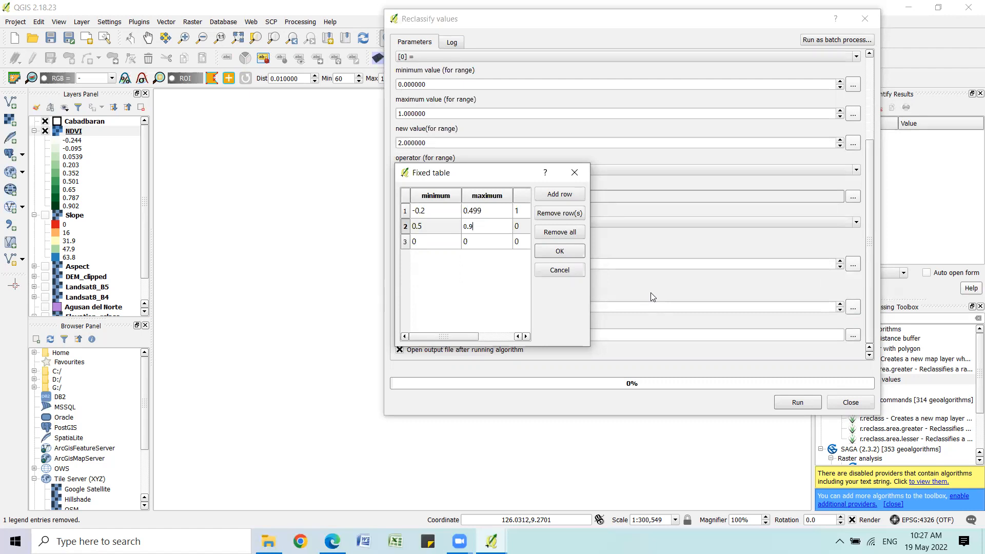
pyautogui.press('Tab')
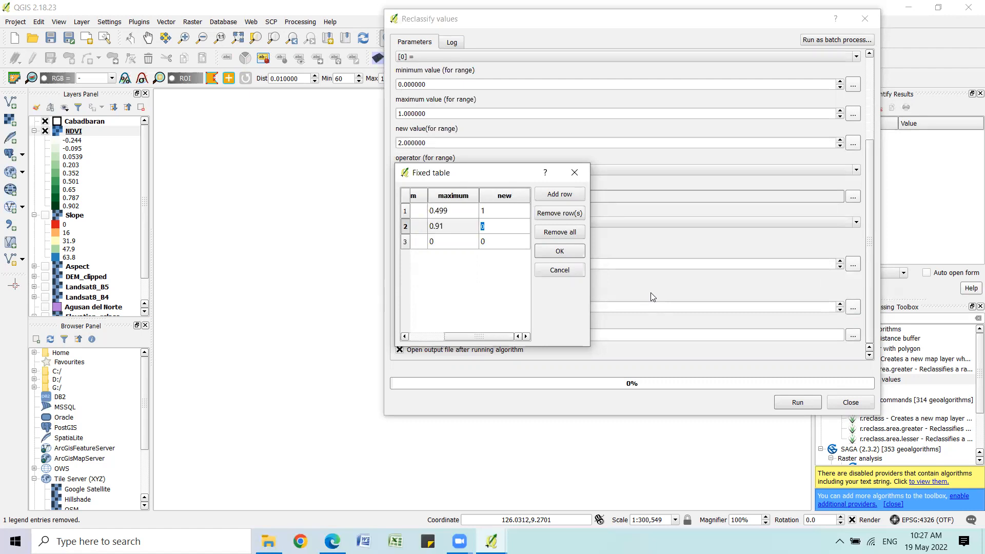
pyautogui.press('Tab')
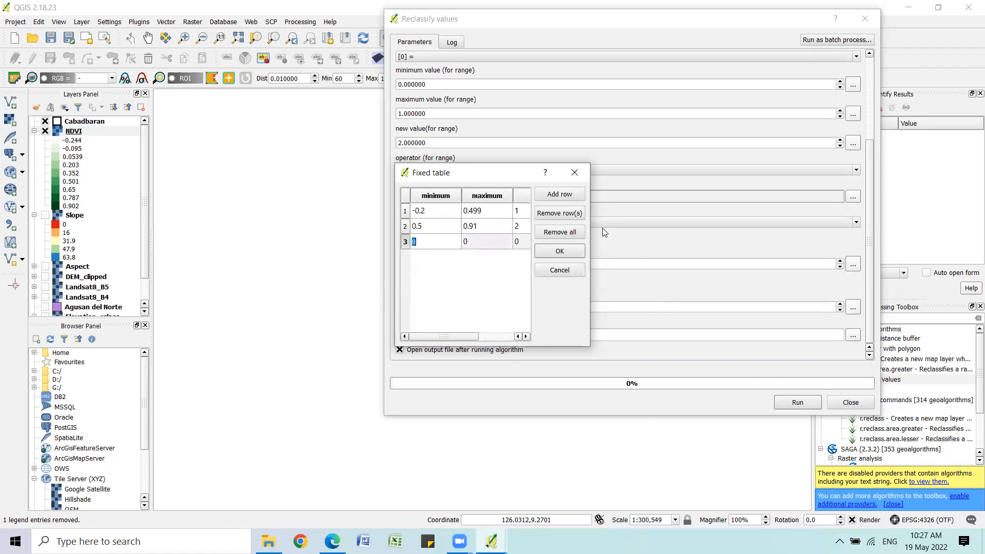
pyautogui.click(568, 215)
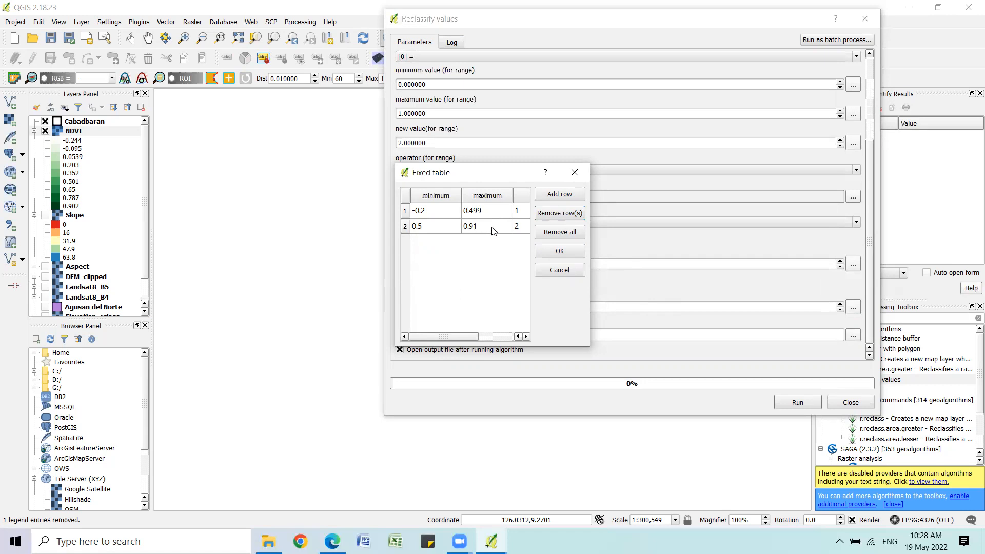
pyautogui.click(554, 251)
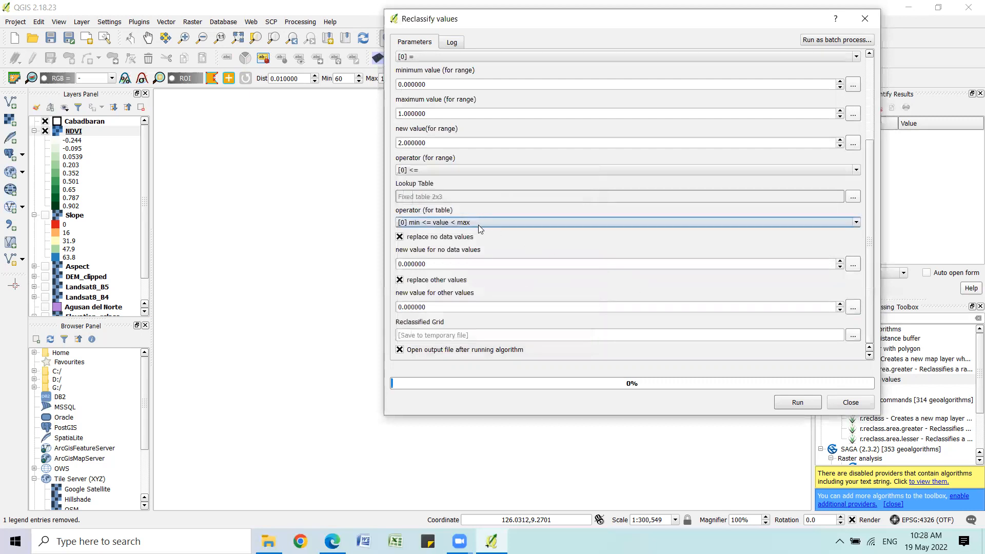
# Set the table operator to min <= value <= max and run the NDVI reclassification
pyautogui.click(482, 222)
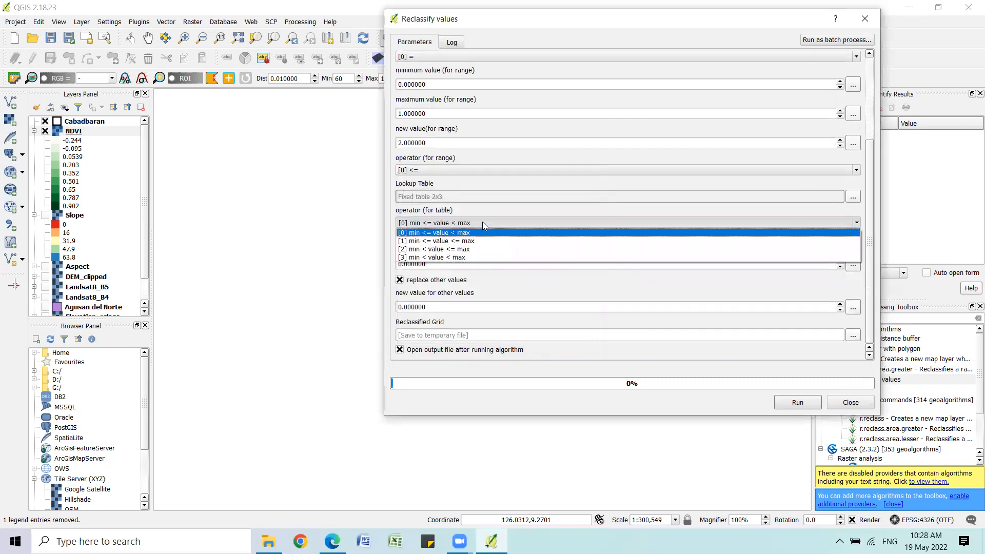
pyautogui.click(482, 240)
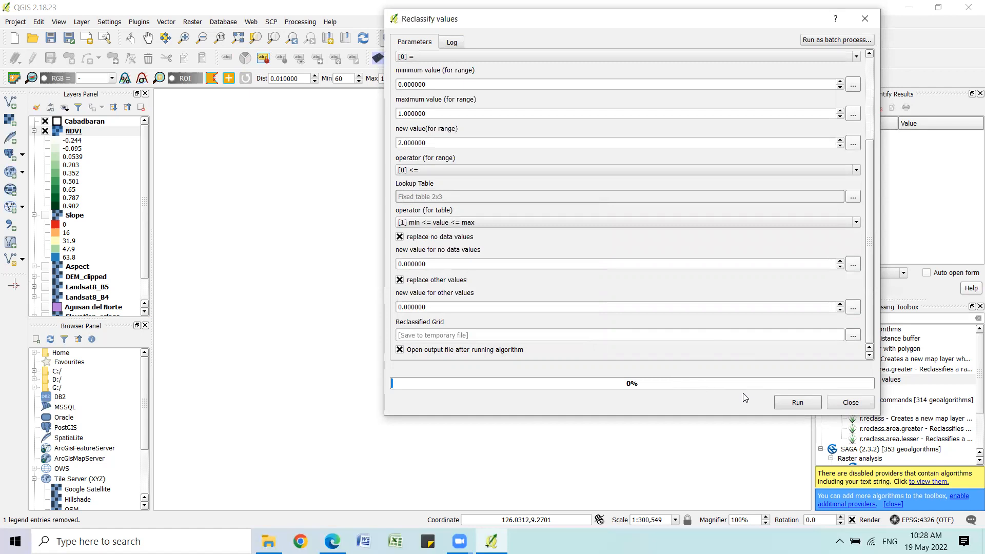
pyautogui.click(793, 402)
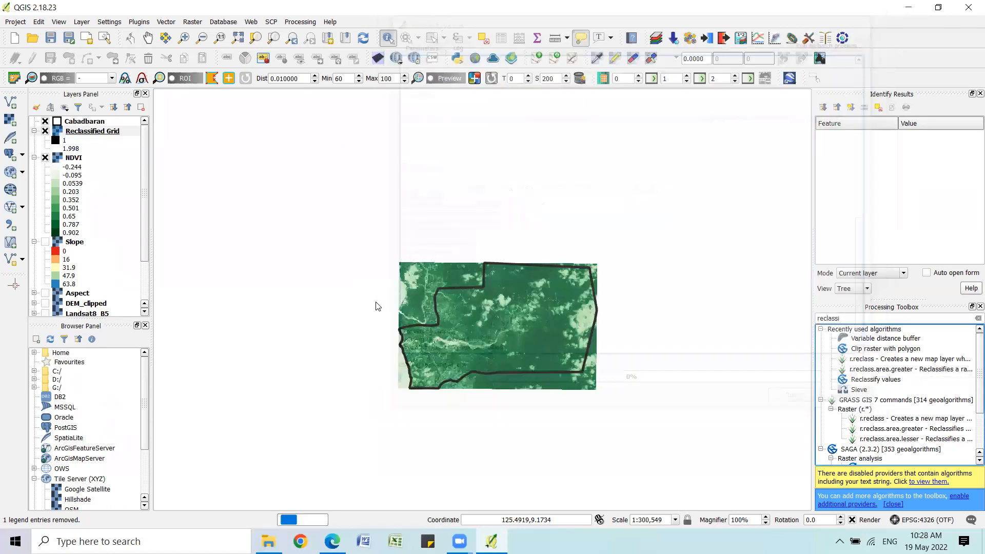
# Examine the new Reclassified Grid up close and identify the class values of black and white cells
pyautogui.scroll(1, 562, 331)
pyautogui.scroll(1, 478, 321)
pyautogui.scroll(1, 274, 388)
pyautogui.scroll(1, 246, 416)
pyautogui.click(237, 418)
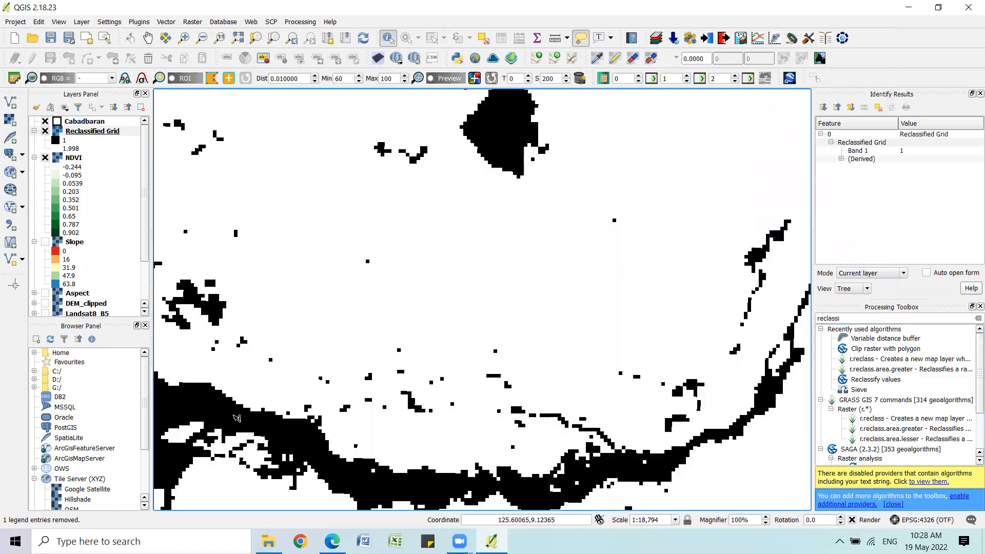
pyautogui.click(506, 257)
pyautogui.scroll(-2, 473, 328)
pyautogui.scroll(2, 473, 328)
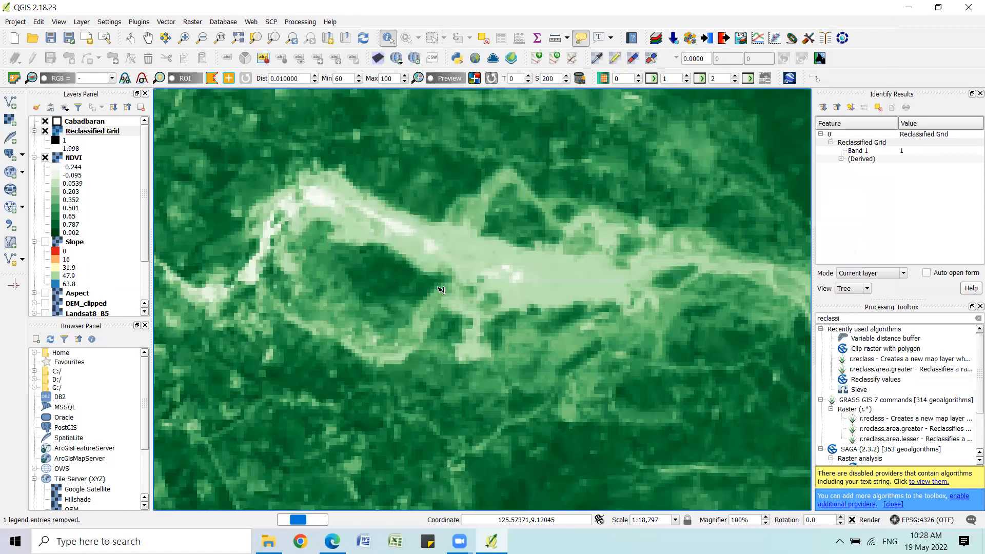
pyautogui.scroll(2, 472, 293)
pyautogui.scroll(-3, 472, 295)
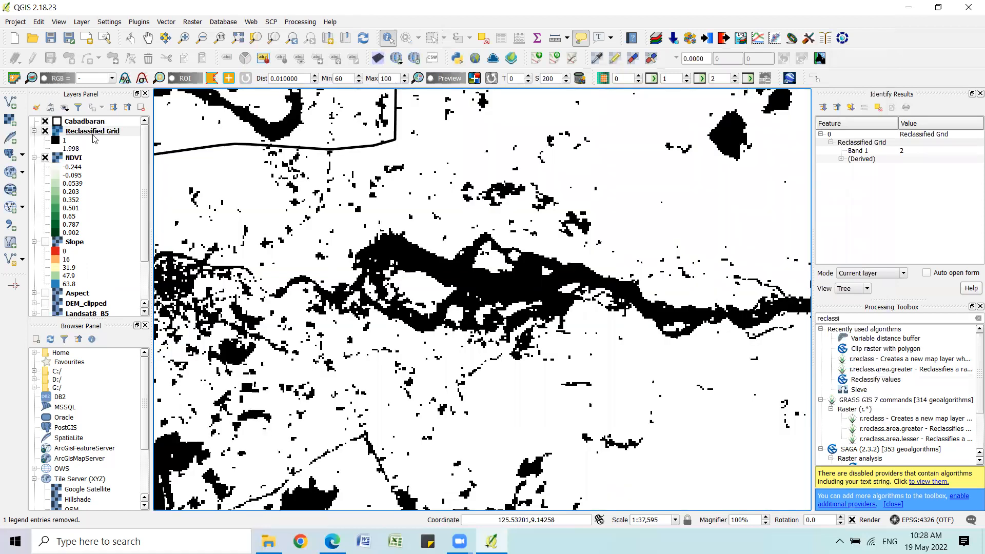
# Style the Reclassified Grid as singleband pseudocolor with the Greens ramp, load its actual min/max values, and apply
pyautogui.doubleClick(92, 132)
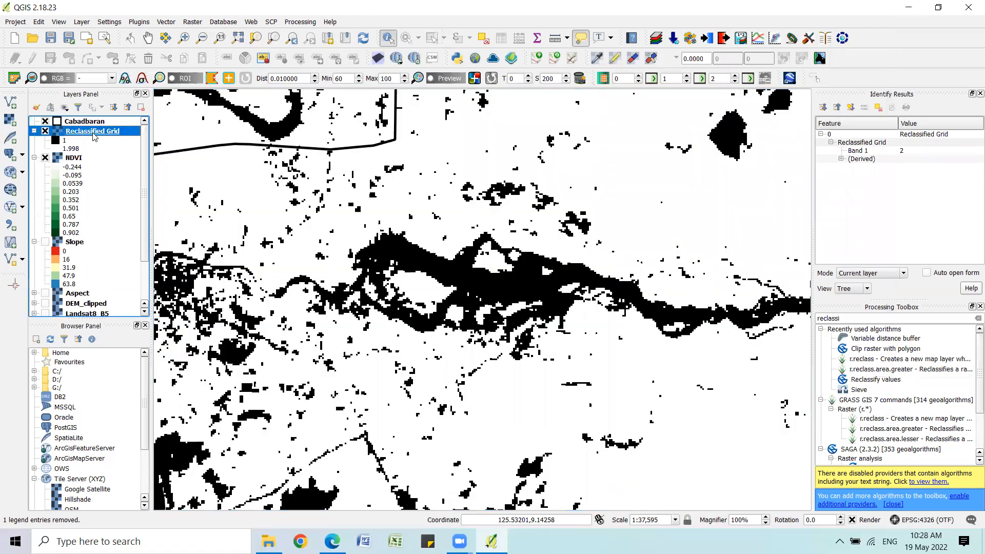
pyautogui.click(436, 50)
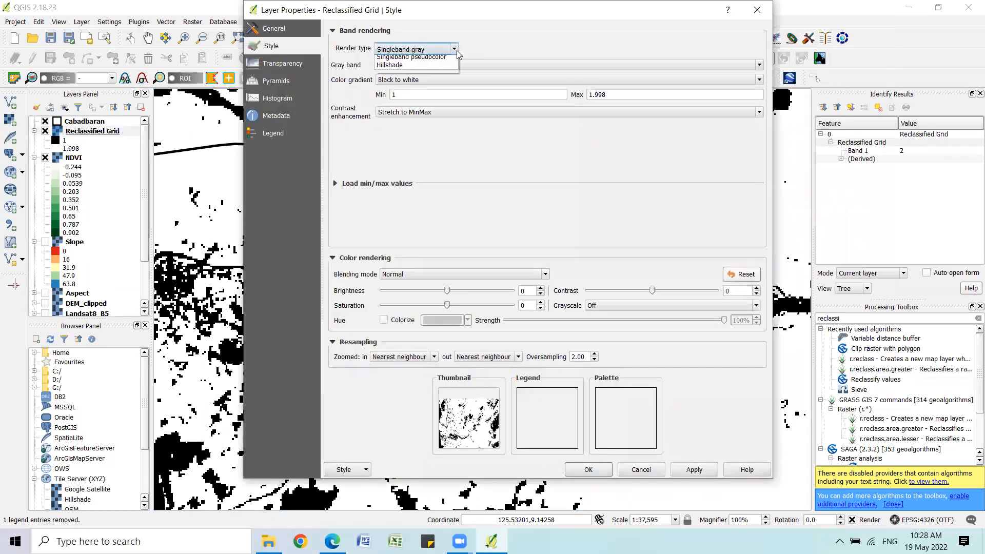
pyautogui.click(442, 87)
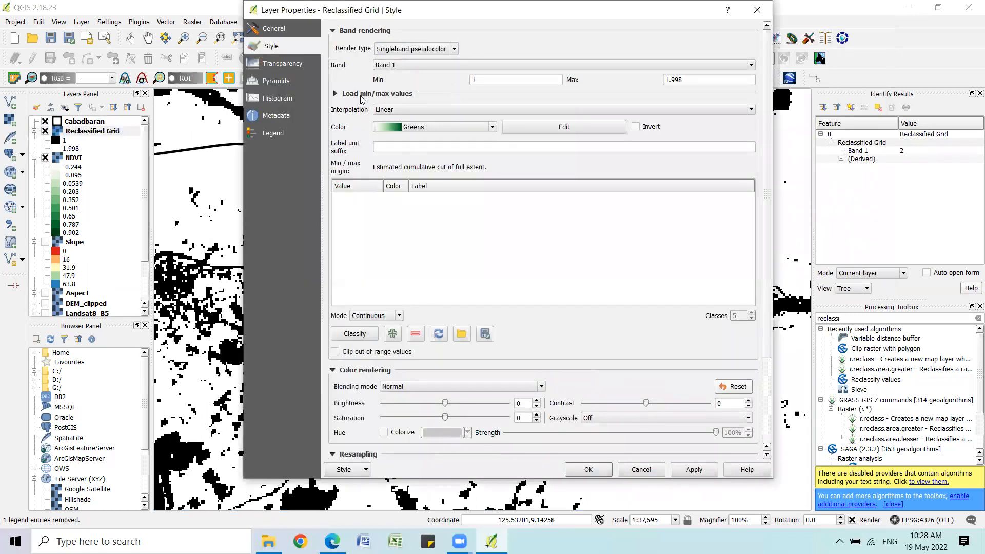
pyautogui.click(362, 95)
pyautogui.click(368, 171)
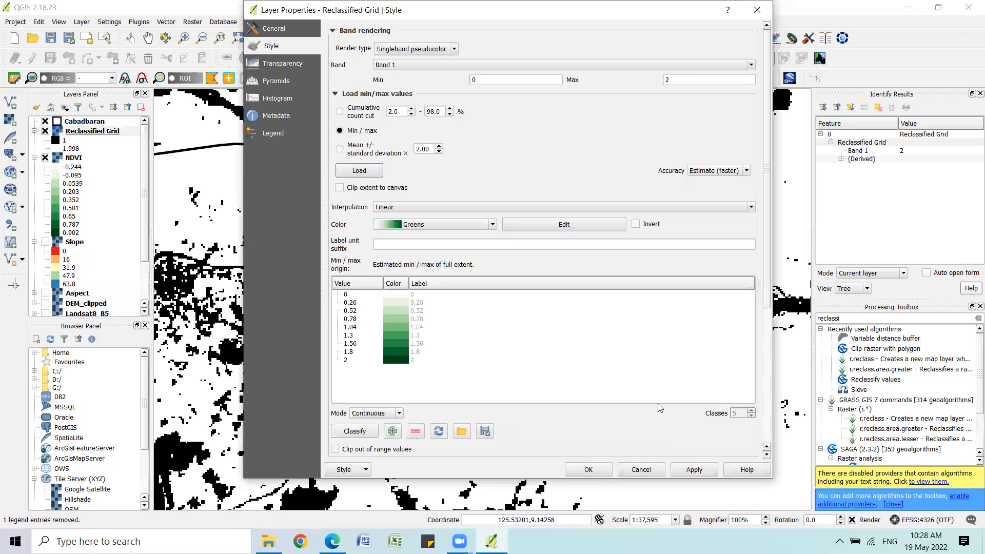
pyautogui.click(691, 470)
pyautogui.click(588, 469)
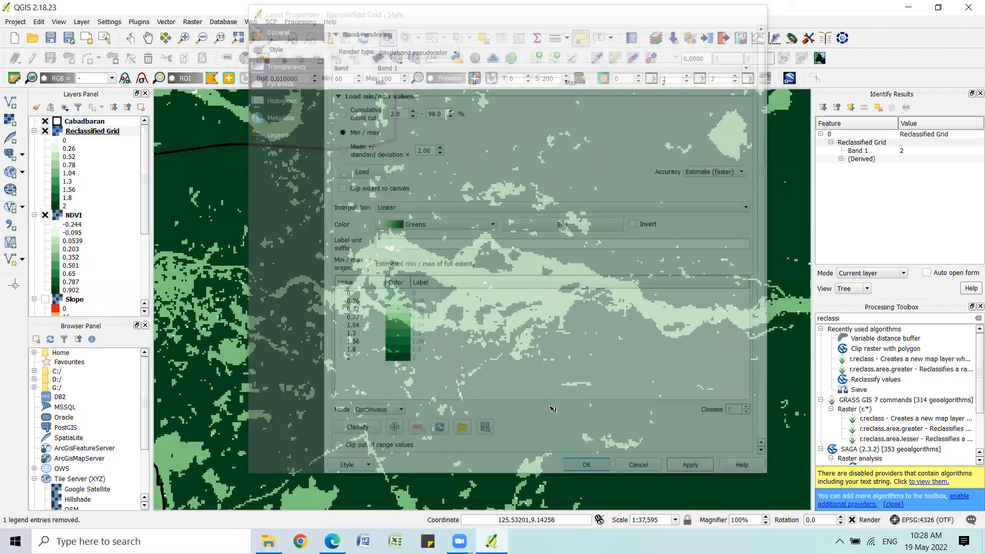
# Identify the cell value at the white patches in the Reclassified Grid and in the NDVI layer
pyautogui.scroll(2, 515, 304)
pyautogui.scroll(1, 514, 304)
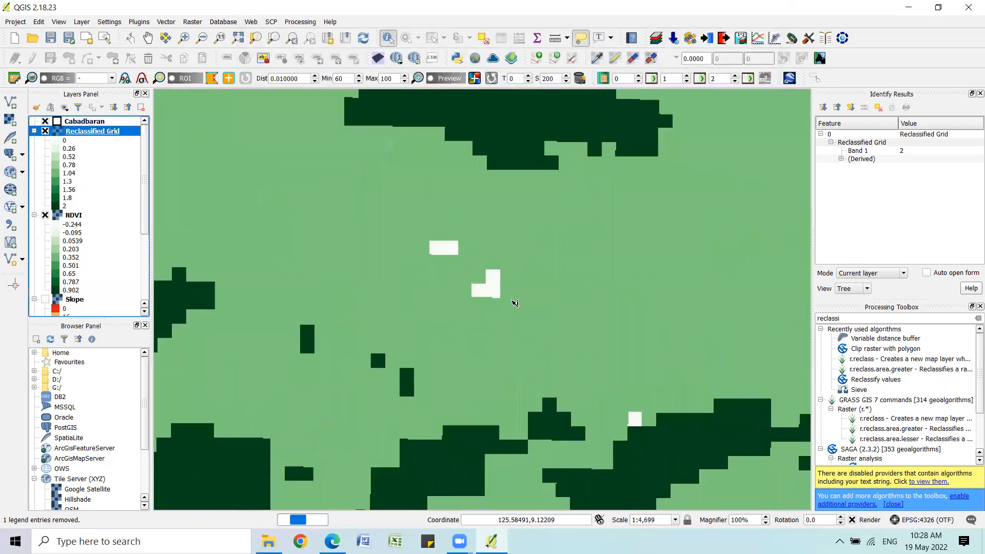
pyautogui.click(497, 289)
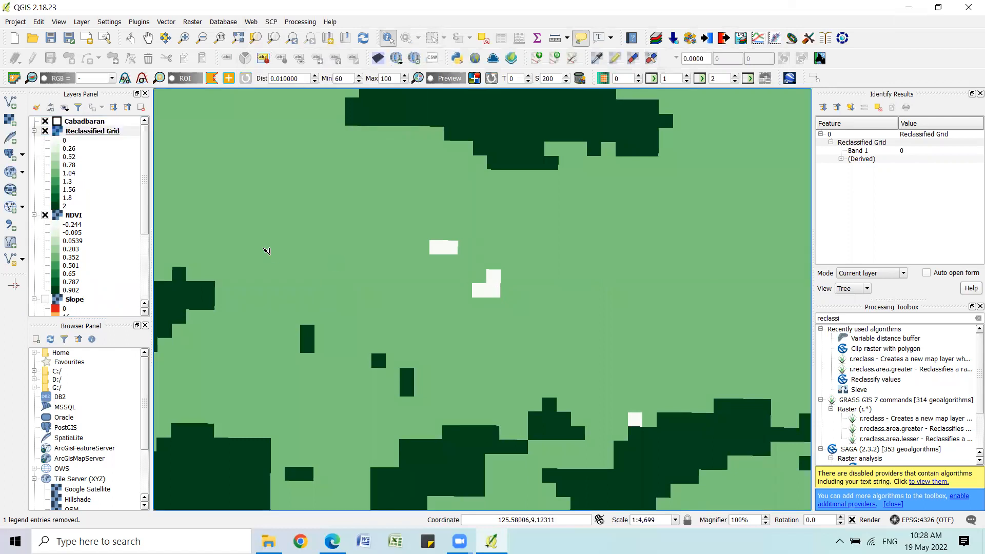
pyautogui.click(81, 216)
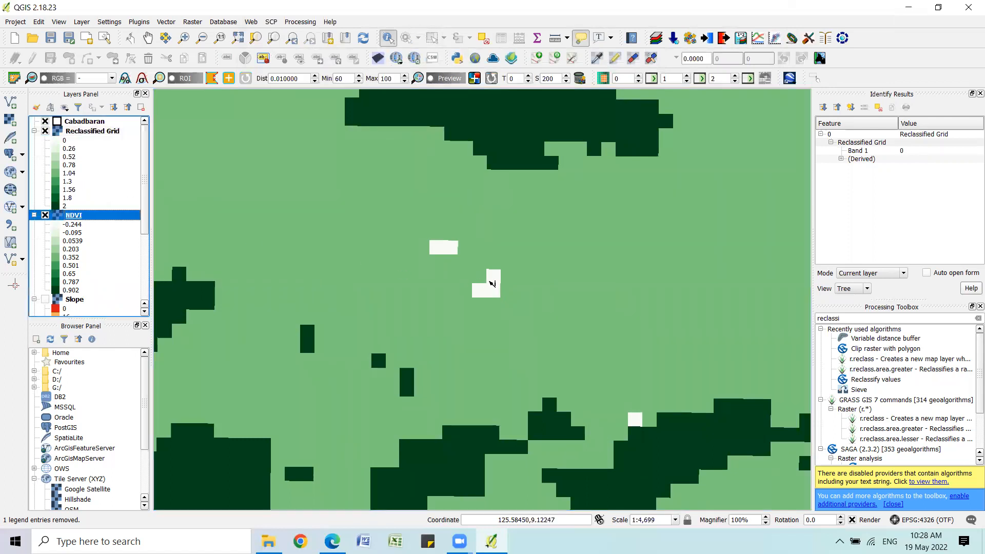
pyautogui.click(494, 288)
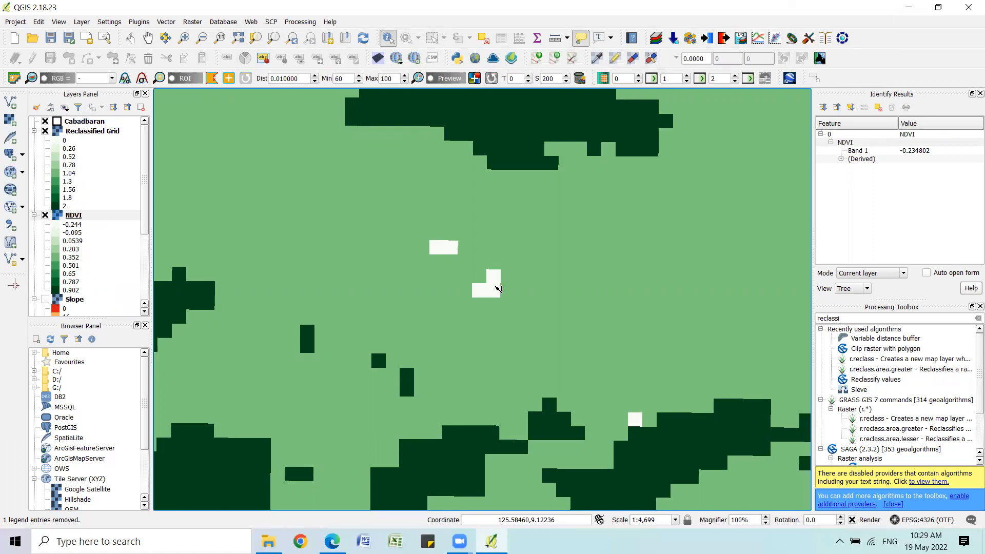
pyautogui.scroll(-5, 513, 296)
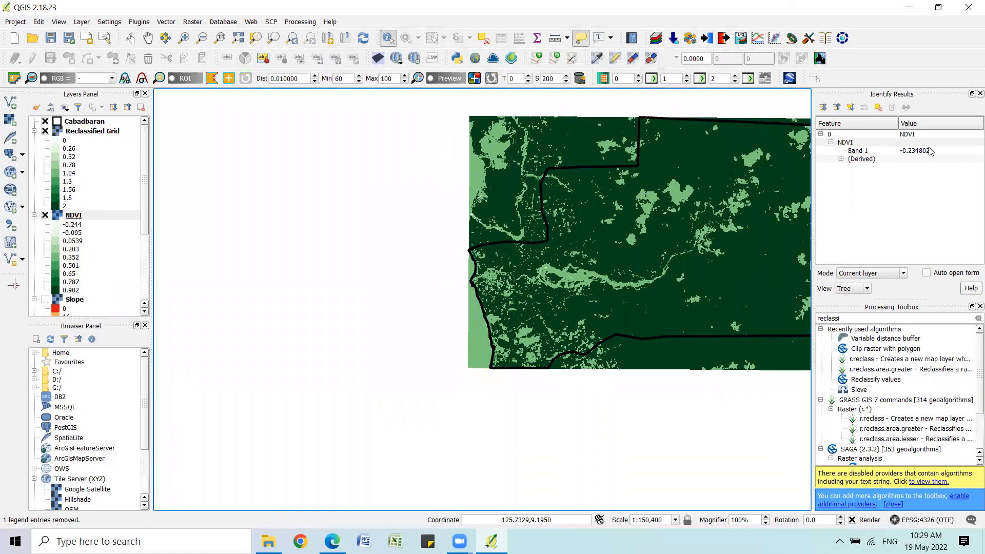
# Clip the Reclassified Grid raster with the Cabadbaran polygon, saving to a temporary file
pyautogui.scroll(2, 667, 223)
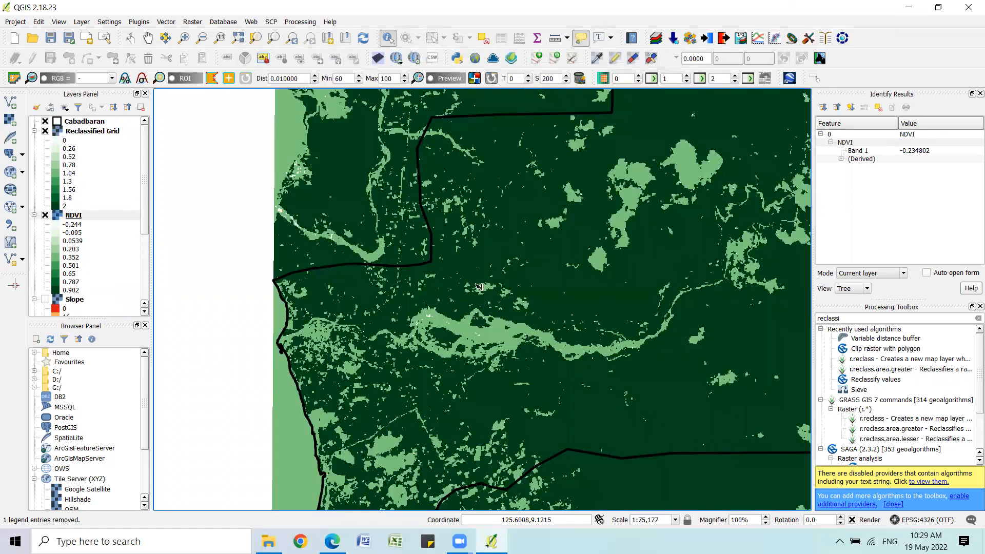
pyautogui.scroll(1, 569, 283)
pyautogui.scroll(-2, 635, 237)
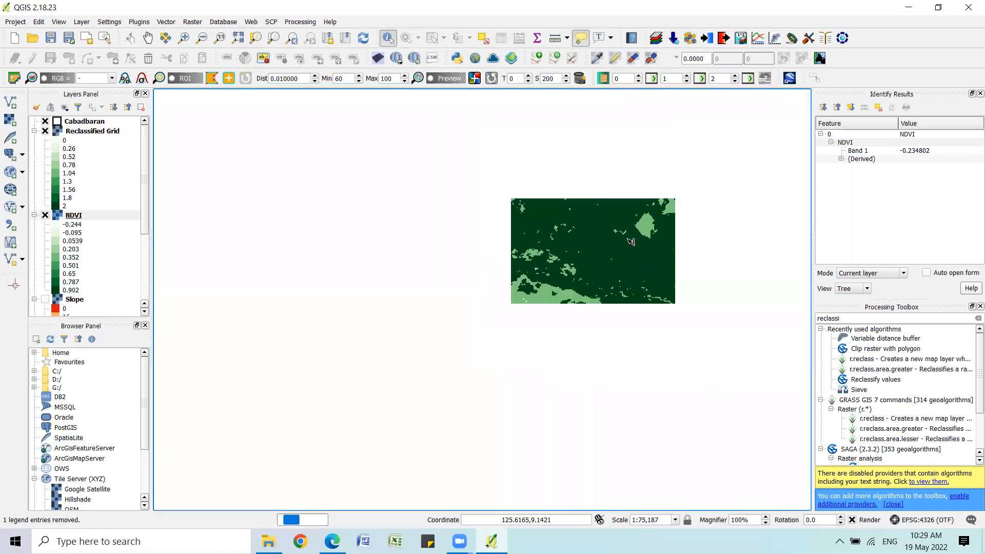
pyautogui.scroll(-2, 691, 235)
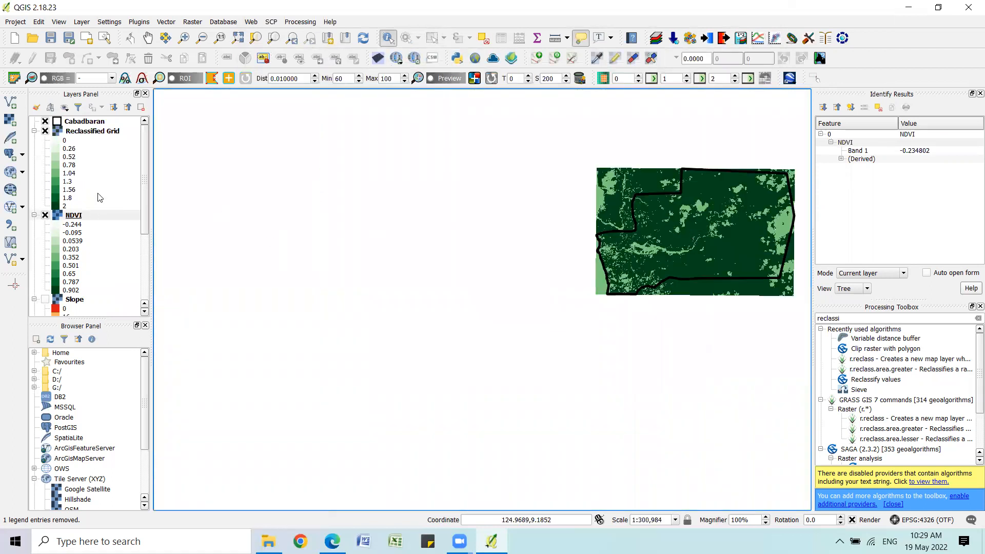
pyautogui.click(94, 132)
pyautogui.doubleClick(875, 348)
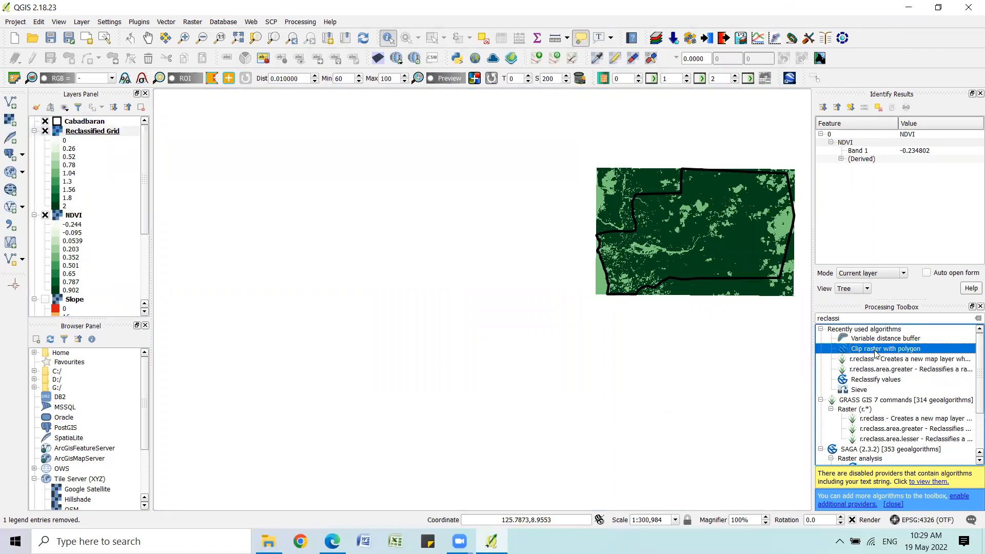
pyautogui.click(471, 71)
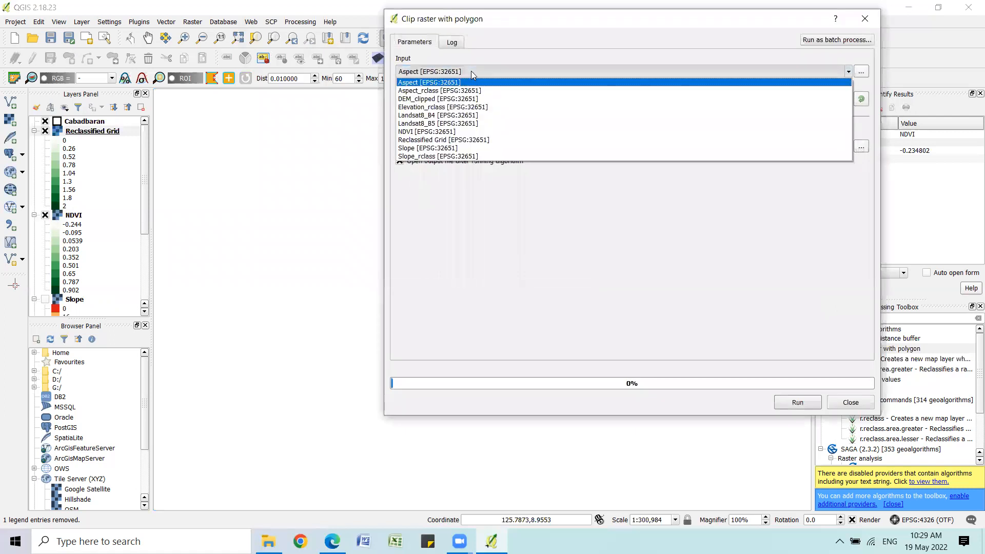
pyautogui.click(483, 140)
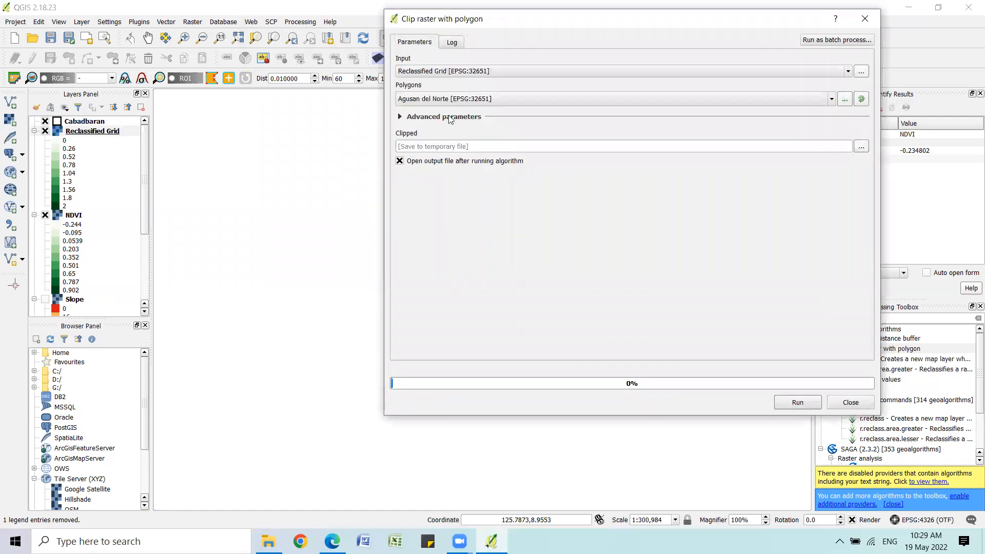
pyautogui.click(496, 99)
pyautogui.click(498, 120)
pyautogui.click(798, 401)
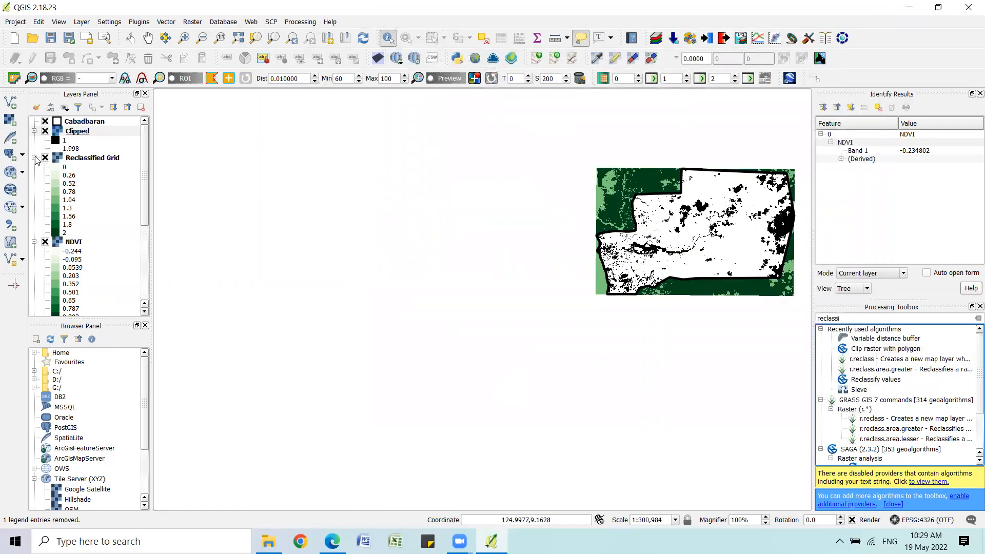
# Hide the Reclassified Grid and NDVI layers and collapse their legends
pyautogui.click(45, 158)
pyautogui.click(45, 241)
pyautogui.click(33, 157)
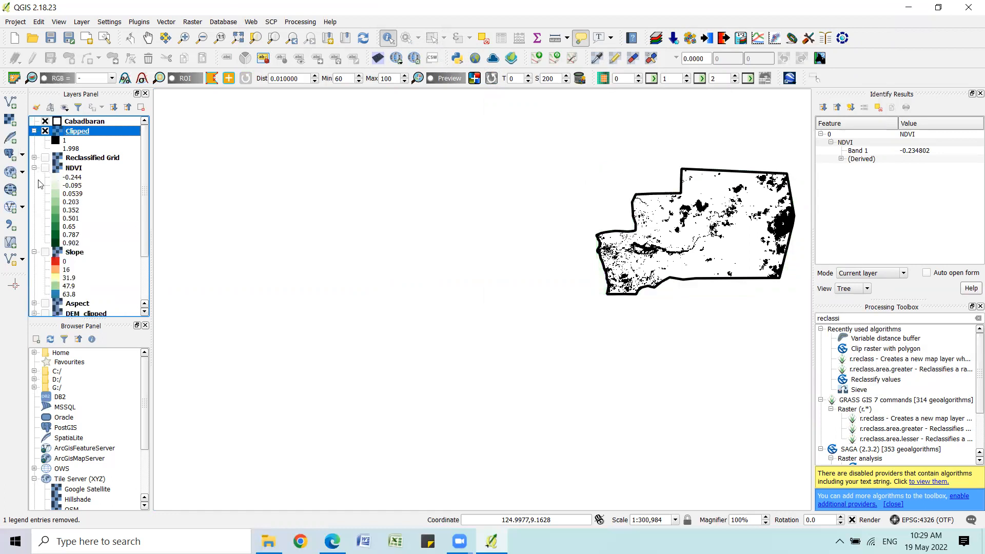
pyautogui.click(34, 168)
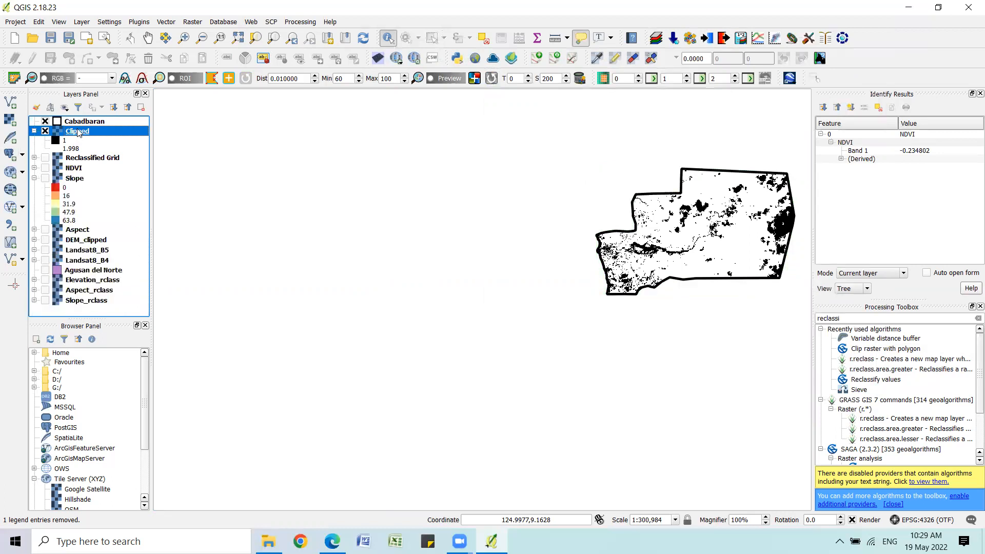
# Render the Clipped layer as singleband pseudocolor with the Greens ramp and load its actual min/max values
pyautogui.doubleClick(78, 132)
pyautogui.click(447, 52)
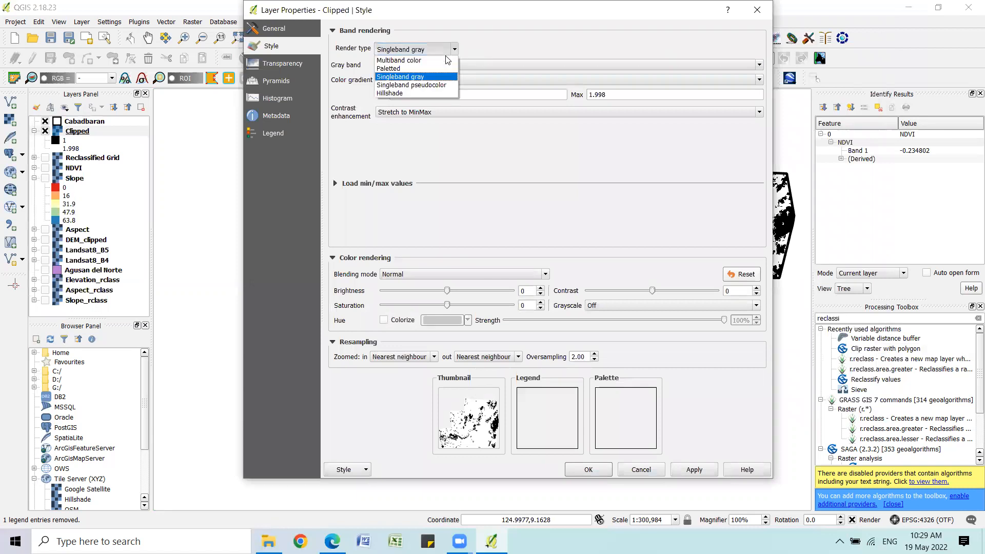
pyautogui.click(411, 85)
pyautogui.click(350, 96)
pyautogui.click(359, 131)
pyautogui.click(360, 172)
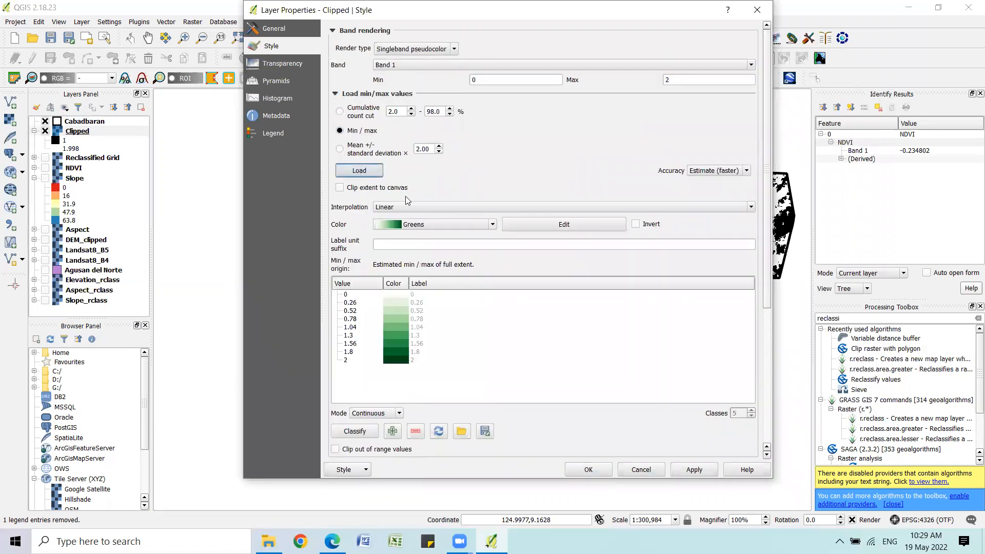
# Classify the Clipped layer's colours by equal interval into 3 classes and apply the style
pyautogui.click(400, 414)
pyautogui.click(369, 428)
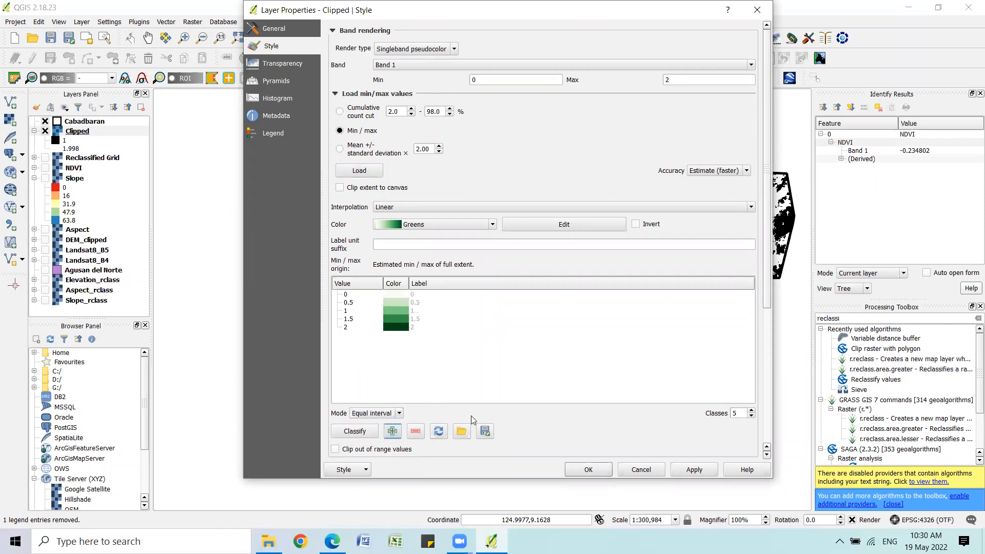
pyautogui.click(752, 417)
pyautogui.click(751, 417)
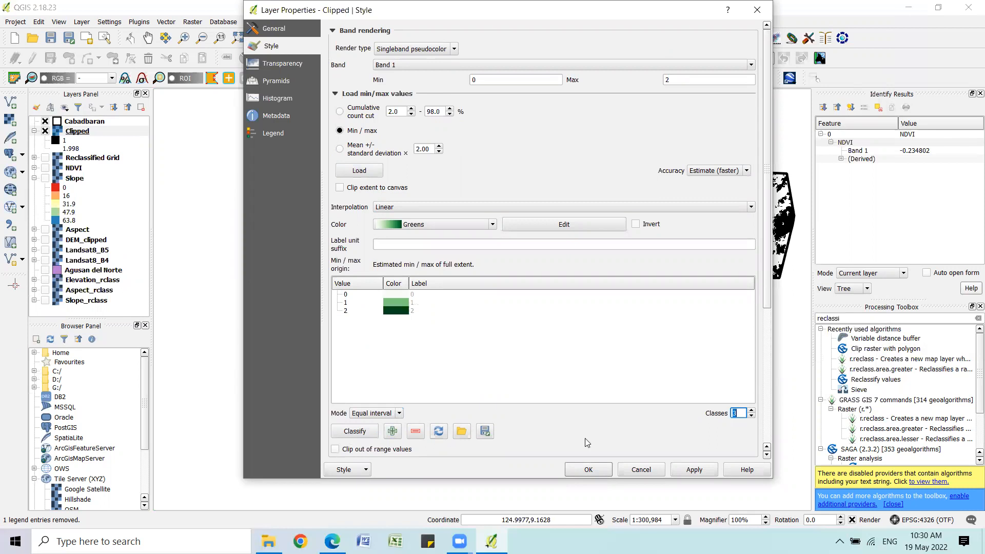
pyautogui.click(695, 470)
pyautogui.click(589, 470)
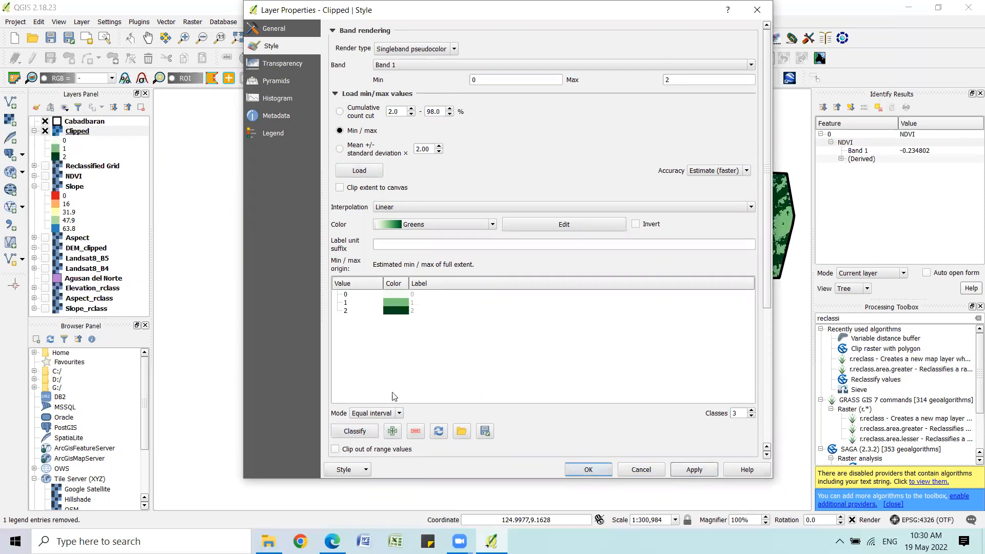
# Zoom to the Clipped layer, rename it NDVI_rclass, and move it below Slope_rclass with its legend collapsed and the layer hidden
pyautogui.rightClick(83, 132)
pyautogui.click(99, 138)
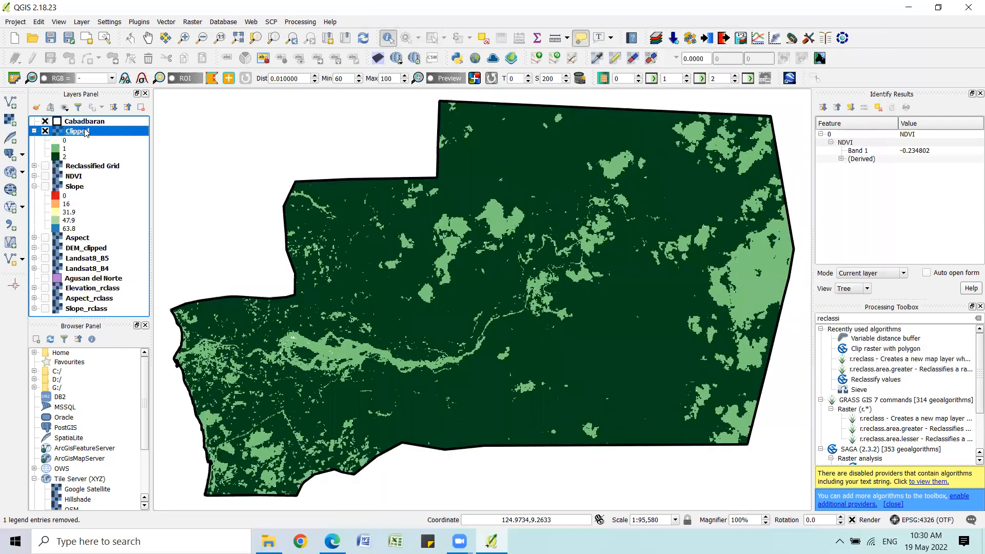
pyautogui.rightClick(85, 132)
pyautogui.click(133, 314)
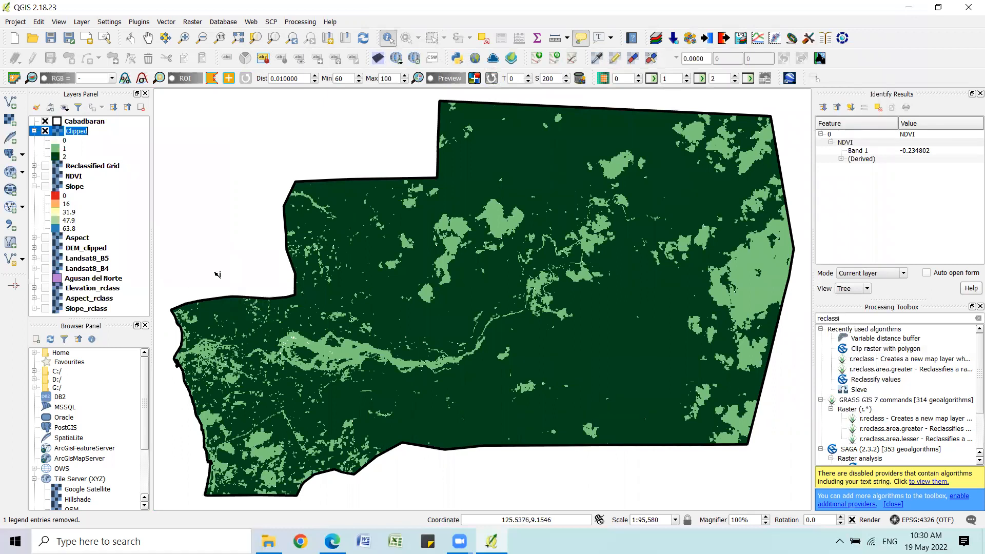
pyautogui.write('NDVI_rclass')
pyautogui.press('Return')
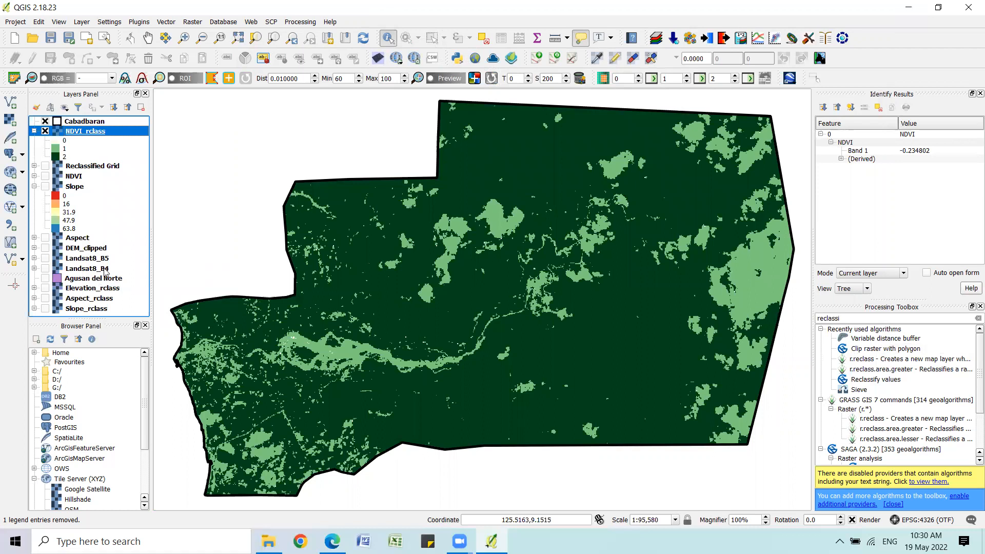
pyautogui.click(35, 135)
pyautogui.moveTo(84, 132); pyautogui.dragTo(81, 293)
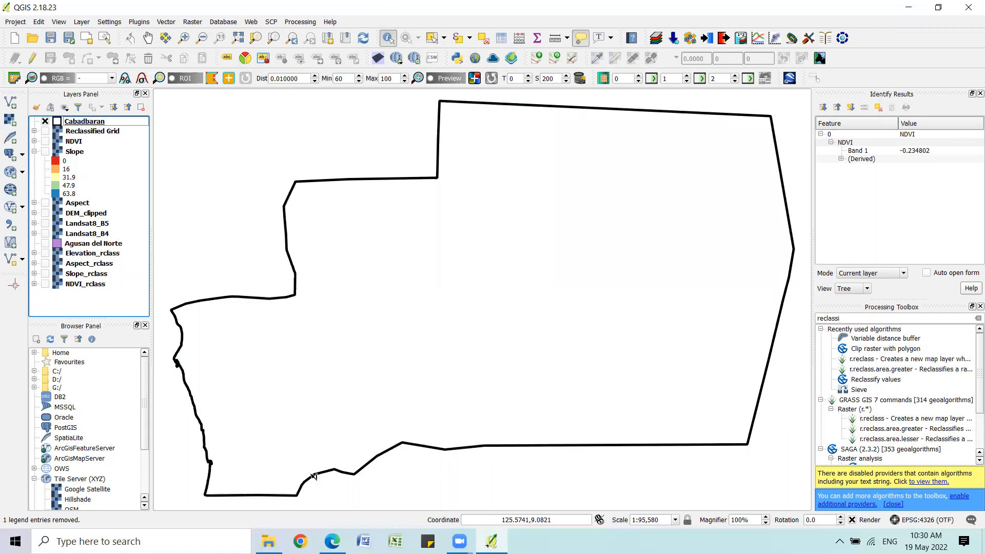
# Review the Exercise No. 8 criteria in the browser, and build a Raster Calculator expression summing Elevation_rclass@1, Aspect_rclass@1, Slope_rclass@1 and NDVI_rclass@1
pyautogui.click(332, 541)
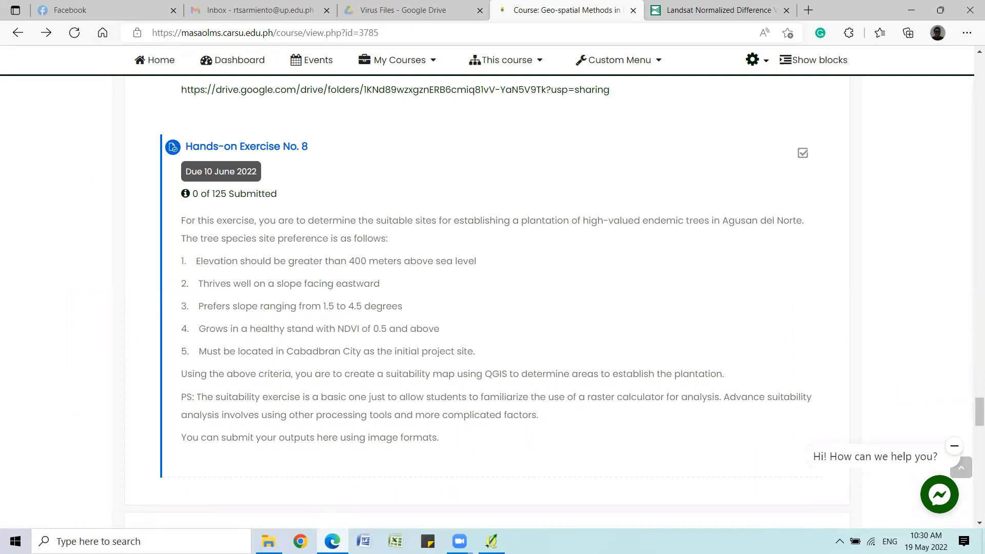
pyautogui.click(332, 542)
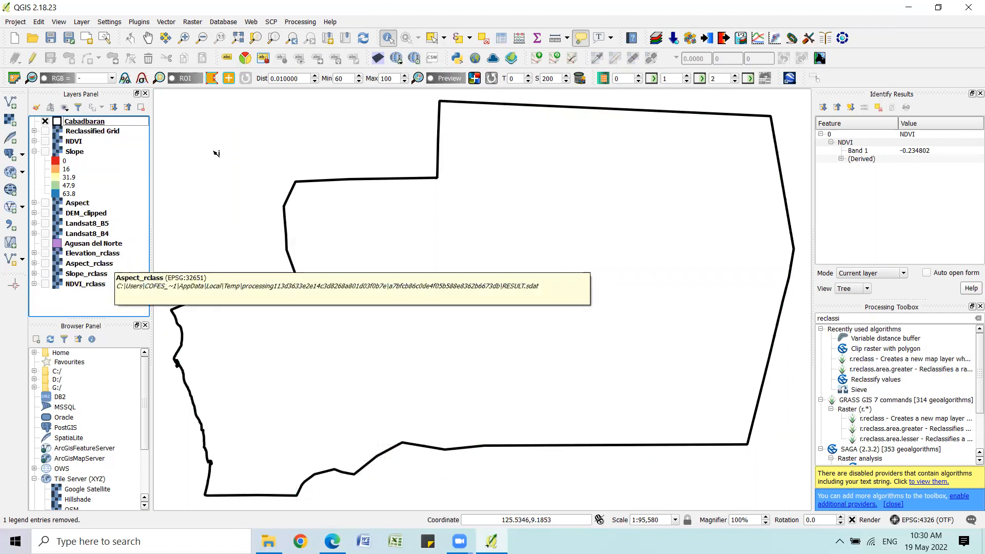
pyautogui.click(192, 22)
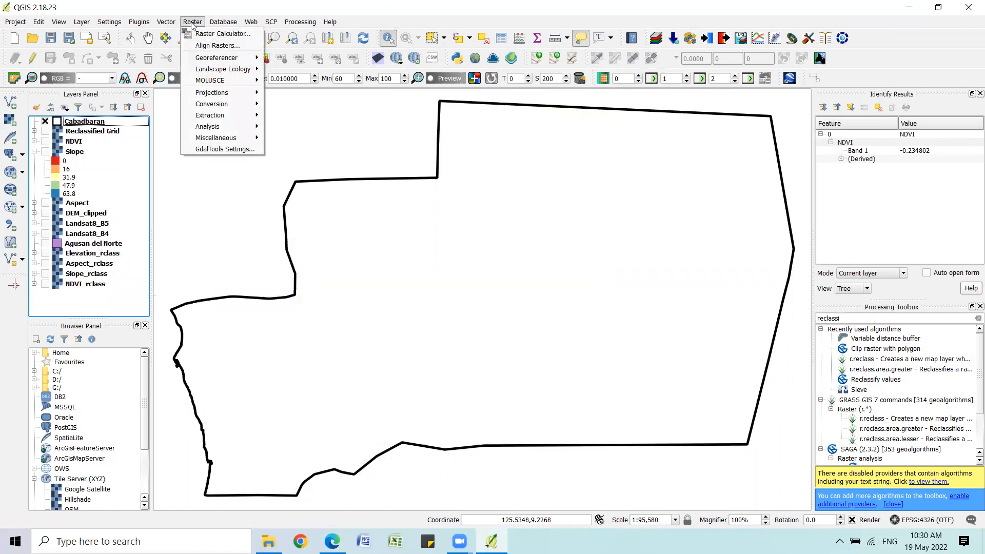
pyautogui.click(229, 36)
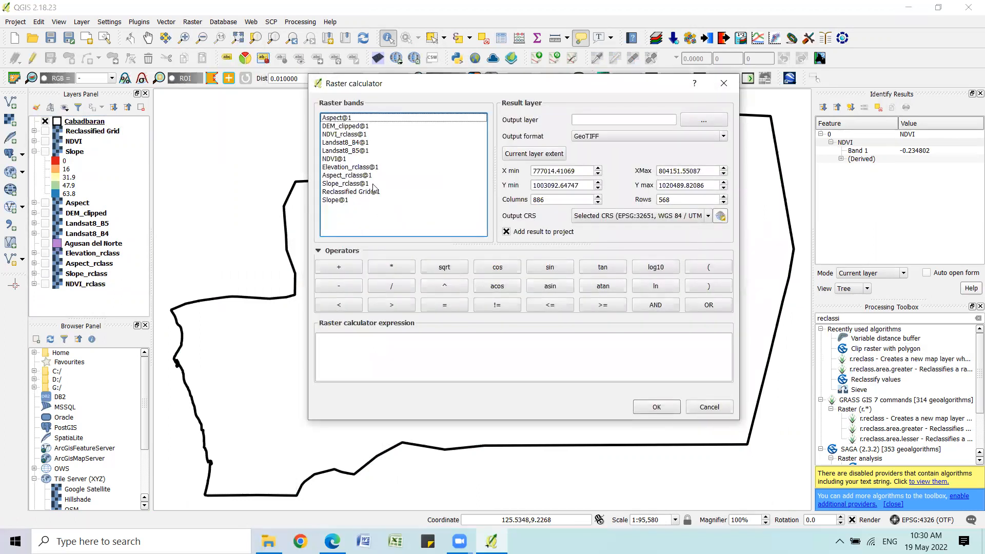
pyautogui.doubleClick(349, 168)
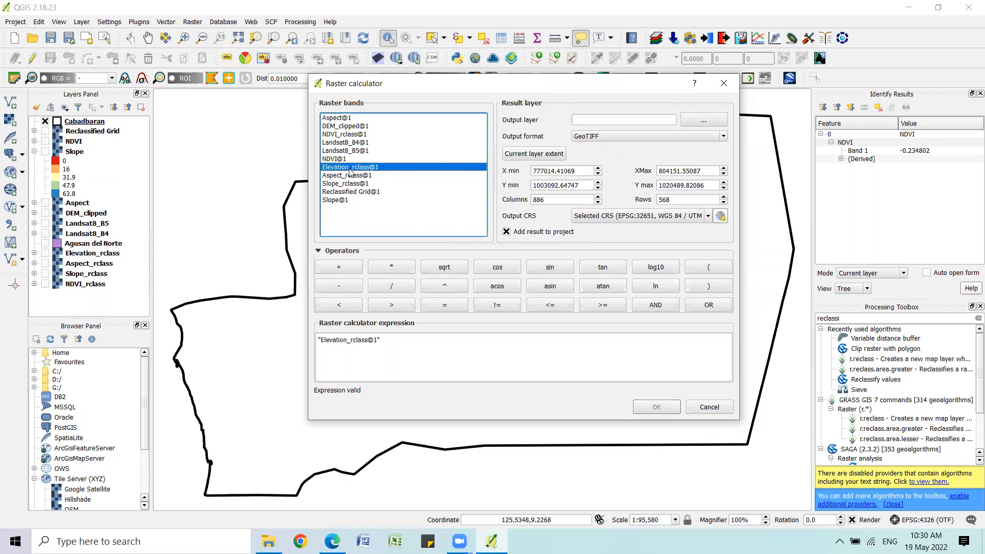
pyautogui.click(339, 267)
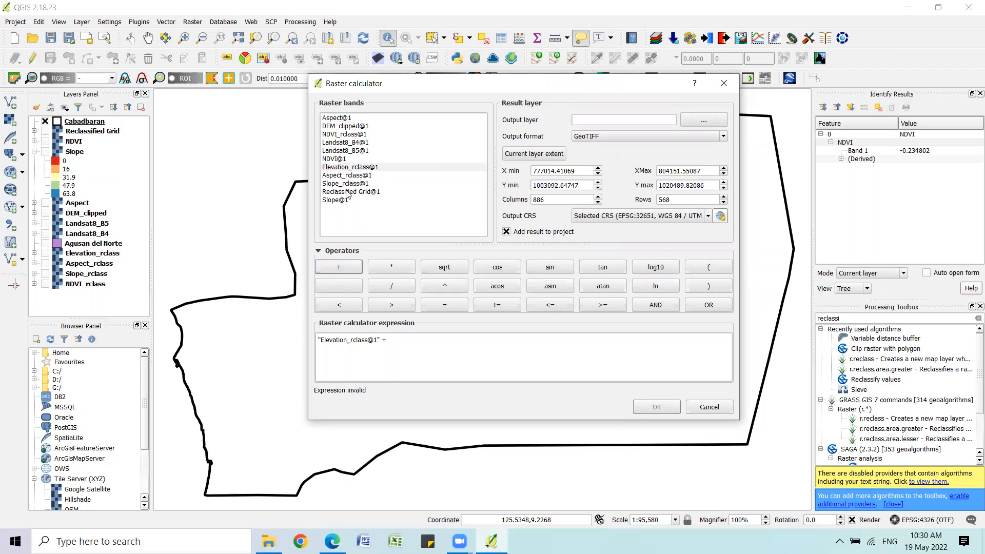
pyautogui.doubleClick(351, 176)
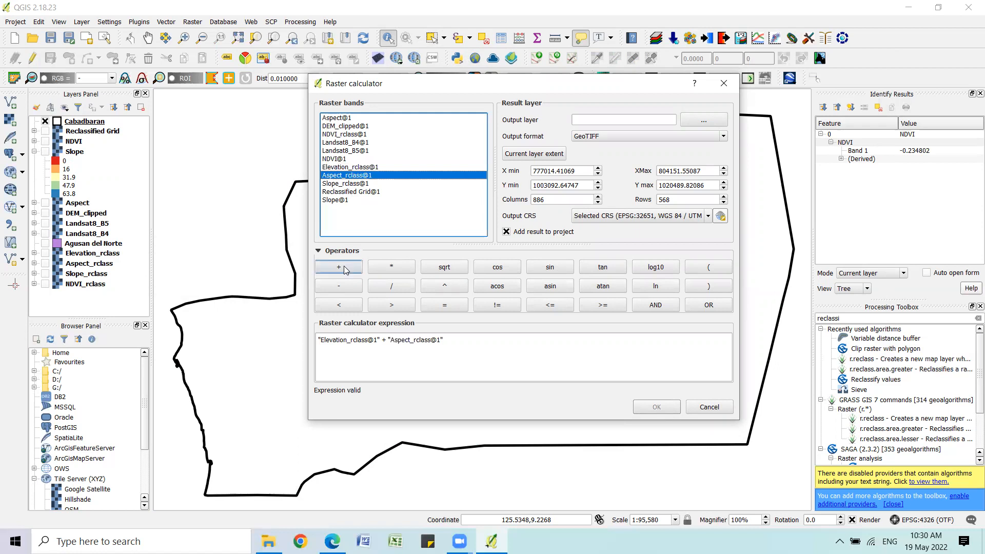
pyautogui.click(339, 267)
pyautogui.doubleClick(342, 184)
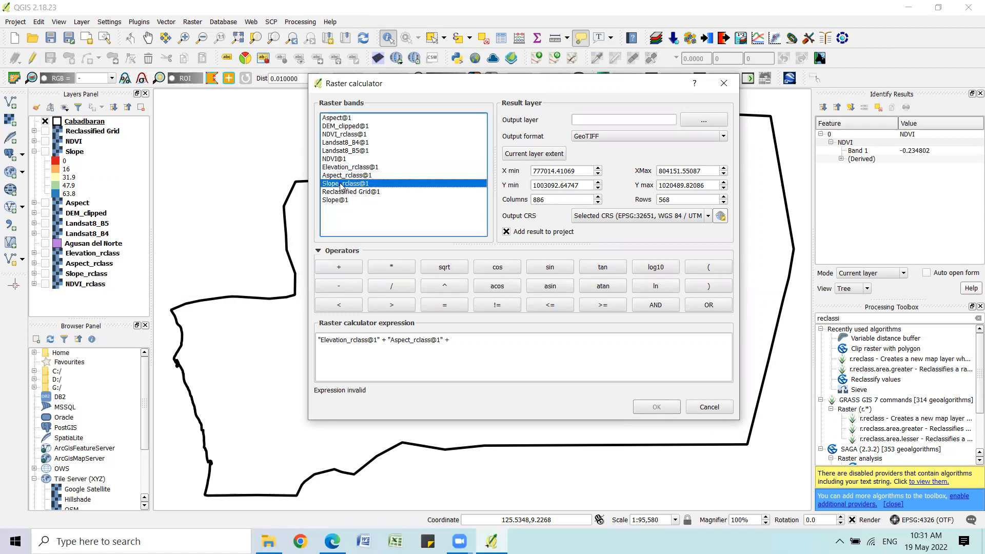
pyautogui.click(358, 263)
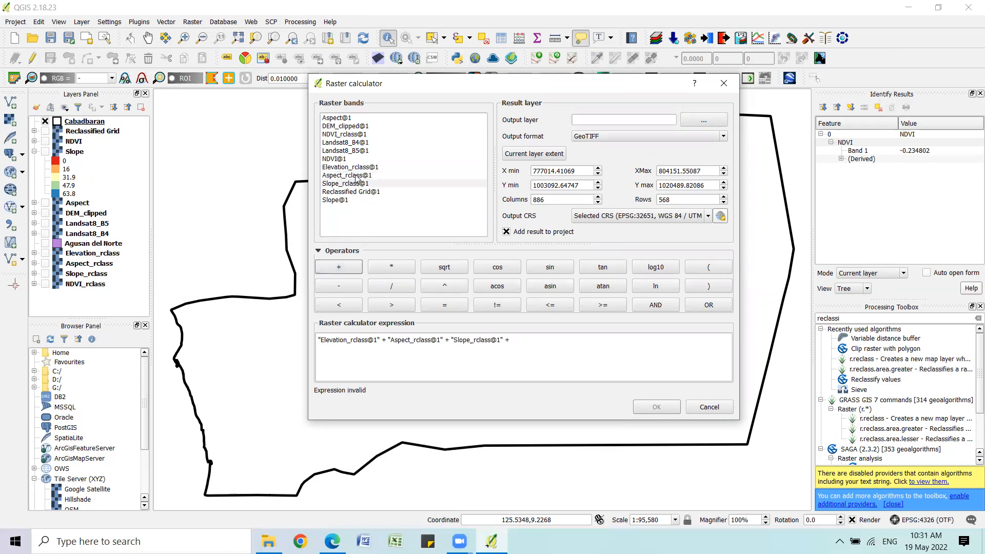
pyautogui.doubleClick(349, 134)
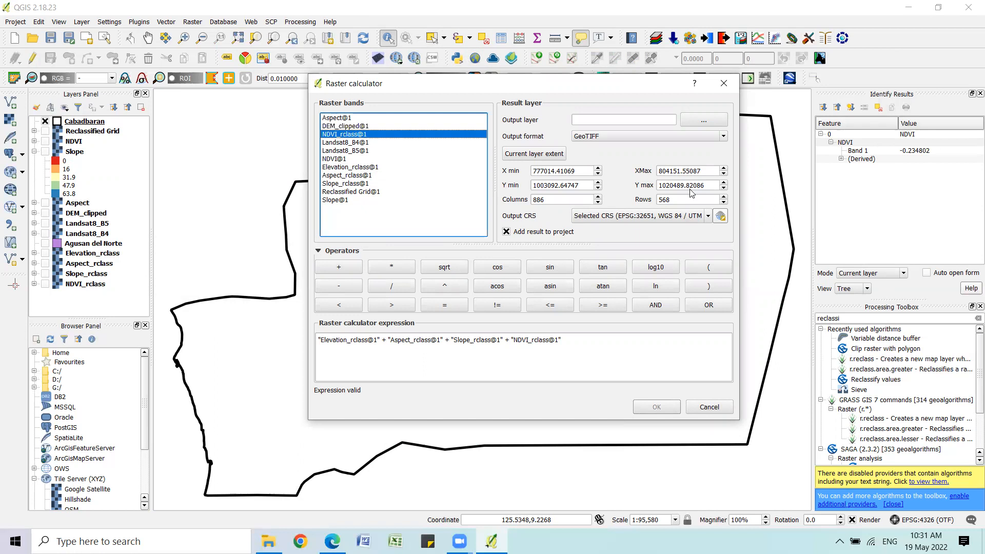
# Set the output to a GeoTIFF named Suitability in the Exercise 8 New Outputs folder and run the raster calculation
pyautogui.click(690, 123)
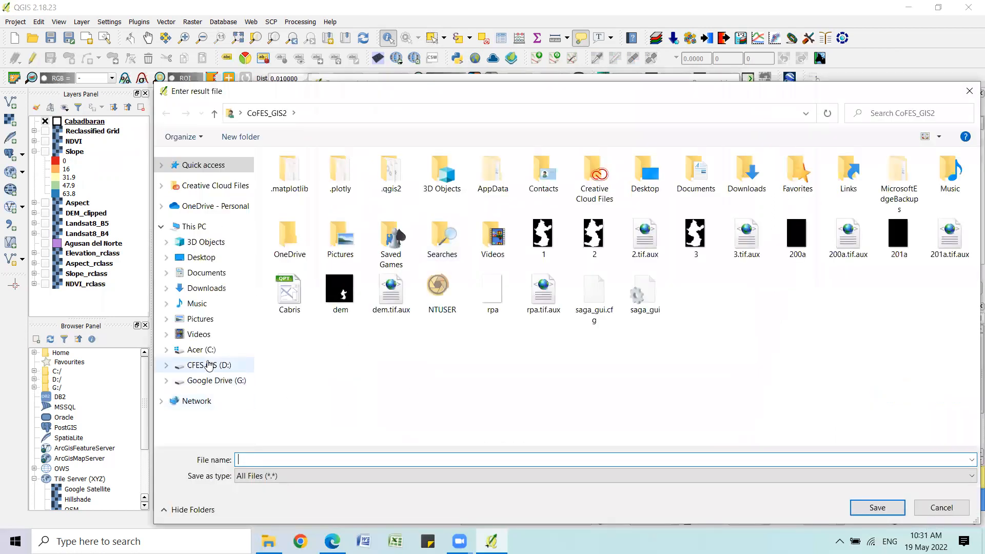
pyautogui.click(209, 366)
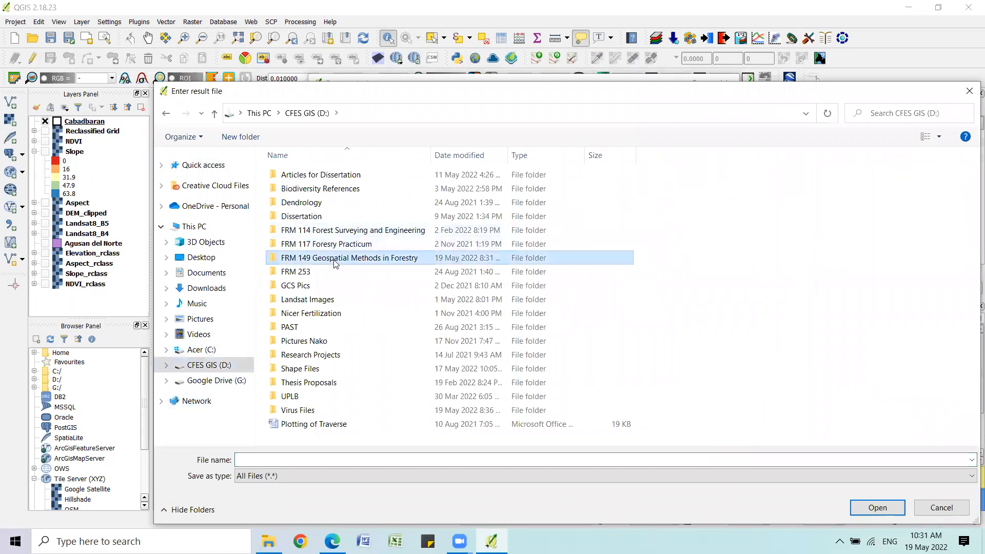
pyautogui.doubleClick(343, 257)
pyautogui.doubleClick(348, 259)
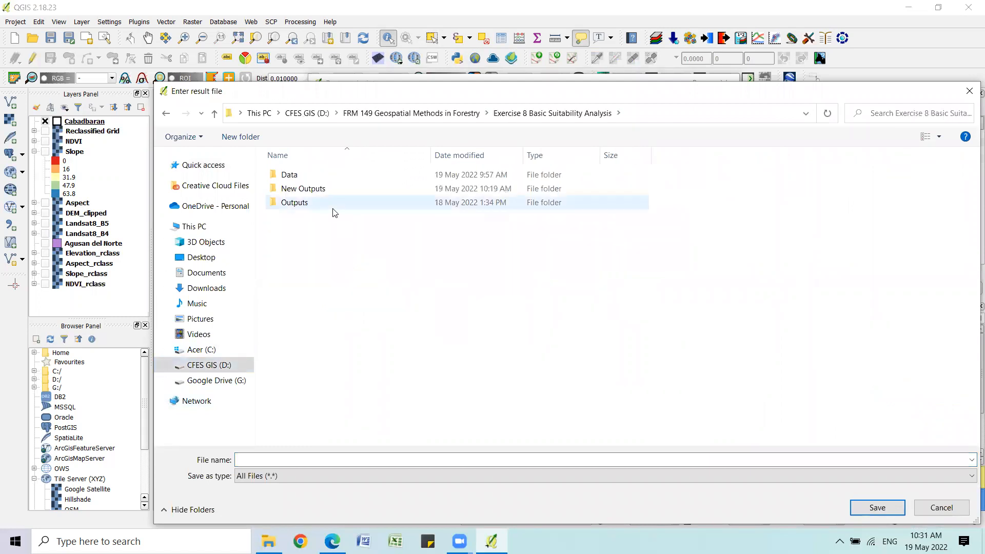
pyautogui.doubleClick(300, 189)
pyautogui.click(338, 459)
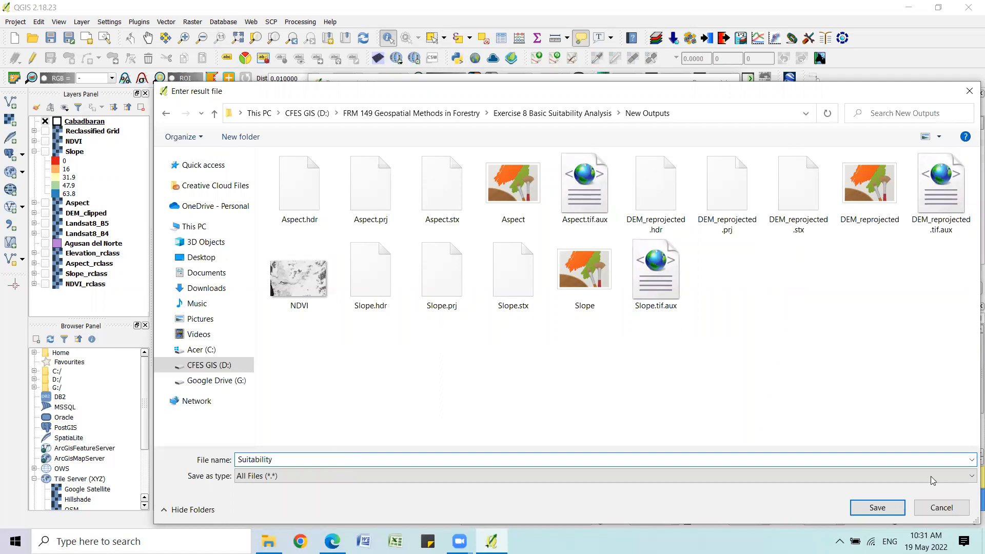
pyautogui.click(878, 507)
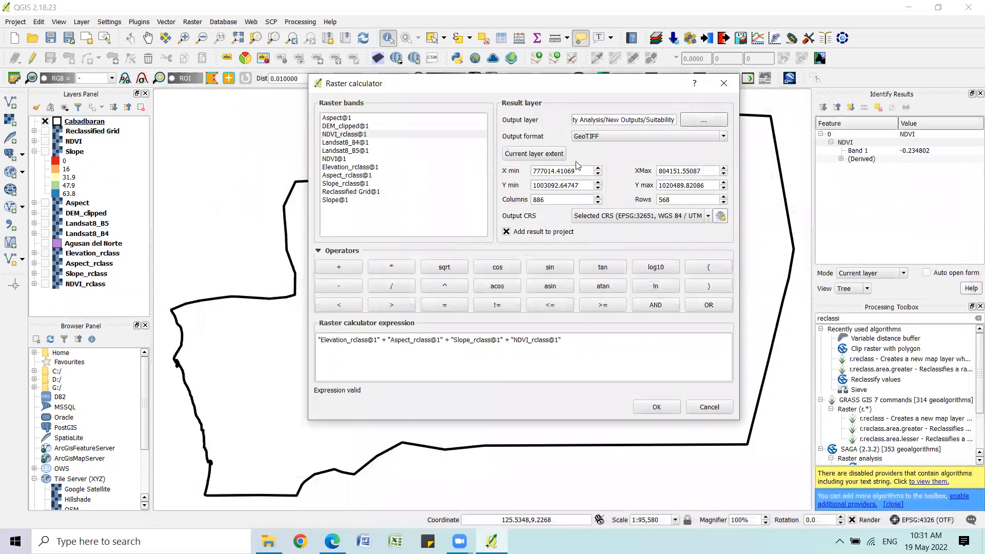
pyautogui.click(657, 407)
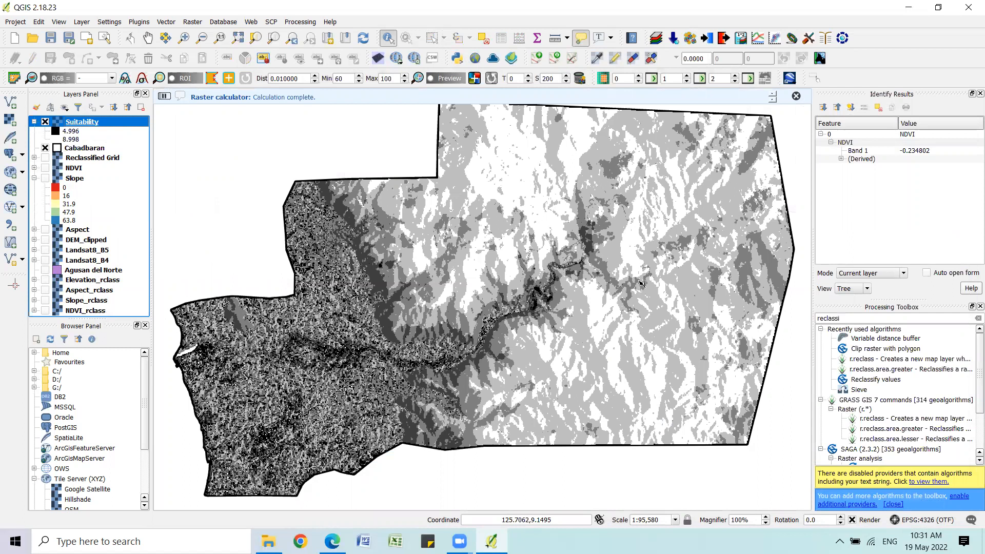
pyautogui.scroll(1, 548, 222)
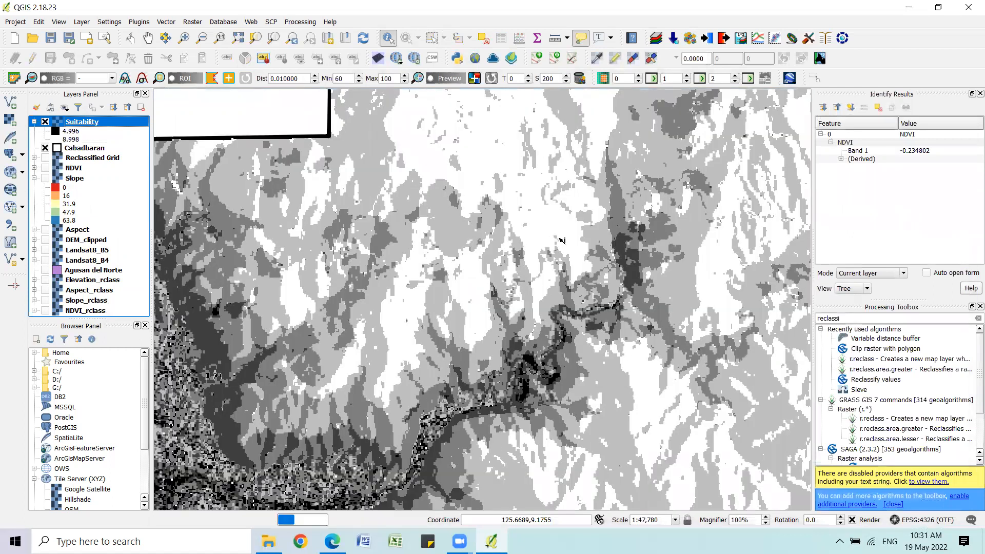
# Identify the Suitability raster's pixel values at several spots across Cabadbaran
pyautogui.click(567, 227)
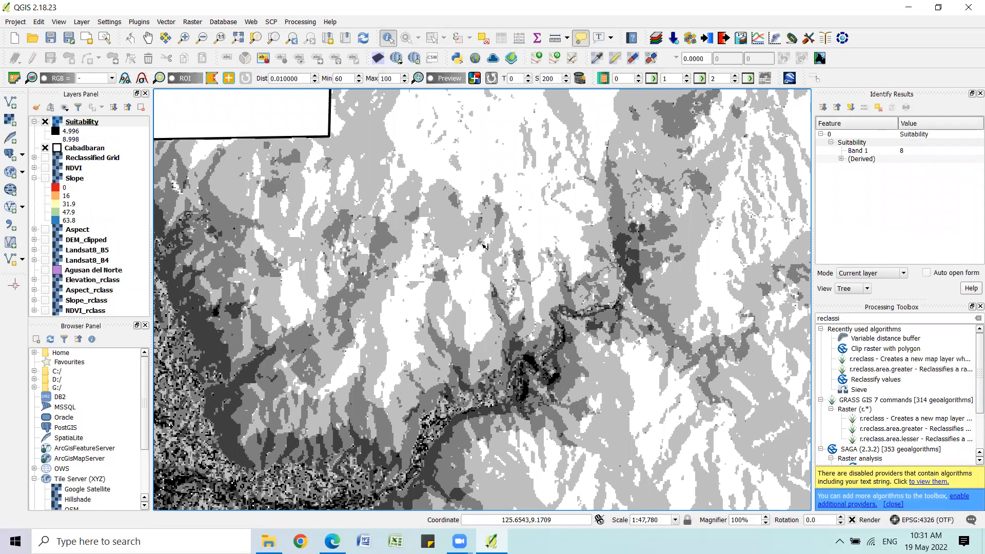
pyautogui.scroll(-1, 485, 269)
pyautogui.click(484, 269)
pyautogui.click(371, 341)
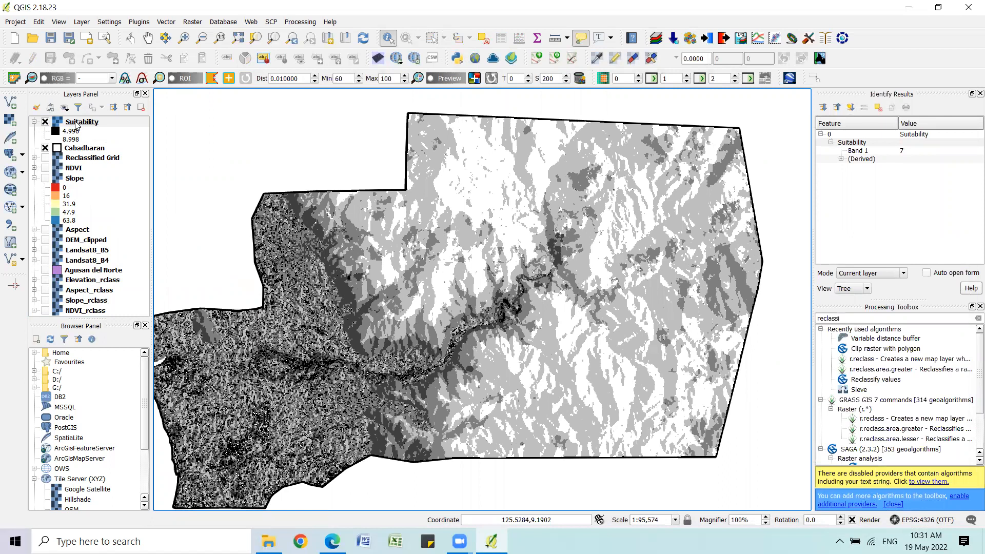
# Render the Suitability layer as singleband pseudocolor and load its value range using the Min / max option
pyautogui.doubleClick(75, 125)
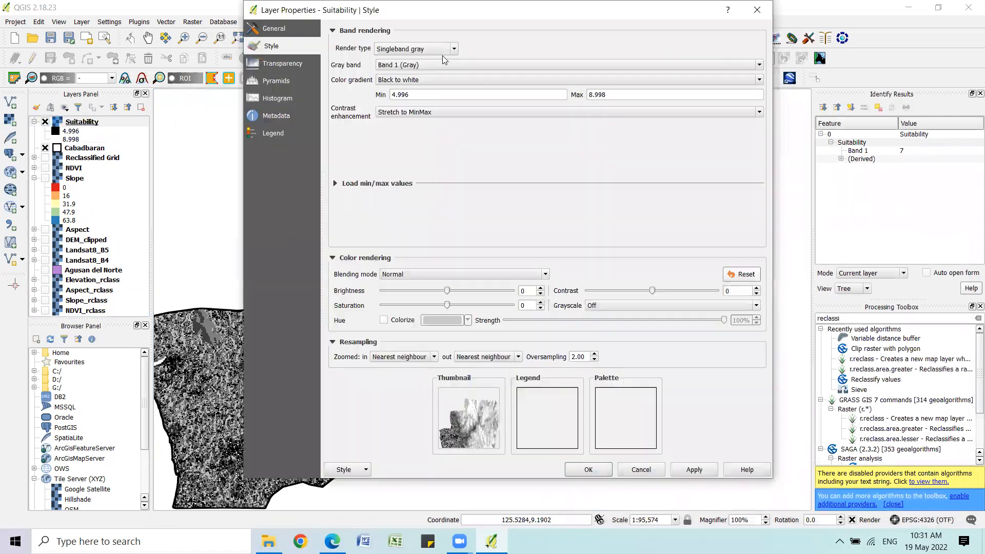
pyautogui.click(441, 49)
pyautogui.click(431, 91)
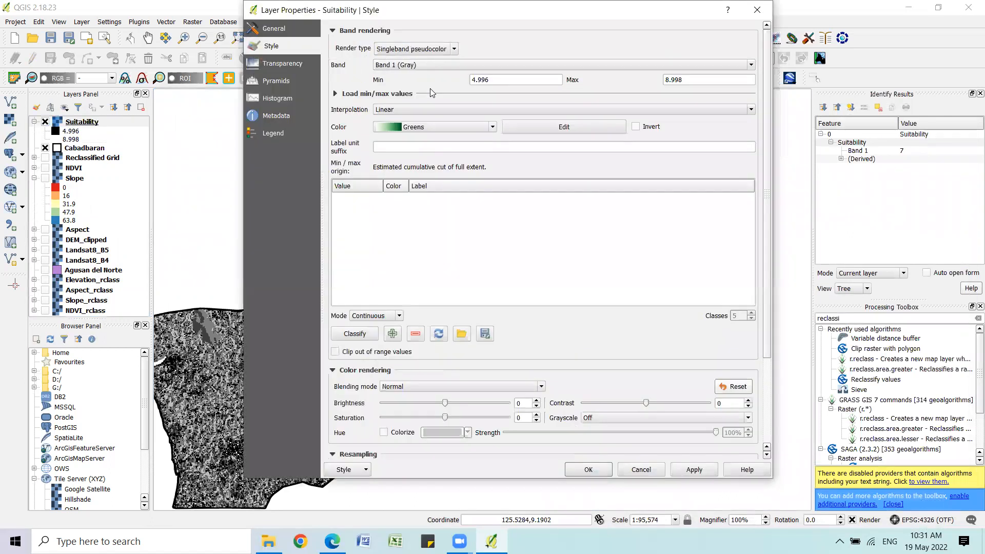
pyautogui.click(348, 95)
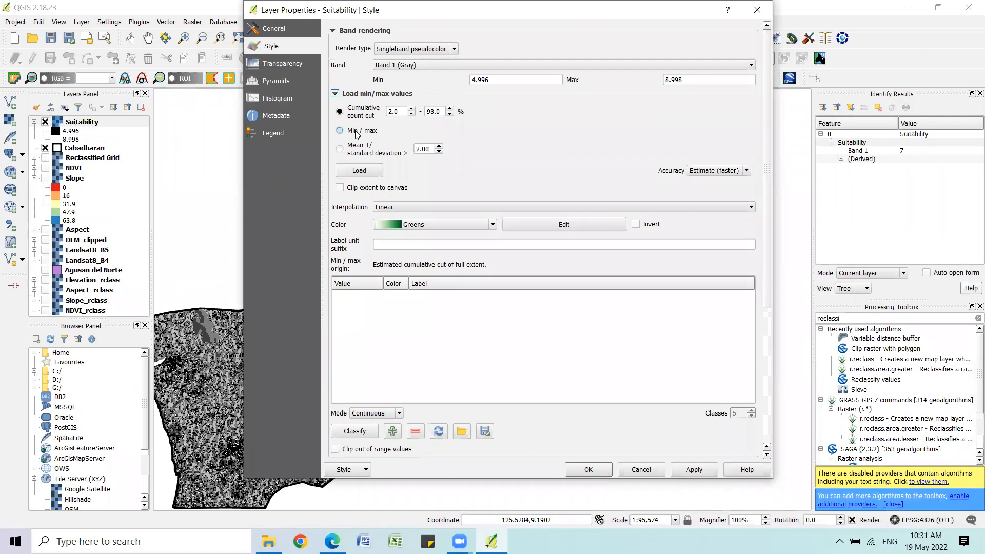
pyautogui.click(369, 173)
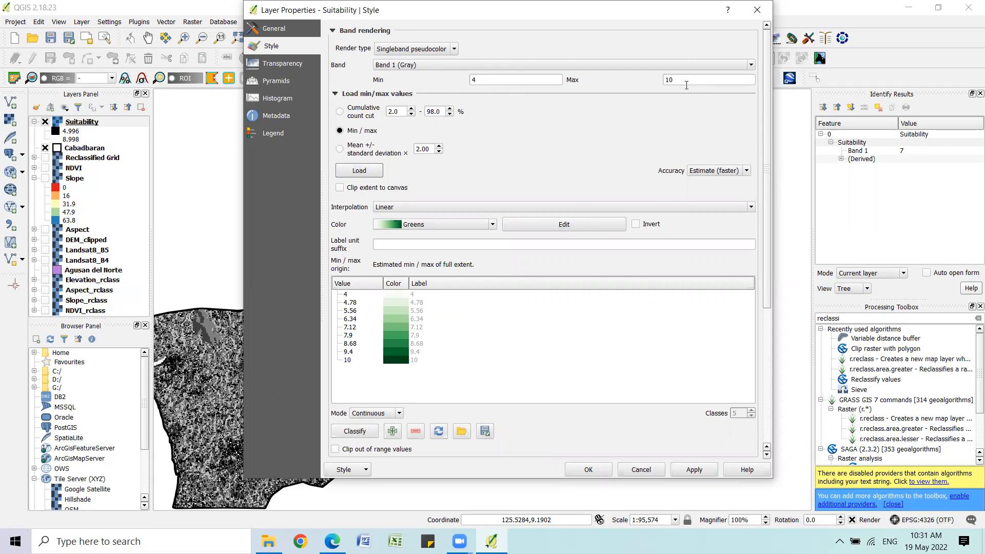
# Classify the Suitability colour ramp by equal interval into 3 classes
pyautogui.click(398, 415)
pyautogui.click(390, 432)
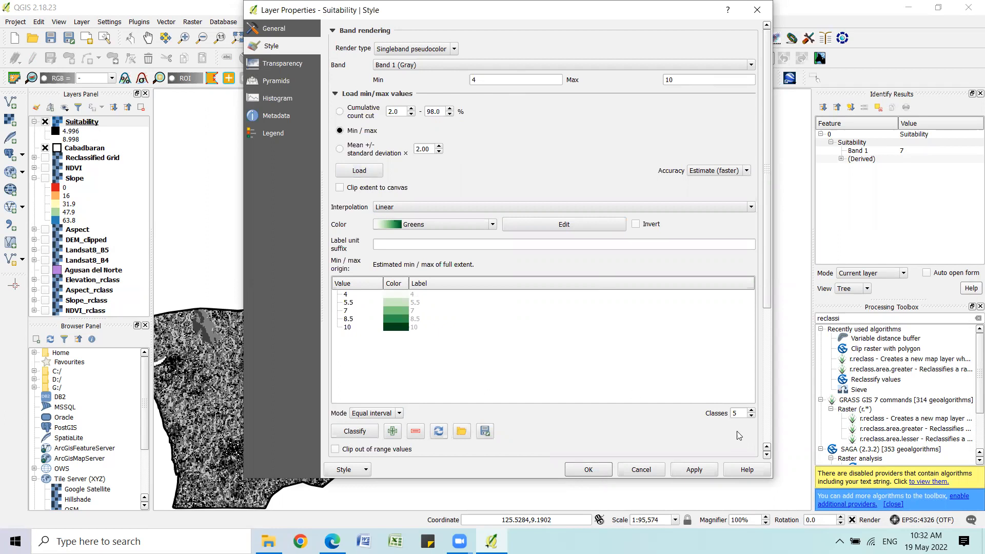
pyautogui.click(752, 419)
pyautogui.click(752, 419)
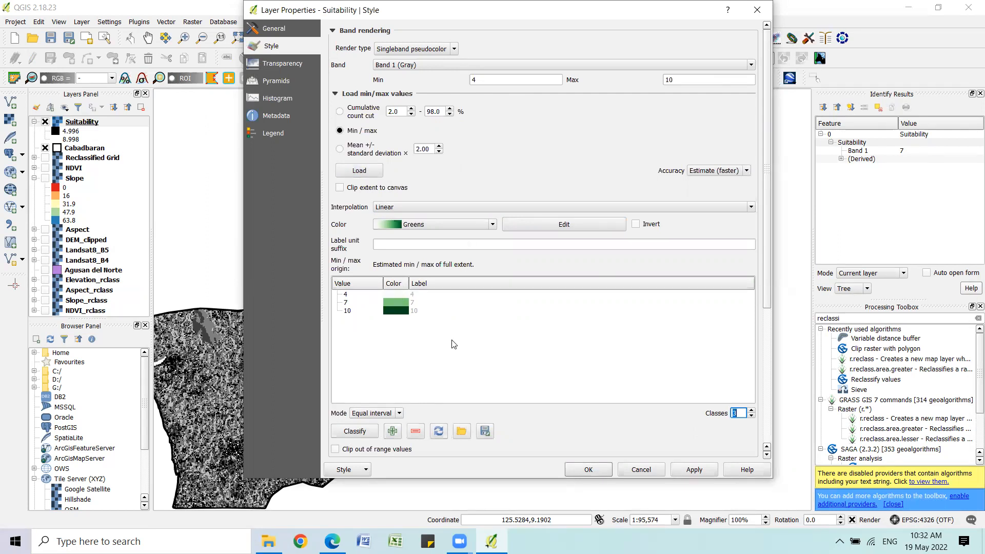
# Colour the Suitability class 4 red (#e31a1c) and class 7 yellow (#ecf22c), and apply the style
pyautogui.doubleClick(397, 293)
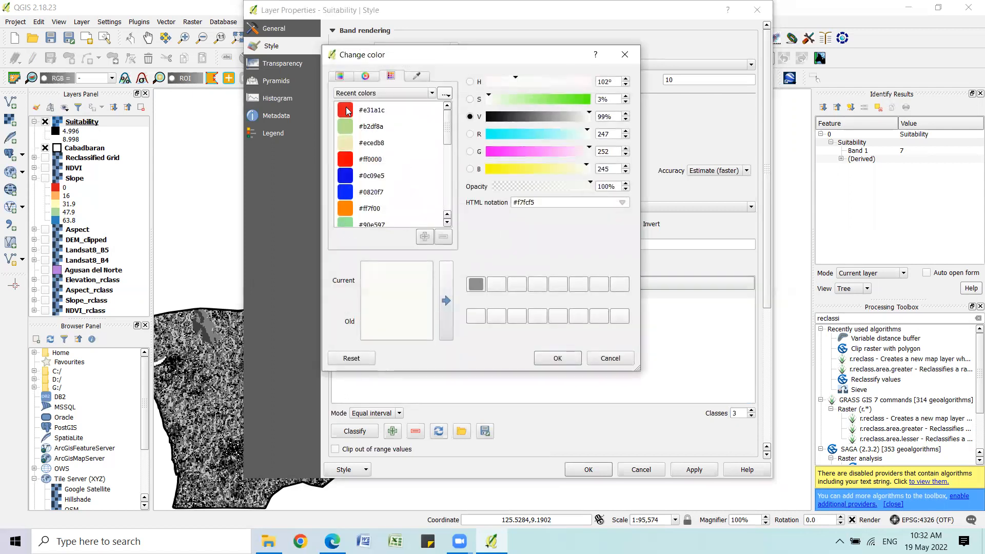
pyautogui.click(347, 111)
pyautogui.click(558, 359)
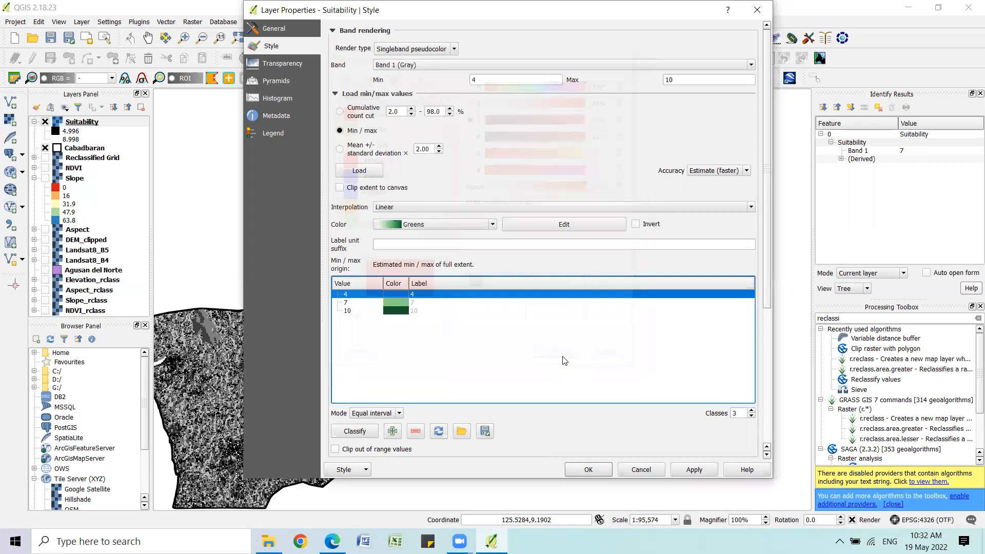
pyautogui.doubleClick(394, 303)
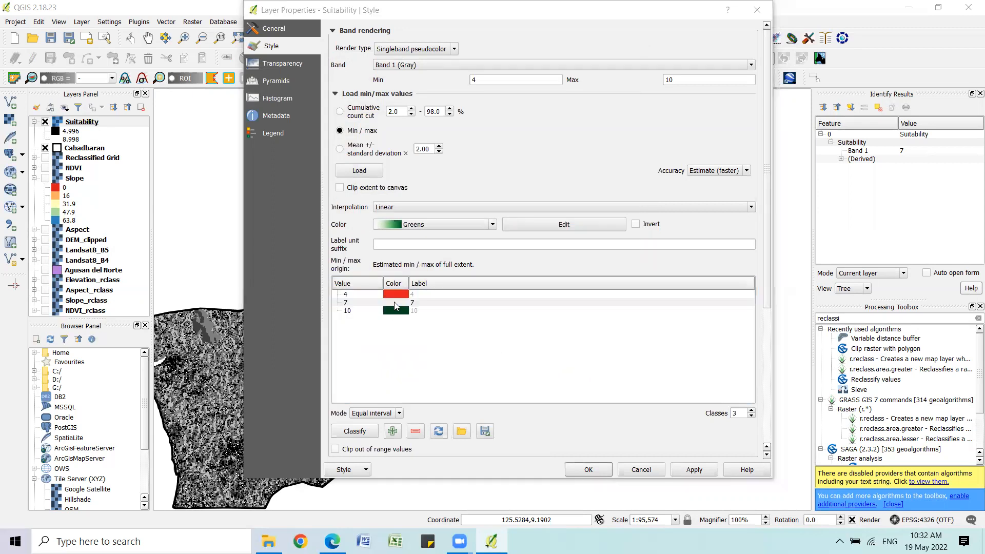
pyautogui.moveTo(445, 134); pyautogui.dragTo(447, 173)
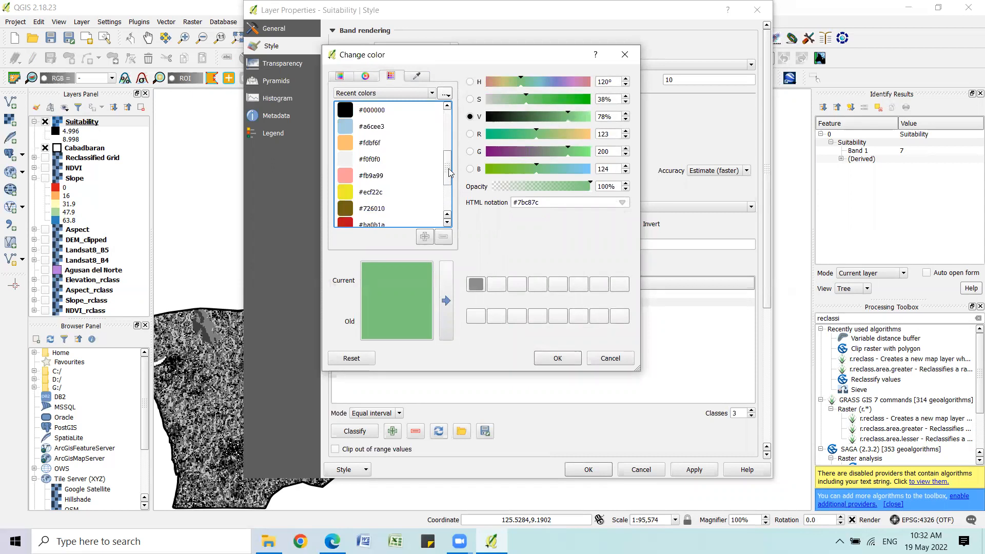
pyautogui.click(355, 194)
pyautogui.click(557, 358)
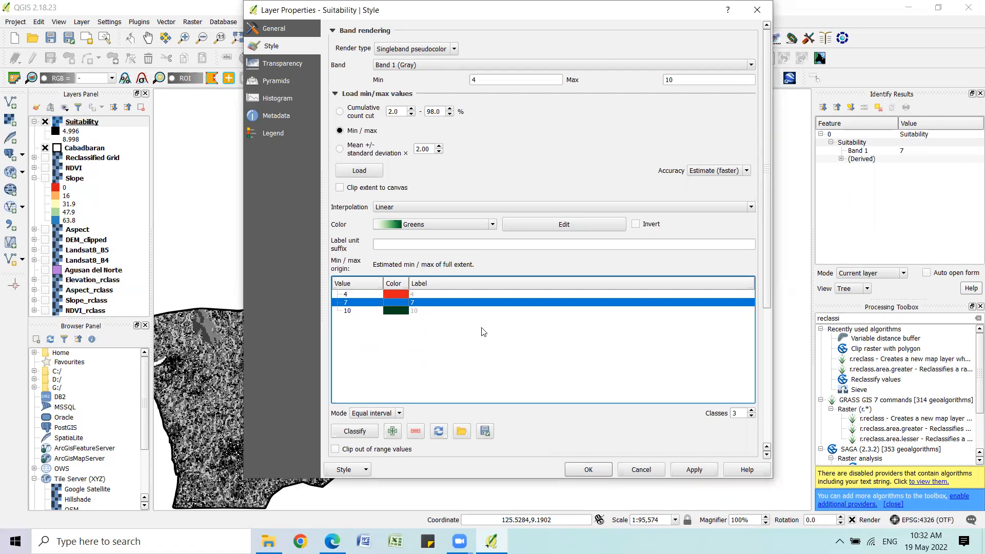
pyautogui.click(707, 472)
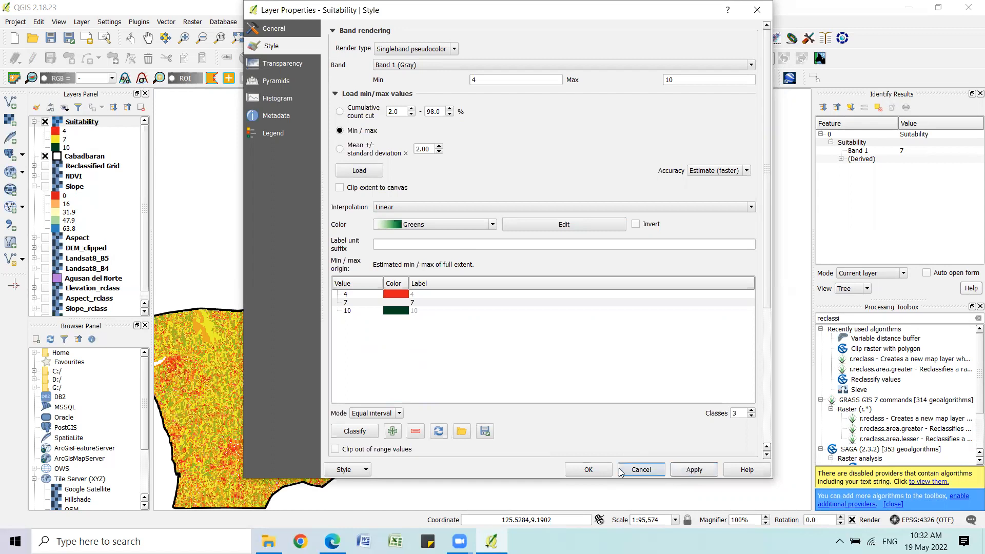
pyautogui.click(589, 469)
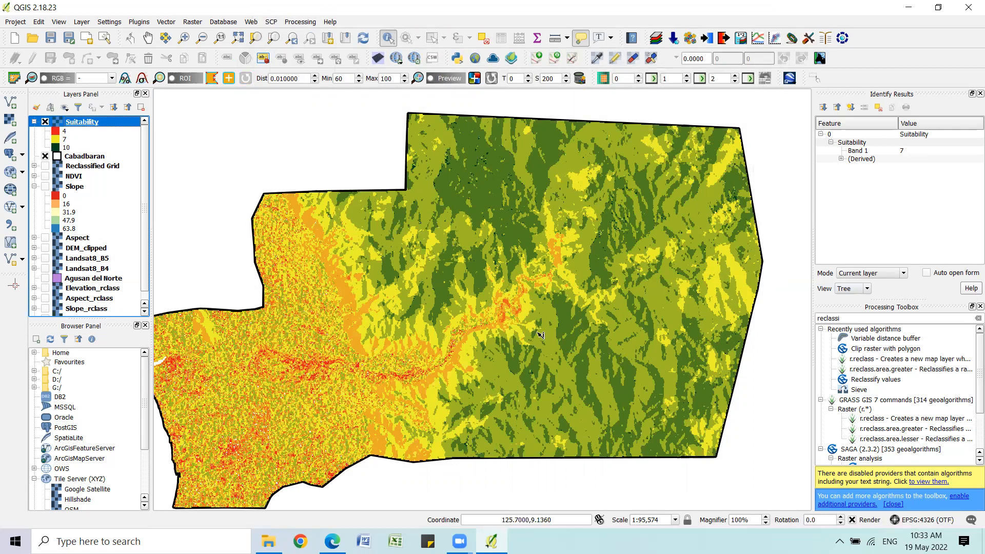
# Examine the styled Suitability map up close and identify pixel values in its light green and darkest green areas
pyautogui.scroll(1, 574, 290)
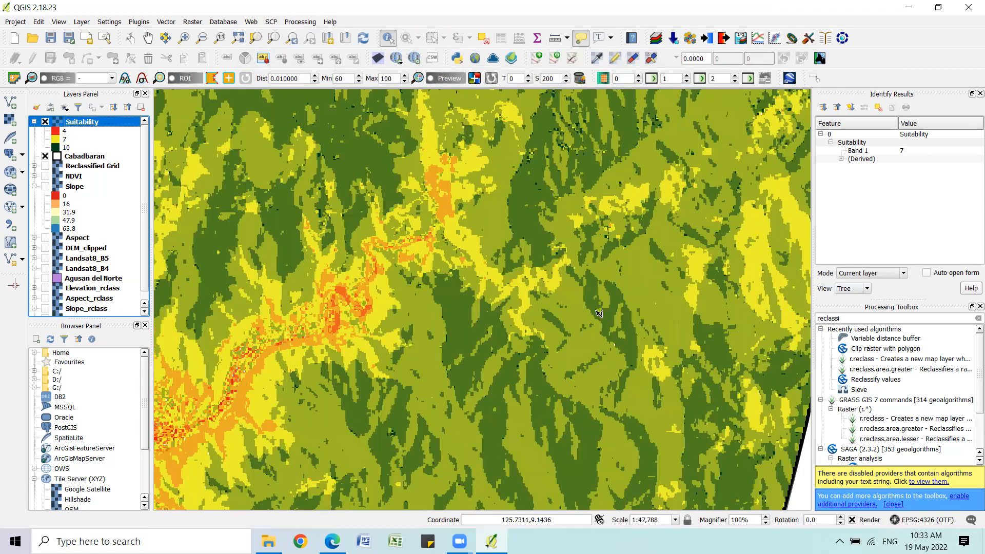
pyautogui.scroll(-1, 595, 312)
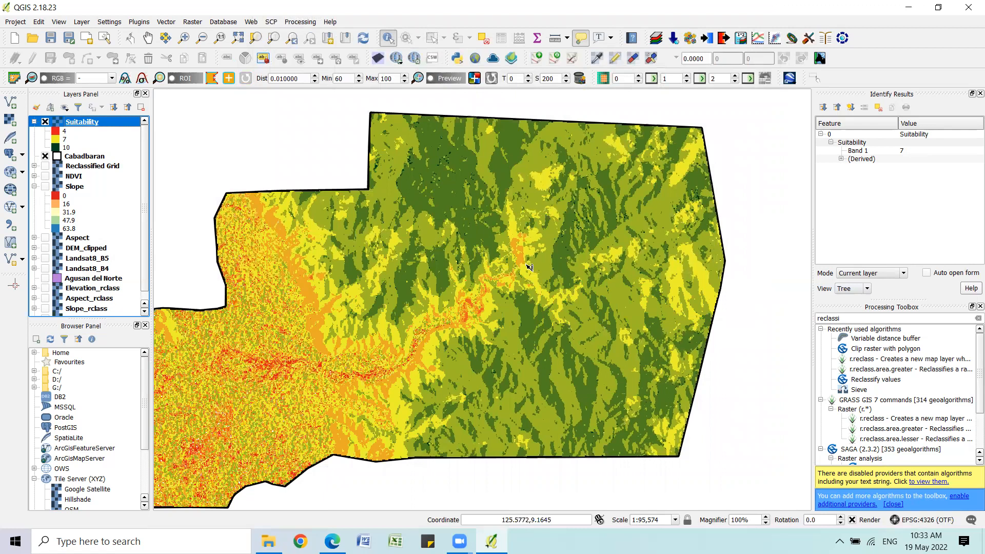
pyautogui.scroll(1, 536, 269)
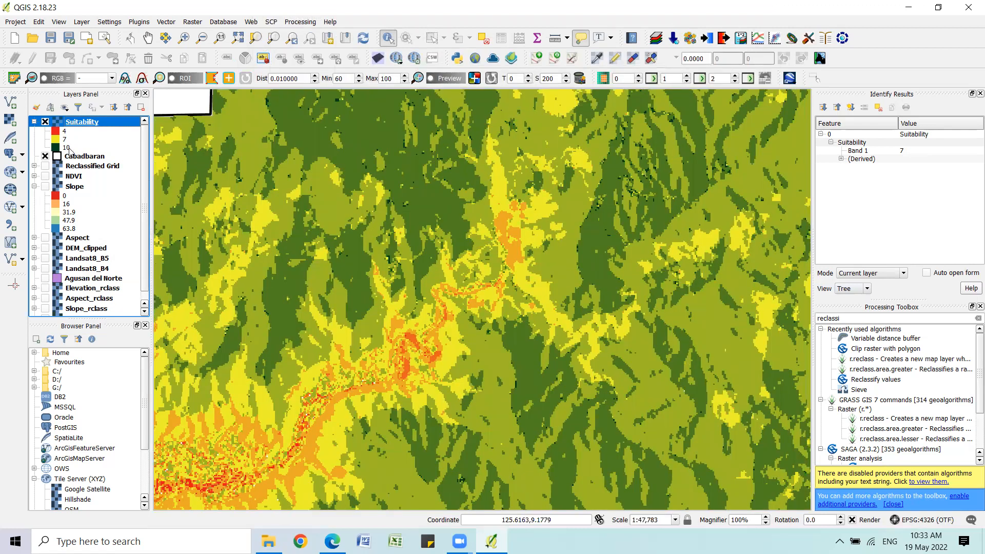
pyautogui.click(566, 263)
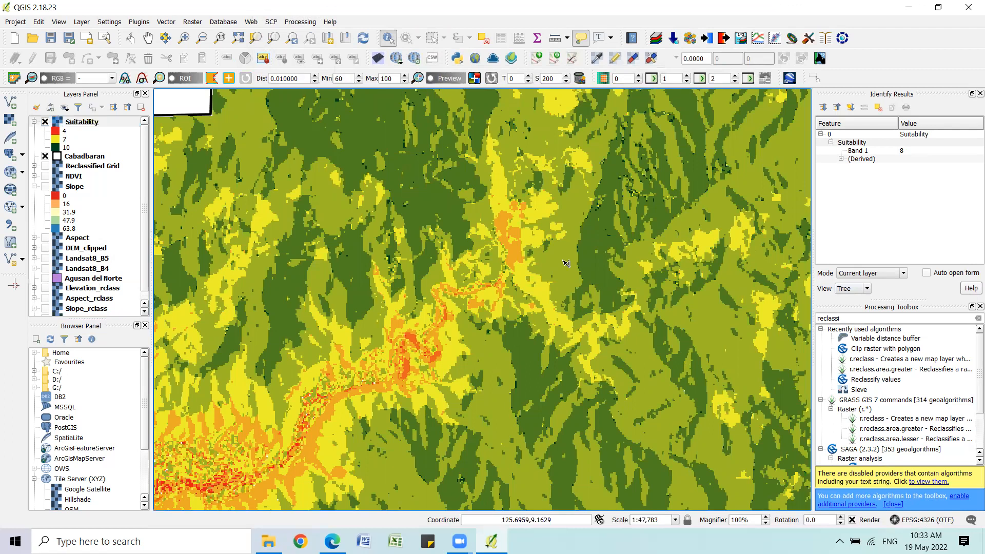
pyautogui.scroll(-1, 566, 263)
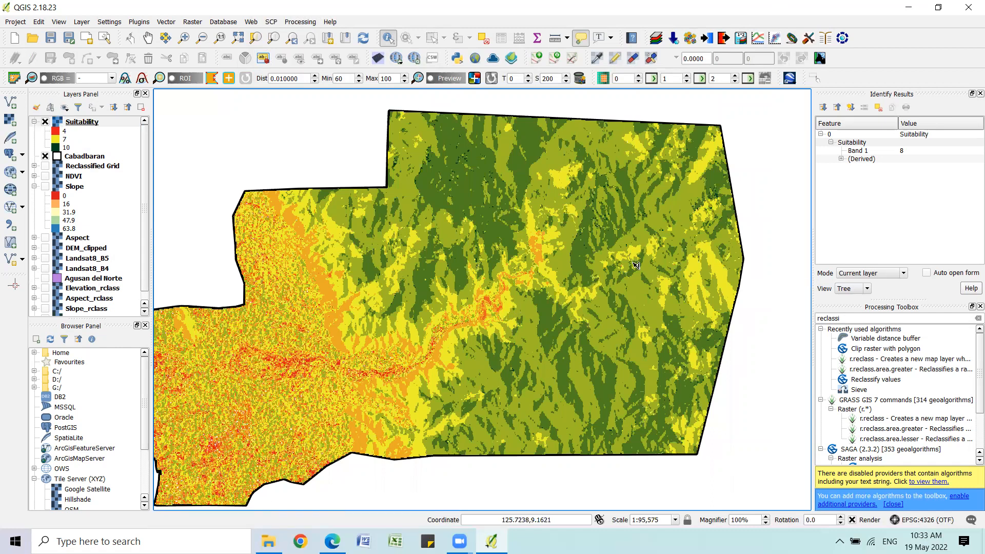
pyautogui.scroll(1, 605, 226)
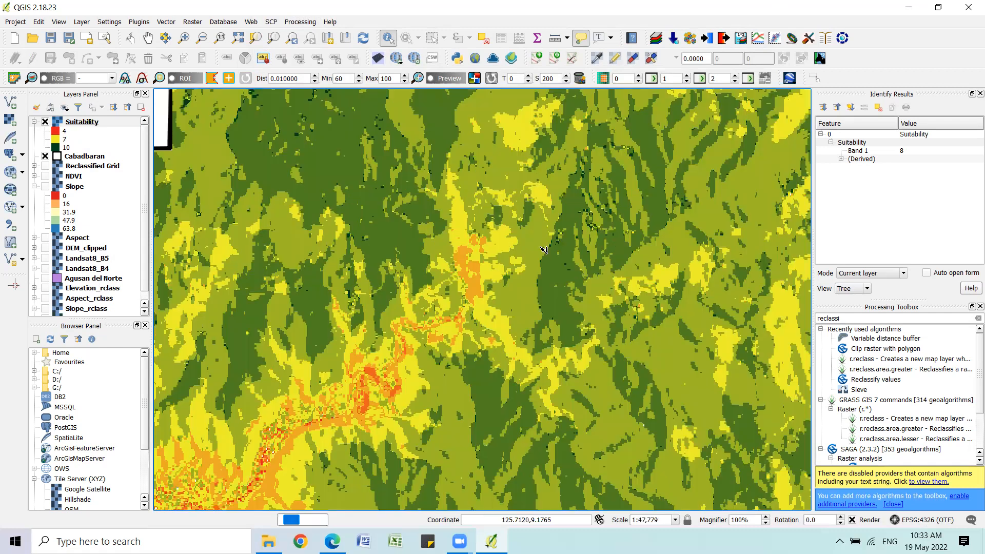
pyautogui.scroll(2, 557, 244)
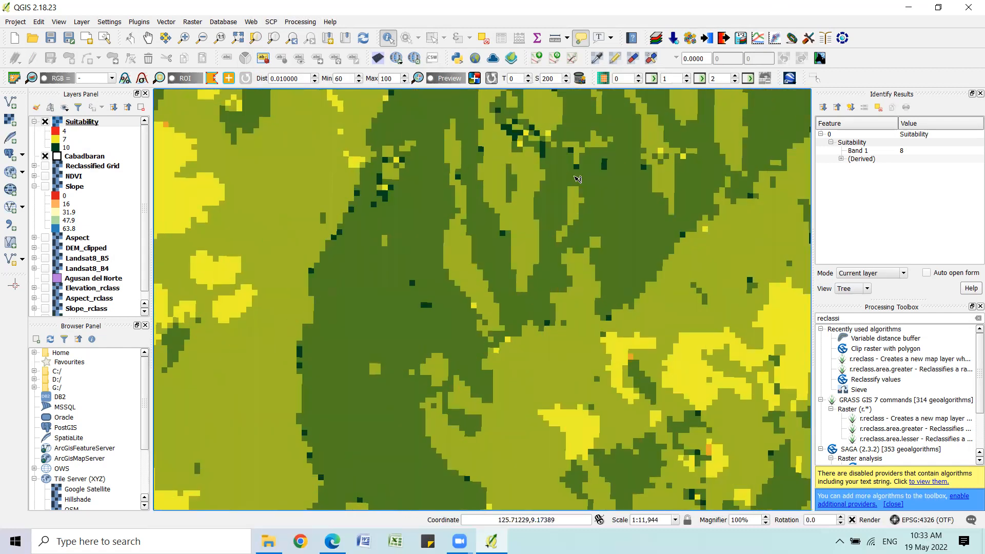
pyautogui.click(606, 178)
pyautogui.scroll(-3, 605, 191)
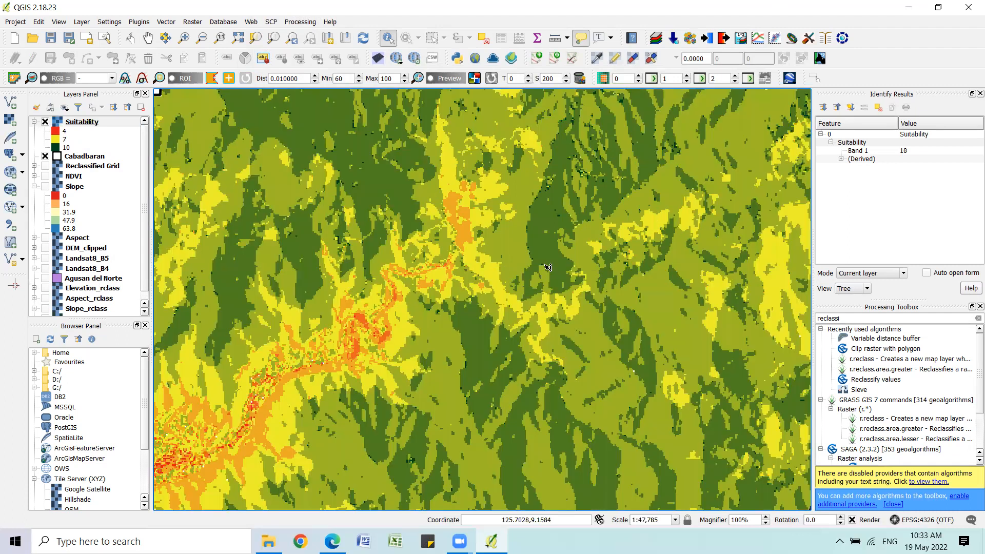
pyautogui.scroll(-1, 454, 298)
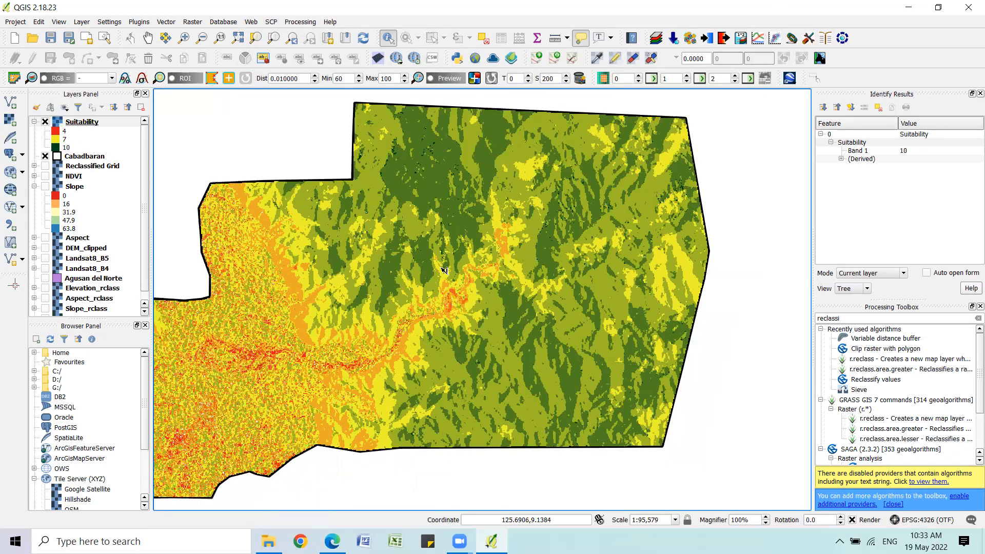
# Start the Reclassify values tool with Suitability as the grid and simple table as the method
pyautogui.doubleClick(876, 380)
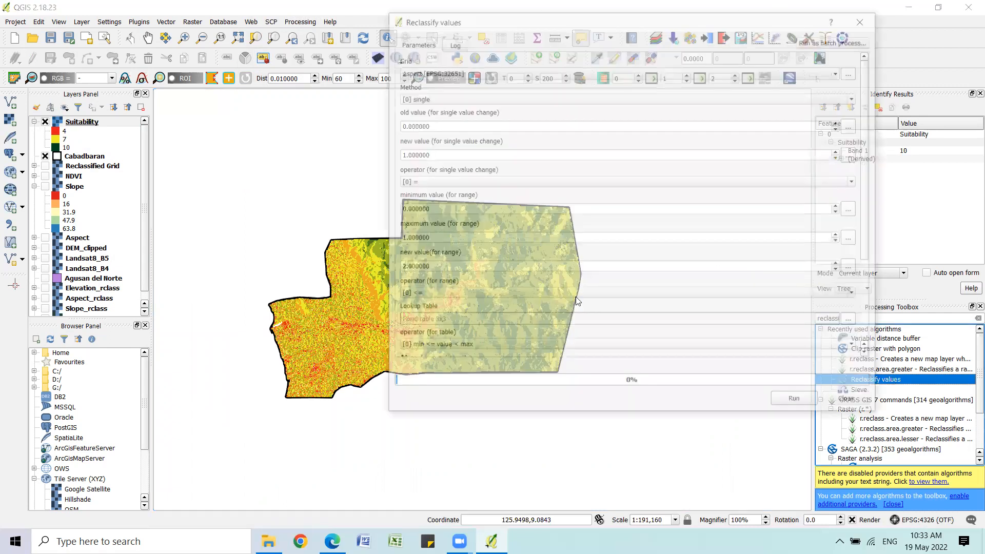
pyautogui.click(489, 71)
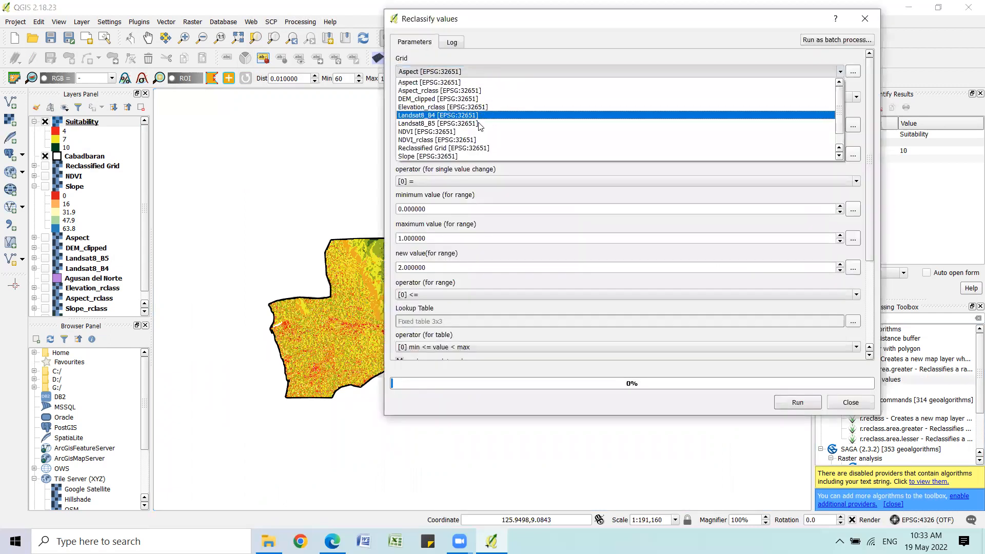
pyautogui.scroll(-1, 473, 139)
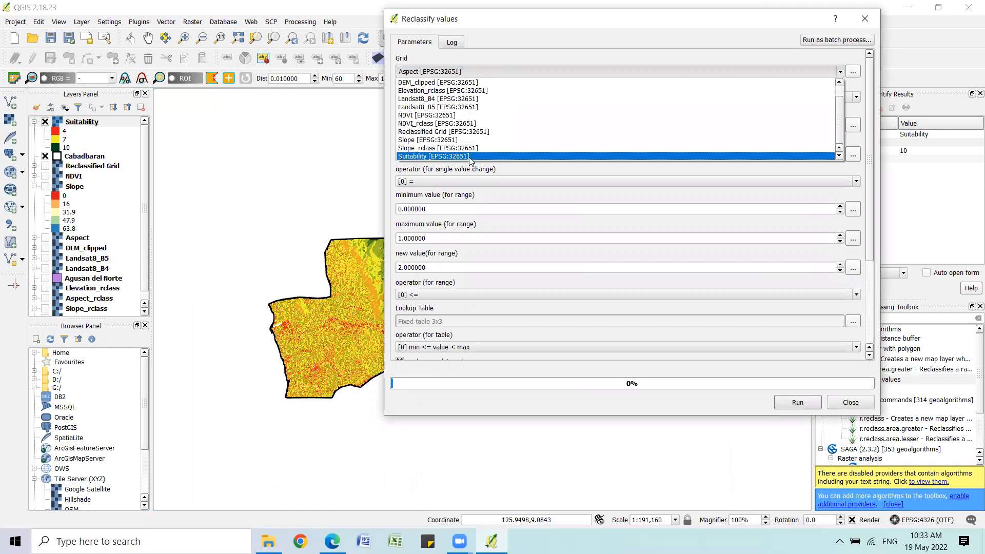
pyautogui.click(471, 155)
pyautogui.click(473, 95)
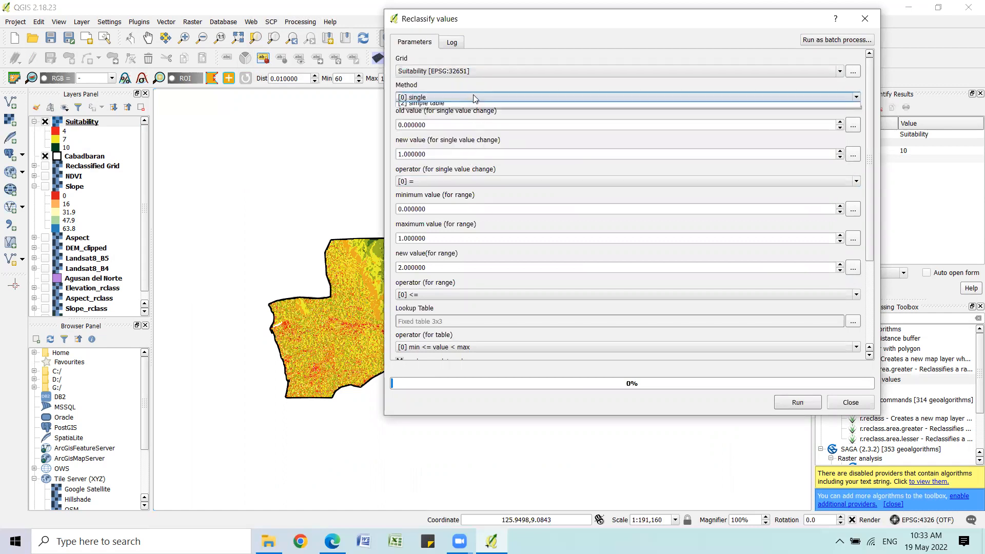
pyautogui.click(471, 125)
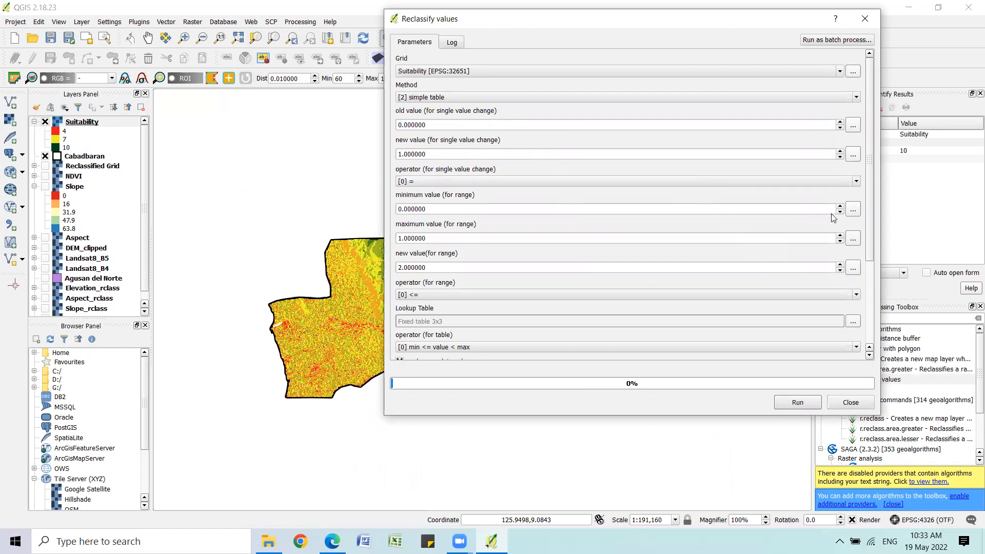
# Open the lookup table and fill its first row with minimum 4, maximum 6.9 and new value 1
pyautogui.moveTo(870, 206); pyautogui.dragTo(871, 308)
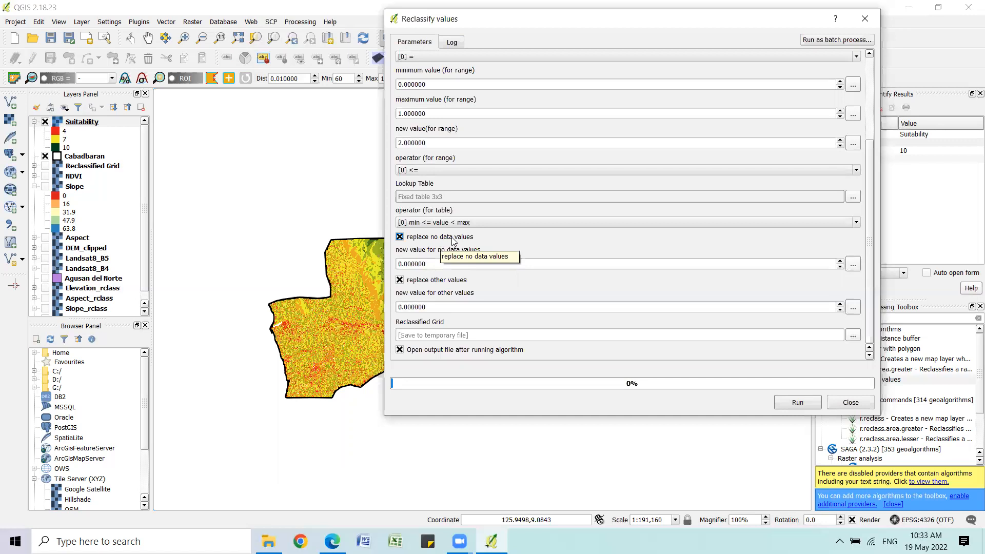
pyautogui.click(851, 197)
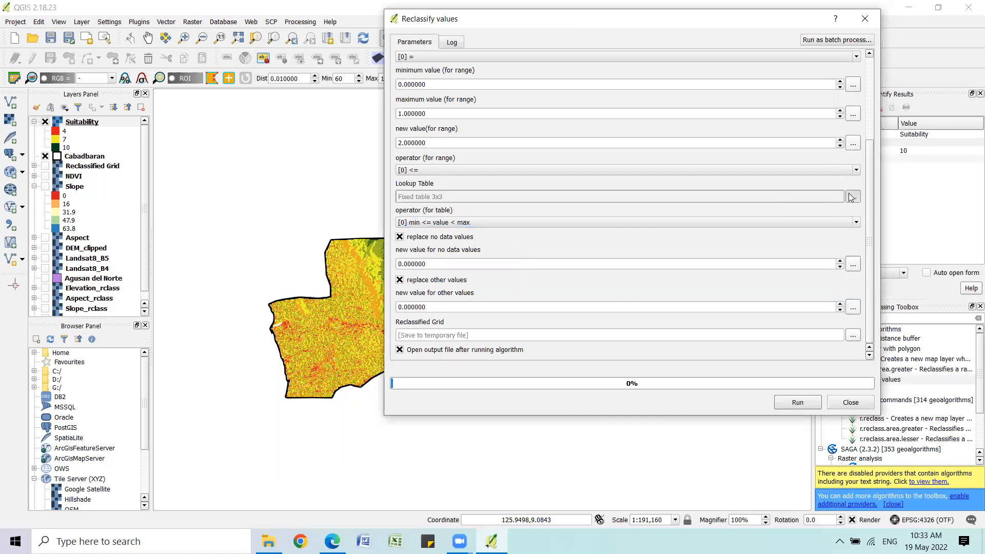
pyautogui.click(451, 214)
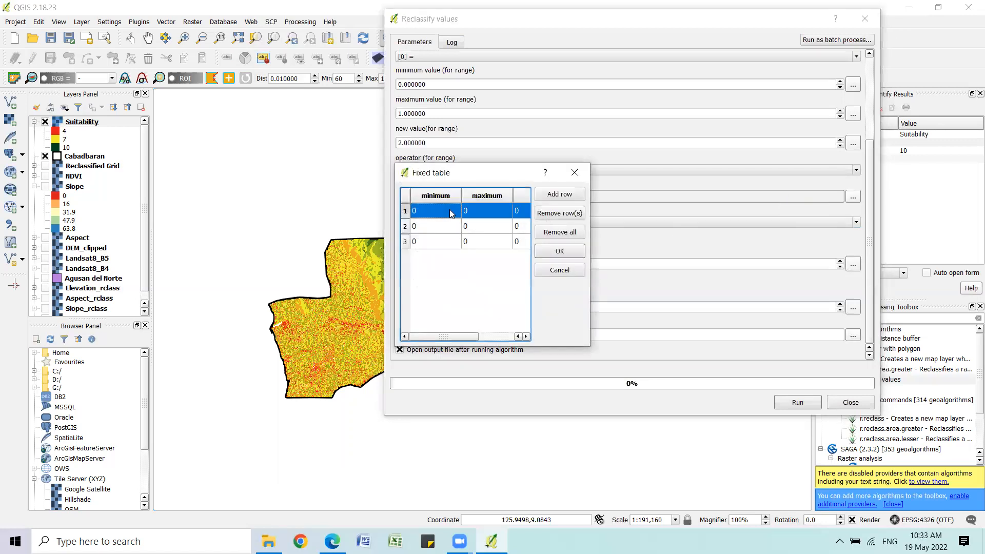
pyautogui.write('4')
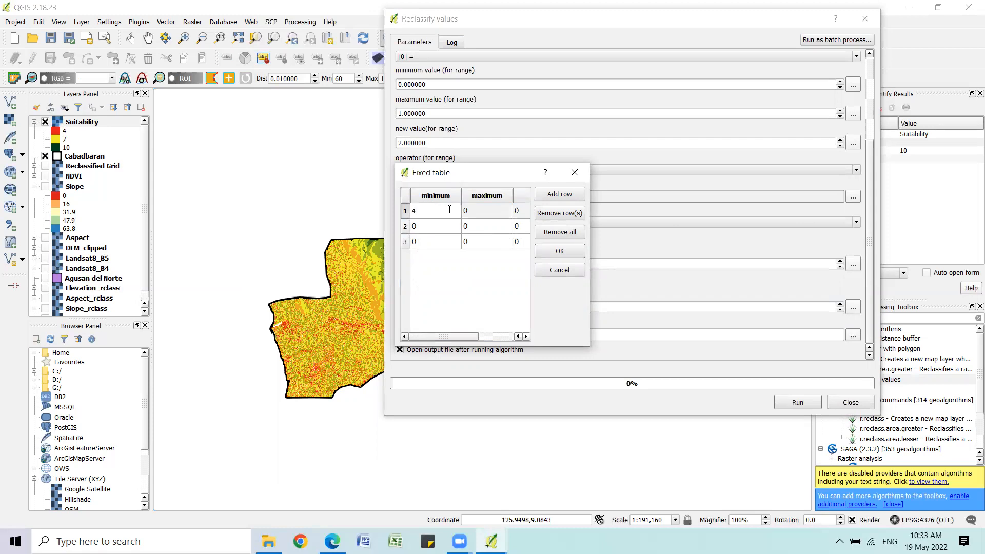
pyautogui.press('Tab')
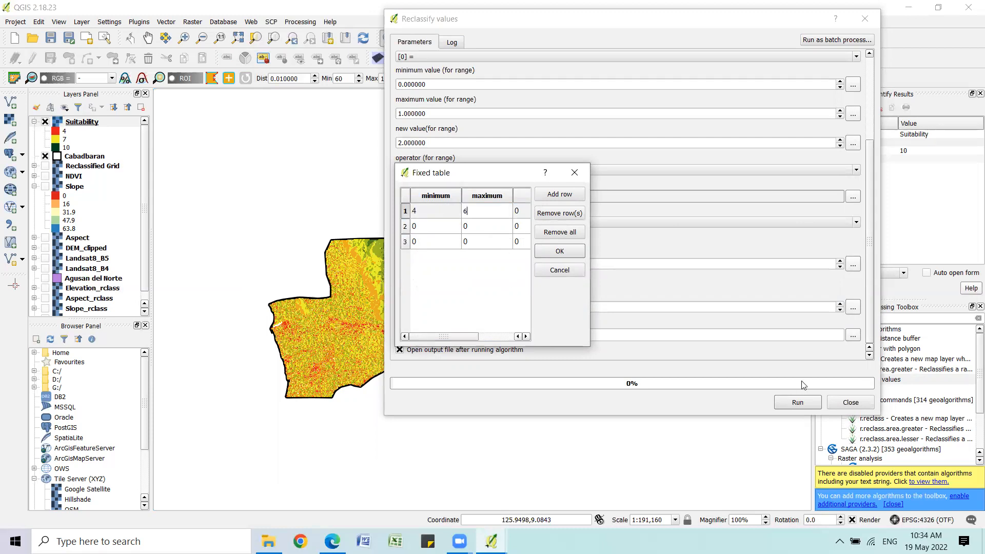
pyautogui.press('Tab')
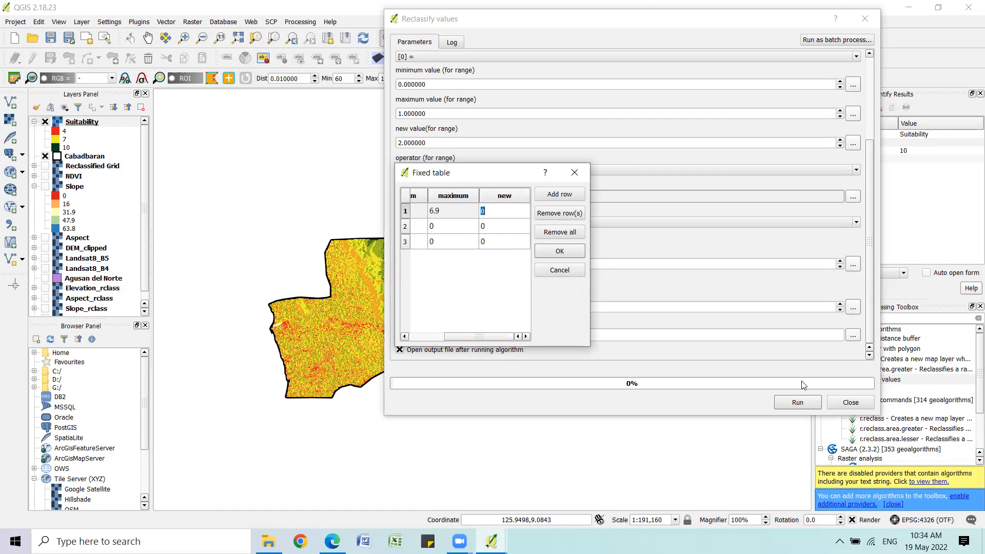
pyautogui.press('Tab')
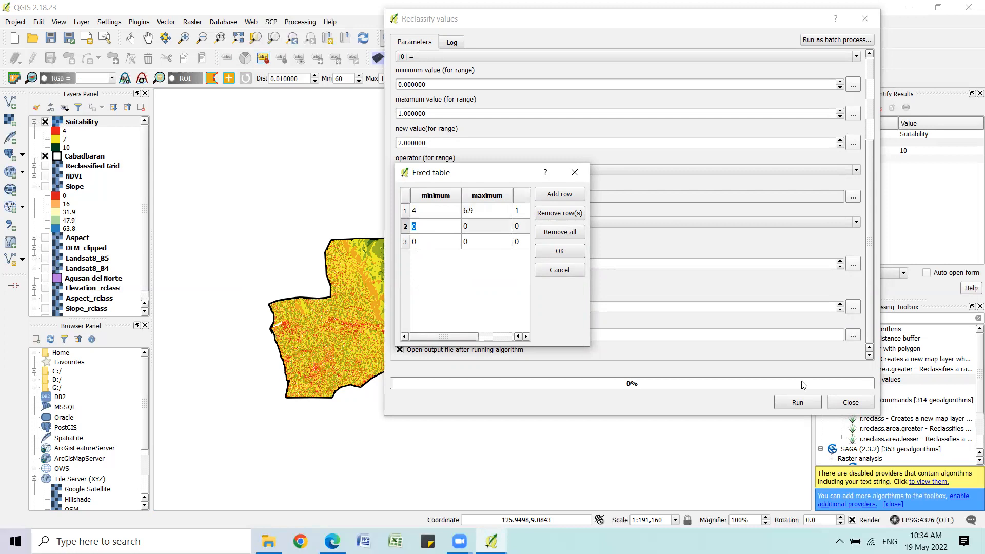
# Complete the lookup table with 7 to 8.9 as new value 2 and 9 to 10 as new value 3
pyautogui.press('Tab')
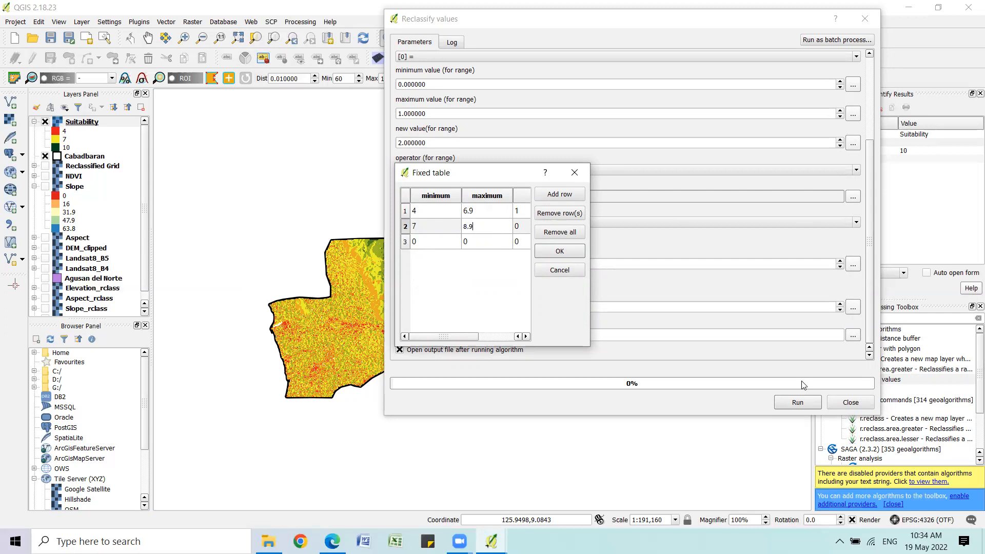
pyautogui.press('Tab')
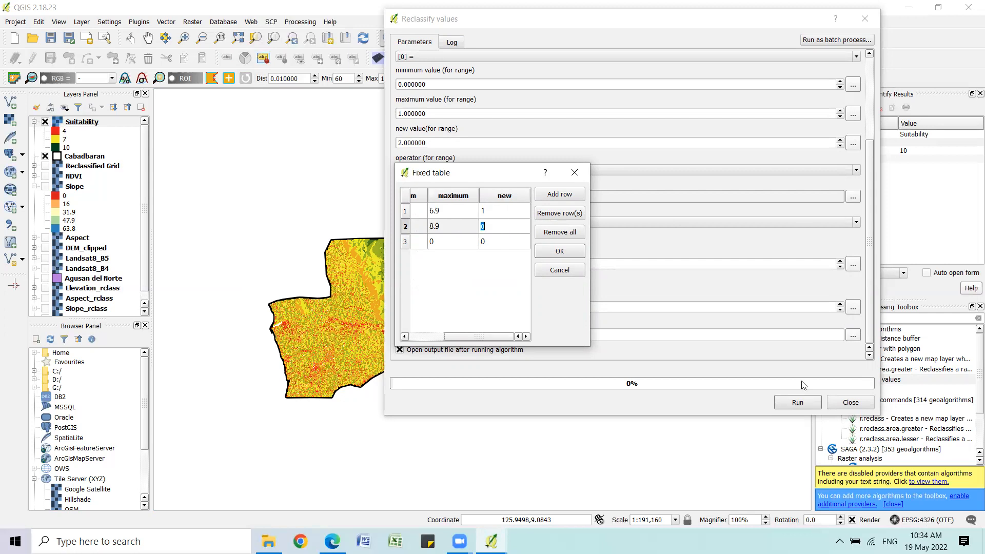
pyautogui.press('Tab')
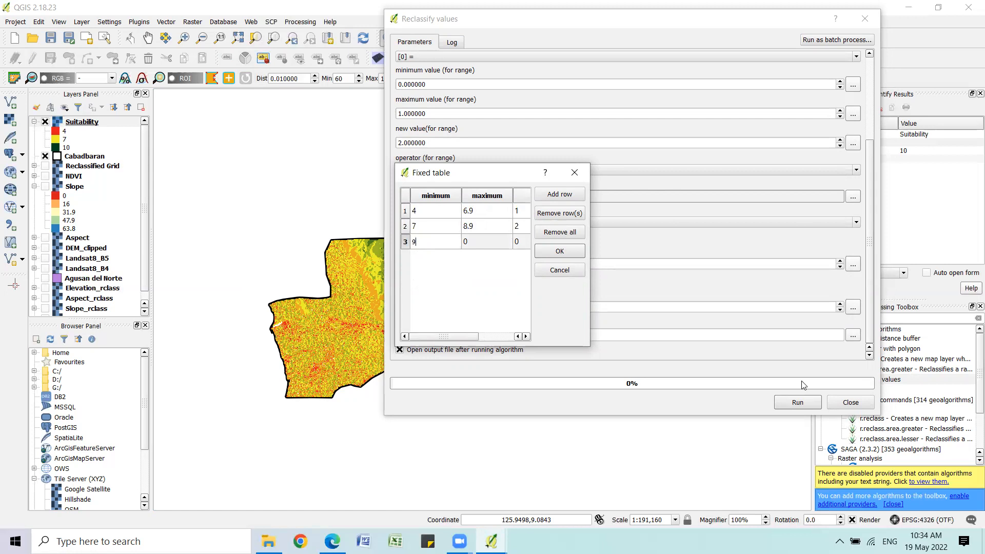
pyautogui.press('Tab')
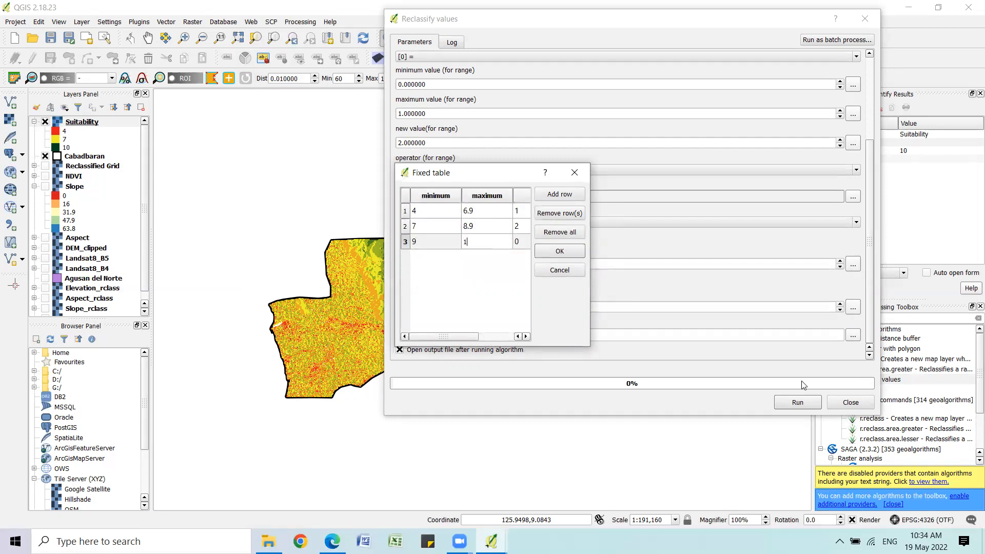
pyautogui.press('Tab')
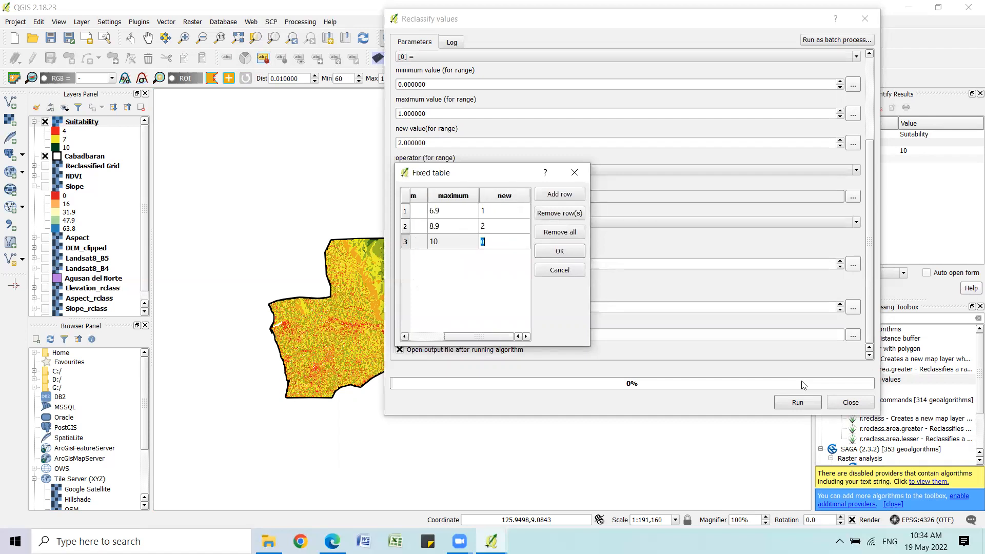
pyautogui.press('Tab')
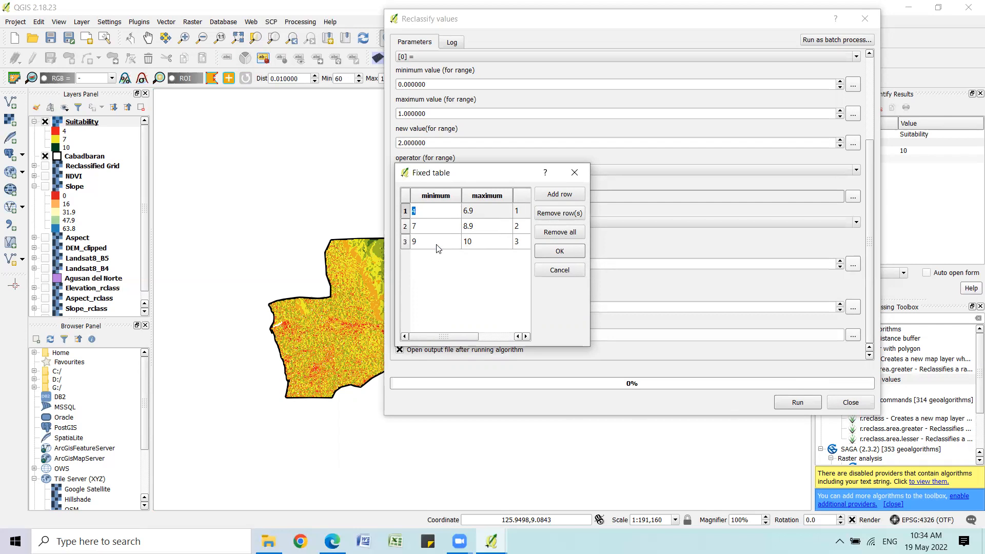
pyautogui.click(560, 251)
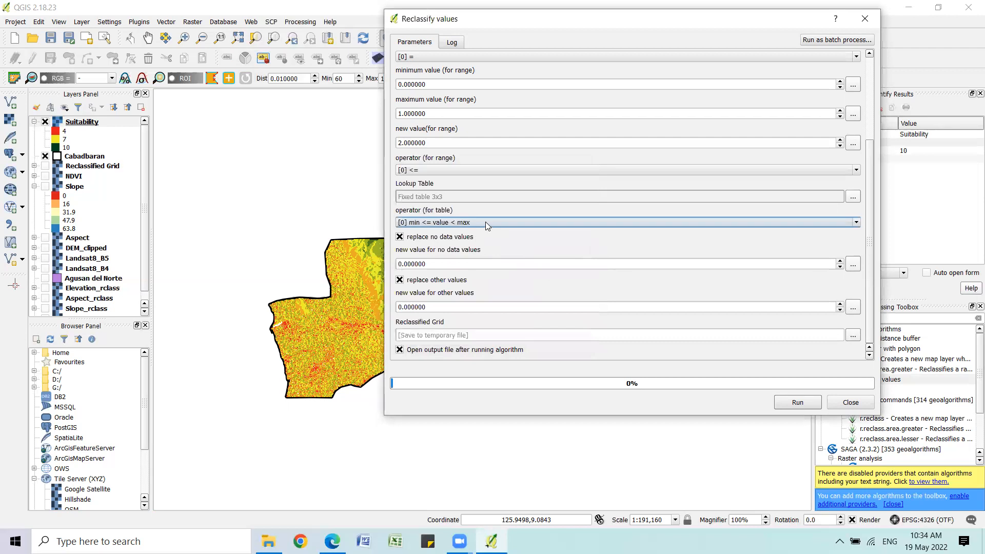
# Set the table operator to min <= value <= max and run the reclassification to a temporary file
pyautogui.click(485, 222)
pyautogui.click(482, 246)
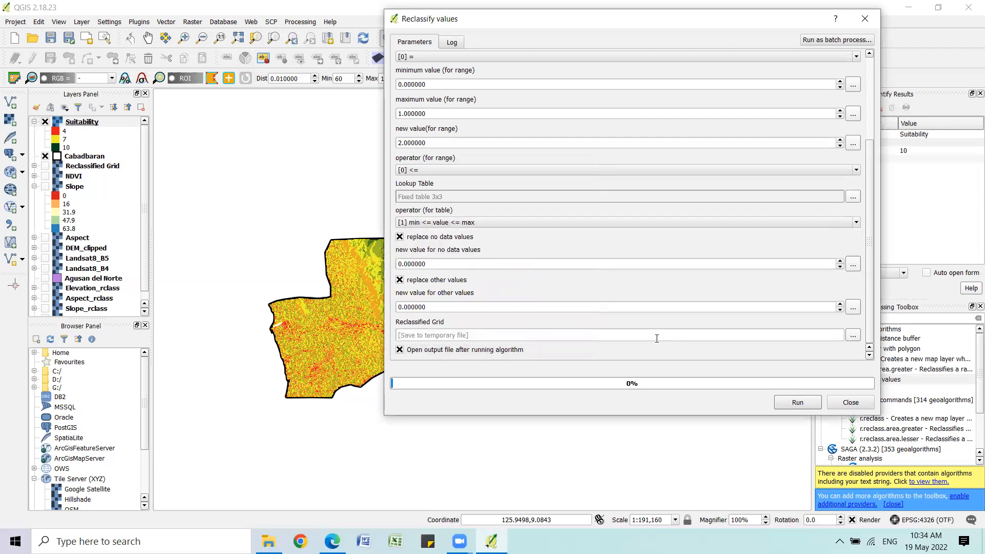
pyautogui.click(796, 402)
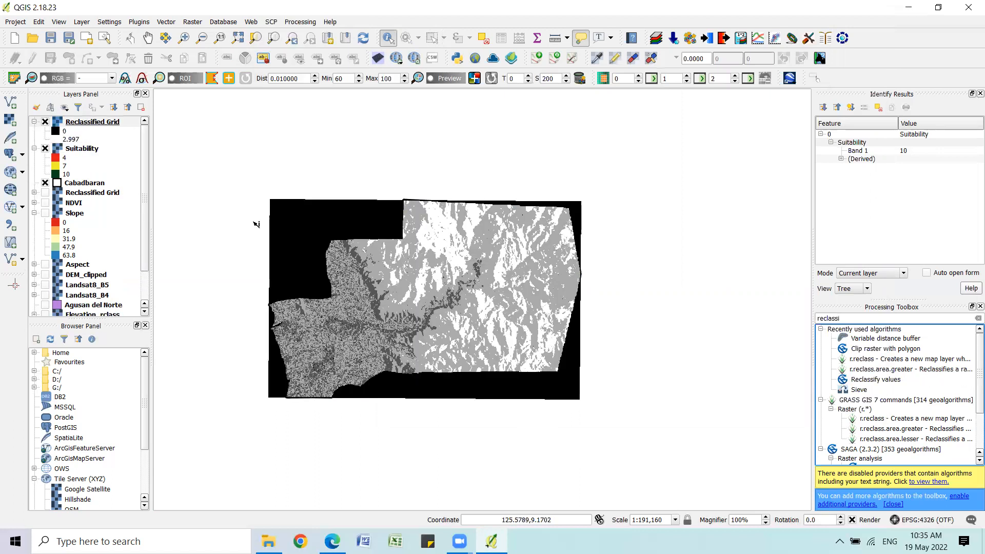
# Render the new Reclassified Grid layer as singleband pseudocolor and load its range using the Min / max option
pyautogui.click(91, 123)
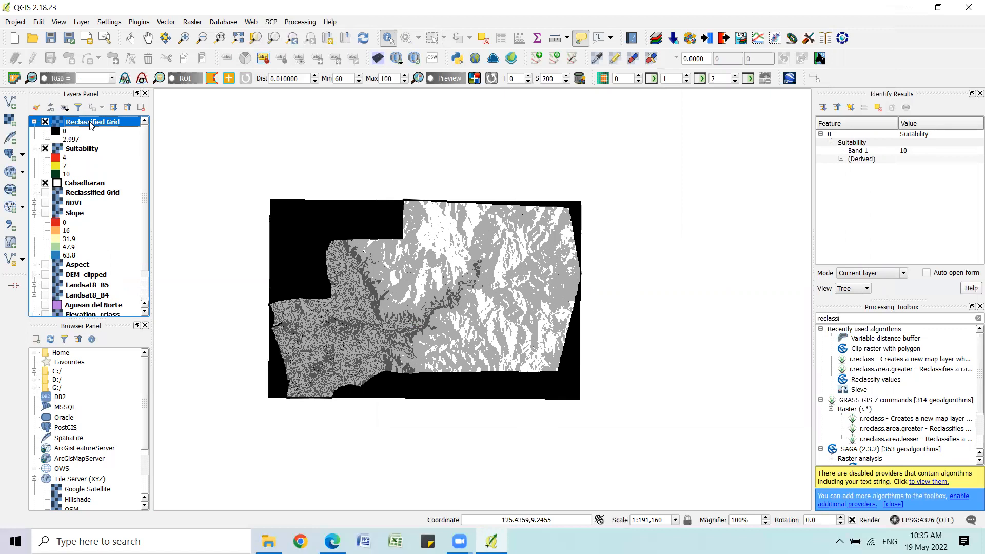
pyautogui.doubleClick(91, 123)
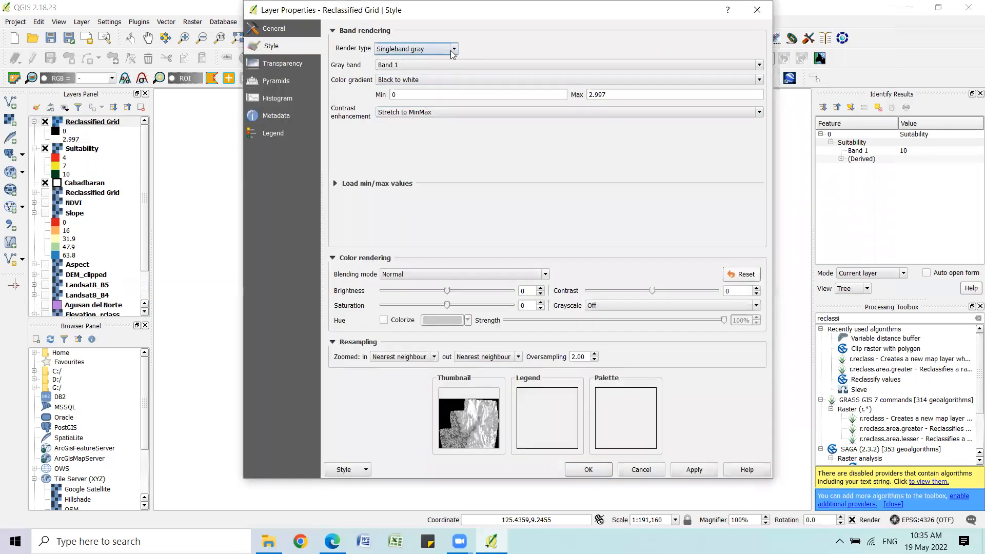
pyautogui.click(453, 50)
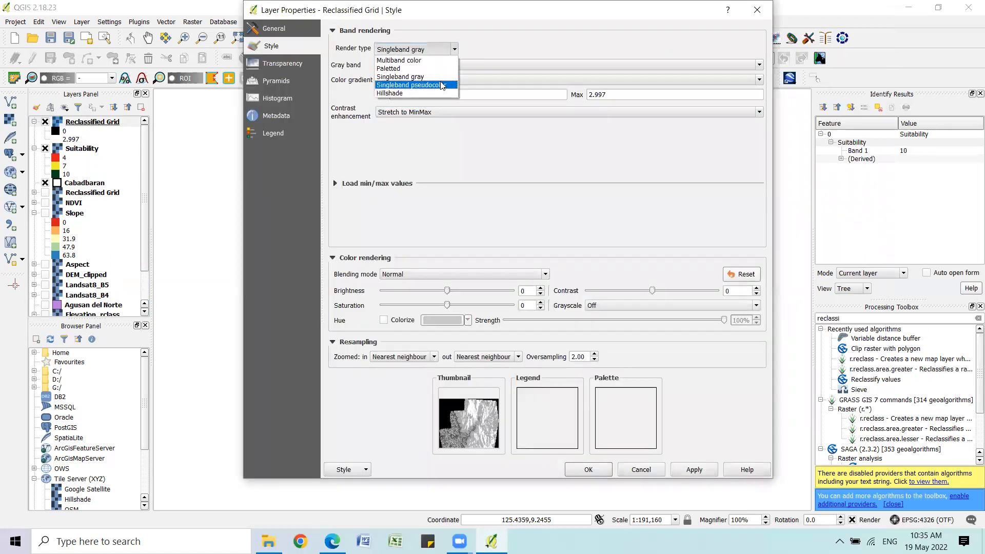
pyautogui.click(443, 86)
pyautogui.click(359, 94)
pyautogui.click(365, 132)
pyautogui.click(371, 172)
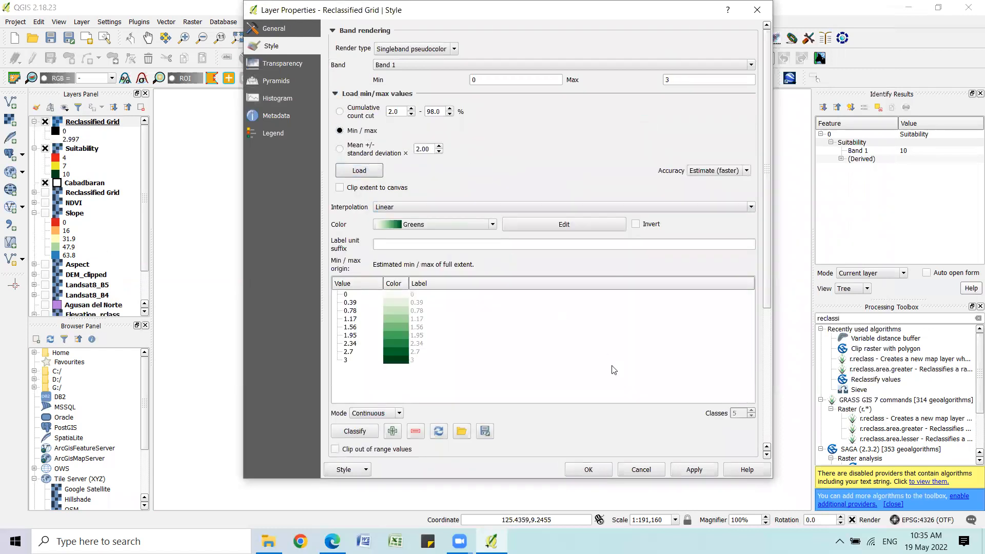
# Classify the Reclassified Grid colour ramp by equal interval into 4 classes
pyautogui.click(399, 414)
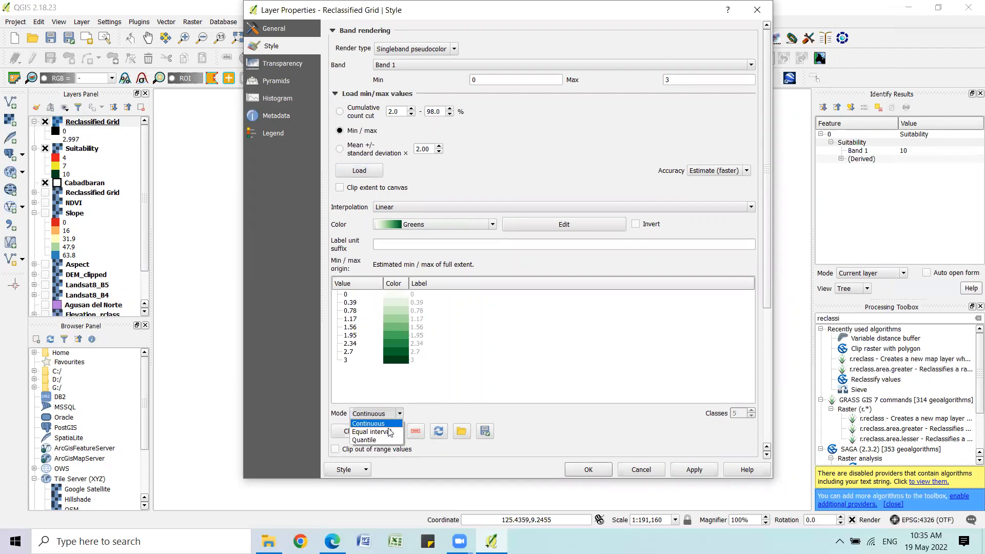
pyautogui.click(389, 432)
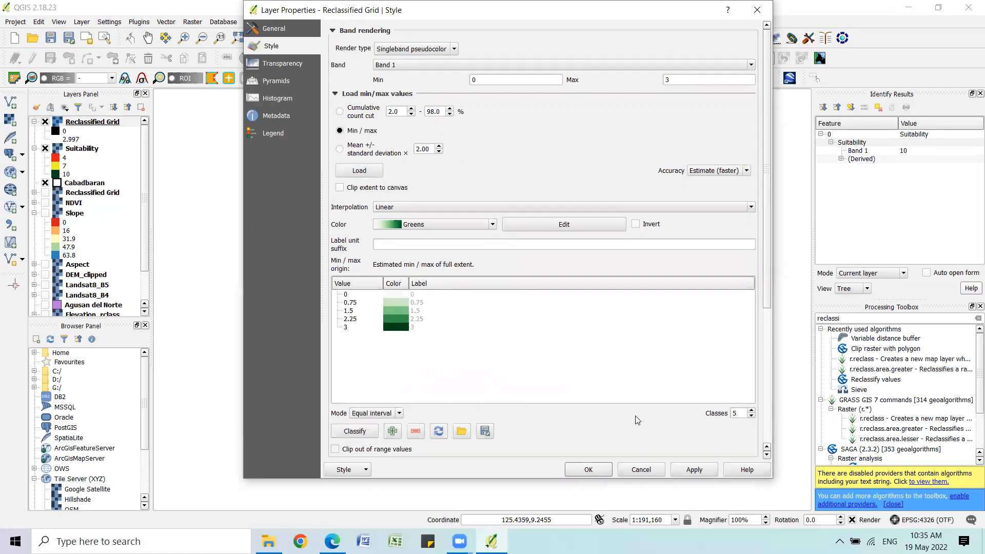
pyautogui.click(752, 417)
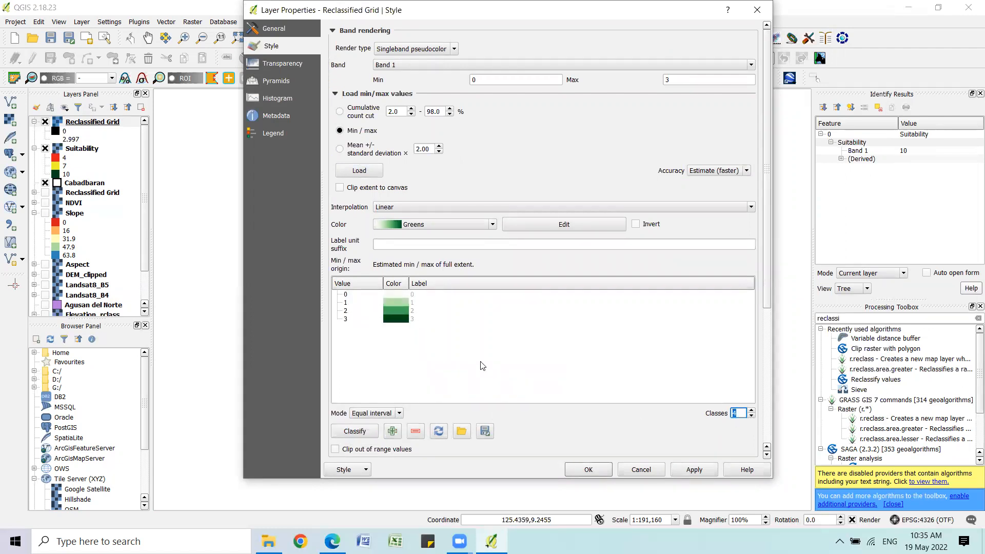
# Colour the Reclassified Grid class 1 red (#ff0000) and class 2 yellow (#ecf22c)
pyautogui.doubleClick(394, 301)
pyautogui.moveTo(446, 128)
pyautogui.mouseDown()
pyautogui.moveTo(448, 178)
pyautogui.moveTo(448, 129)
pyautogui.mouseUp()
pyautogui.click(348, 144)
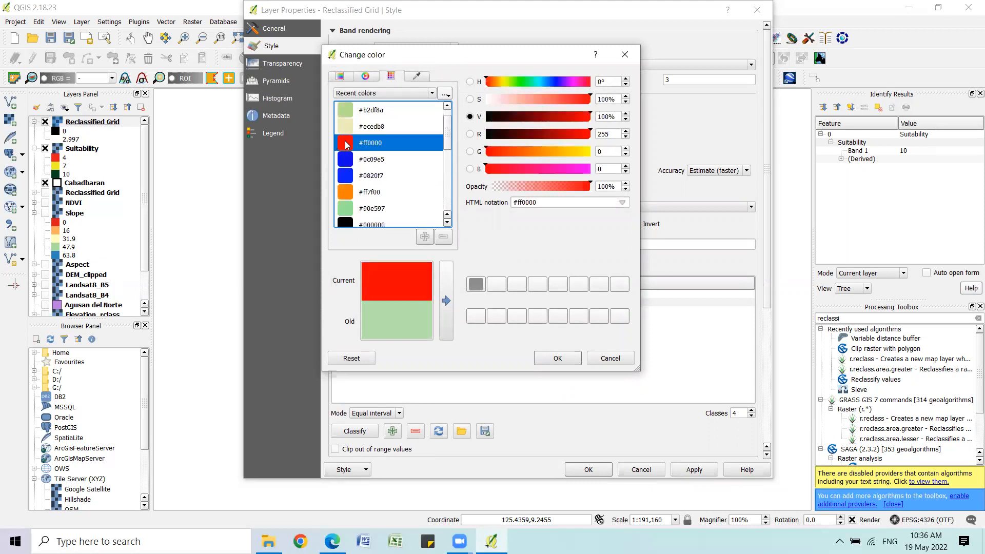
pyautogui.click(555, 358)
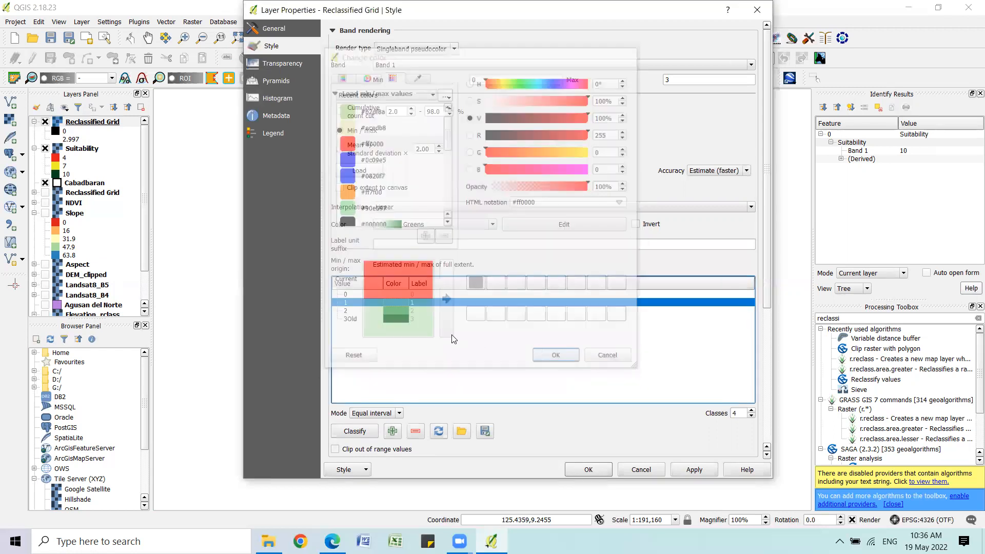
pyautogui.click(398, 311)
pyautogui.doubleClick(399, 311)
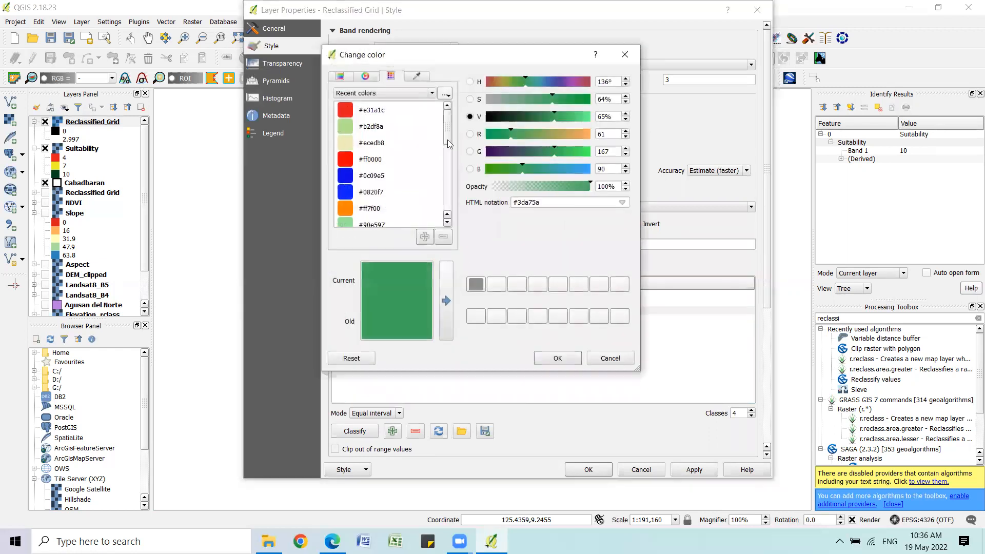
pyautogui.moveTo(449, 124); pyautogui.dragTo(448, 164)
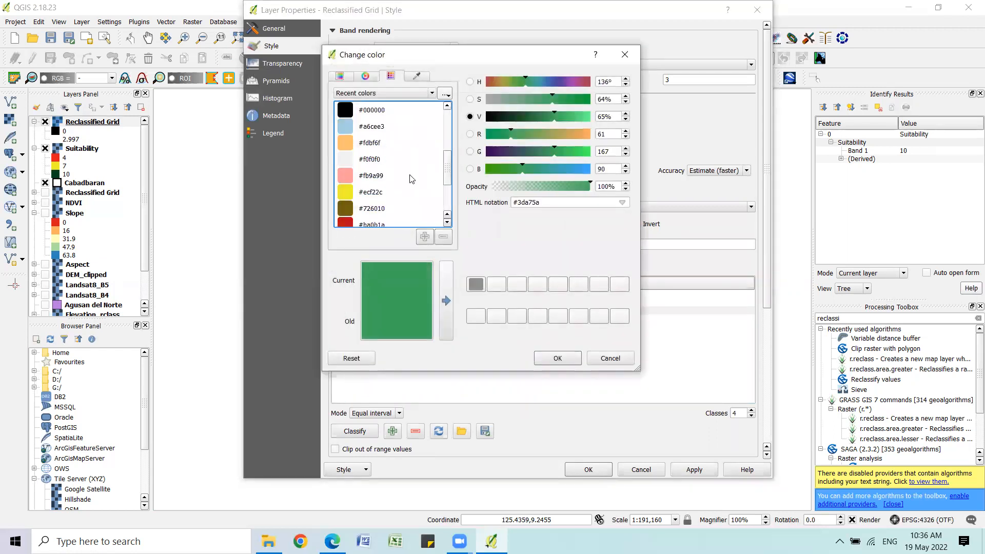
pyautogui.click(349, 192)
pyautogui.click(557, 358)
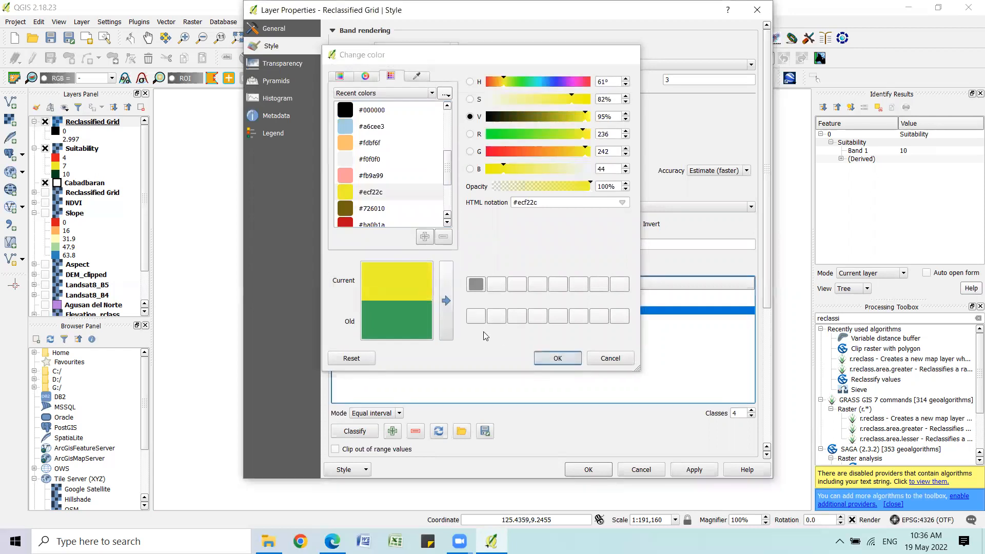
# Keep class 3 dark green (#00441b) and apply the style to the Reclassified Grid layer
pyautogui.doubleClick(404, 319)
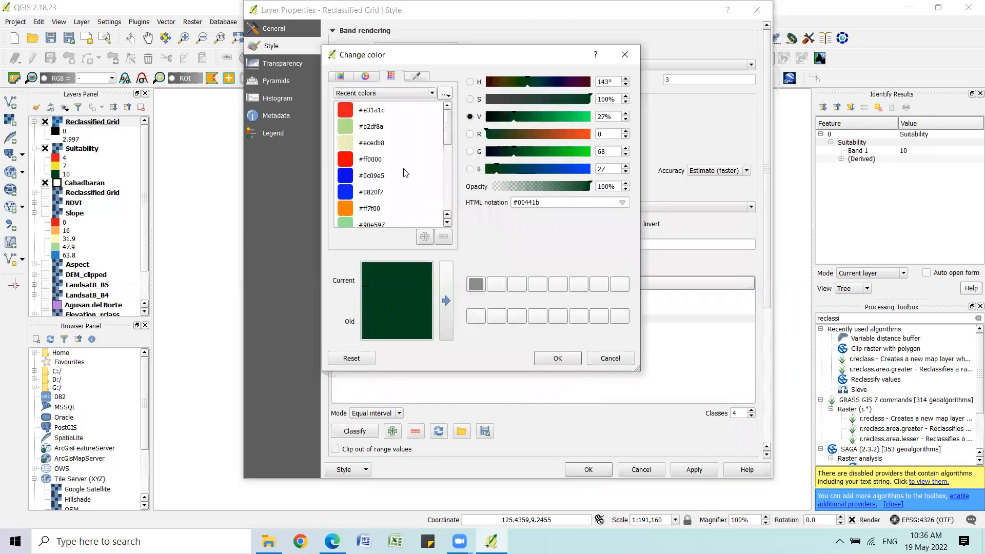
pyautogui.moveTo(449, 126); pyautogui.dragTo(448, 147)
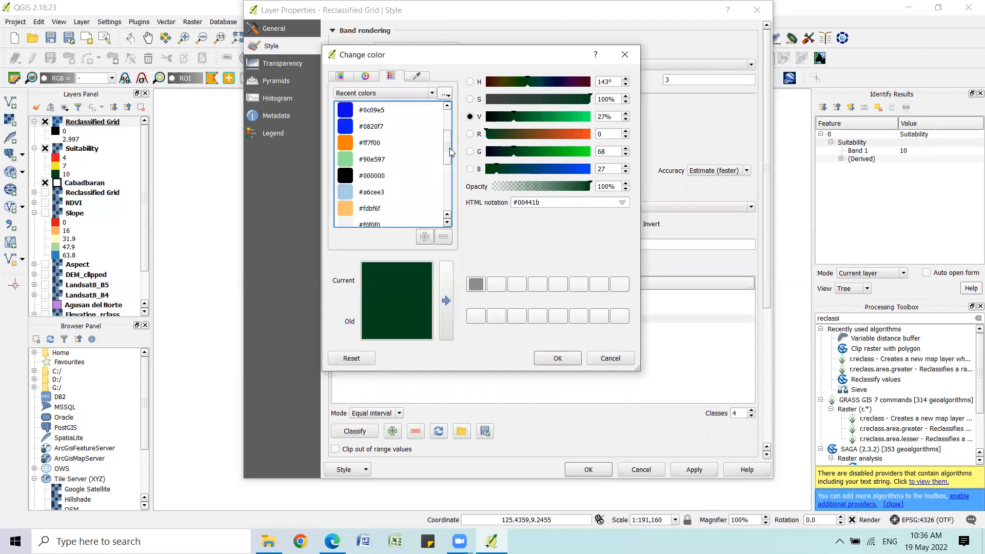
pyautogui.click(558, 358)
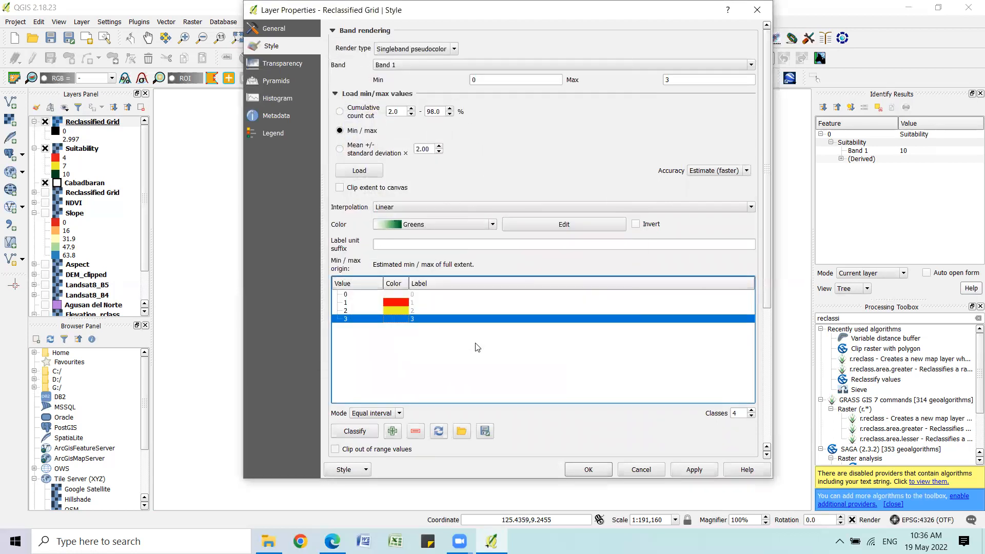
pyautogui.click(695, 471)
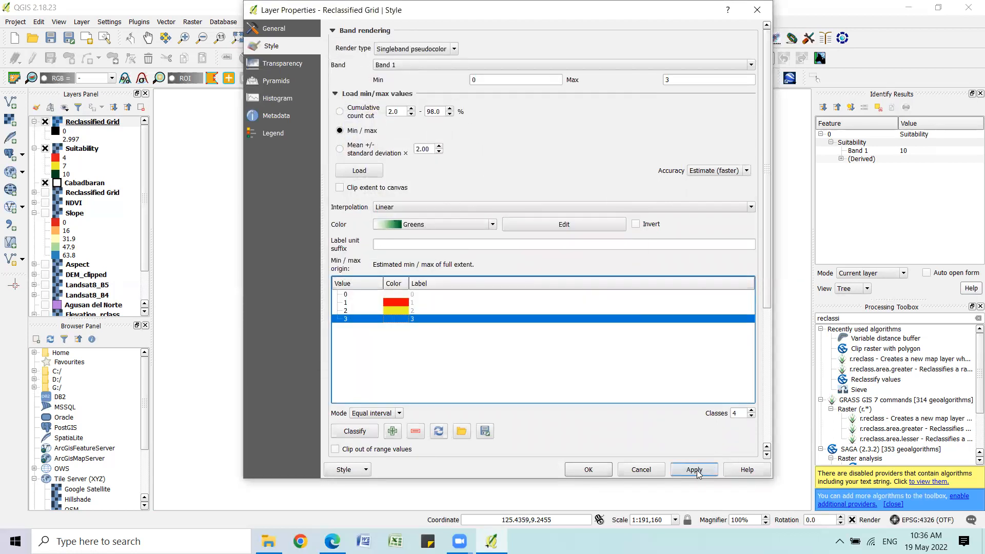
pyautogui.click(589, 470)
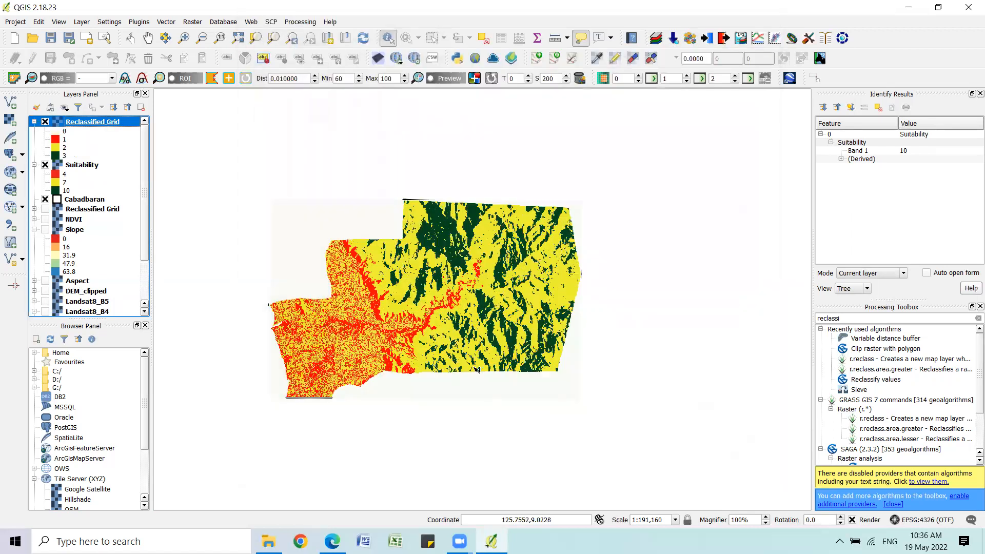
# Hide the new Reclassified Grid layer to compare its classes with the Suitability map up close
pyautogui.scroll(1, 455, 314)
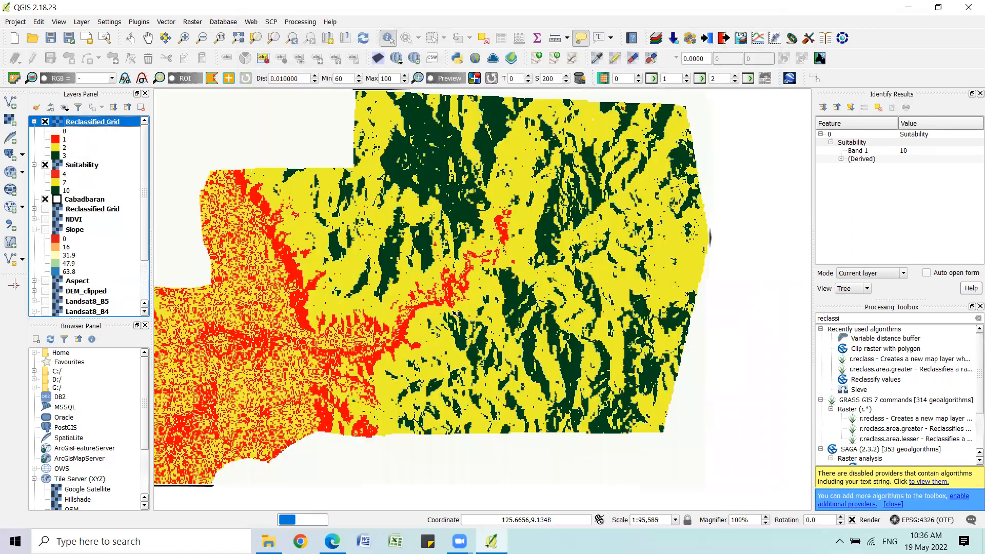
pyautogui.click(45, 122)
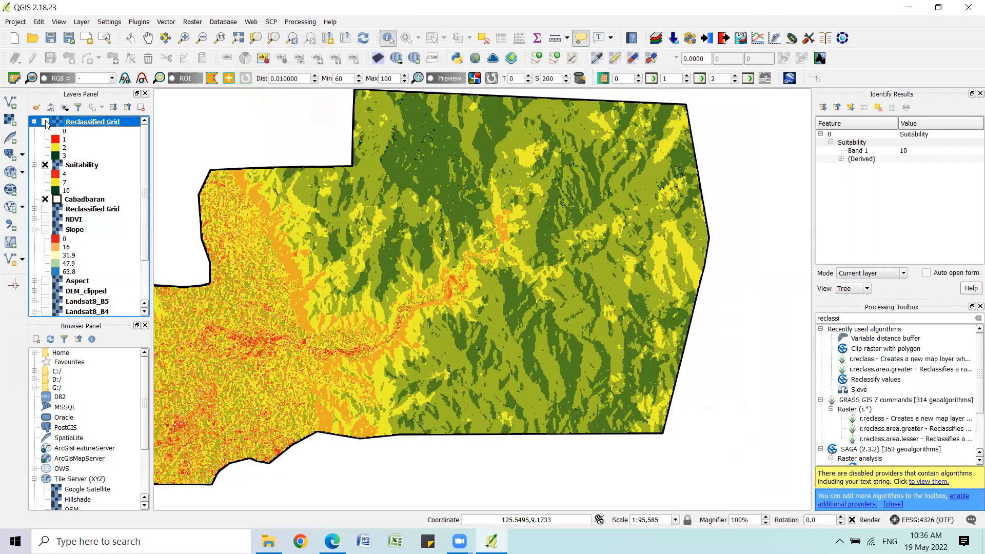
# Show the new Reclassified Grid layer again and rename it Final Suitability
pyautogui.click(45, 121)
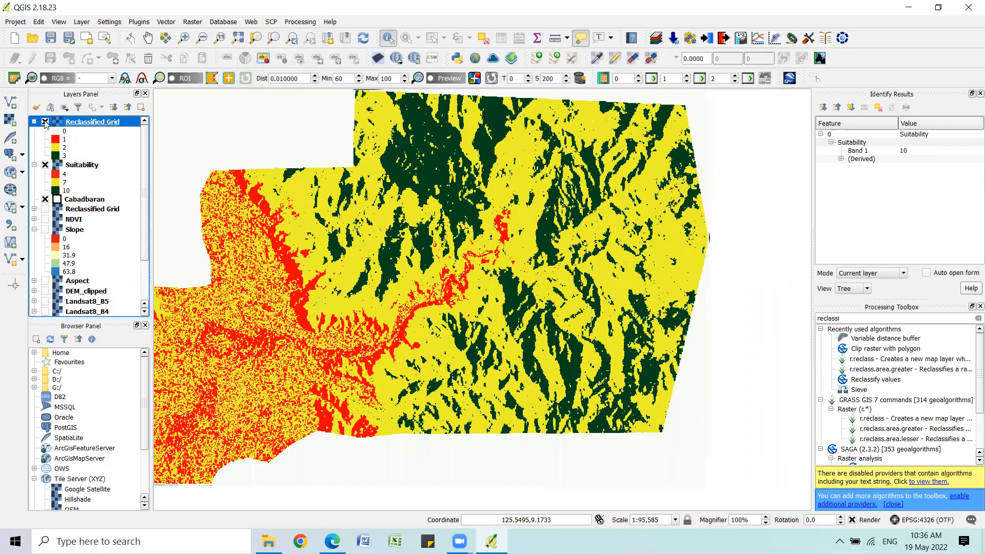
pyautogui.rightClick(92, 125)
pyautogui.click(163, 307)
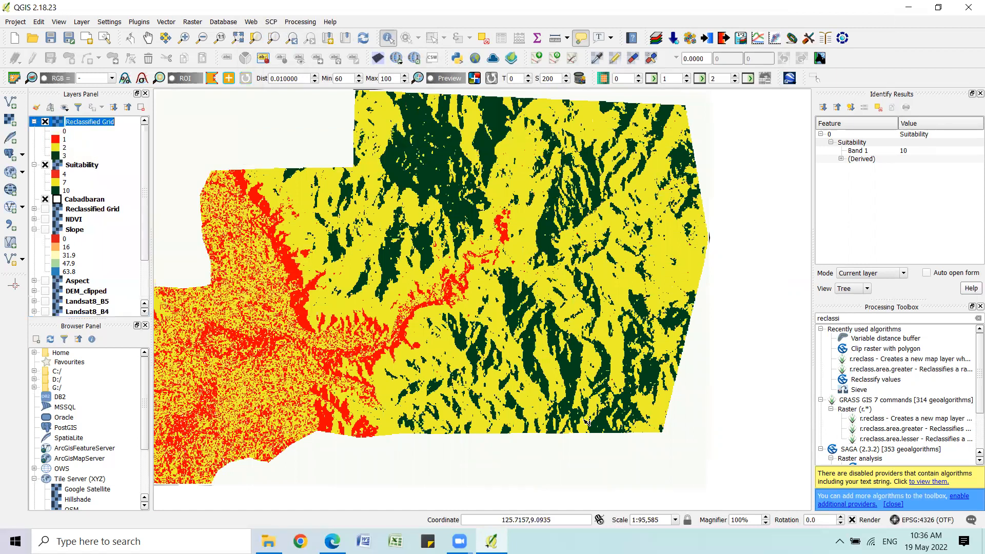
pyautogui.write('Fi')
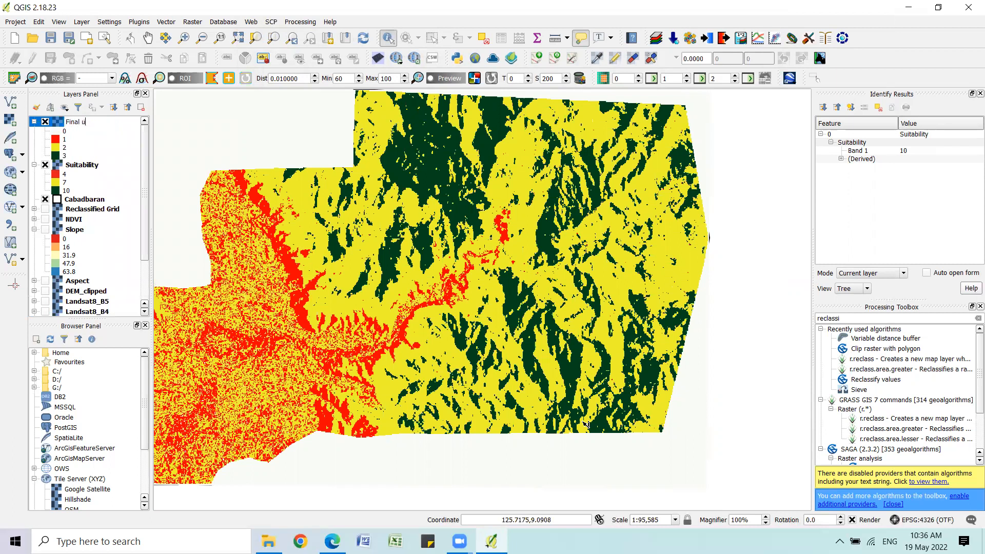
pyautogui.write('nal Suuitability')
pyautogui.press('Return')
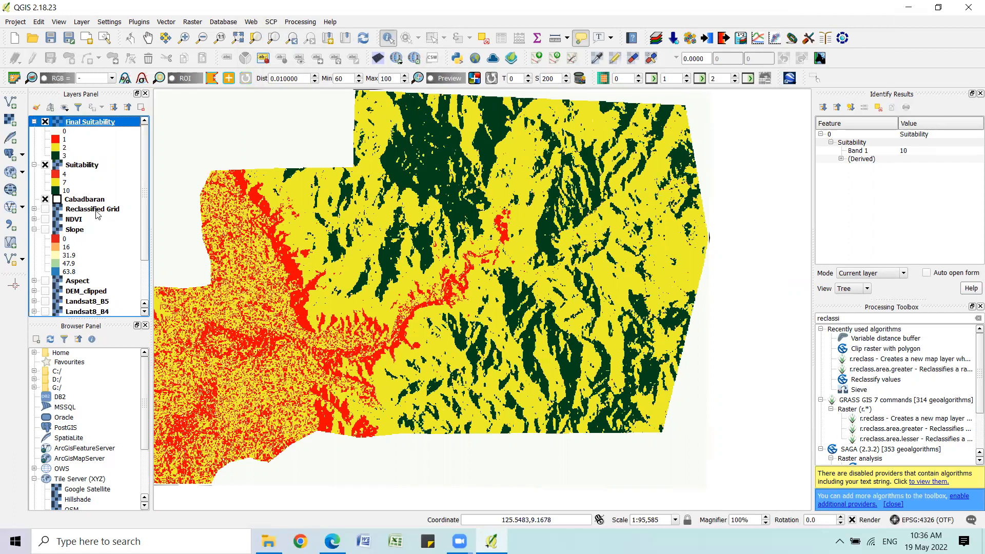
# Move the Cabadbaran boundary layer above Final Suitability and hide the Suitability layer, with the whole municipality in view
pyautogui.moveTo(85, 199); pyautogui.dragTo(80, 128)
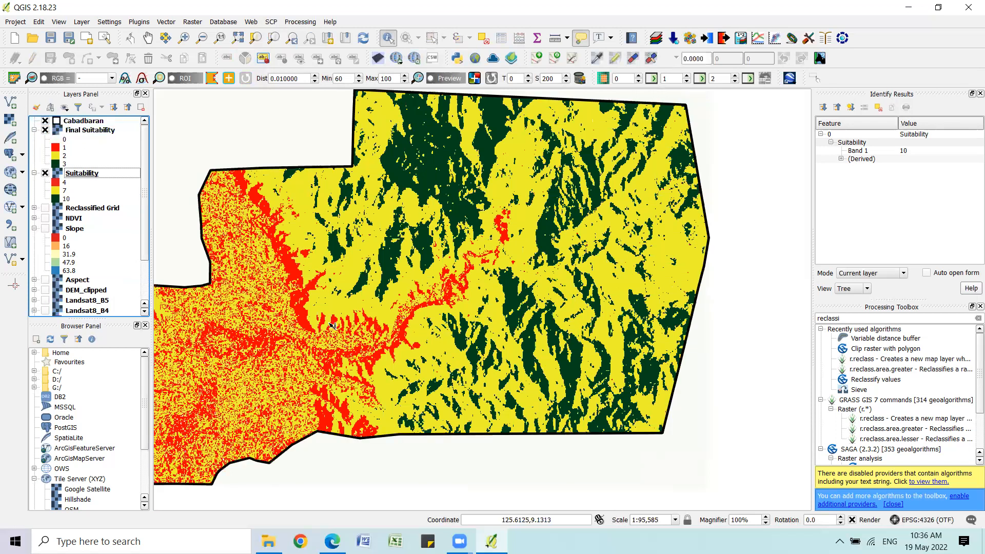
pyautogui.click(148, 37)
pyautogui.moveTo(492, 311); pyautogui.dragTo(628, 269)
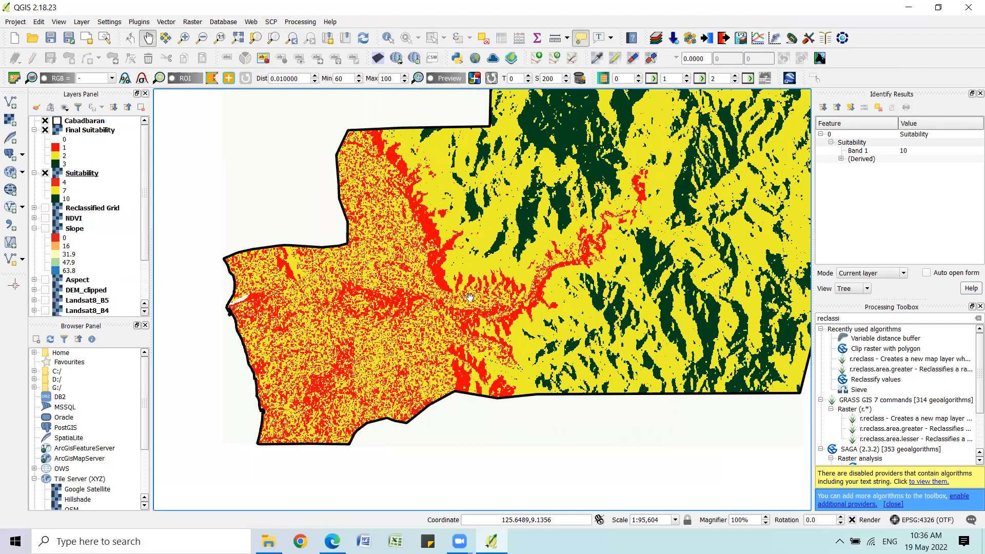
pyautogui.moveTo(468, 297); pyautogui.dragTo(409, 360)
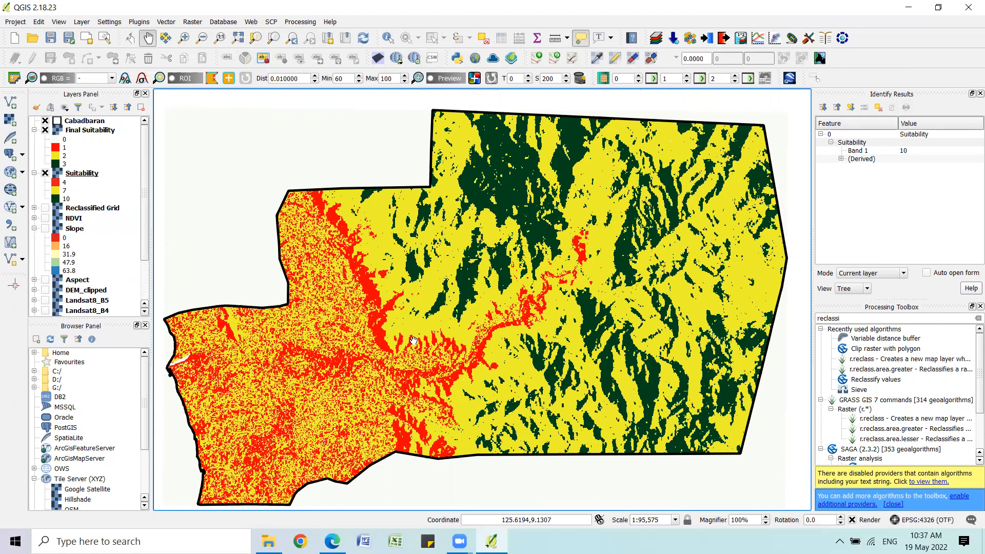
pyautogui.click(45, 173)
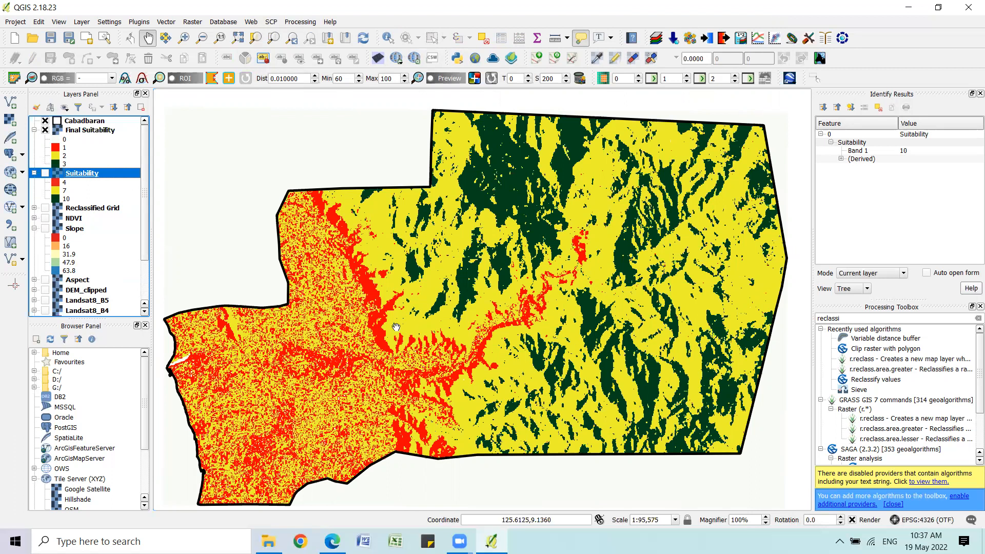
# Create a new print composer titled rtsa
pyautogui.click(15, 22)
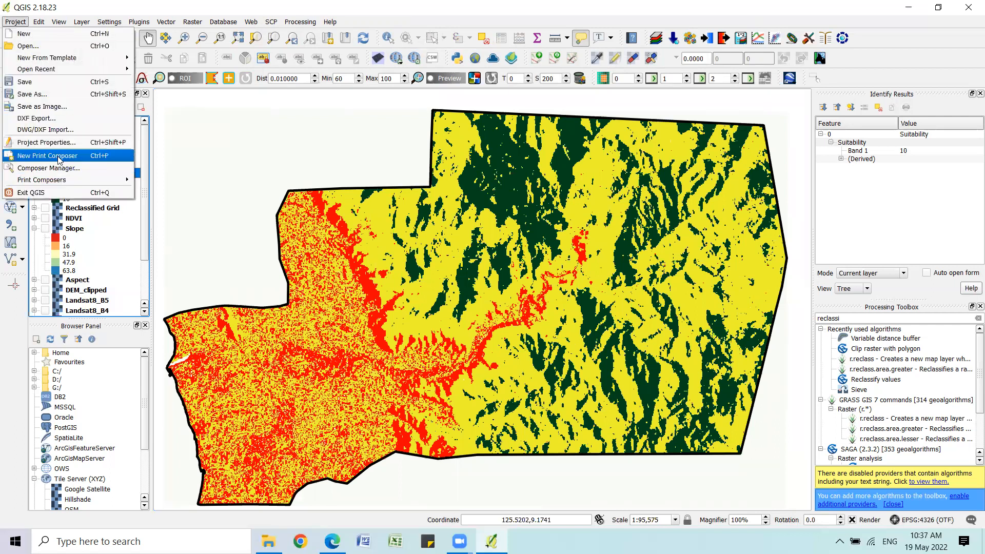
pyautogui.click(59, 161)
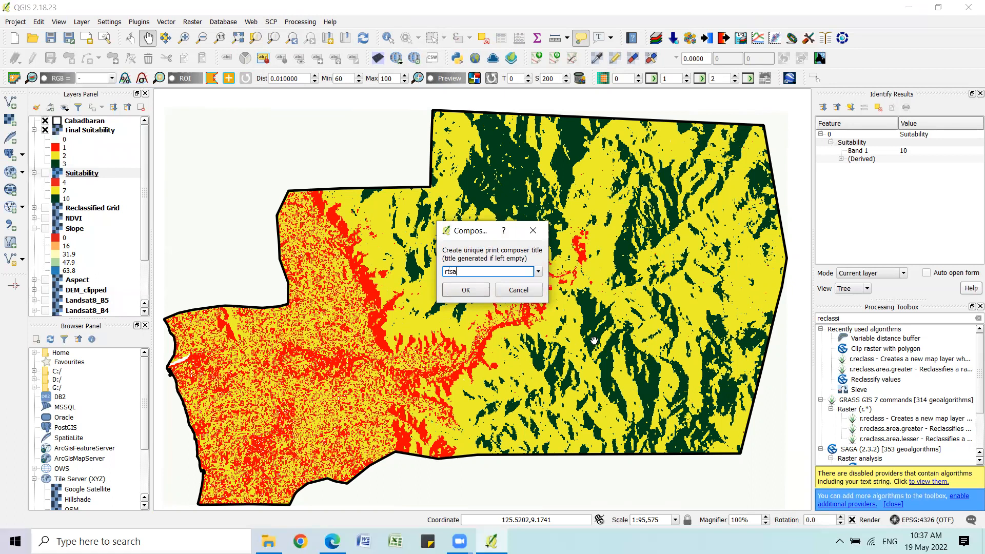
pyautogui.press('Return')
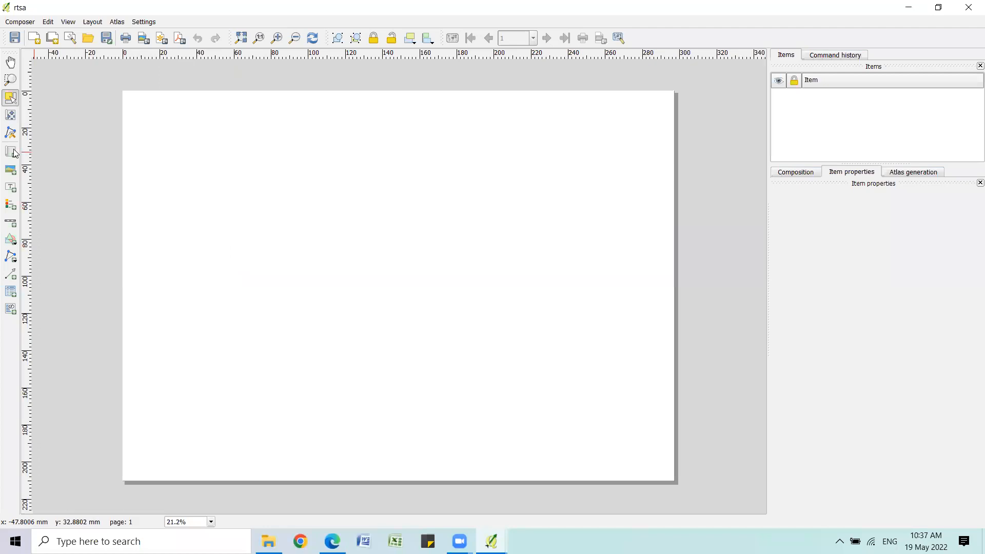
# Add a map about 200 mm wide on the left part of the page and move its content up to centre Cabadbaran vertically
pyautogui.click(10, 154)
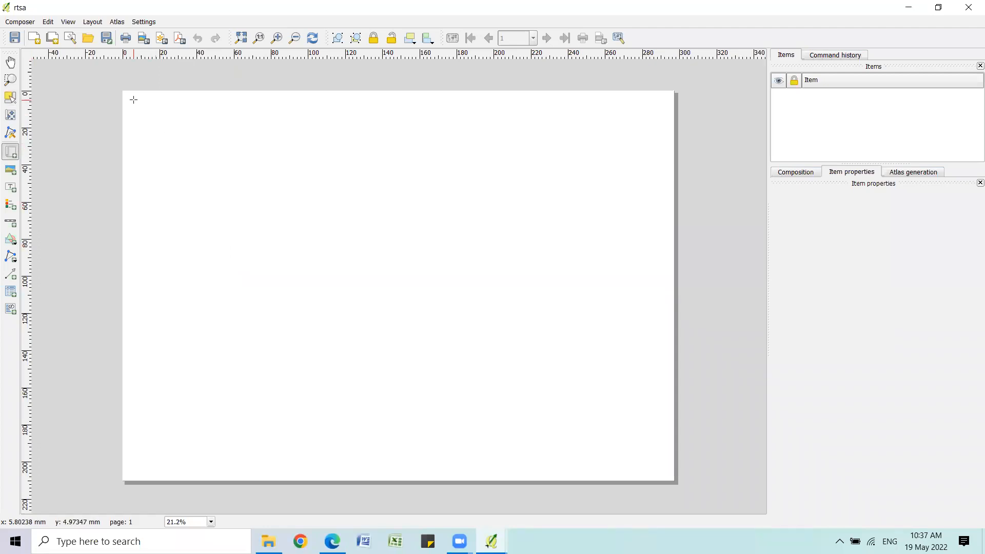
pyautogui.moveTo(288, 306); pyautogui.dragTo(510, 464)
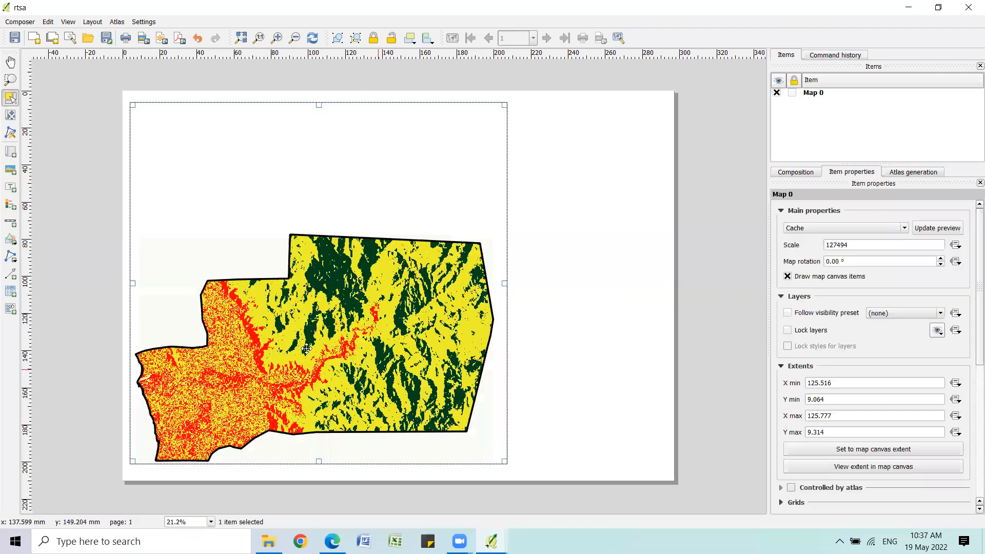
pyautogui.moveTo(341, 326); pyautogui.dragTo(348, 267)
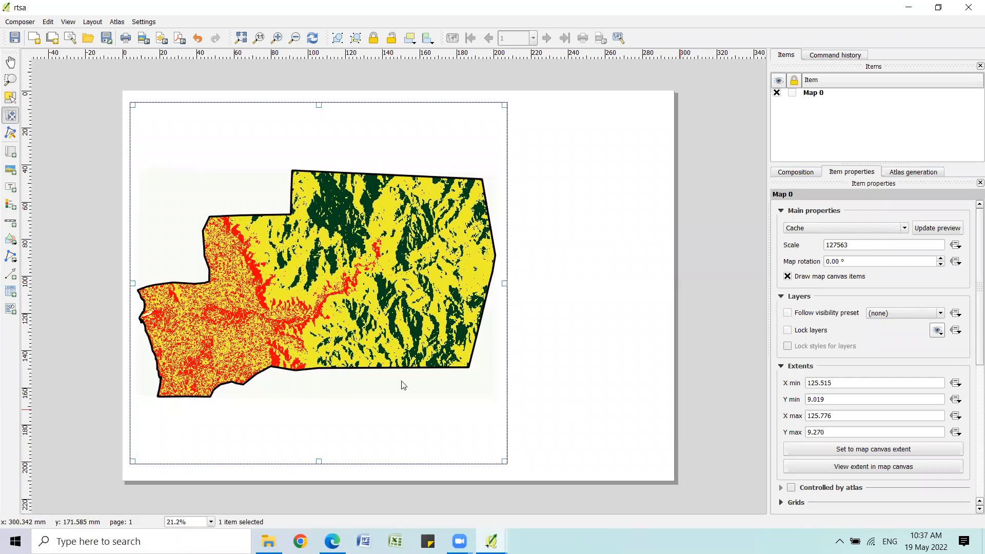
# Add a legend in the blank area of the page to the right of the map
pyautogui.click(72, 22)
pyautogui.moveTo(92, 22)
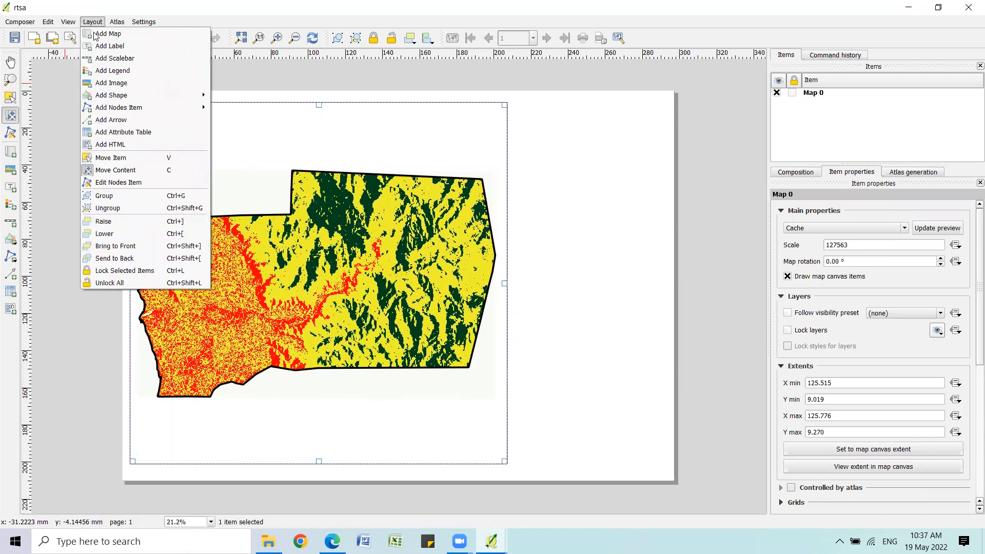
pyautogui.click(110, 75)
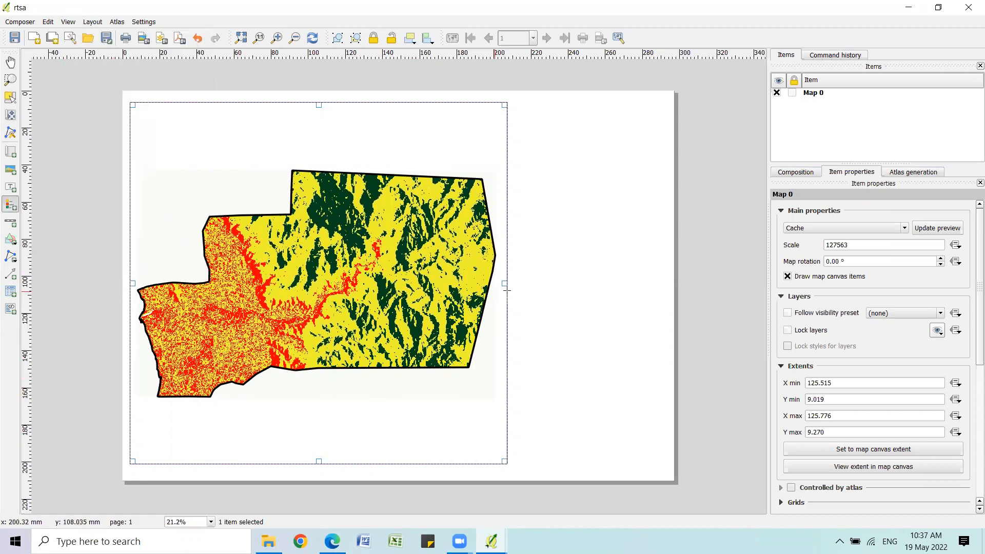
pyautogui.moveTo(529, 281); pyautogui.dragTo(616, 433)
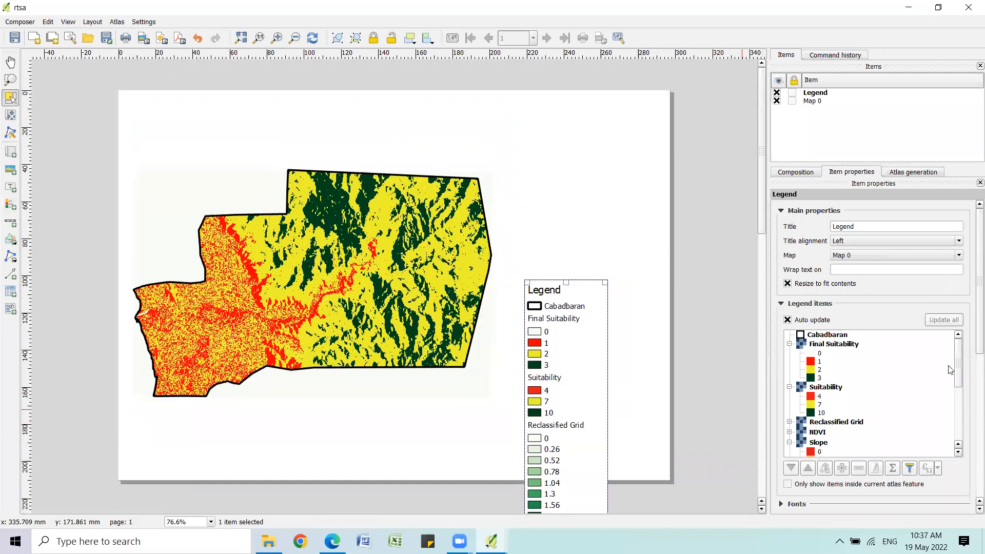
# Disable the legend's auto update and remove all entries from Suitability down to NDVI_rclass, plus class 0 of Final Suitability
pyautogui.click(813, 321)
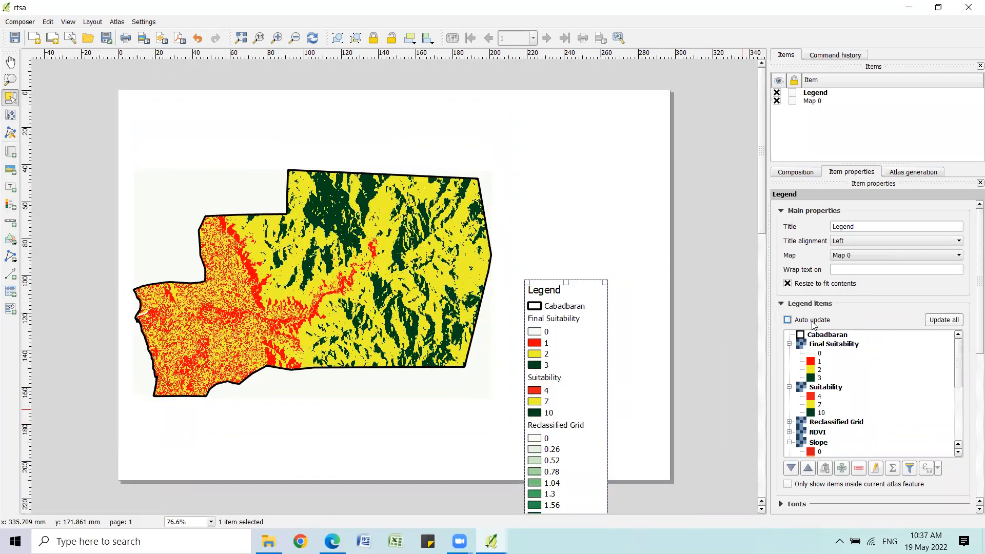
pyautogui.click(957, 361)
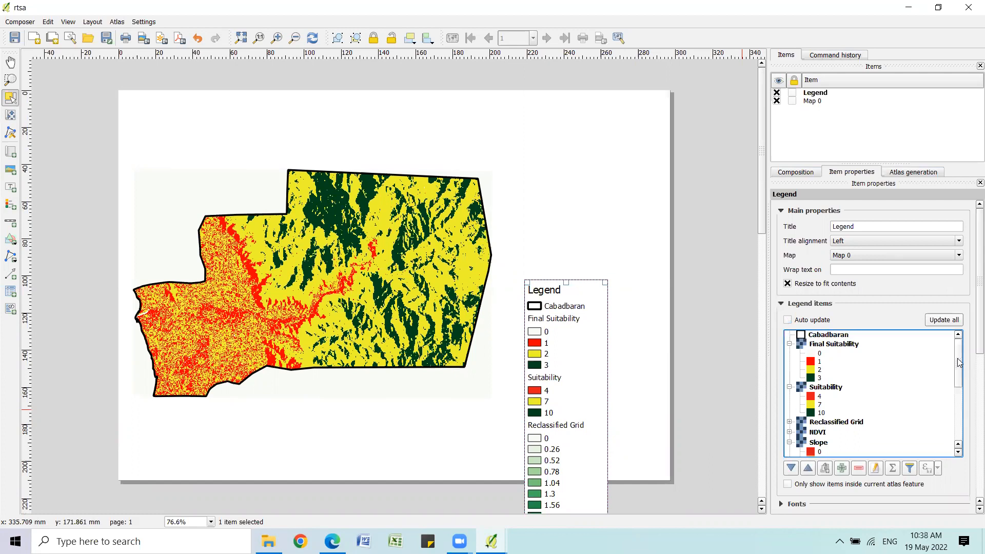
pyautogui.click(829, 391)
pyautogui.moveTo(958, 381); pyautogui.dragTo(961, 434)
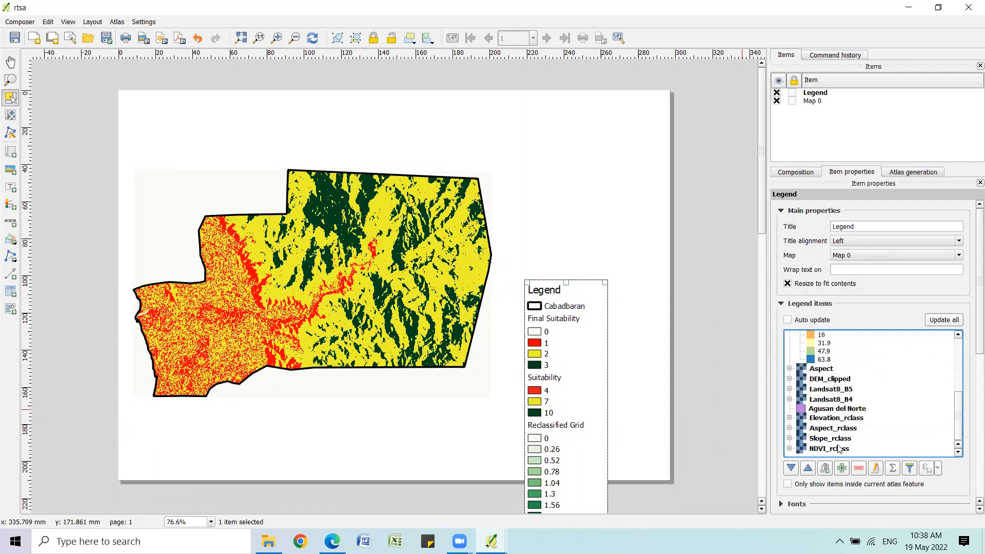
pyautogui.keyDown('shift'); pyautogui.click(839, 448); pyautogui.keyUp('shift')
pyautogui.click(859, 469)
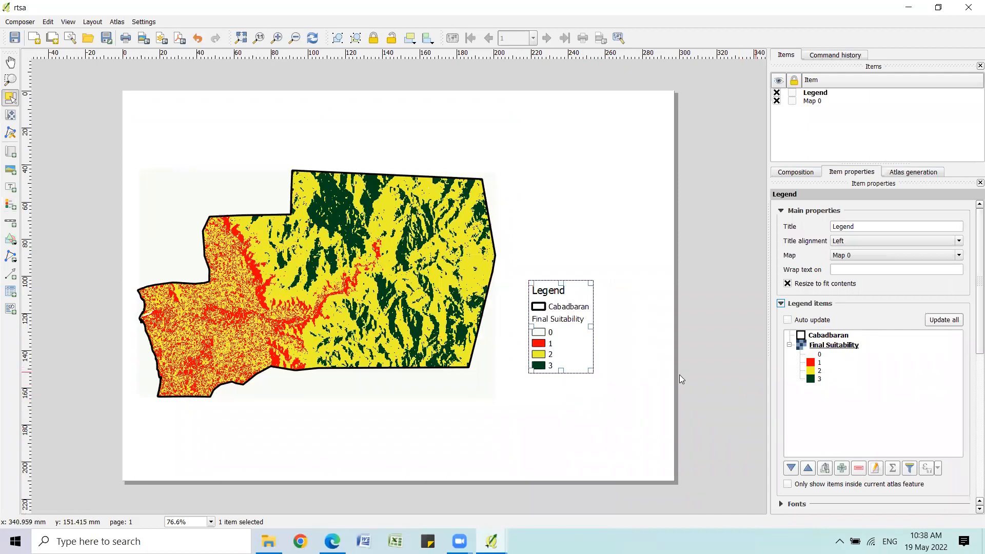
pyautogui.click(820, 355)
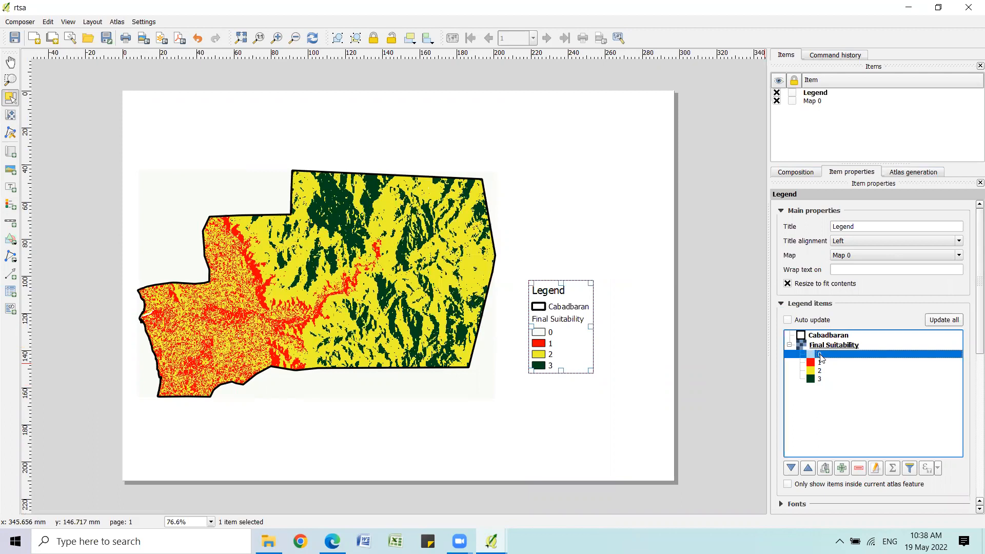
pyautogui.click(858, 468)
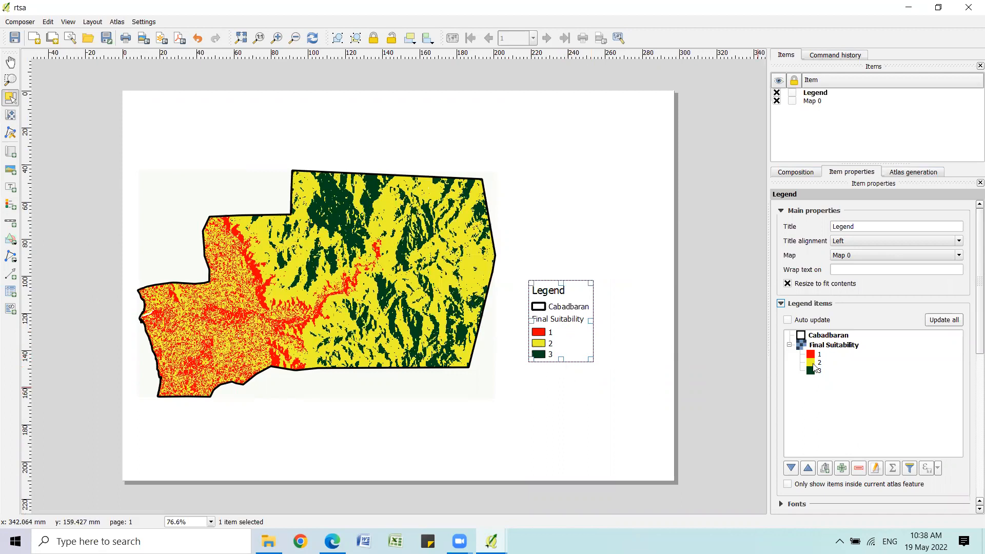
# Rename the Cabadbaran legend entry as Cabadbaran Boundary
pyautogui.doubleClick(827, 336)
pyautogui.press('End')
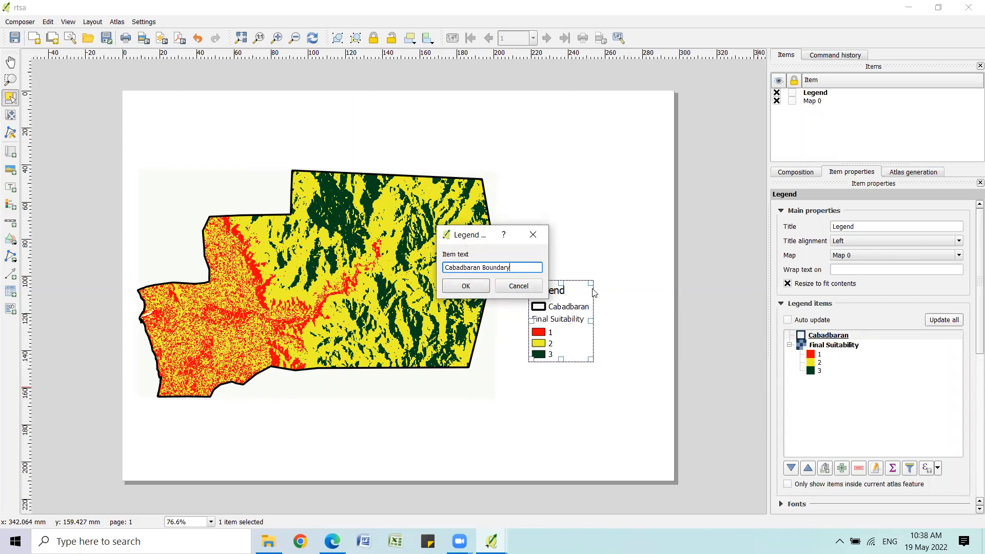
pyautogui.press('Return')
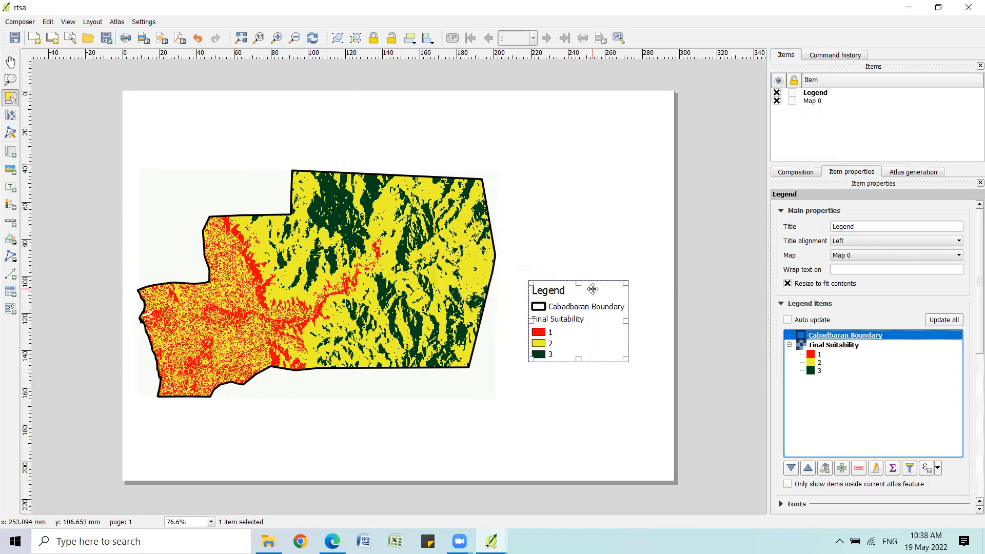
# Label the red class 1 in the legend as Low
pyautogui.click(831, 355)
pyautogui.doubleClick(831, 356)
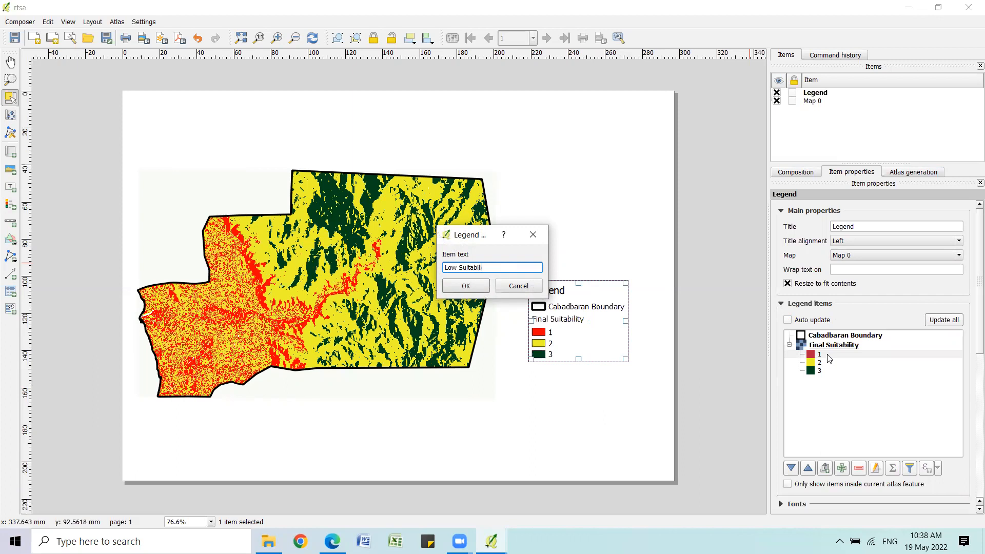
pyautogui.press('Return')
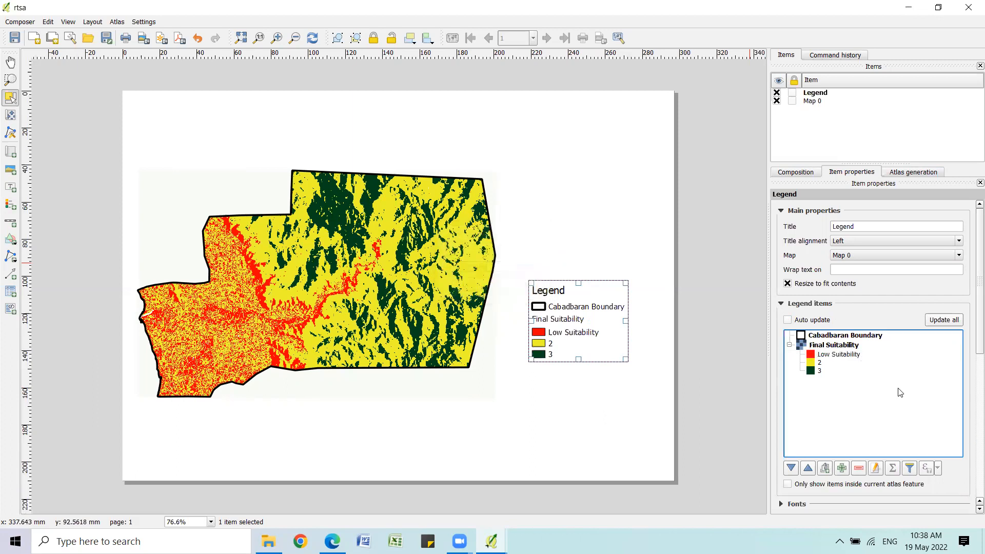
pyautogui.doubleClick(838, 354)
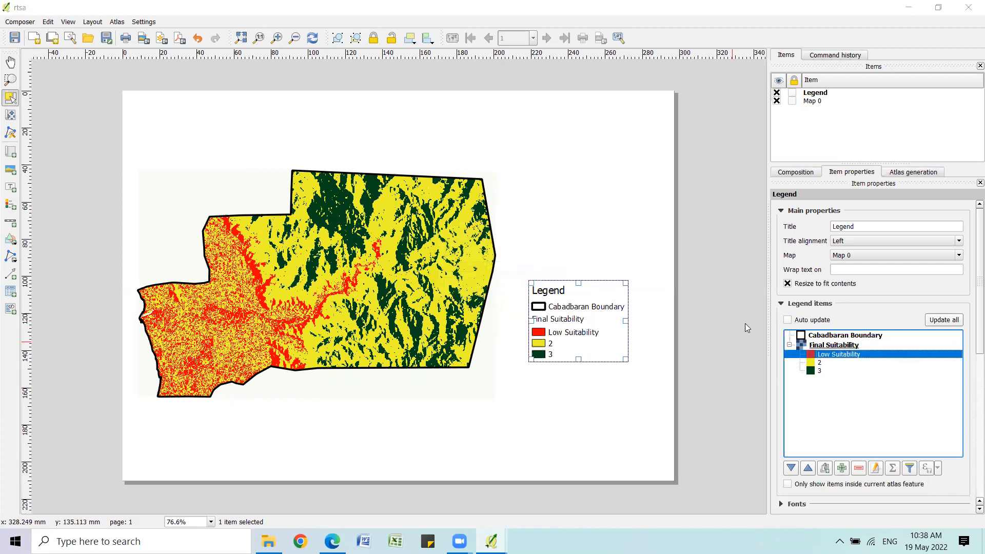
pyautogui.click(531, 269)
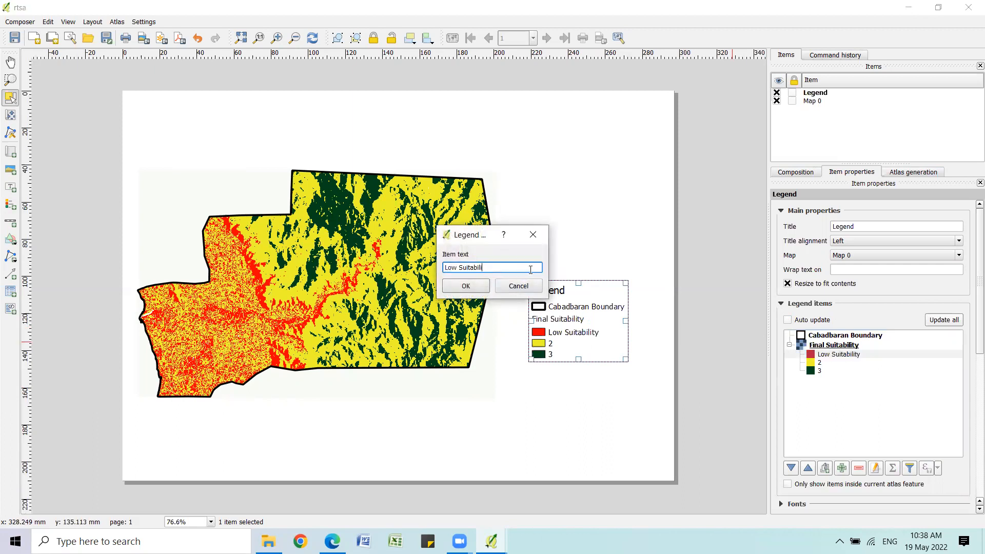
pyautogui.press('Return')
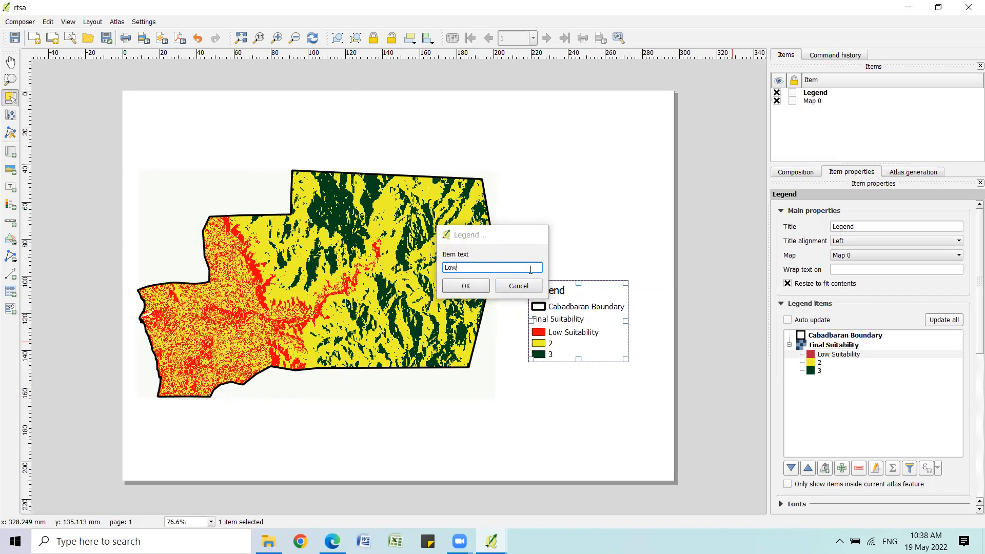
# Label the yellow class 2 in the legend as Medium and the dark green class 3 as High
pyautogui.doubleClick(832, 363)
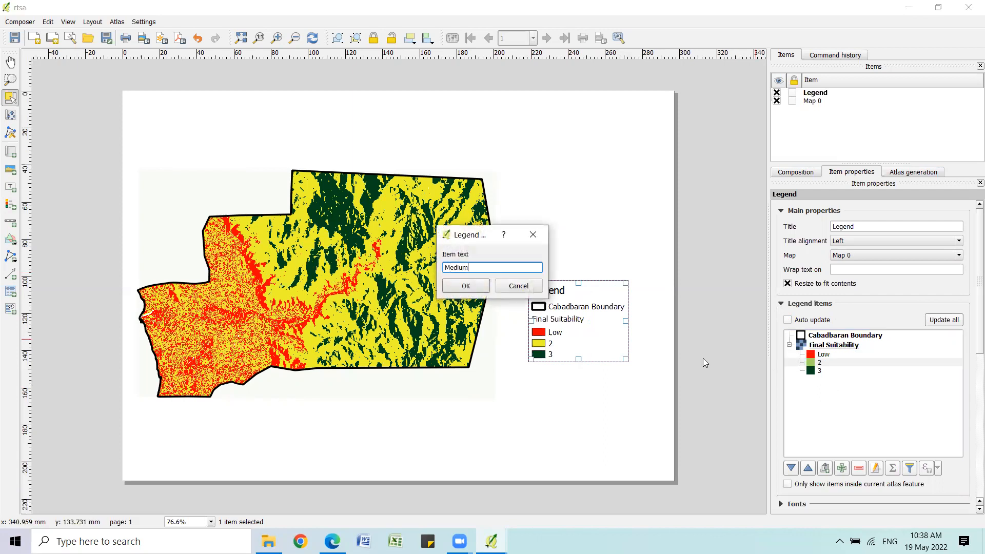
pyautogui.write('Medium')
pyautogui.press('Return')
pyautogui.click(829, 373)
pyautogui.doubleClick(829, 373)
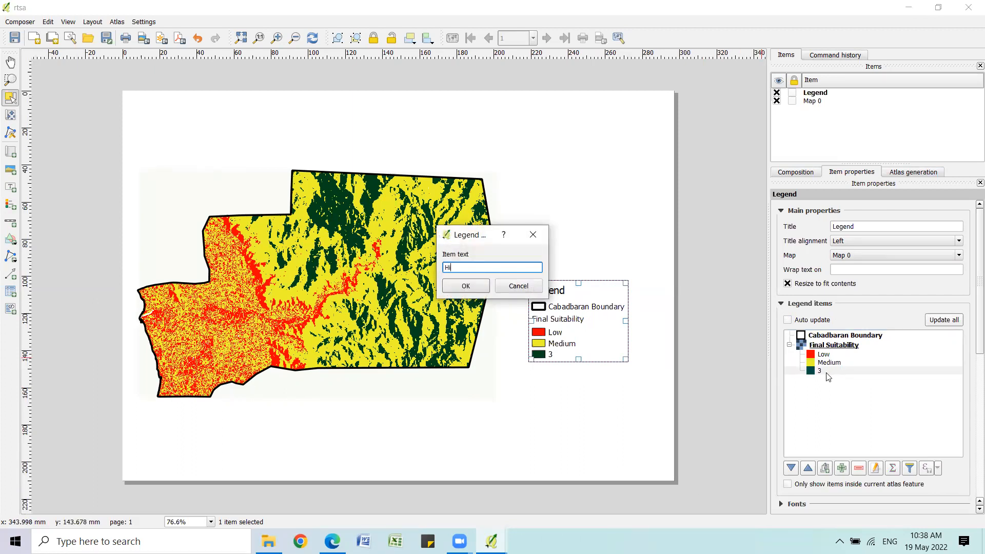
pyautogui.press('Return')
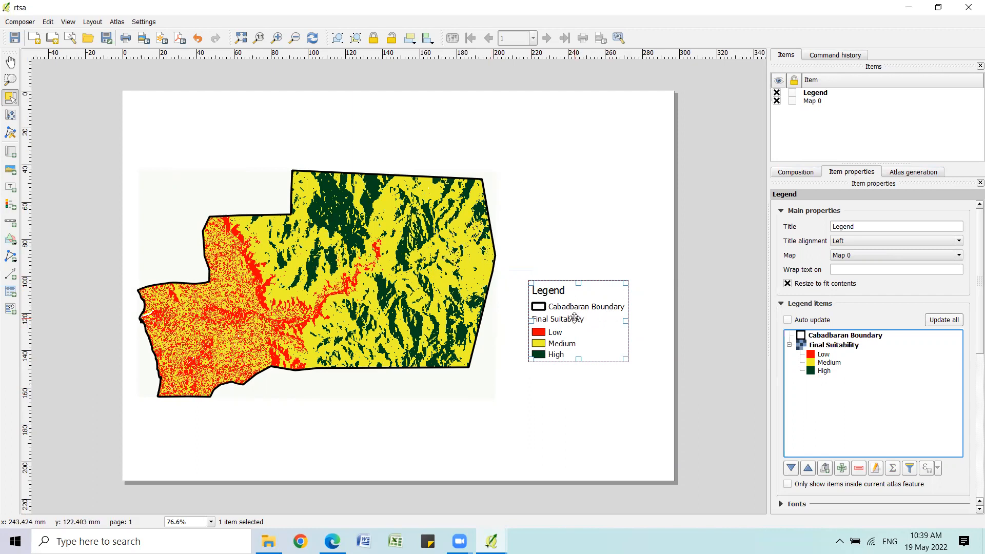
# Rename the Final Suitability heading in the legend as Suitability
pyautogui.doubleClick(867, 346)
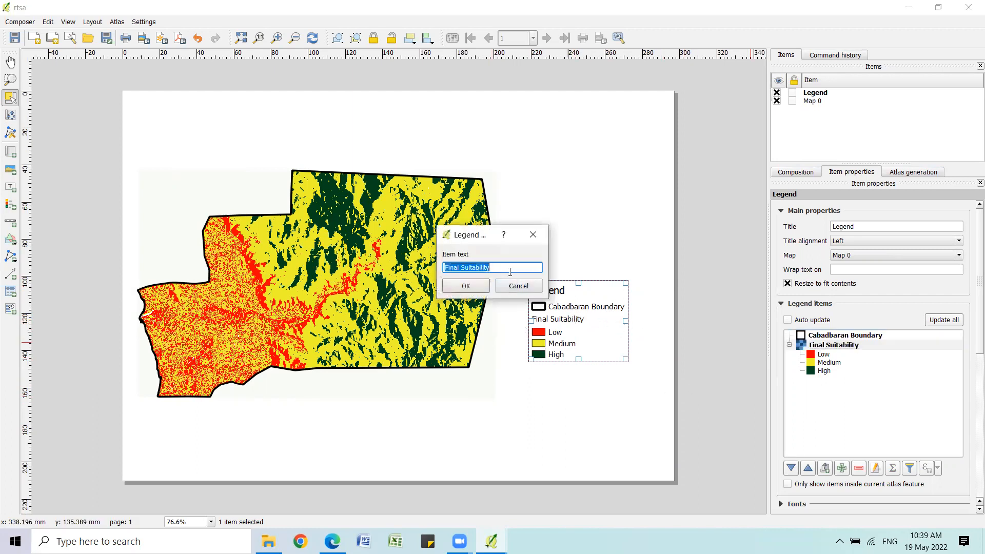
pyautogui.write('S')
pyautogui.press('Return')
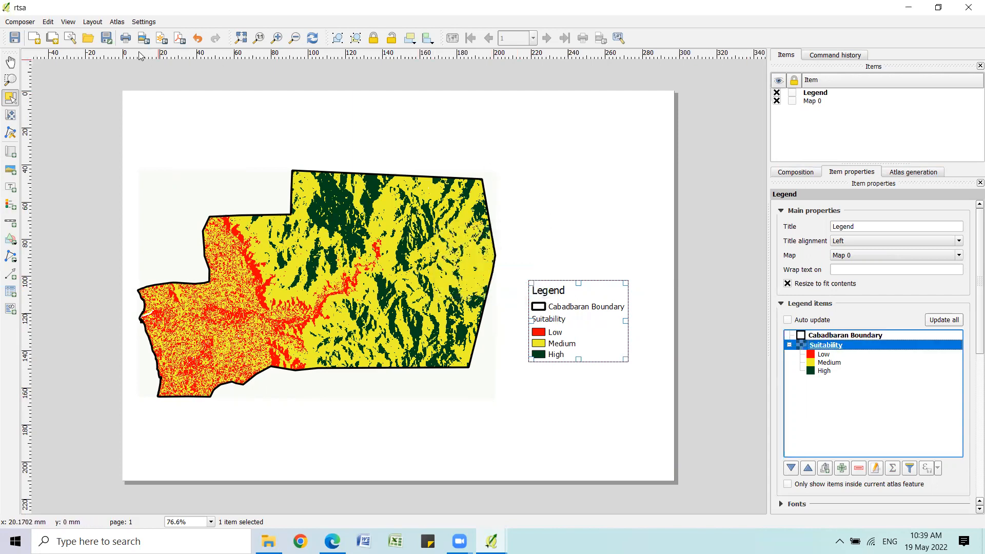
# Add a text label about 145 mm wide and 20 mm high above the map on the page
pyautogui.click(100, 26)
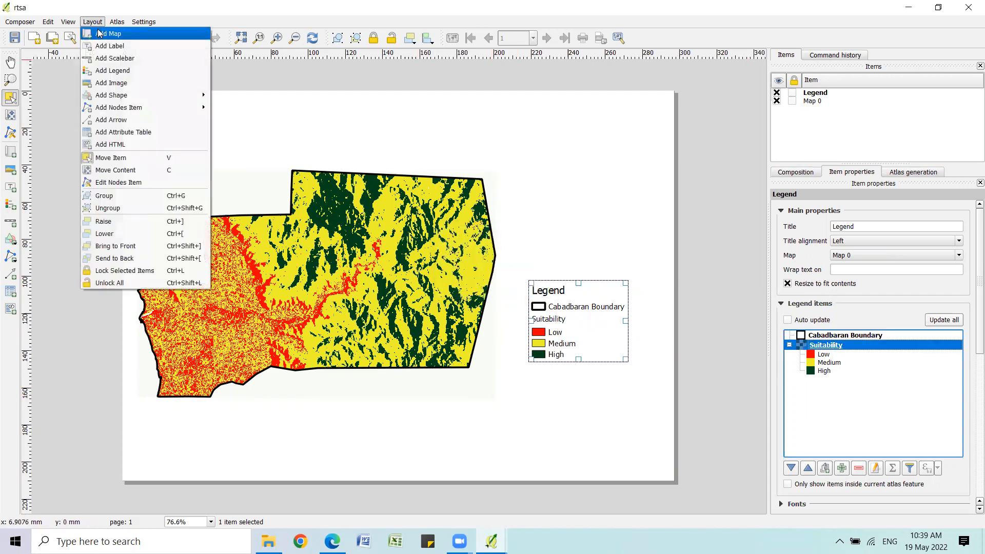
pyautogui.click(121, 44)
pyautogui.moveTo(256, 116); pyautogui.dragTo(525, 155)
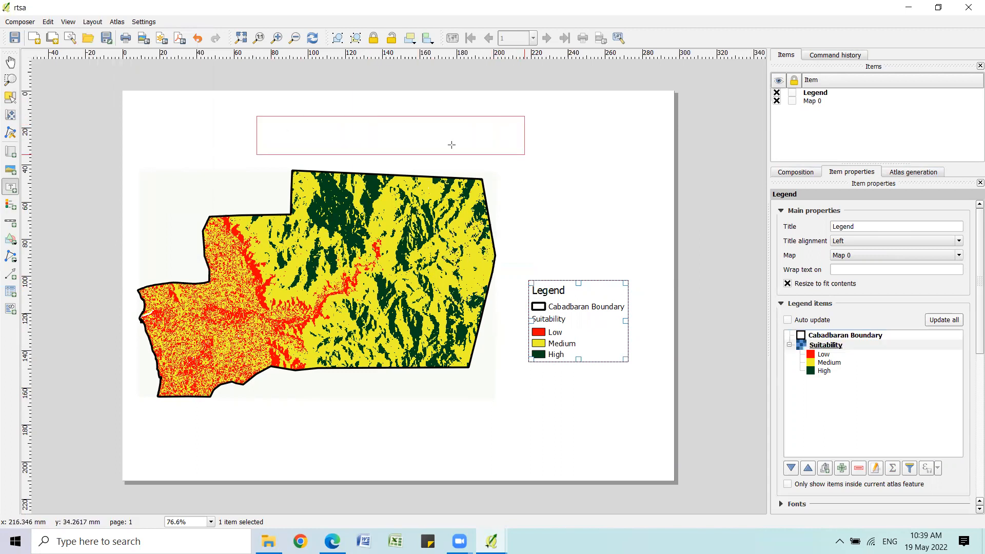
# Replace the label's default text with the title "Suitability Map for Establishing a High-Valued Endemic Tree Species"
pyautogui.click(813, 244)
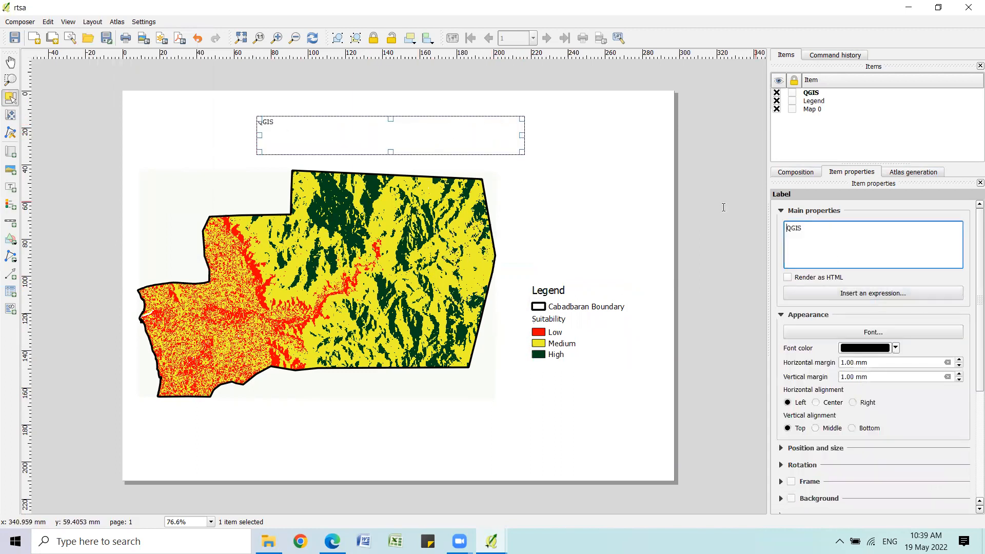
pyautogui.hotkey('ctrl', 'a')
pyautogui.write('Suuit')
pyautogui.press('BackSpace')
pyautogui.press('BackSpace')
pyautogui.press('BackSpace')
pyautogui.write('itability MAp')
pyautogui.press('BackSpace')
pyautogui.press('BackSpace')
pyautogui.press('BackSpace')
pyautogui.write('ap')
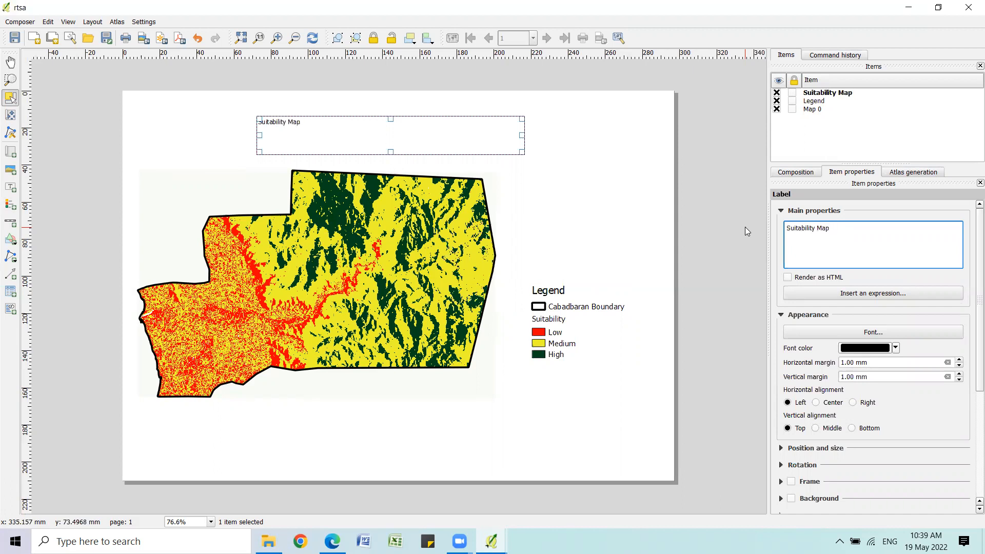
pyautogui.write(' for Establishing a High')
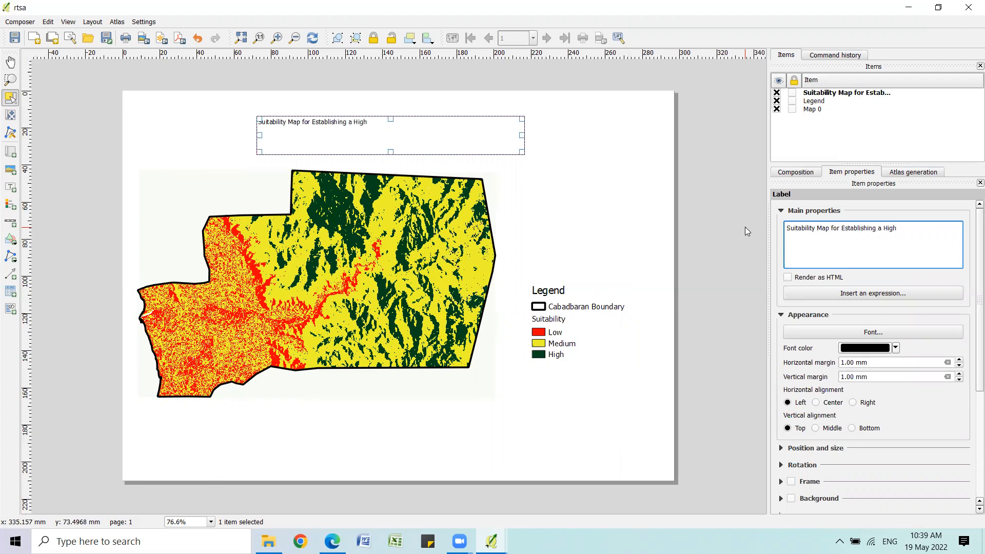
pyautogui.write('-Valued Endemic Tree')
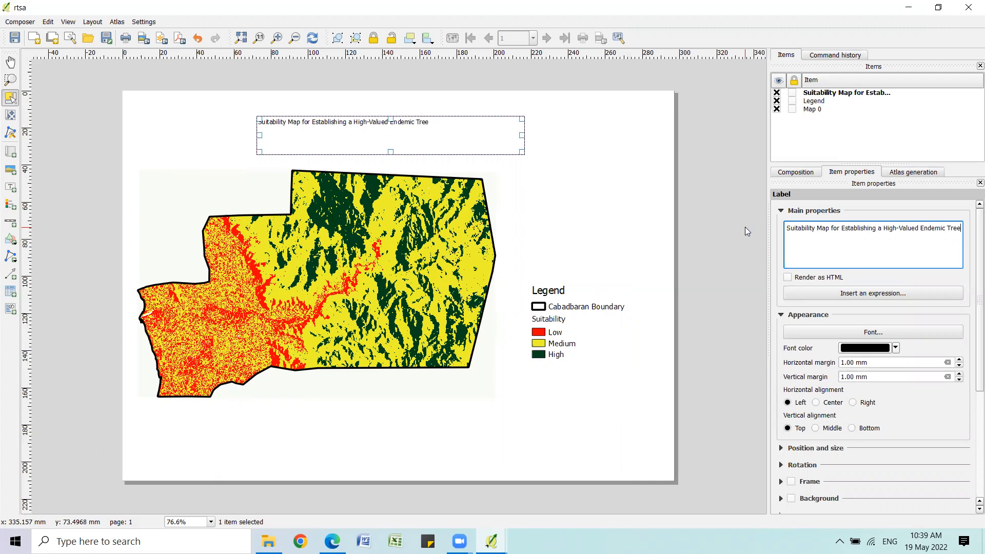
pyautogui.write(' Species')
pyautogui.write(' in Caba')
pyautogui.press('BackSpace')
pyautogui.press('BackSpace')
pyautogui.press('BackSpace')
pyautogui.press('BackSpace')
pyautogui.press('BackSpace')
pyautogui.press('BackSpace')
pyautogui.press('BackSpace')
pyautogui.press('BackSpace')
# Set the title label's font size to 24
pyautogui.click(906, 328)
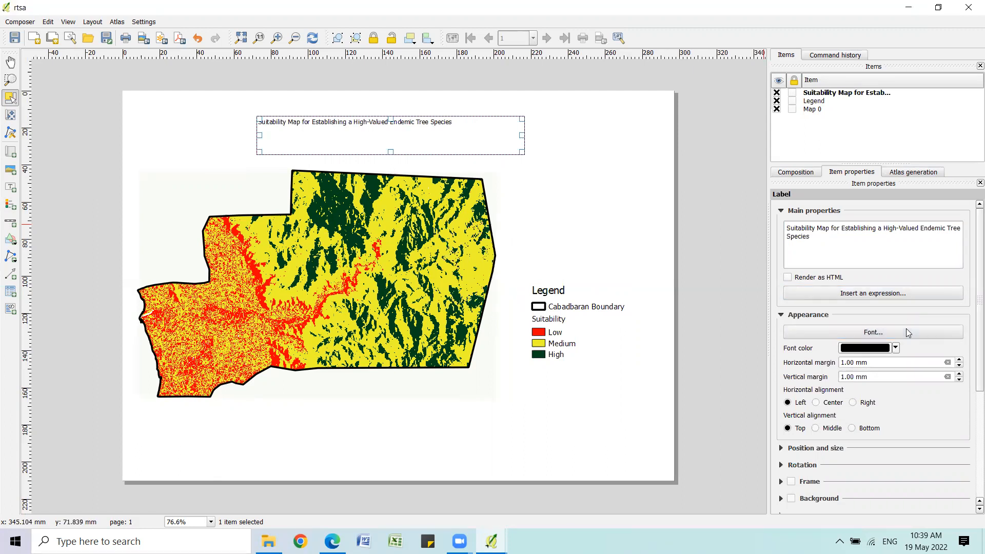
pyautogui.click(592, 248)
pyautogui.click(611, 247)
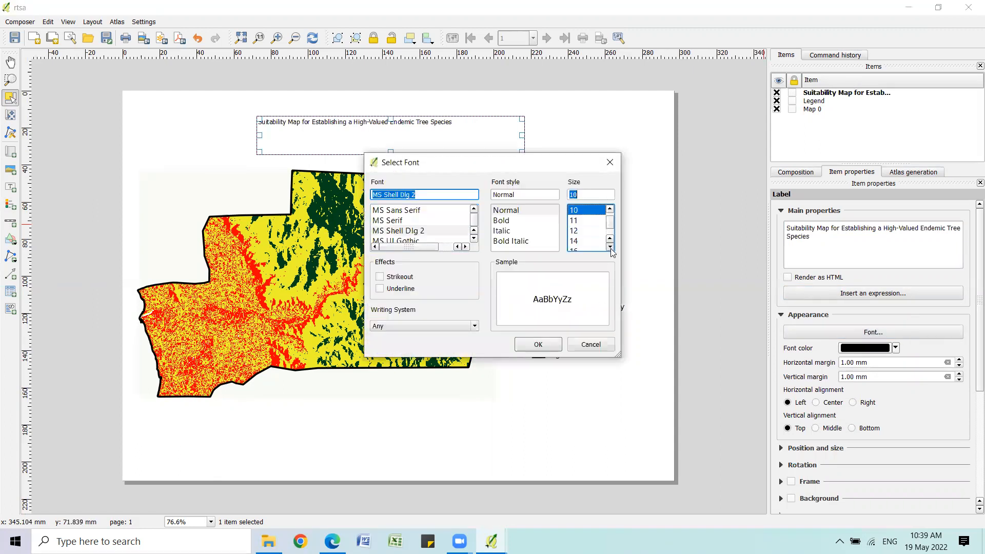
pyautogui.click(611, 247)
pyautogui.click(610, 246)
pyautogui.click(610, 247)
pyautogui.click(590, 232)
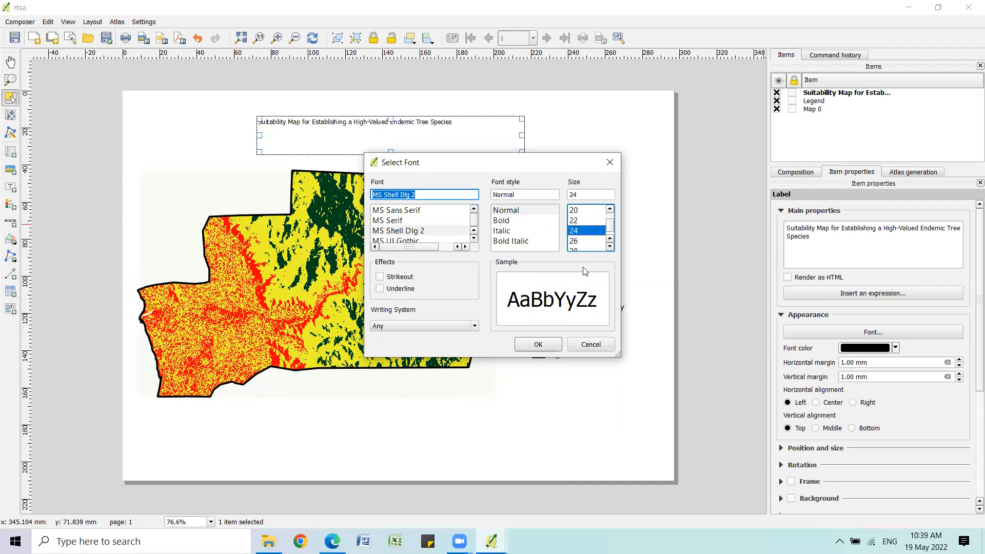
pyautogui.click(538, 344)
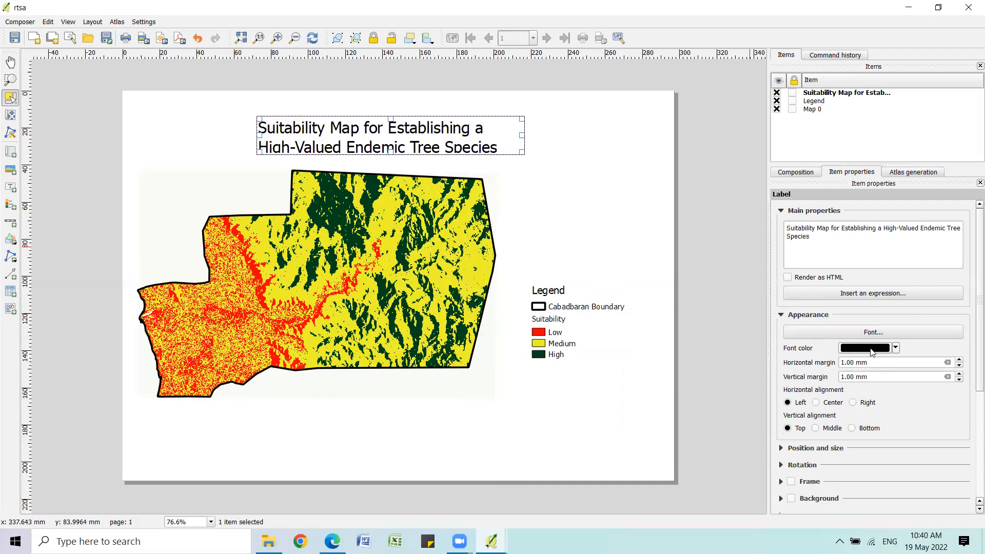
# Centre the title text horizontally and enlarge its label box so both lines fit fully
pyautogui.click(833, 403)
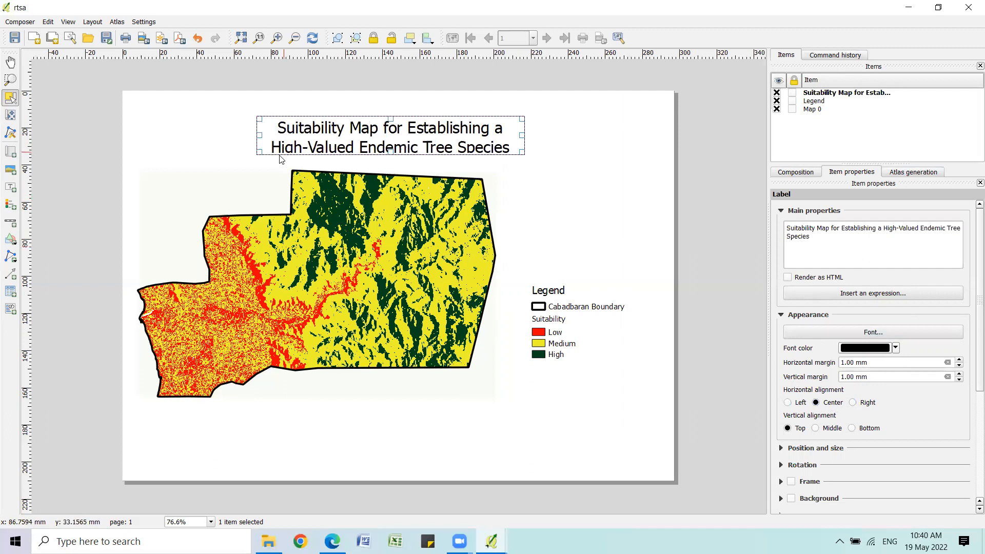
pyautogui.moveTo(262, 138); pyautogui.dragTo(236, 136)
pyautogui.moveTo(519, 150); pyautogui.dragTo(529, 164)
pyautogui.click(712, 201)
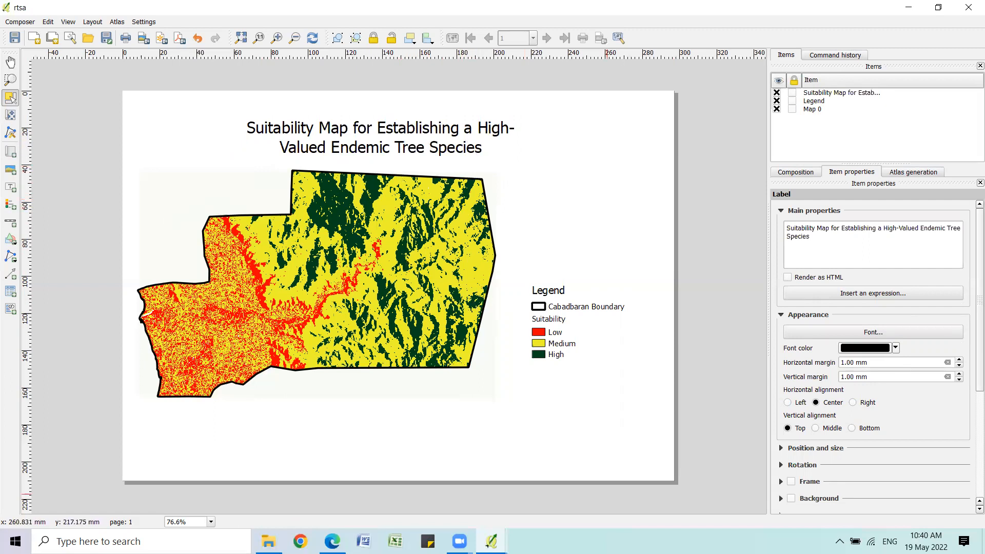
# Switch to the main QGIS window and set 0 as an additional no-data value for the Final Suitability layer
pyautogui.click(491, 541)
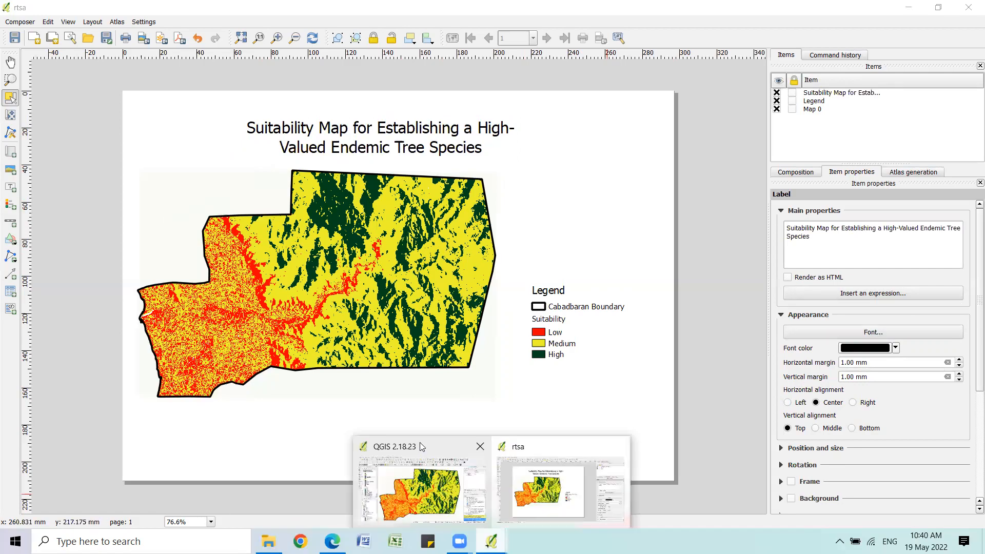
pyautogui.click(421, 447)
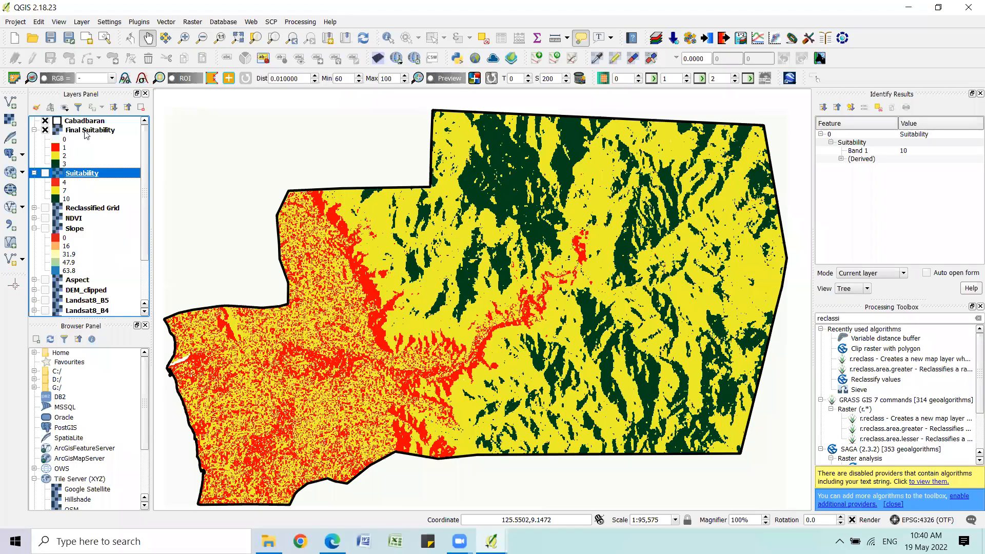
pyautogui.doubleClick(87, 130)
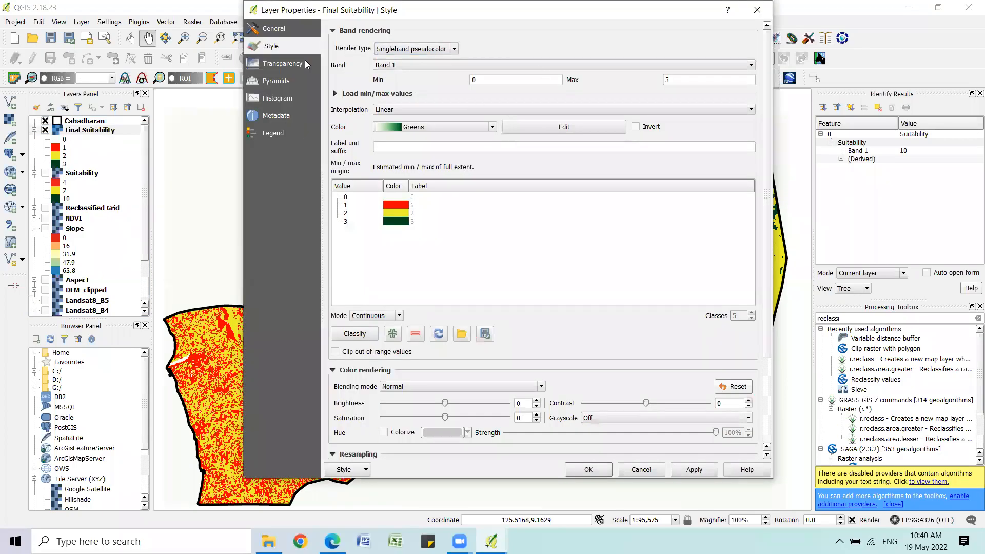
pyautogui.click(305, 61)
pyautogui.click(671, 57)
pyautogui.write('0')
pyautogui.click(694, 469)
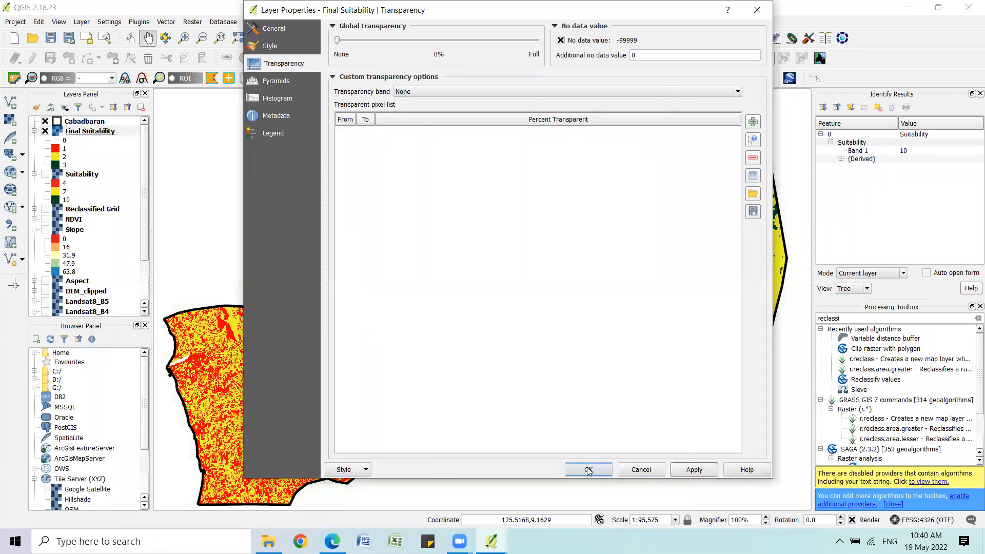
pyautogui.click(588, 469)
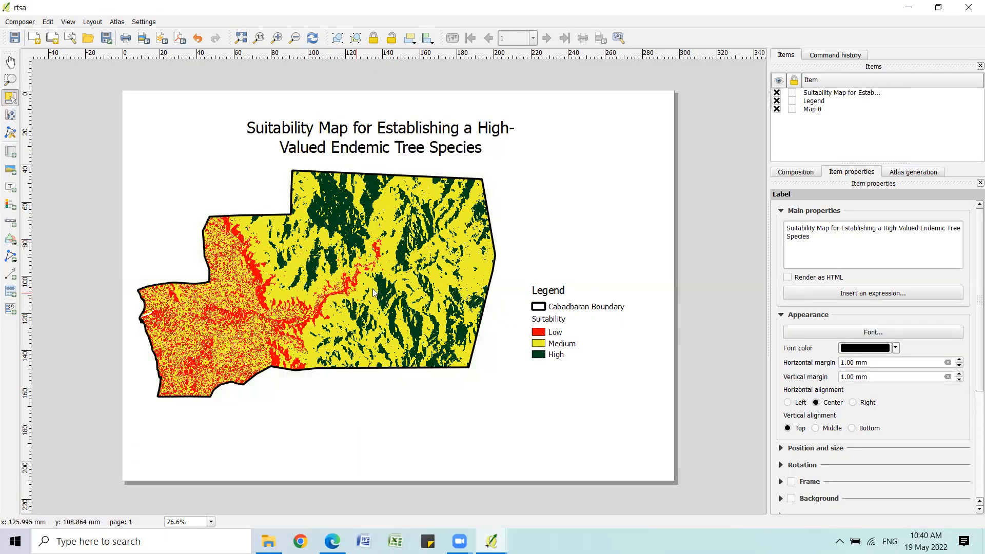
# Back in the print composer, shift the map content down about 14 mm within its frame, away from the title
pyautogui.click(332, 270)
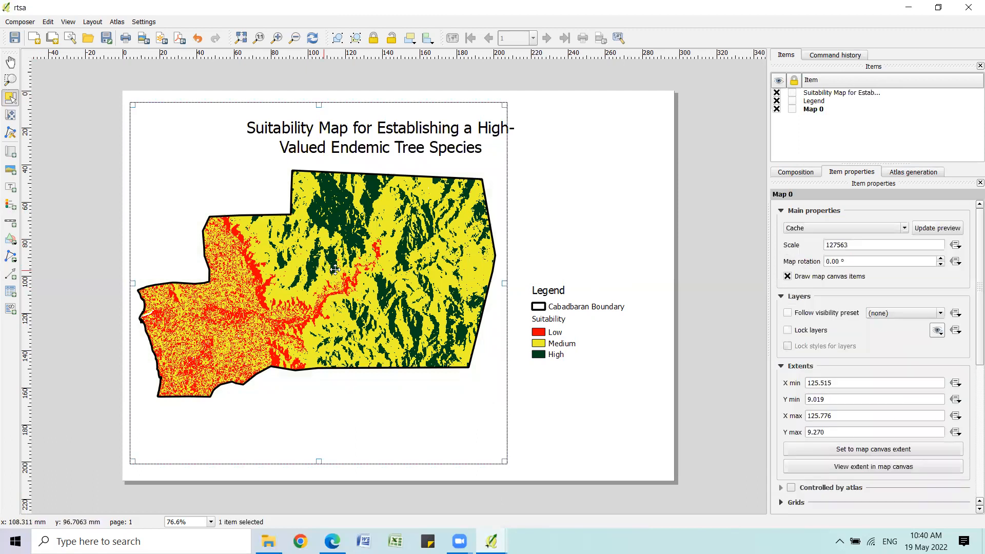
pyautogui.click(11, 116)
pyautogui.moveTo(332, 305); pyautogui.dragTo(333, 332)
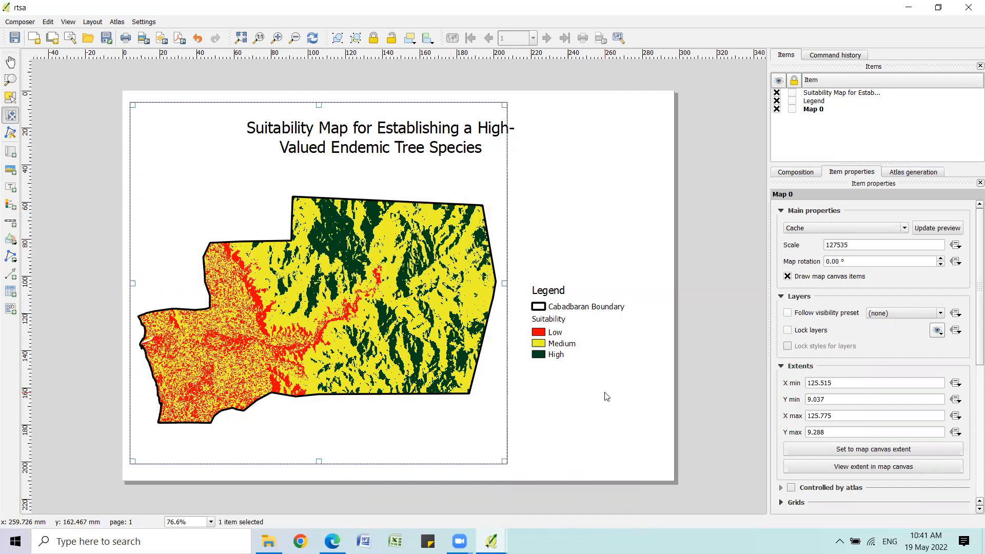
pyautogui.click(10, 97)
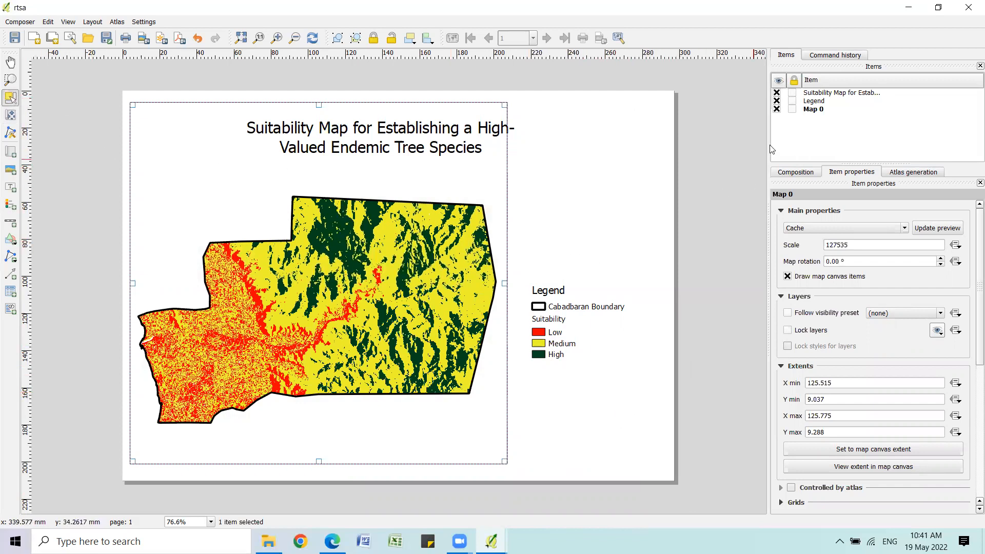
# Lock the map, the legend and the title label in the composition
pyautogui.click(792, 109)
pyautogui.click(792, 101)
pyautogui.click(792, 93)
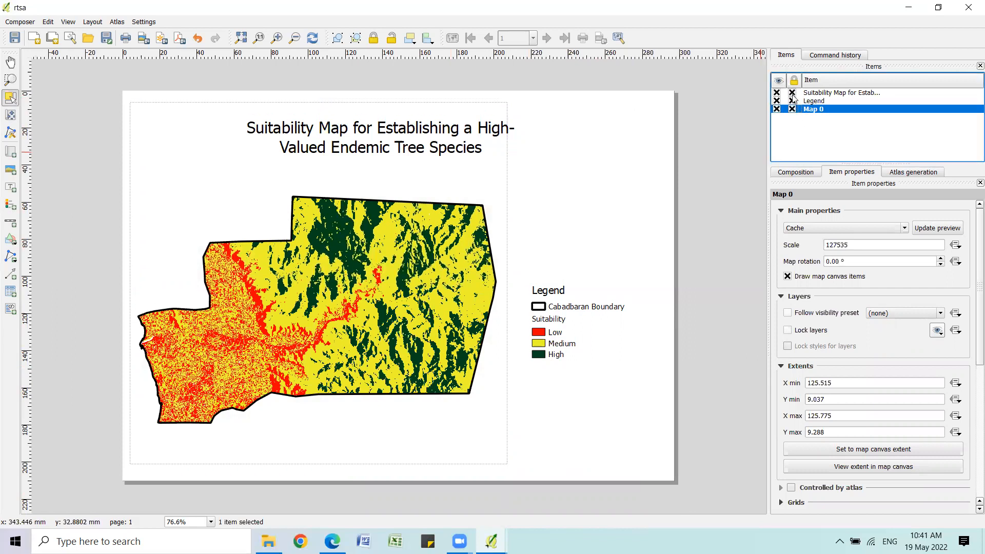